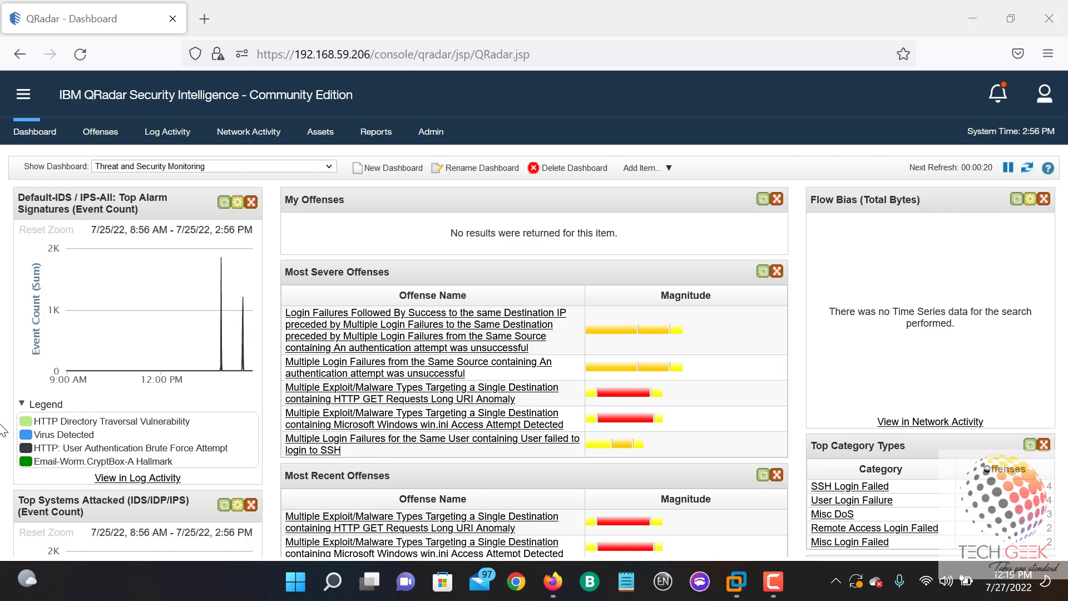
- Open the log activity page and look through the time range options available for viewing events
left_click(185, 145)
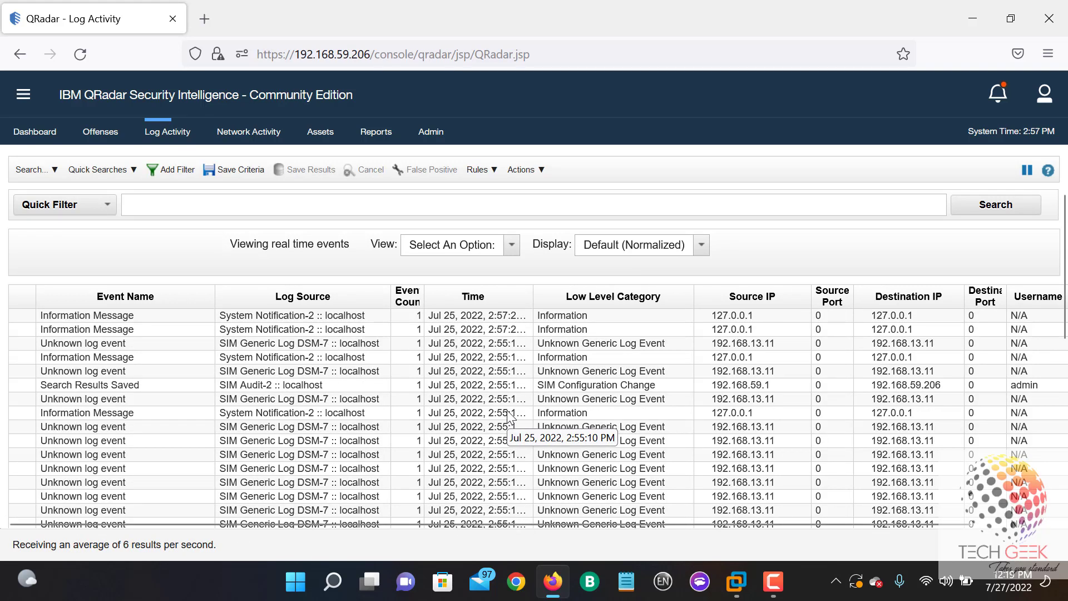
scroll(409, 355, "down", 1)
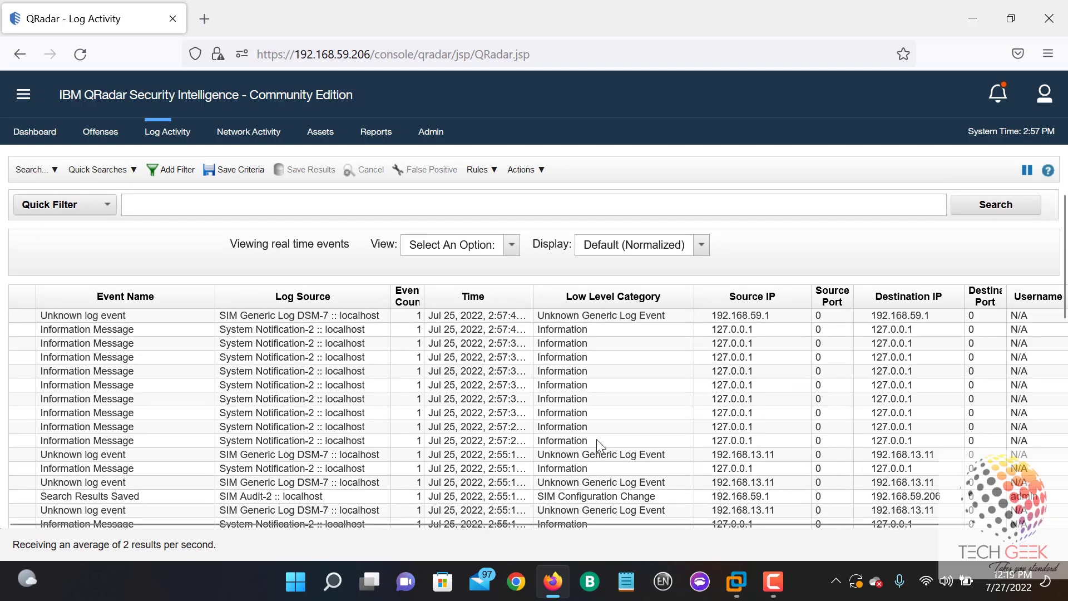
left_click(510, 245)
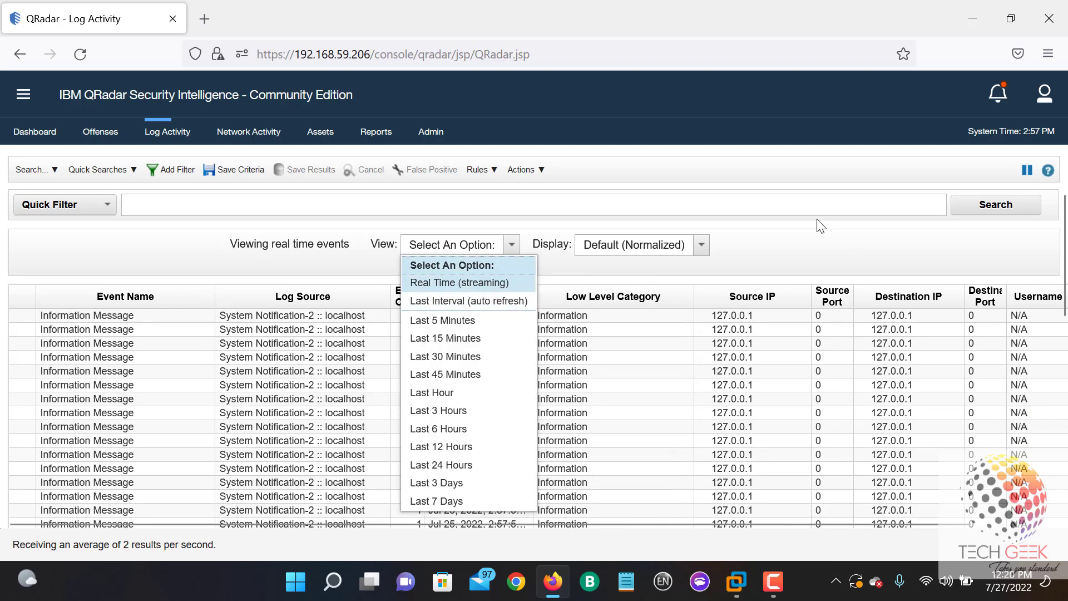
left_click(785, 233)
- Switch the event display to Normalized (With IPv6 Columns) and widen the Destination IPv6 column
left_click(703, 245)
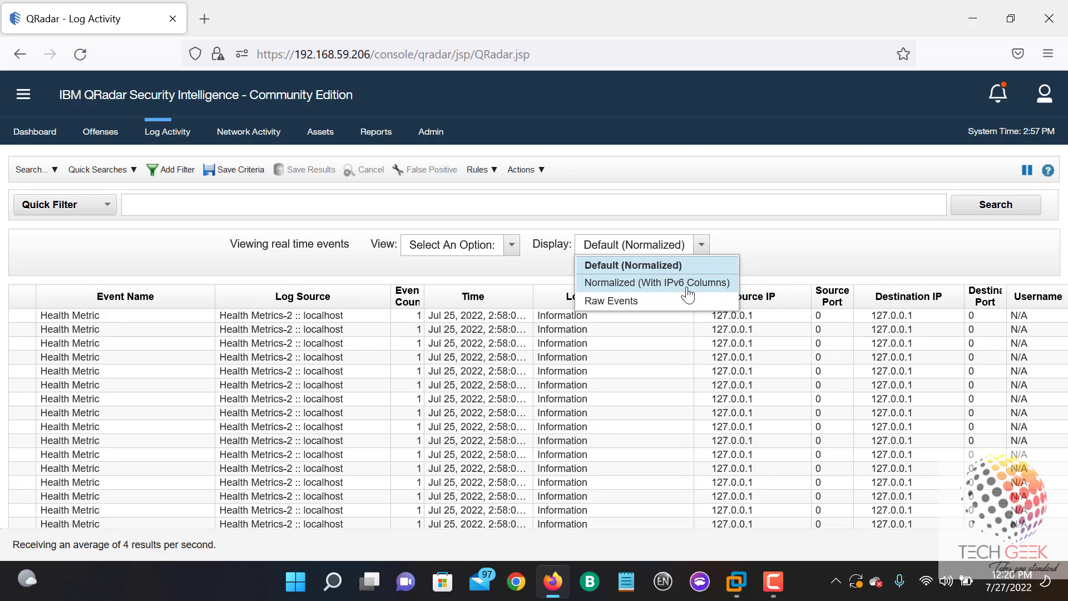
left_click(622, 284)
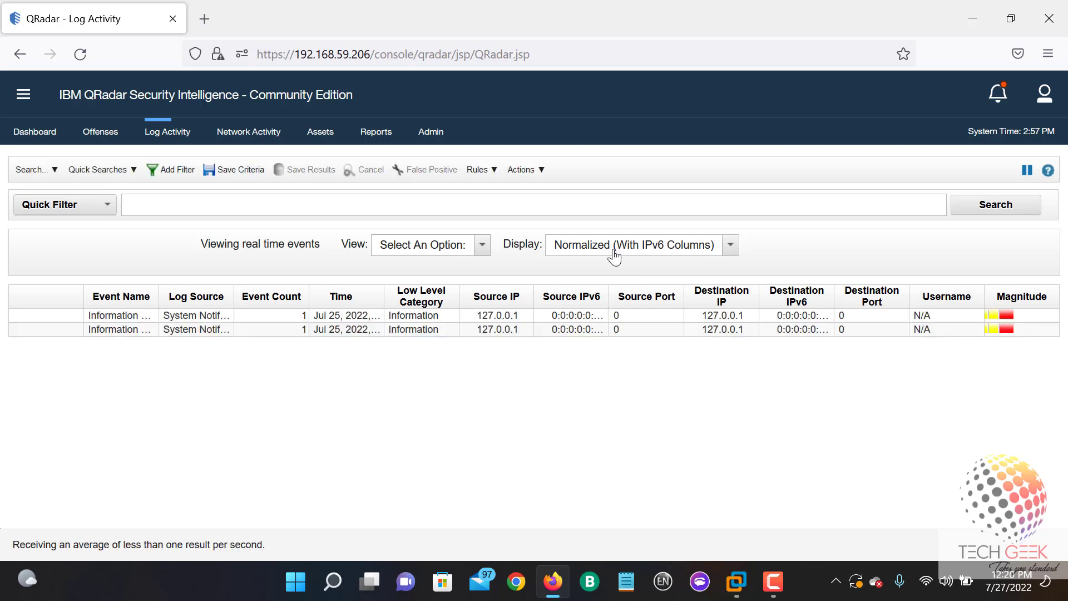
double_click(836, 291)
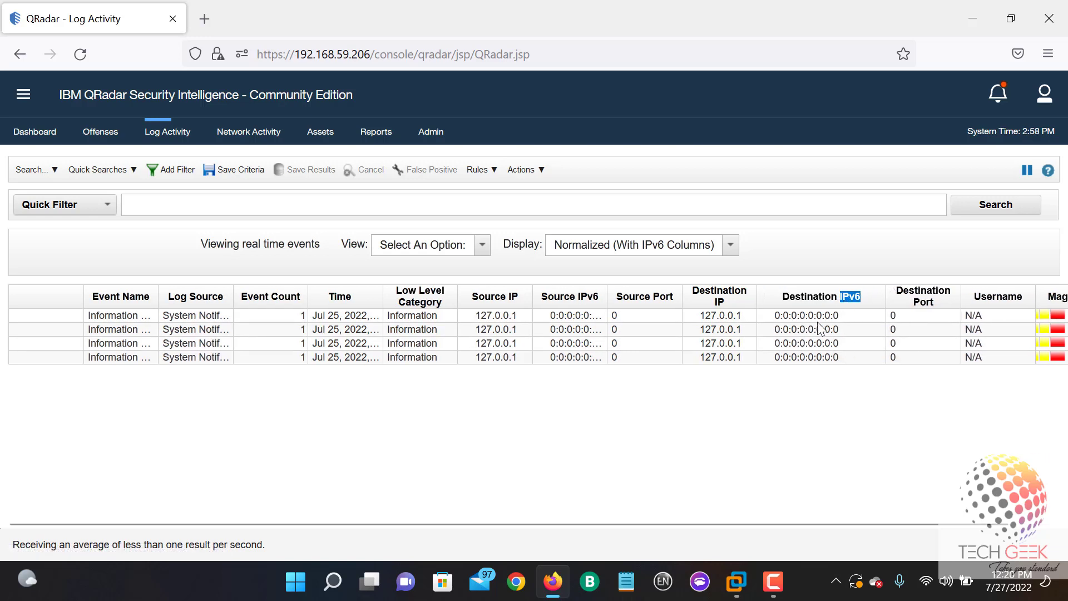
- Show the events as Raw Events, then return the display to Default (Normalized)
left_click(622, 258)
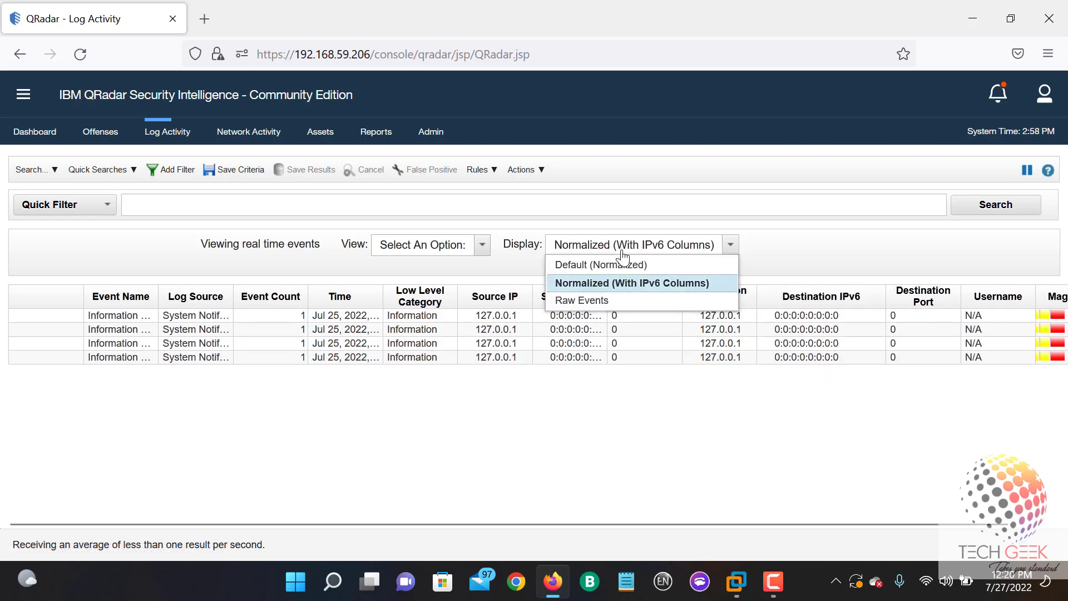
left_click(620, 301)
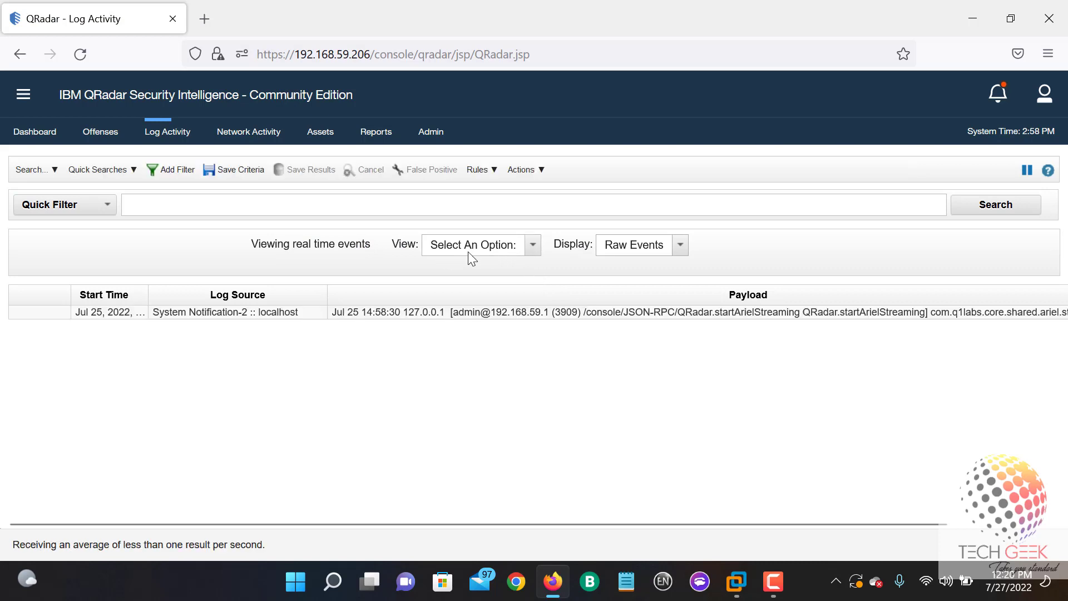
left_click(635, 248)
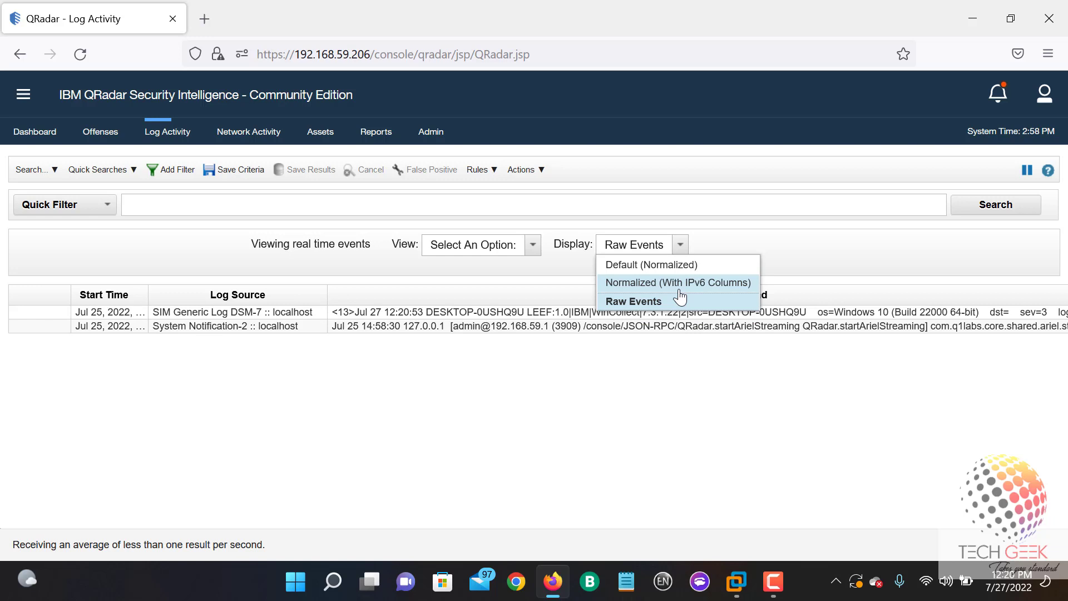
left_click(669, 263)
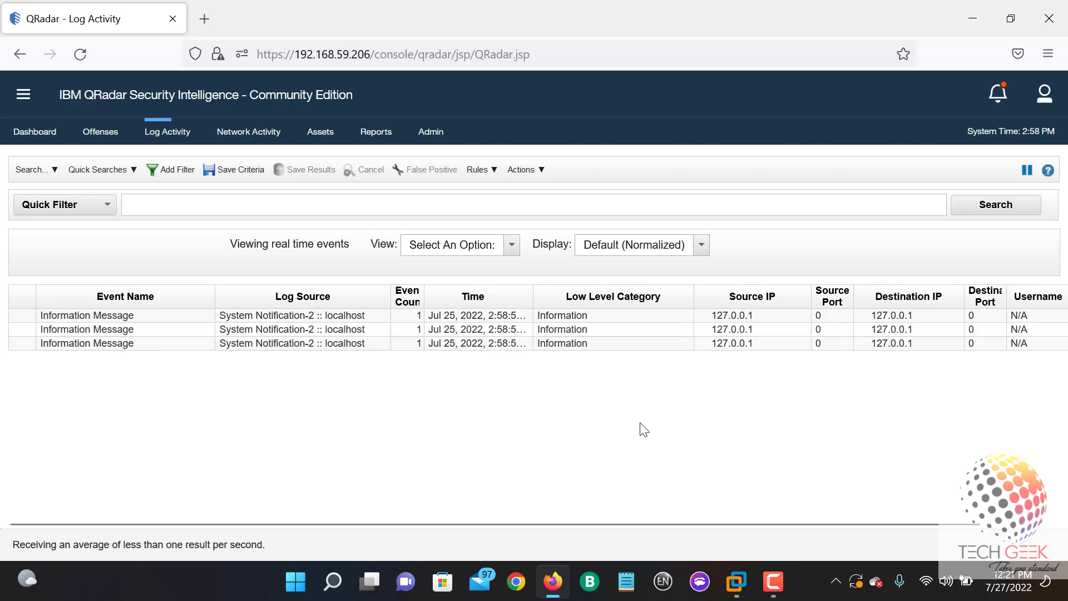
- Start a new event filter and choose Log Source [Indexed] as its parameter
left_click(171, 171)
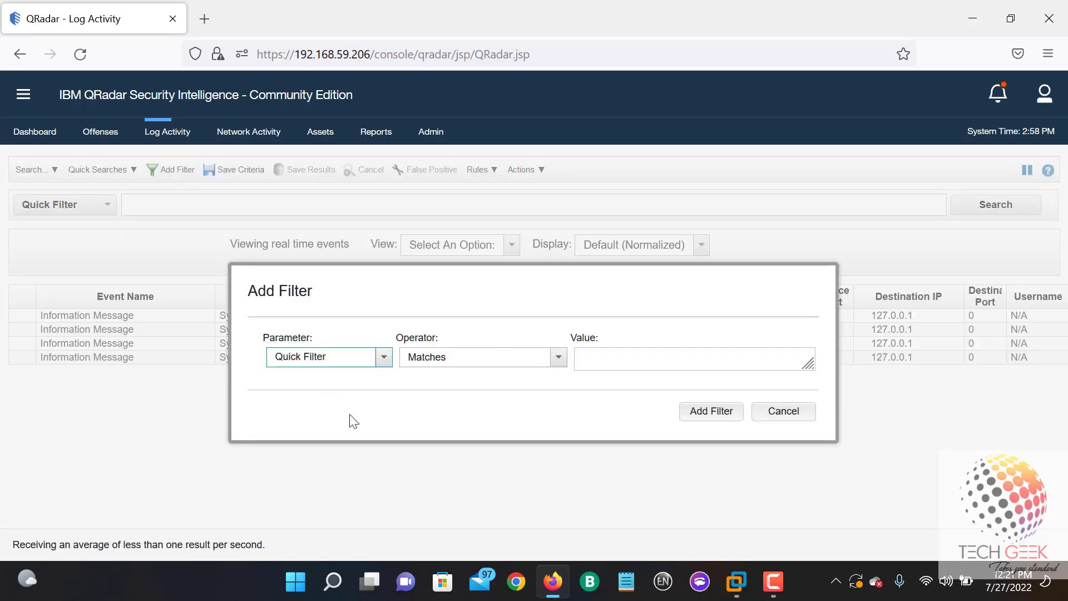
left_click(384, 357)
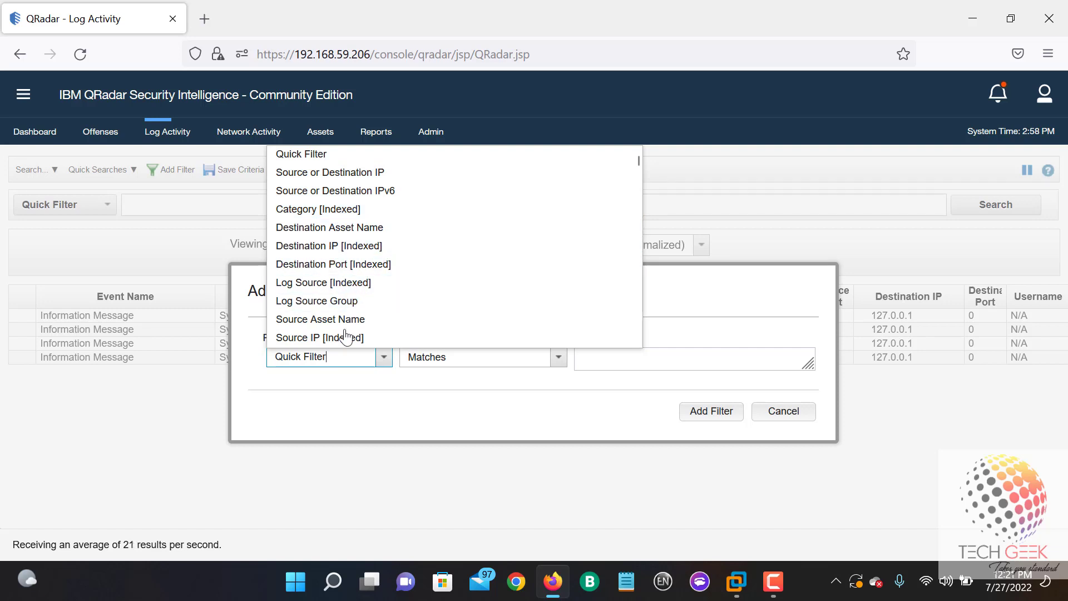
scroll(355, 331, "down", 1)
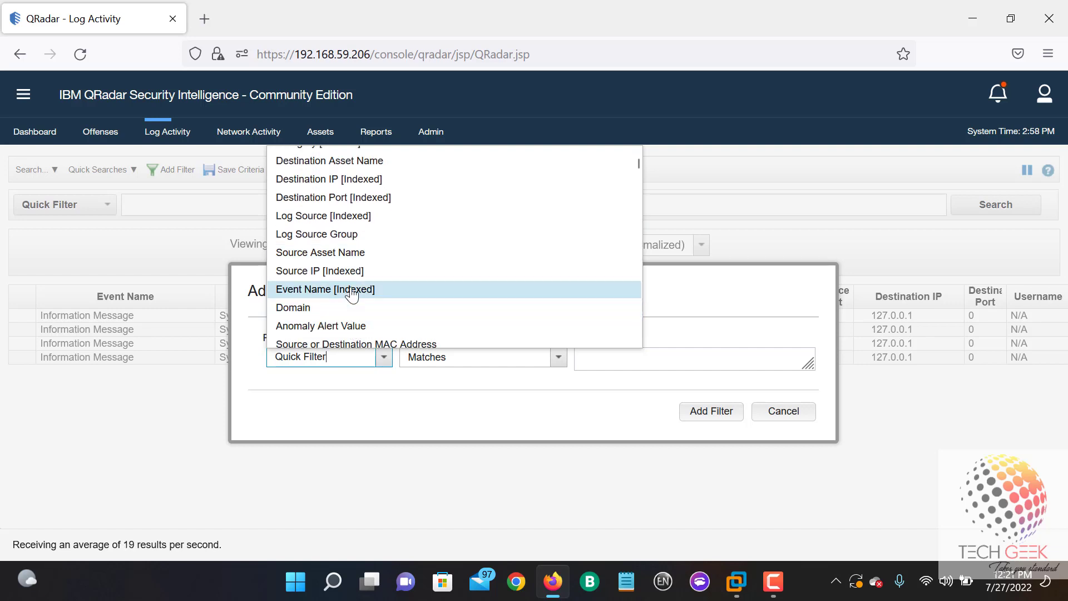
scroll(354, 317, "down", 8)
scroll(353, 313, "down", 5)
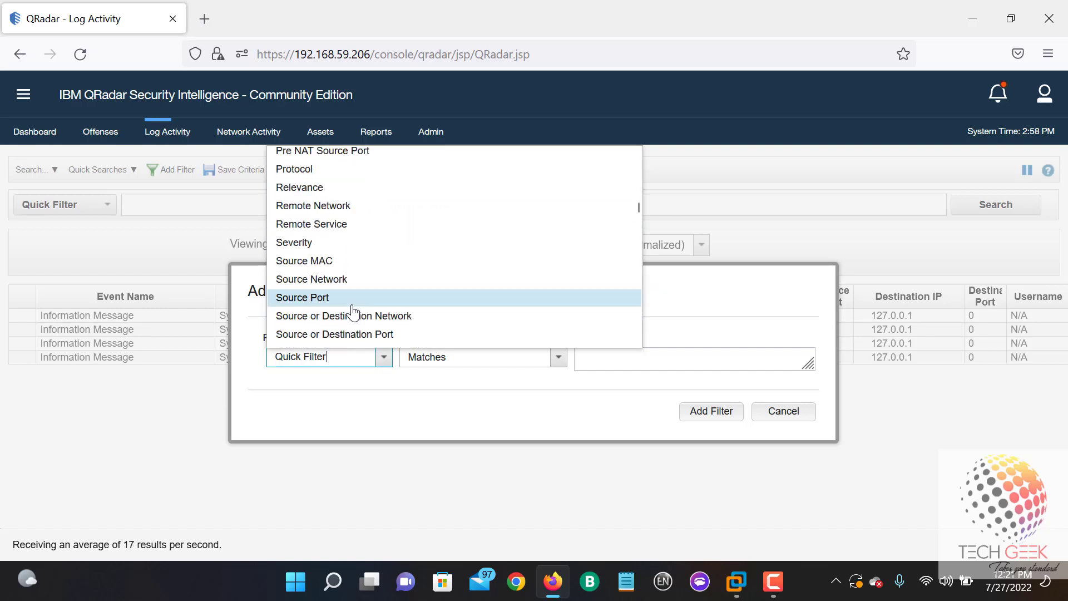
scroll(353, 311, "up", 10)
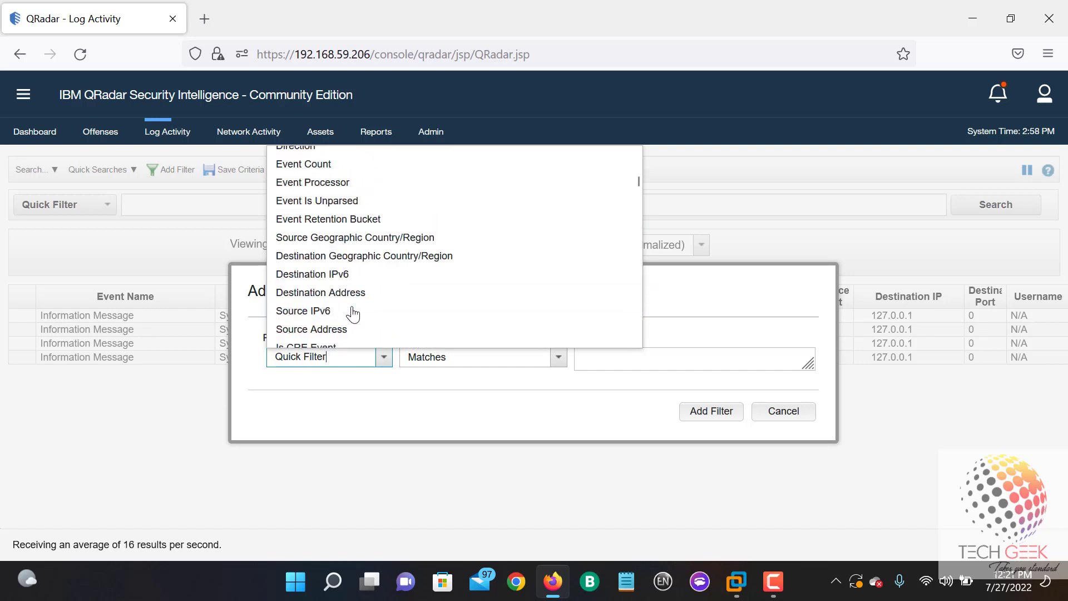
scroll(353, 312, "up", 5)
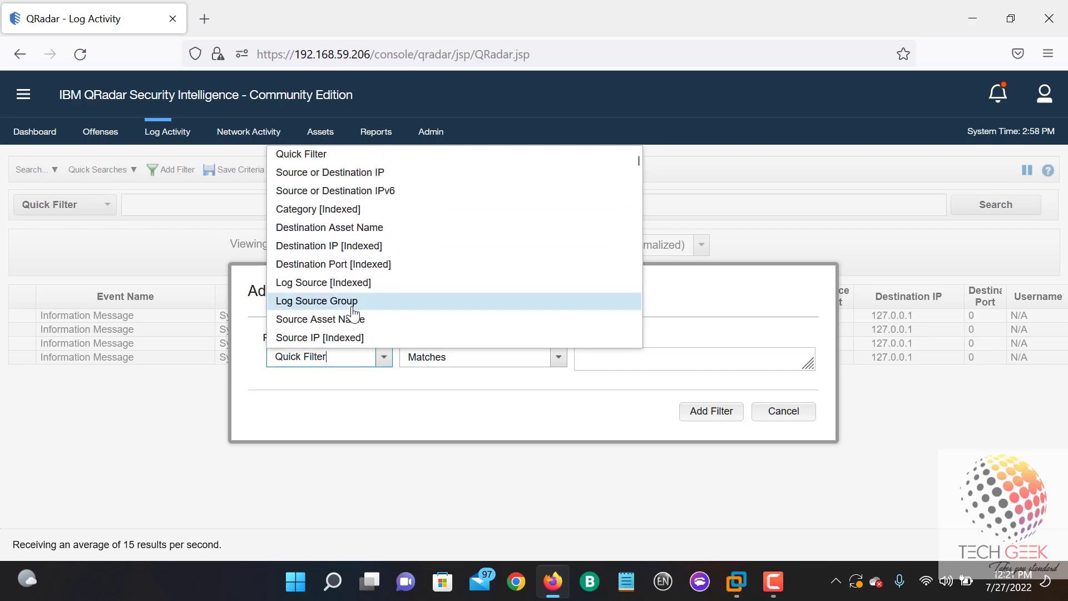
left_click(372, 286)
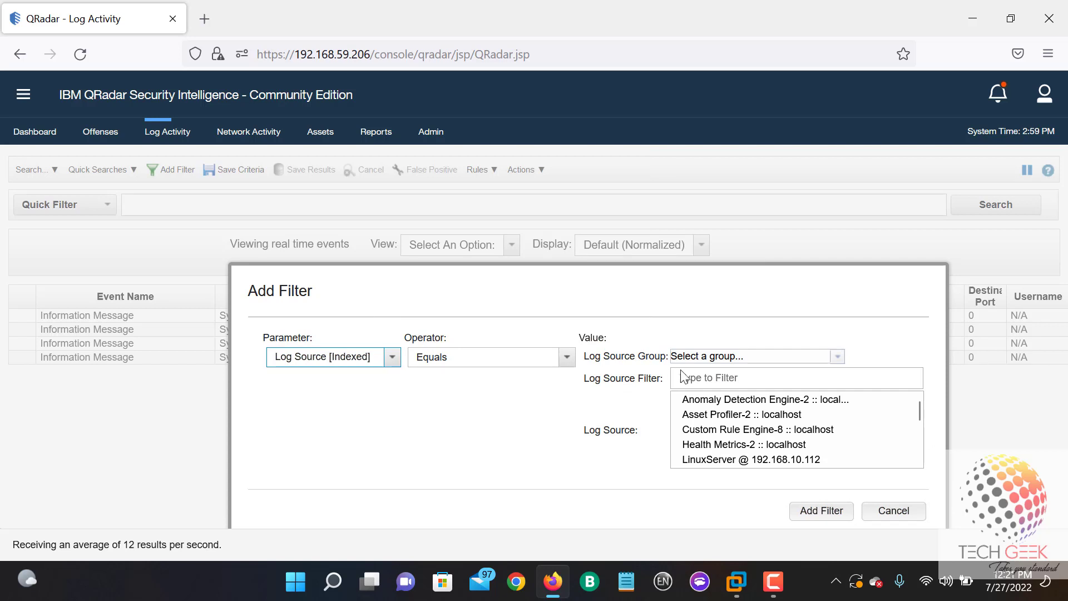
- Try the "Equals any of" operator for the log source filter, then set it back to Equals
left_click(566, 357)
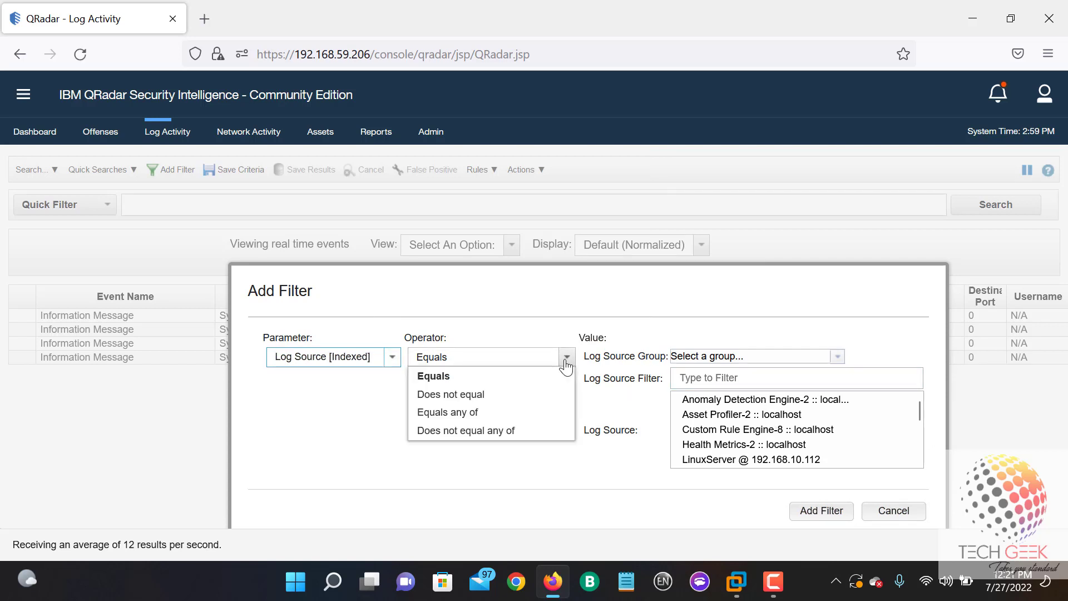
left_click(502, 412)
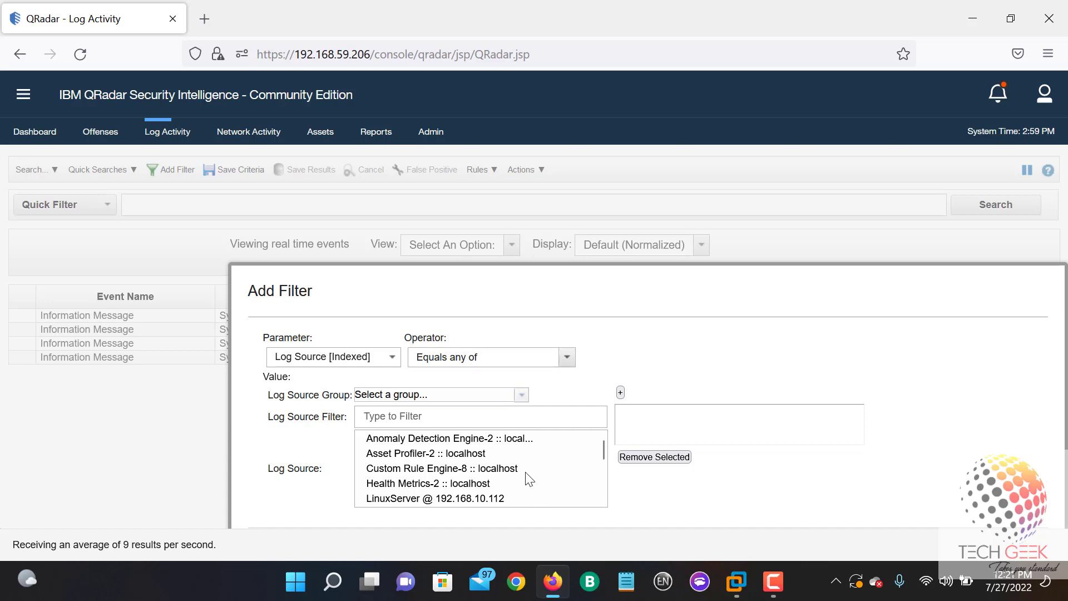
left_click(566, 357)
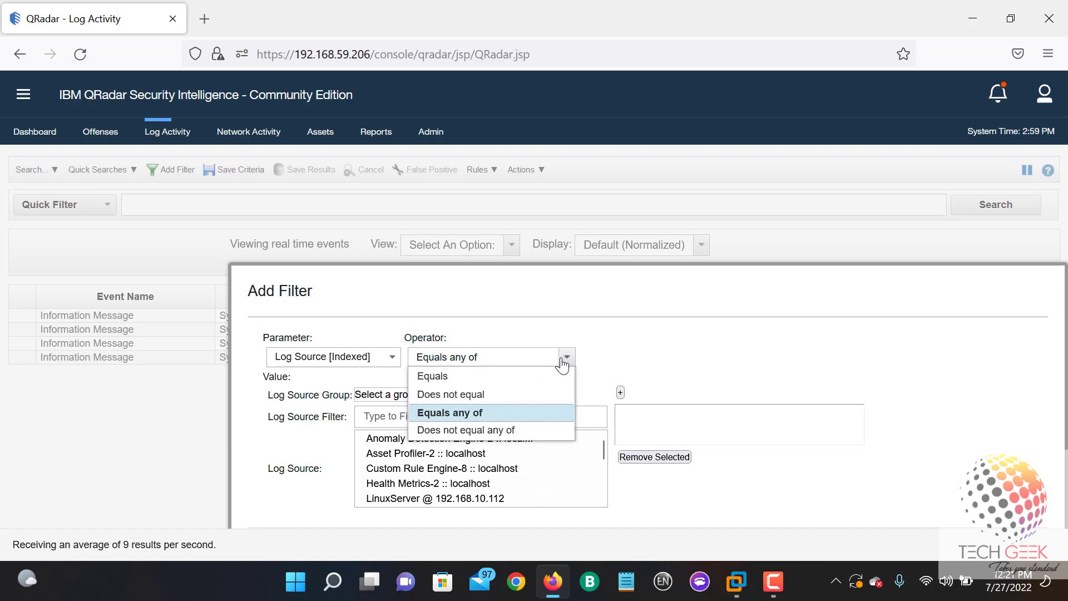
left_click(492, 376)
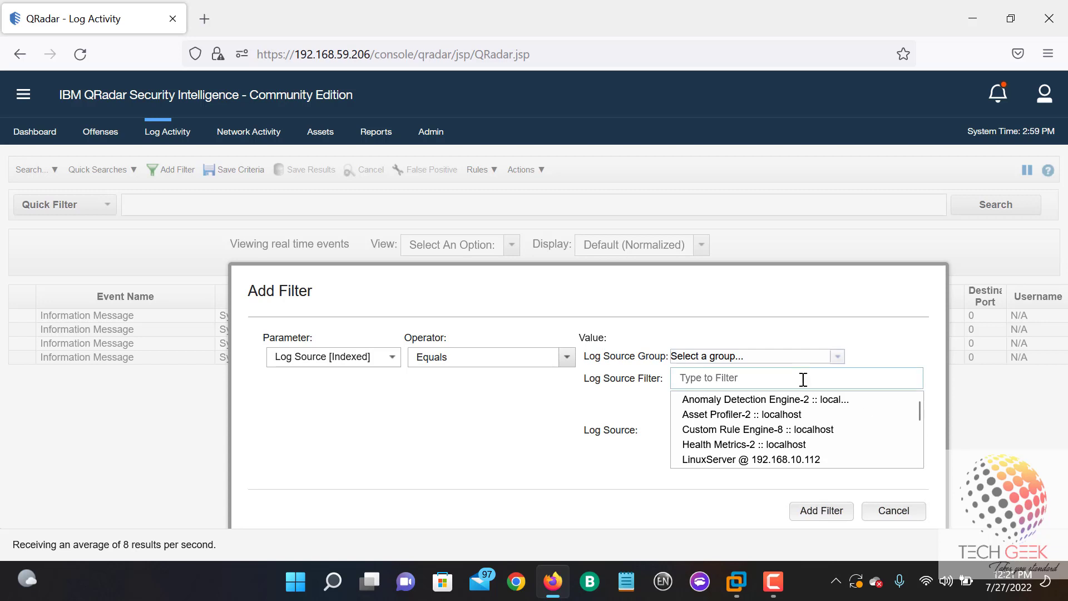
- Choose PaSeries @ 192.168.13.2 as the log source value and apply the filter
scroll(800, 406, "down", 5)
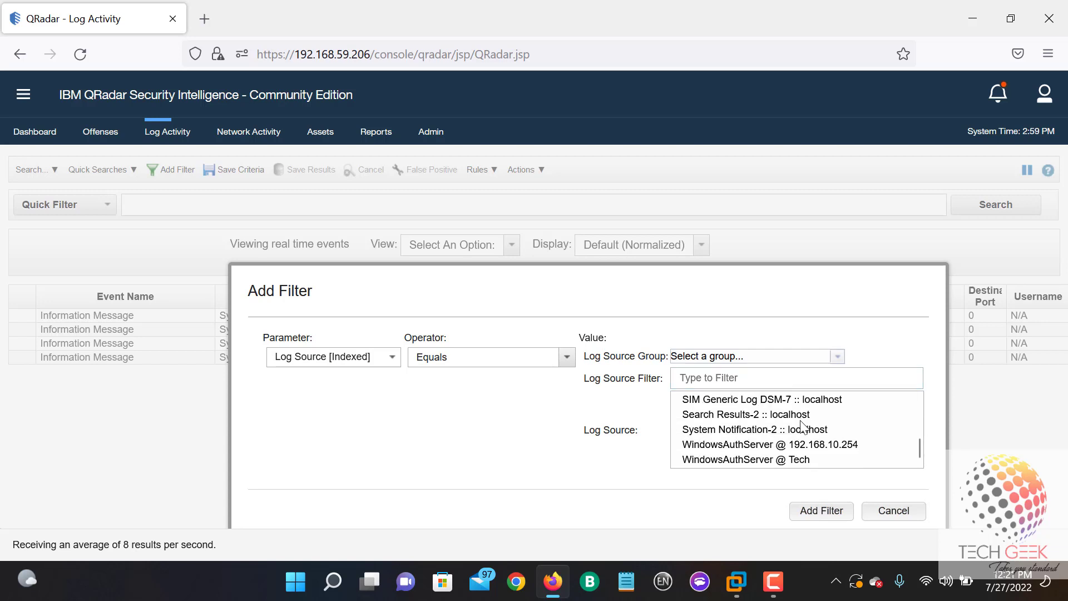
scroll(801, 425, "up", 3)
left_click(728, 439)
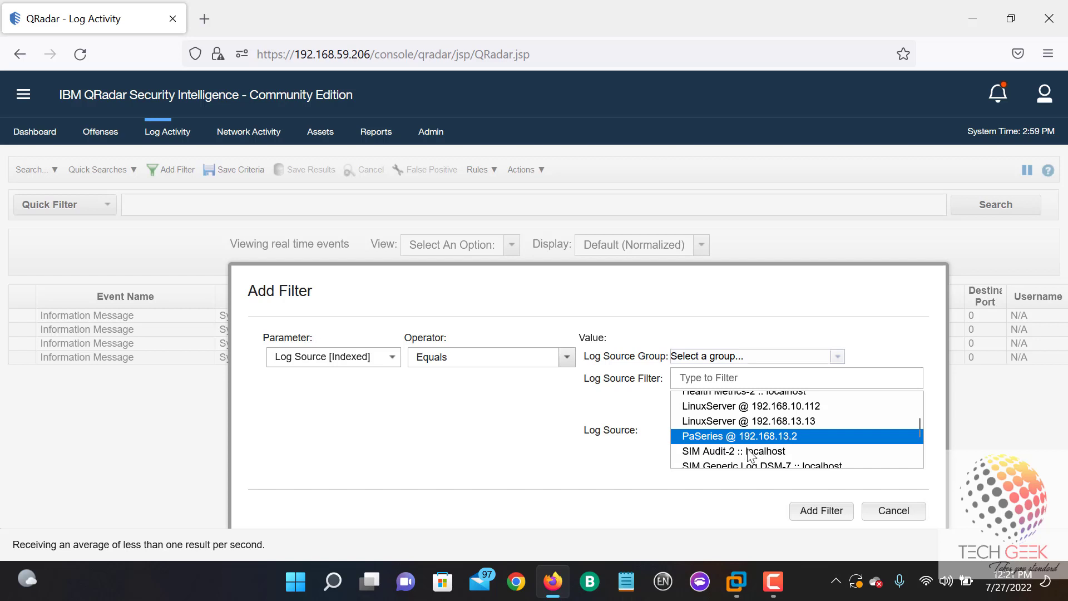
left_click(829, 511)
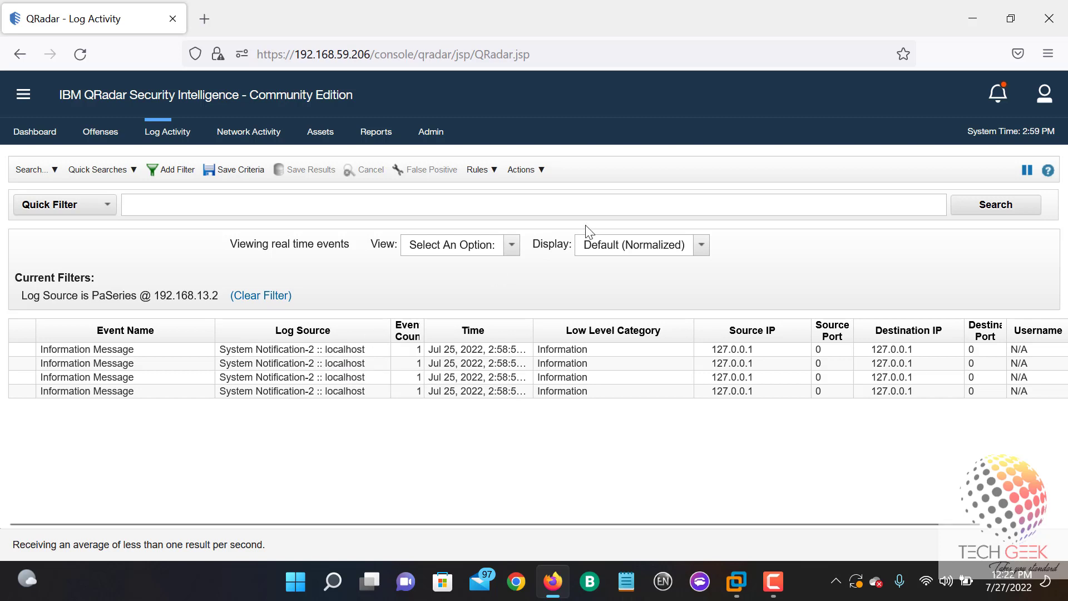
- Show the filtered events from the last 3 hours and widen the Log Source column in the results
left_click(511, 245)
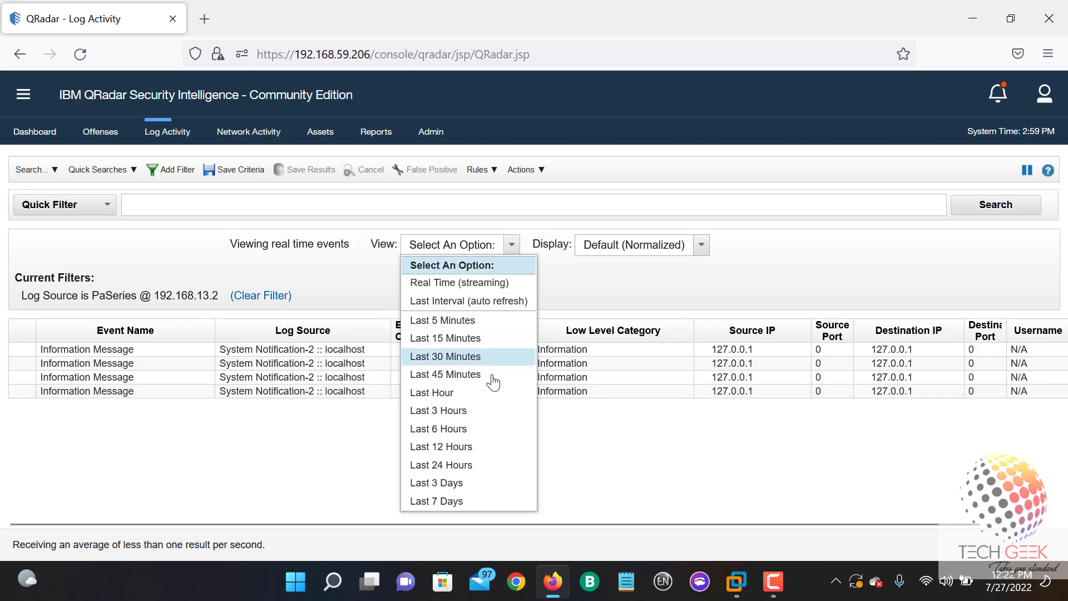
left_click(484, 412)
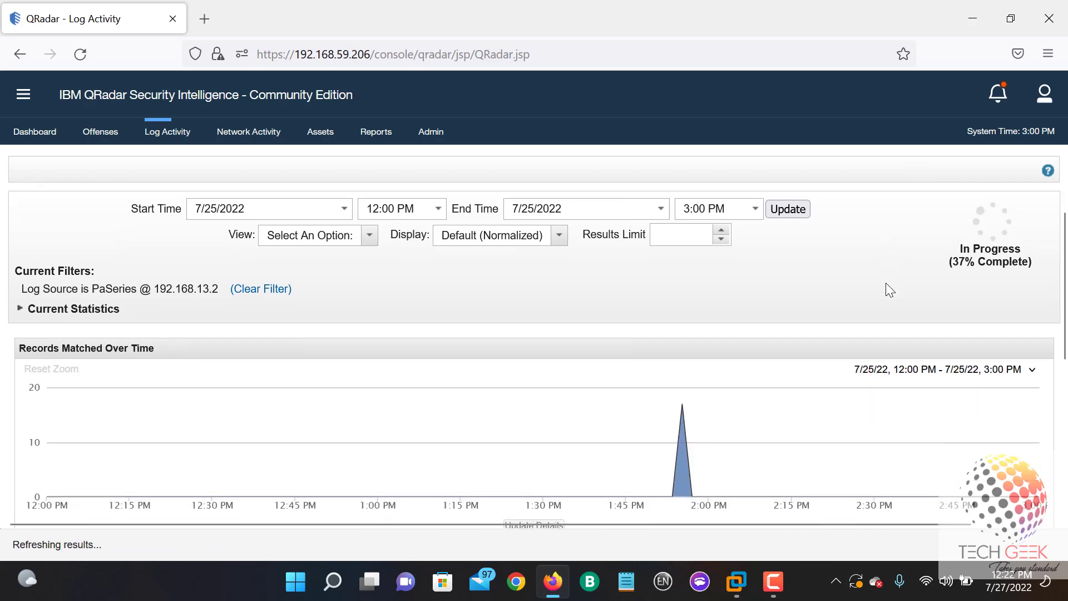
scroll(886, 283, "down", 5)
scroll(482, 278, "up", 1)
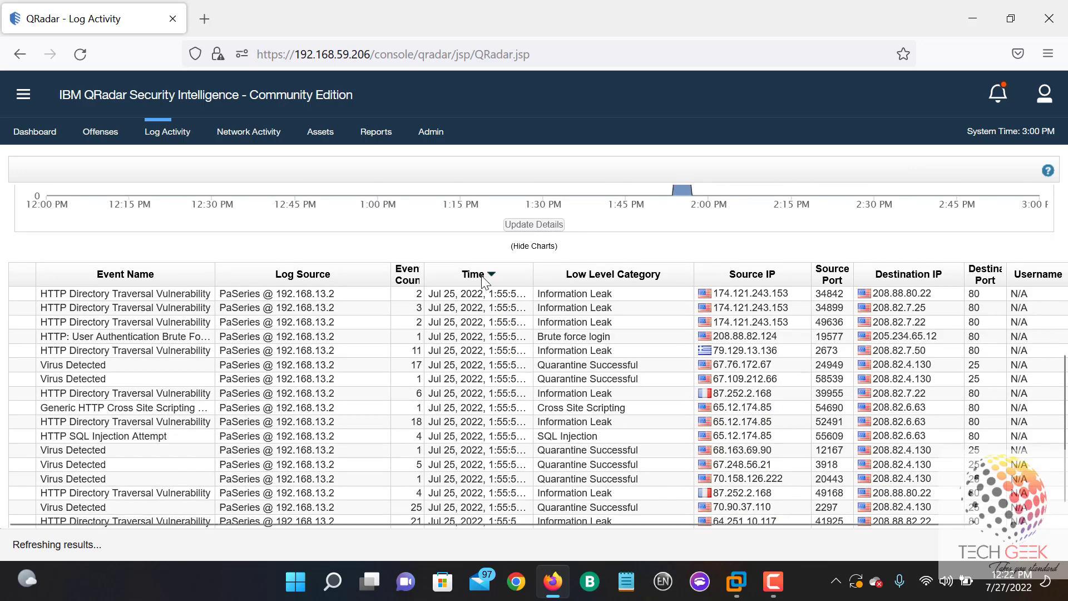
left_click_drag(390, 311, 419, 311)
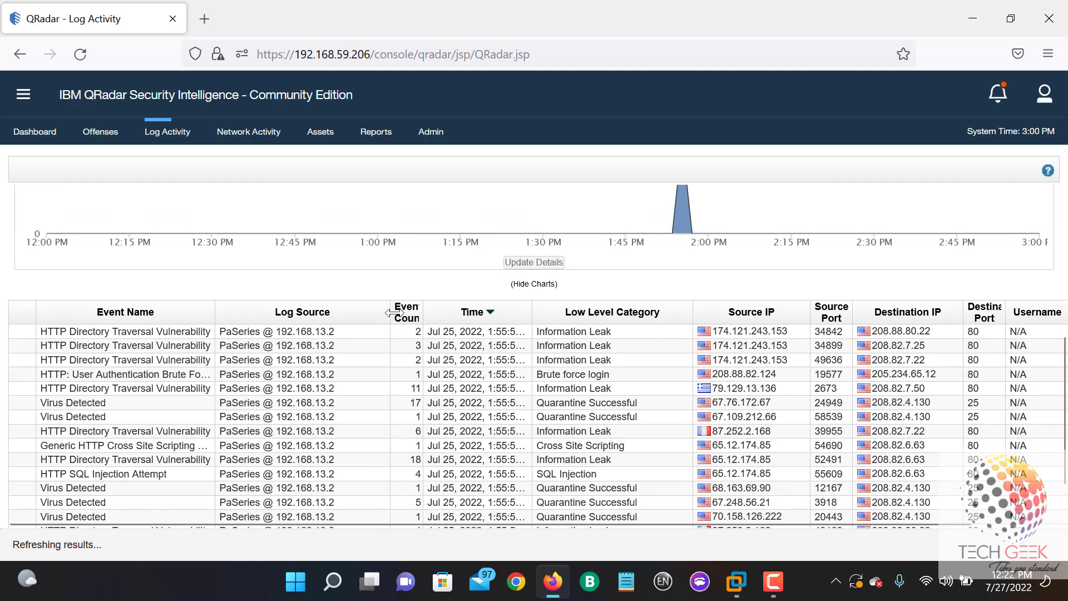
- Review the matched events and their time chart, then set the results display to Event Name
scroll(368, 370, "down", 1)
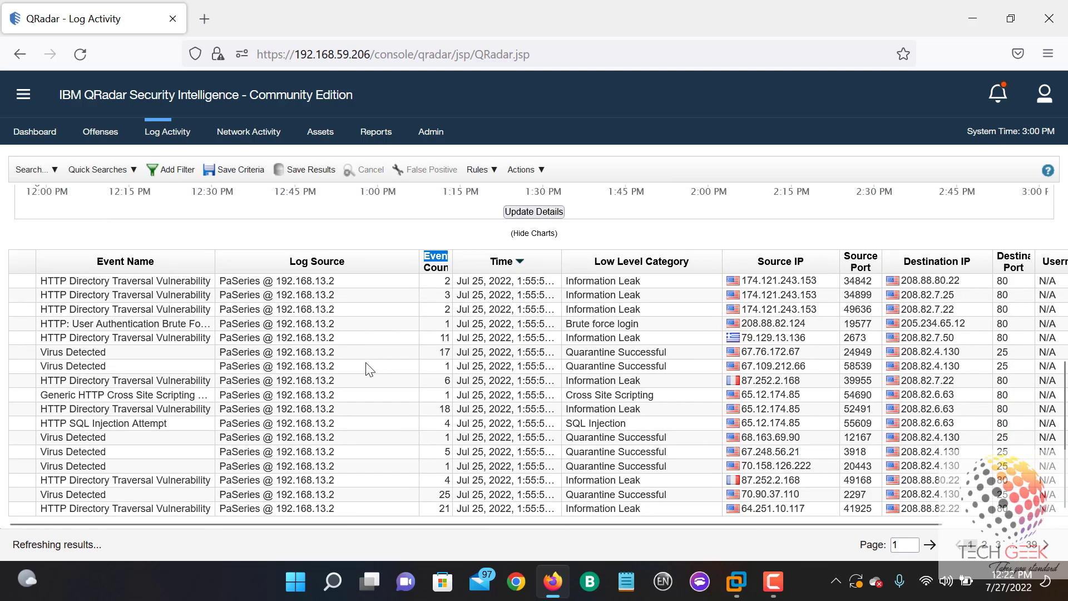
scroll(365, 363, "up", 7)
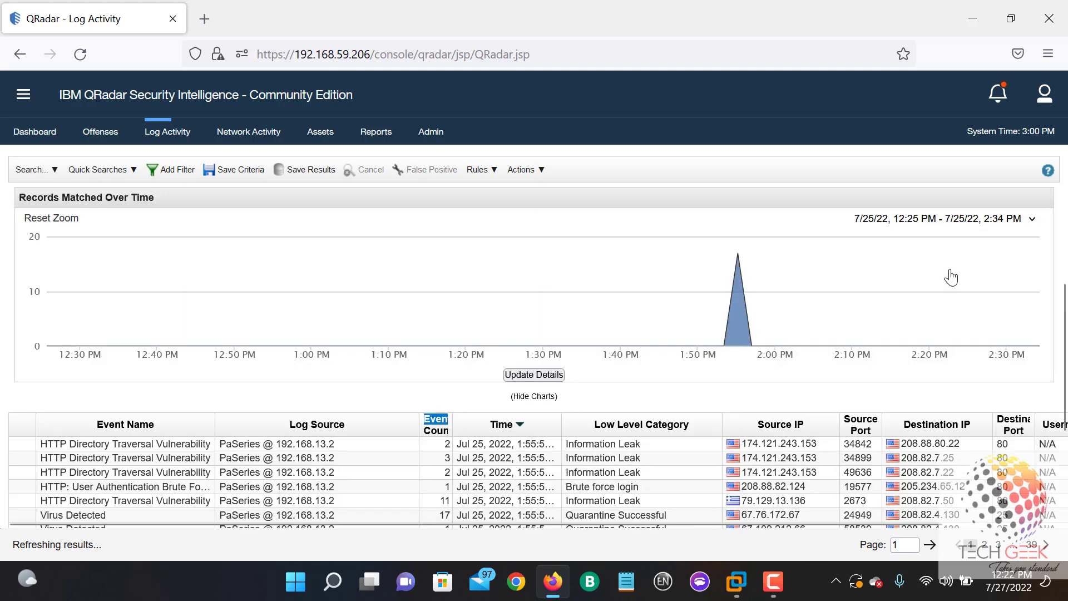
scroll(1038, 287, "up", 4)
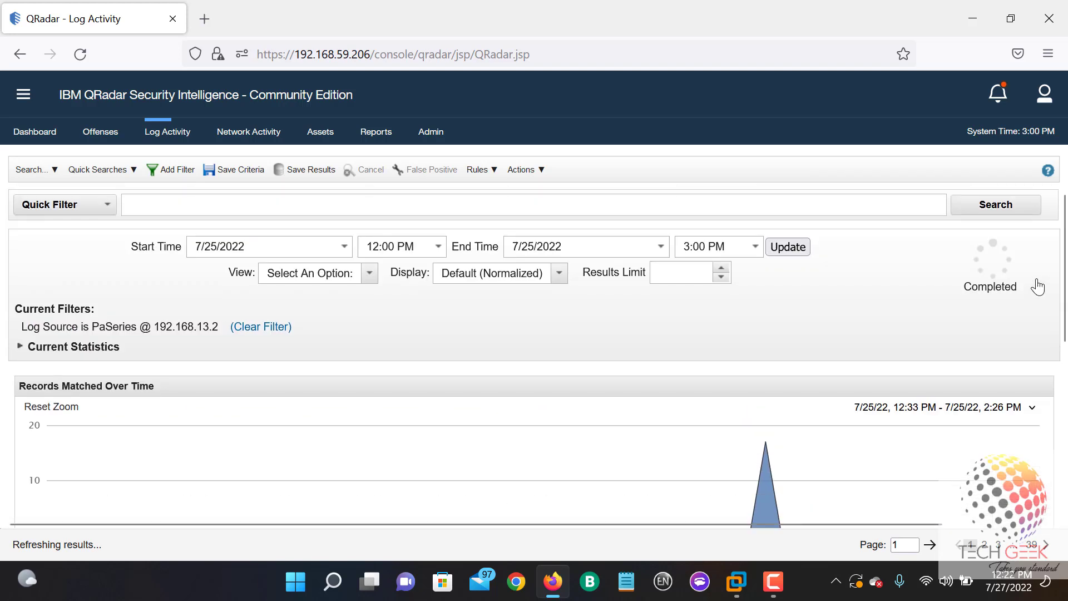
scroll(1038, 287, "down", 8)
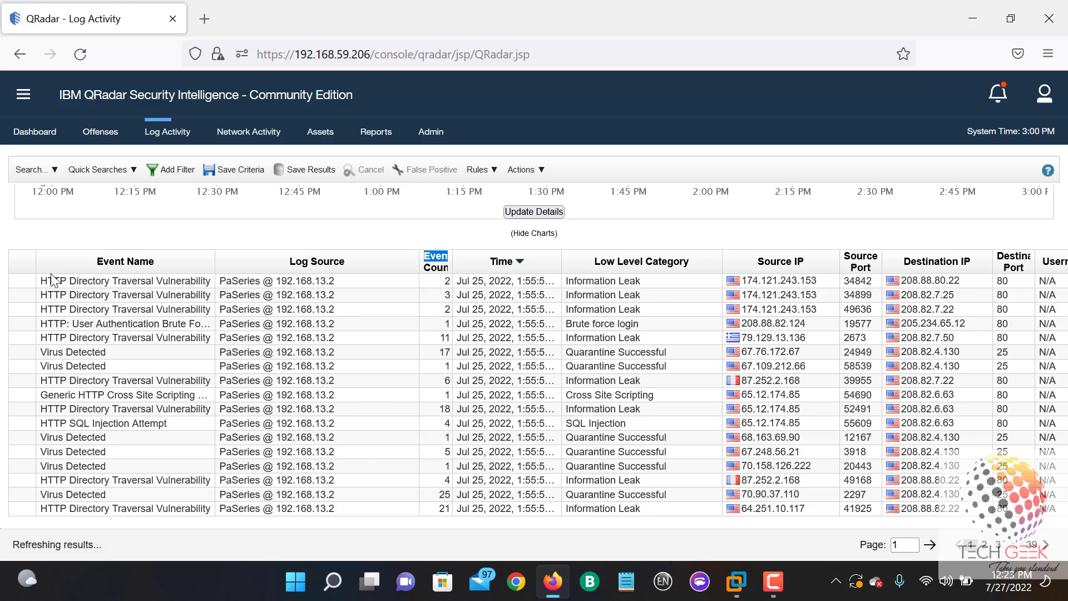
scroll(690, 378, "up", 4)
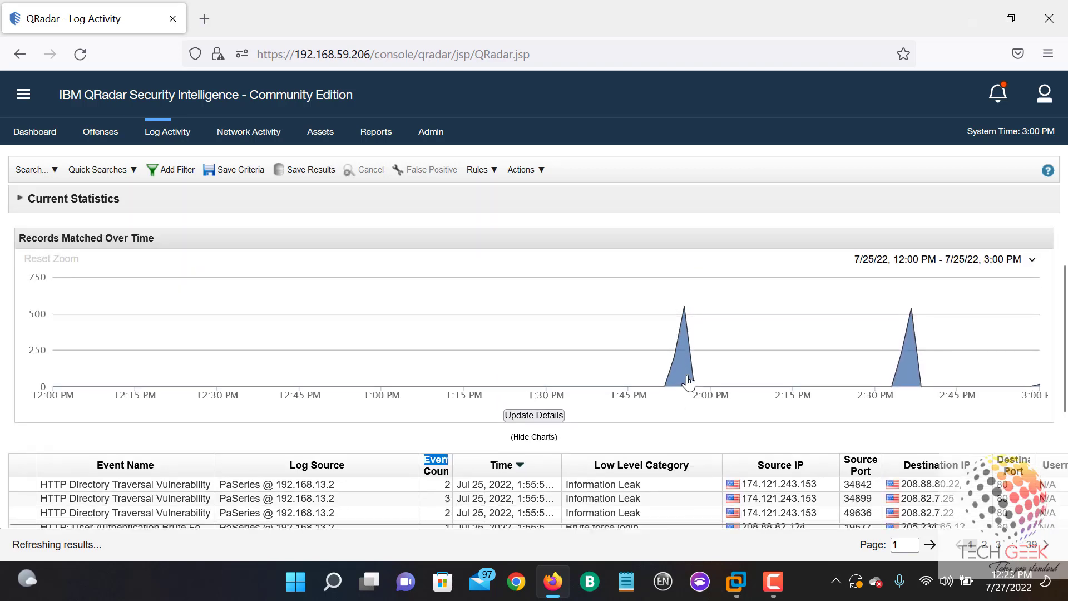
scroll(688, 381, "up", 3)
left_click(561, 284)
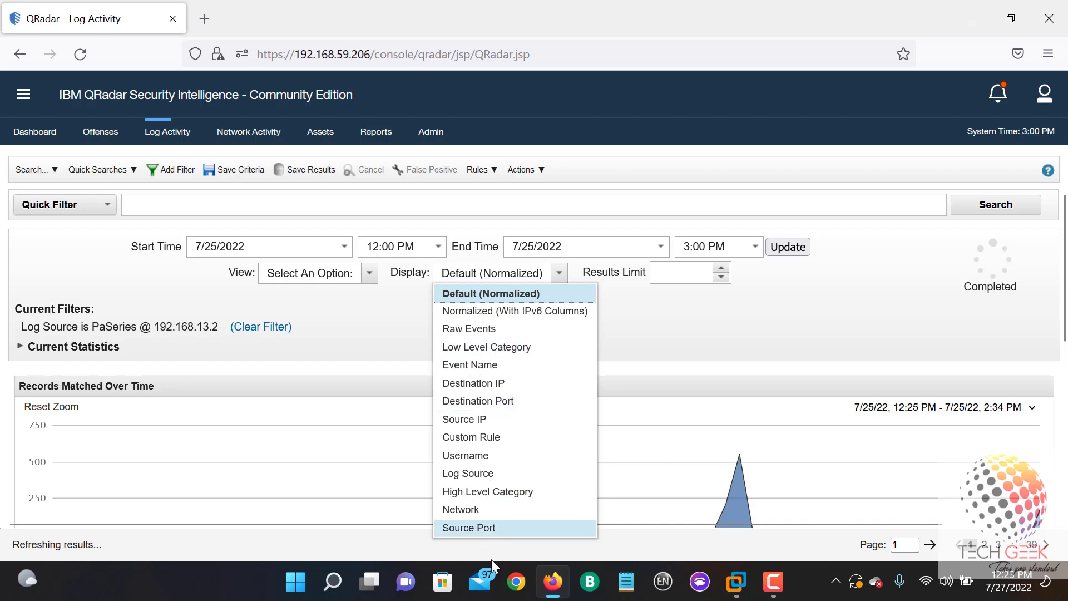
left_click(498, 366)
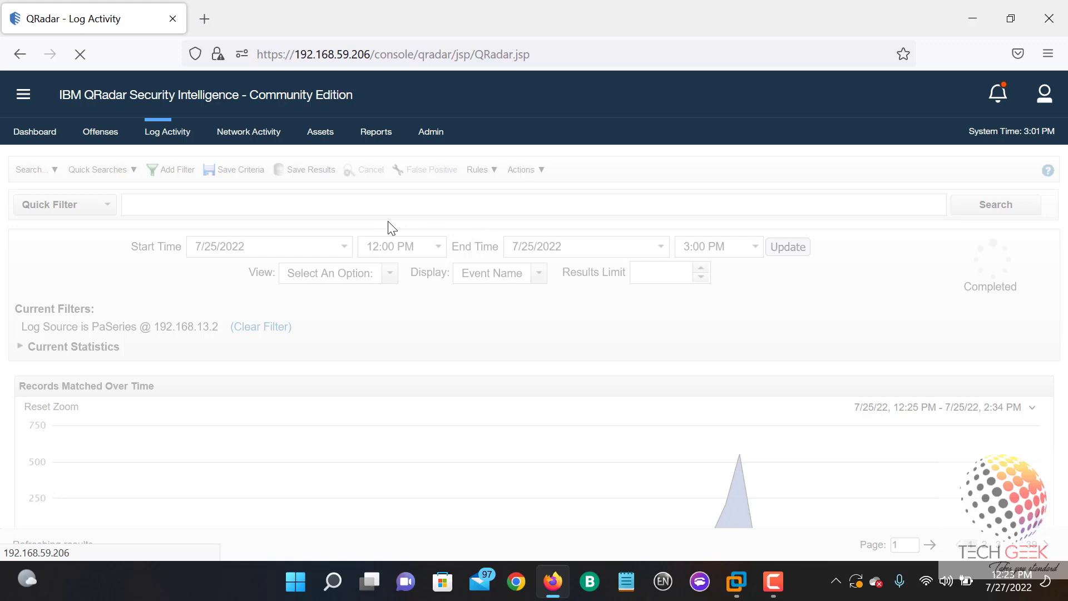
left_click(971, 15)
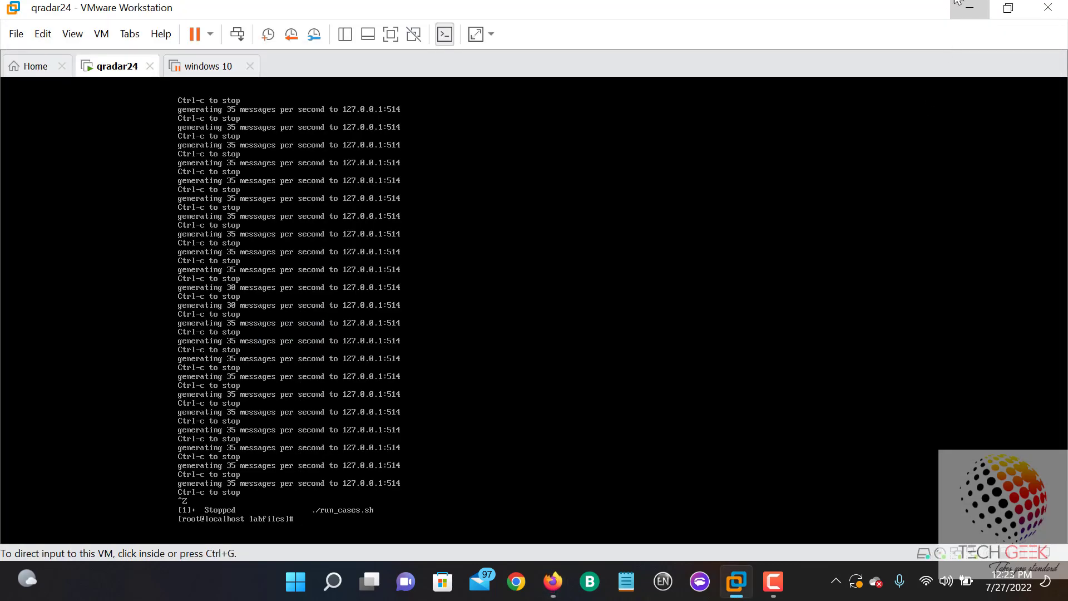
left_click(959, 5)
right_click(902, 173)
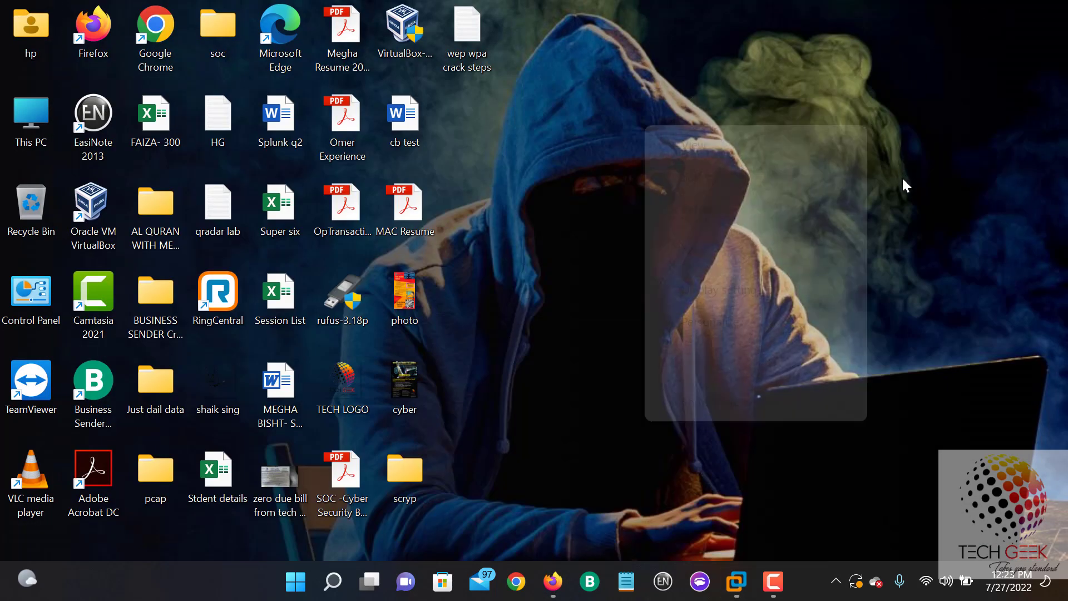
left_click(902, 181)
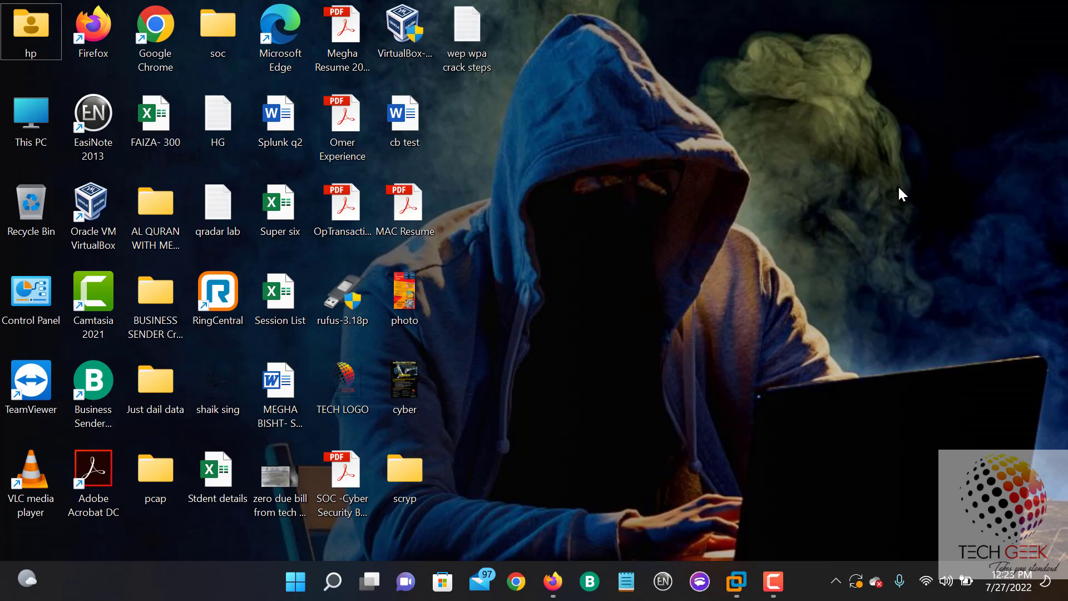
right_click(675, 54)
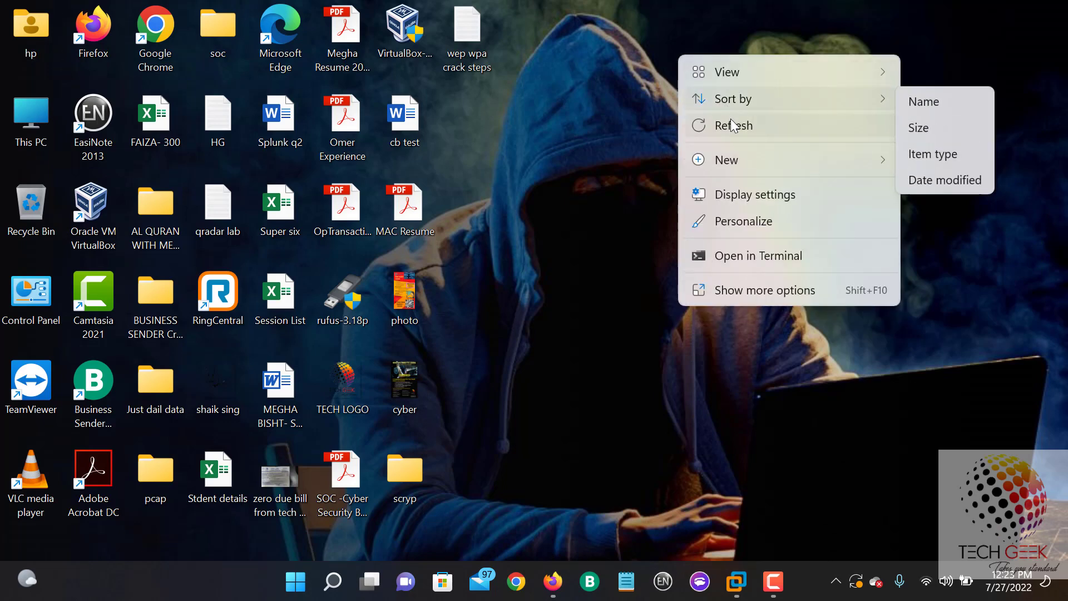
left_click(729, 118)
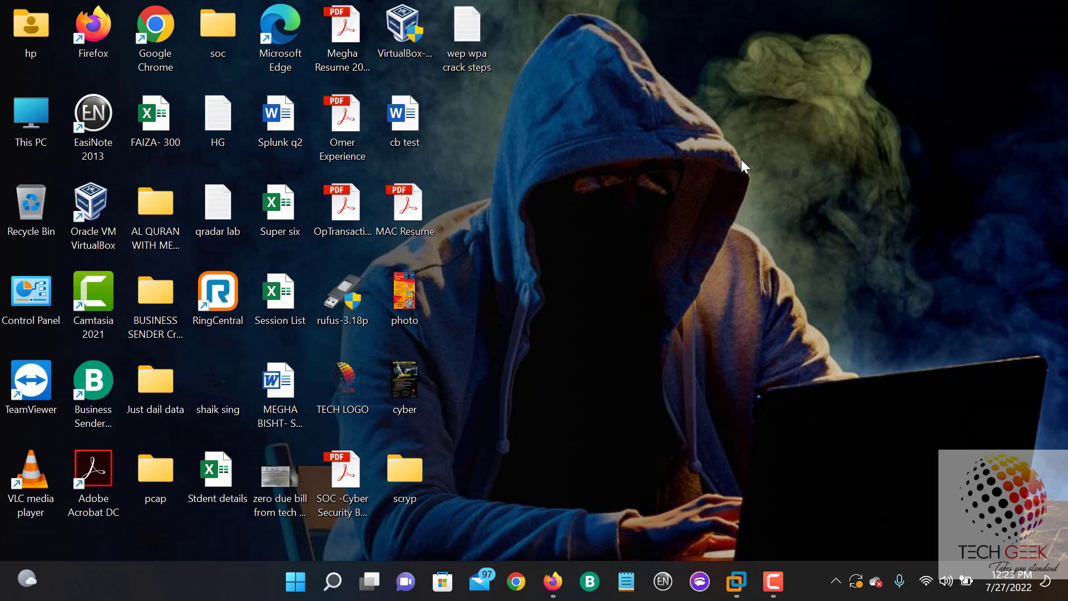
right_click(741, 160)
left_click(757, 183)
mouse_move(748, 585)
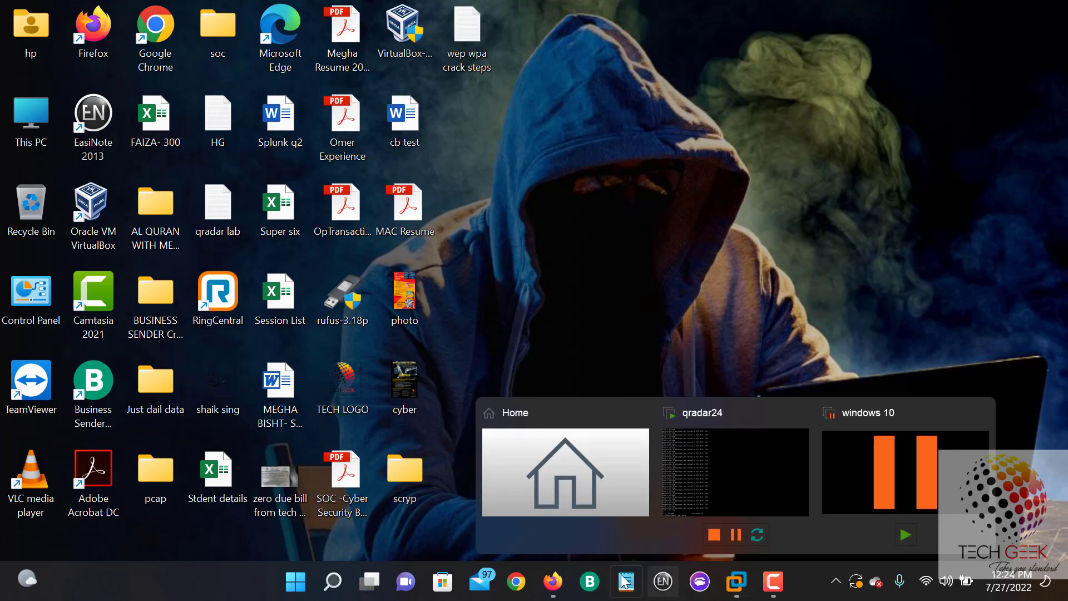
left_click(552, 582)
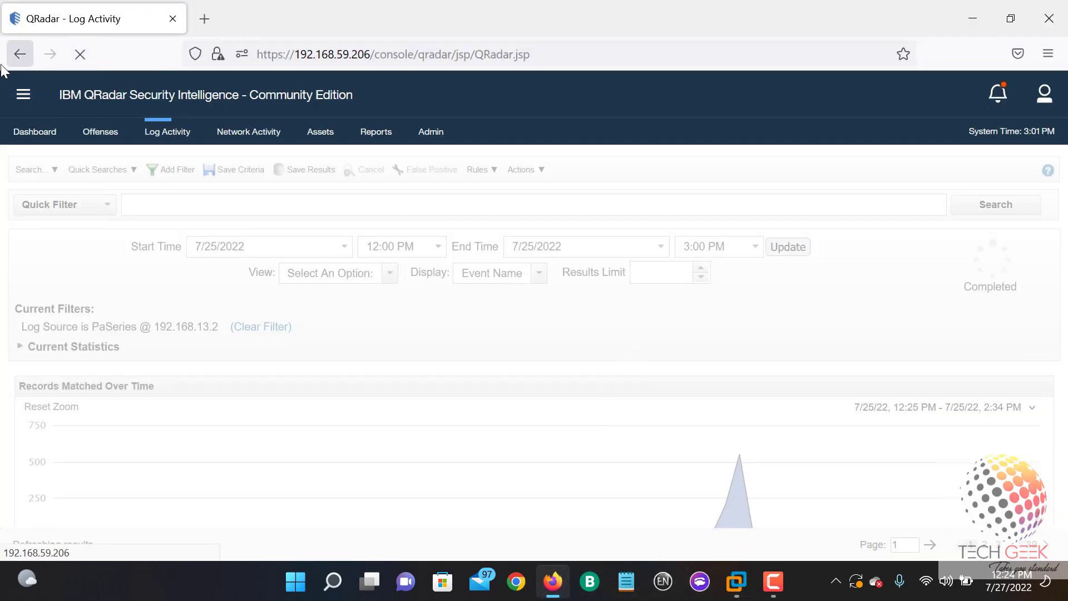
left_click(1008, 28)
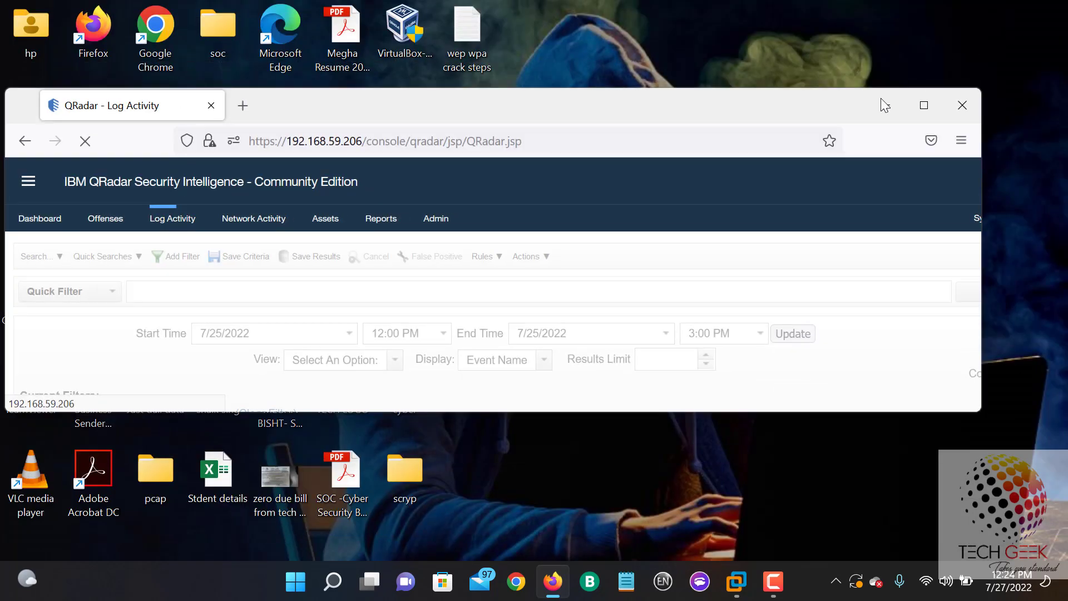
double_click(640, 106)
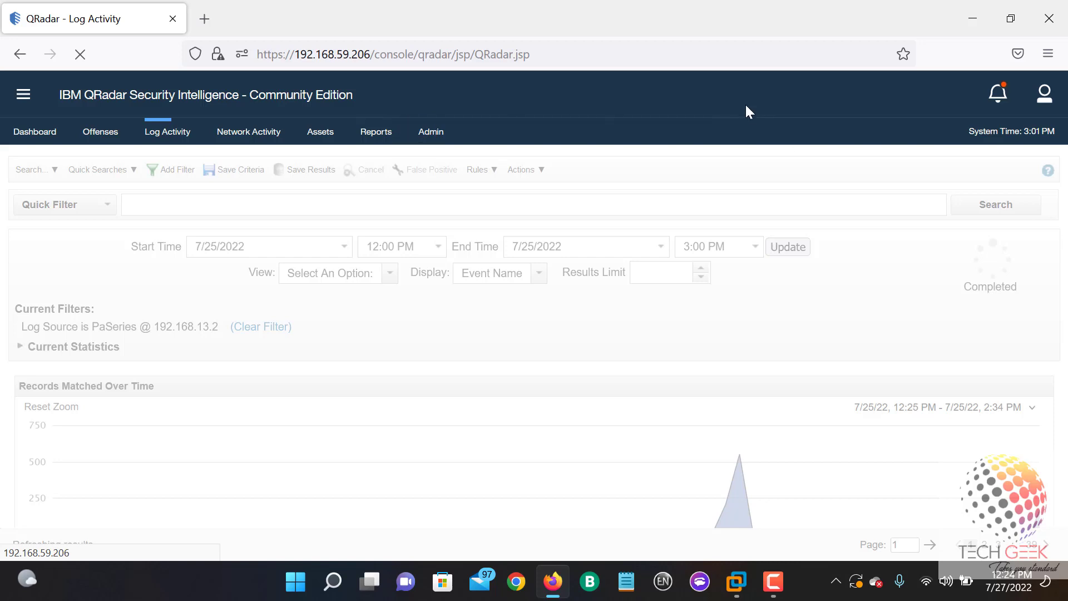
left_click(624, 55)
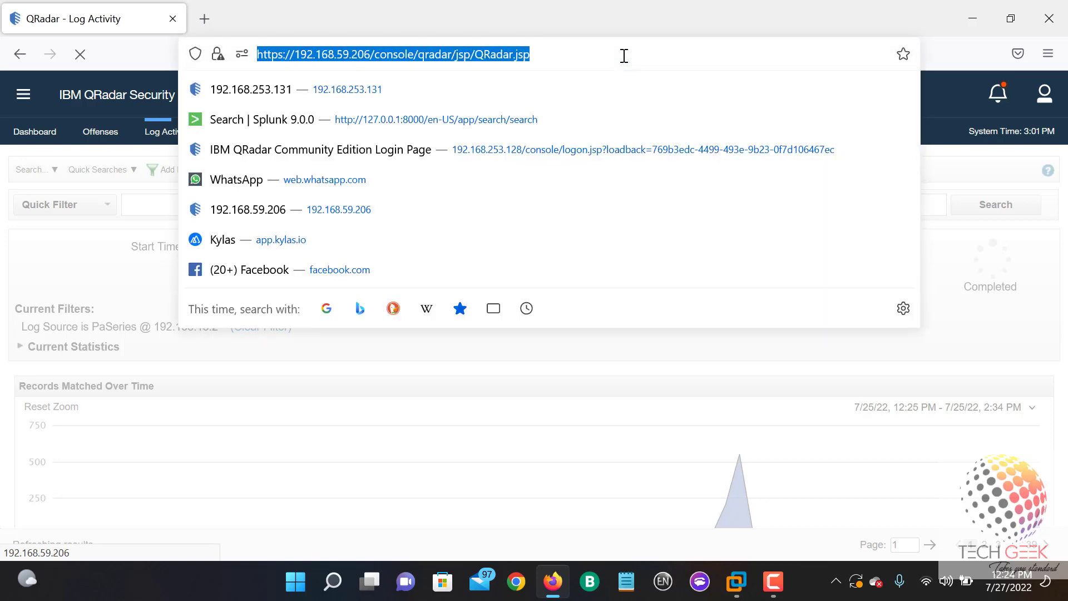
left_click(771, 582)
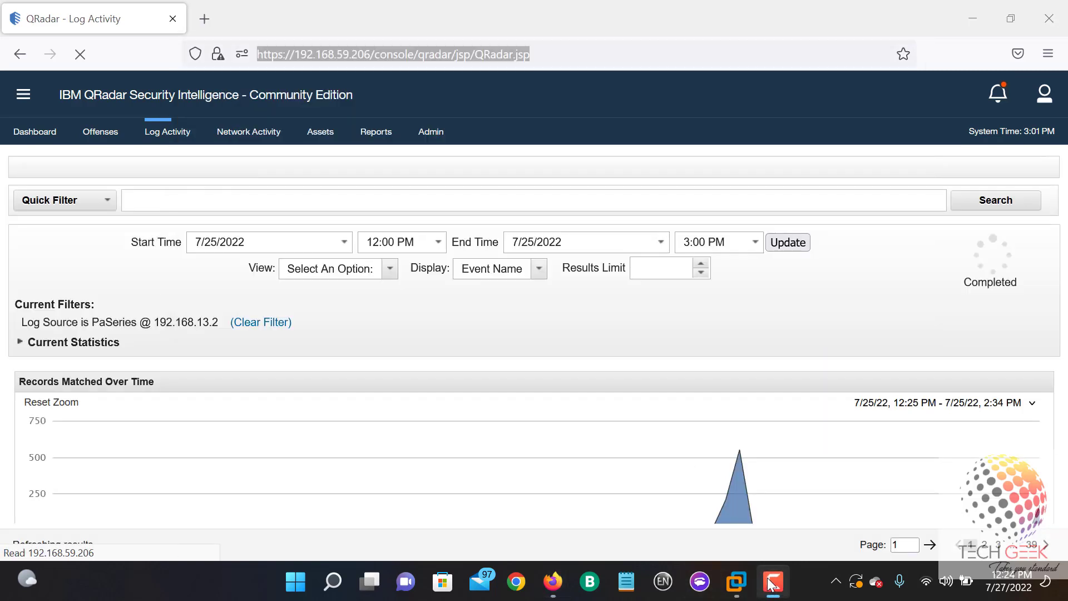
left_click(665, 291)
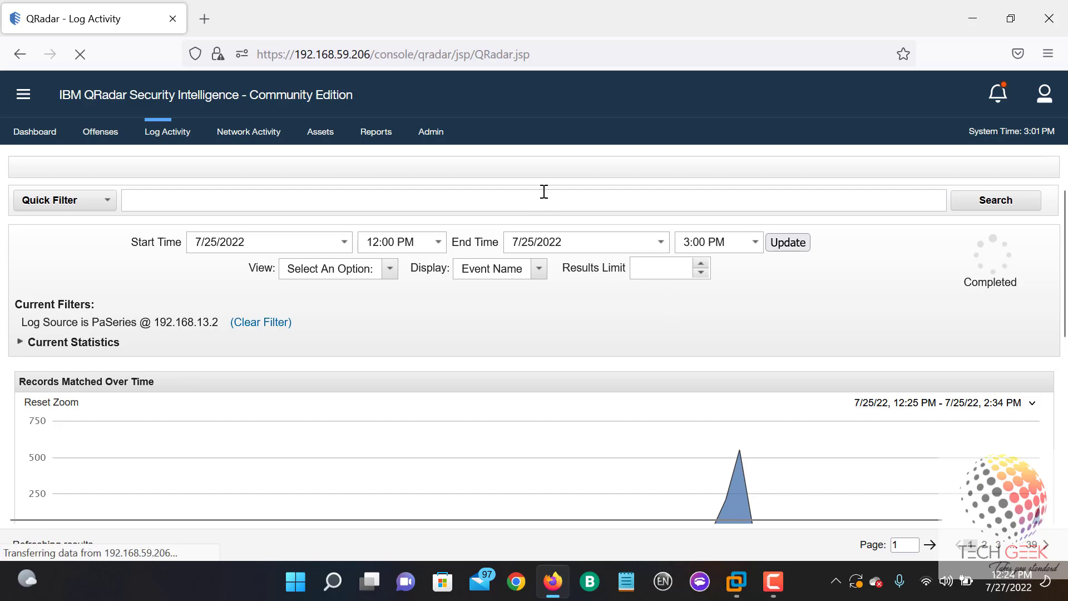
left_click(347, 136)
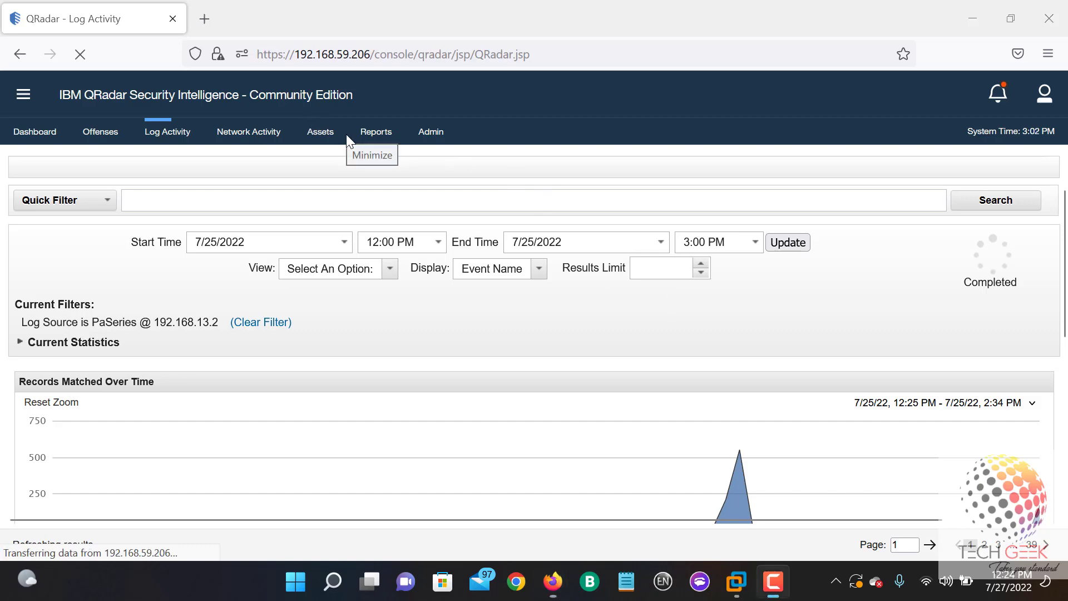
scroll(455, 283, "down", 6)
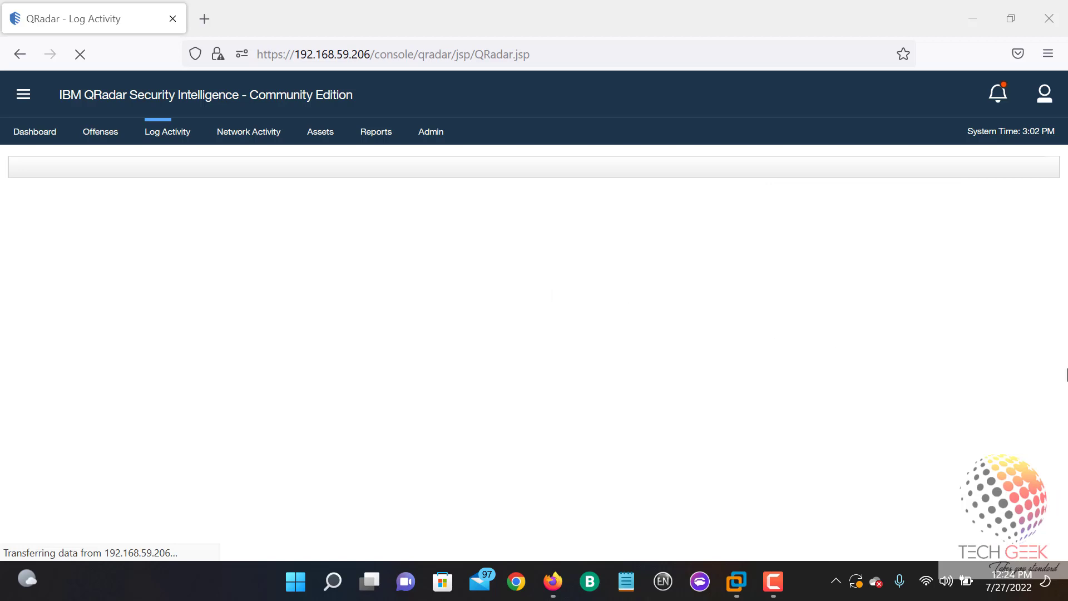
left_click(1067, 409)
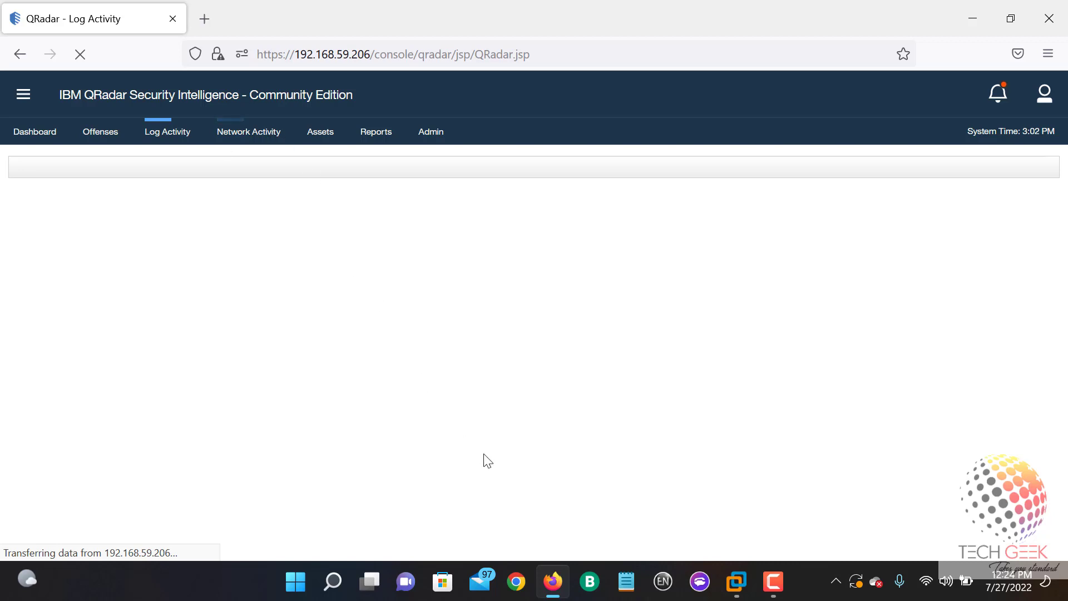
left_click(795, 593)
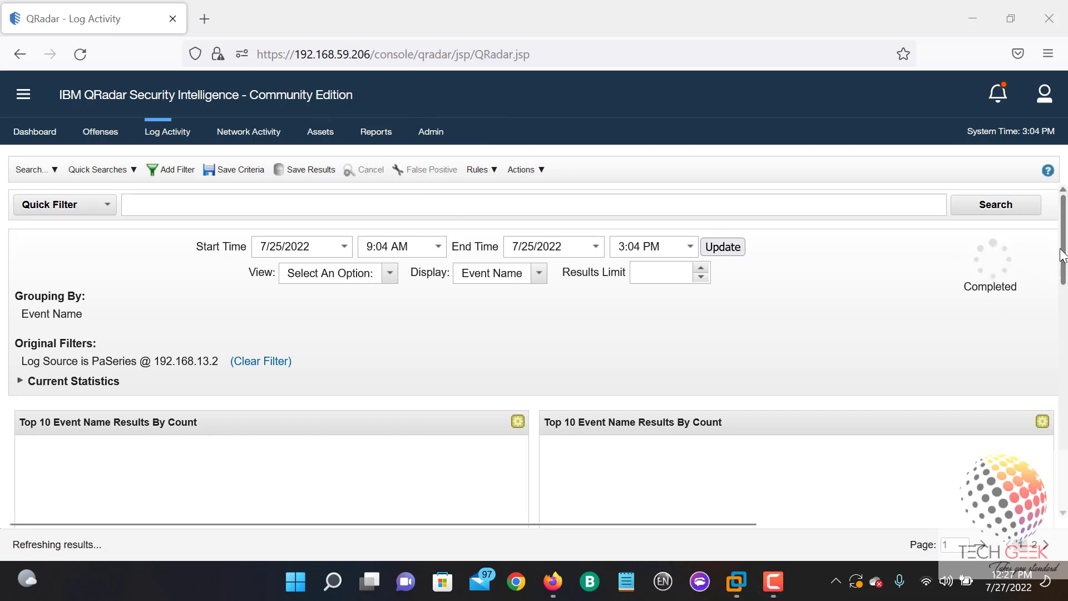
- Drill into the Virus Detected event group to list its individual events, and maximize the window that shows them
scroll(1064, 318, "down", 2)
scroll(255, 476, "down", 5)
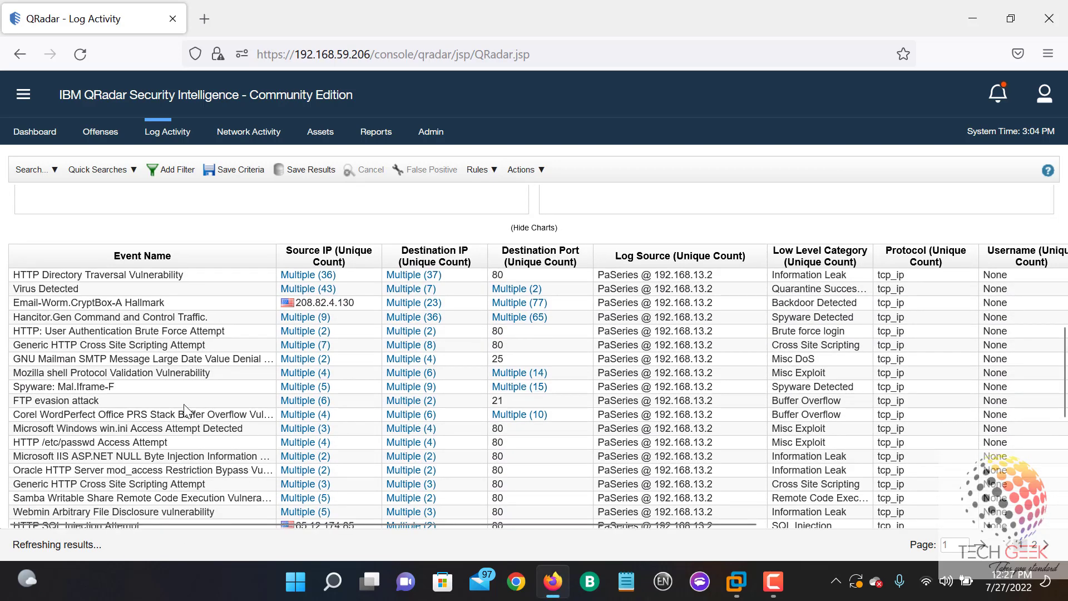
left_click(46, 275)
left_click(48, 288)
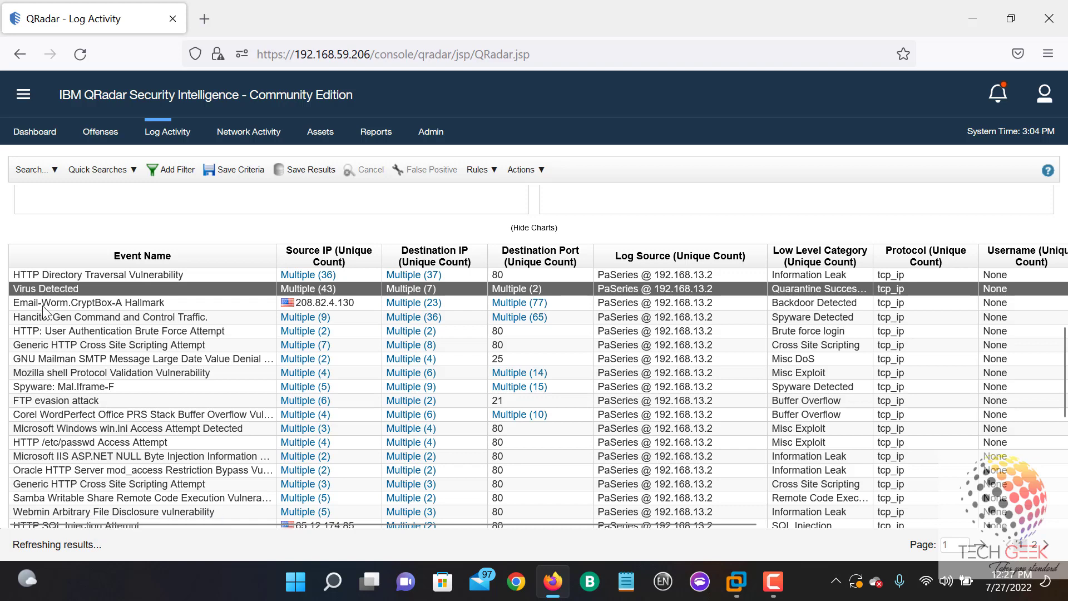
left_click(52, 290)
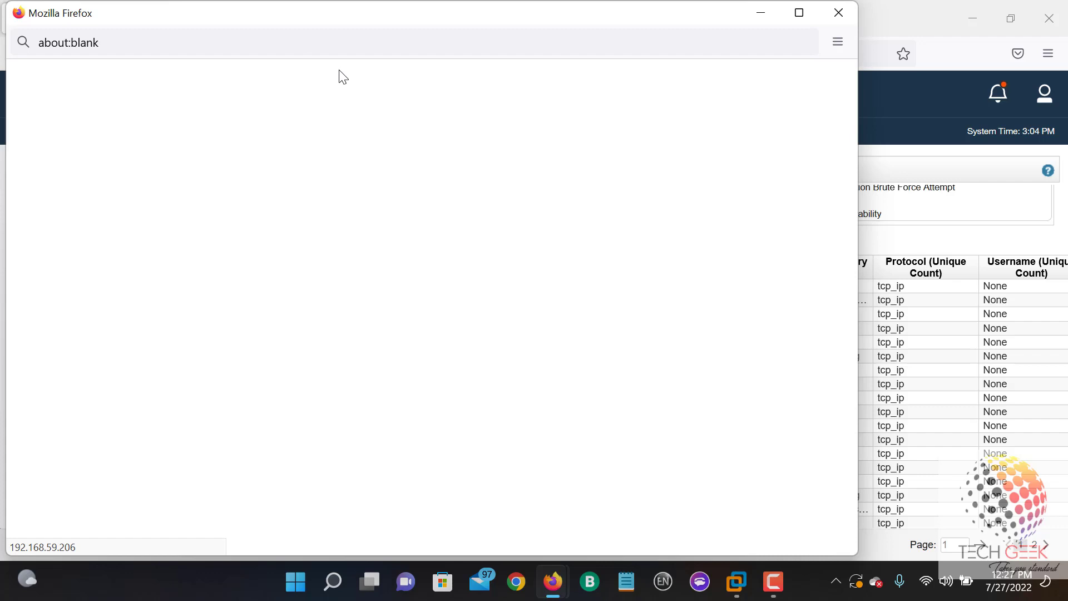
left_click(801, 13)
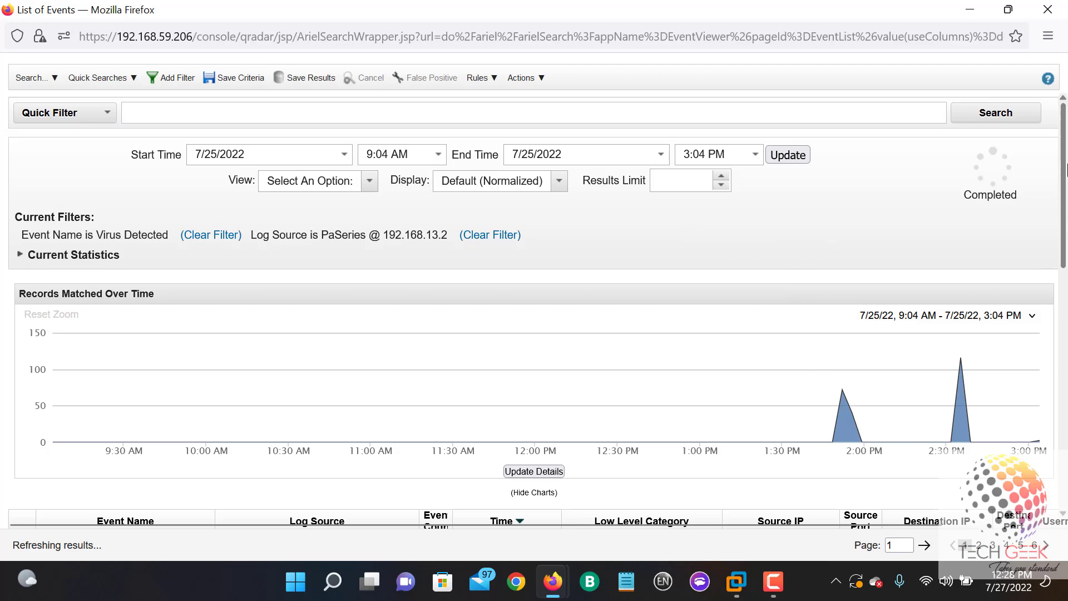
scroll(318, 241, "down", 6)
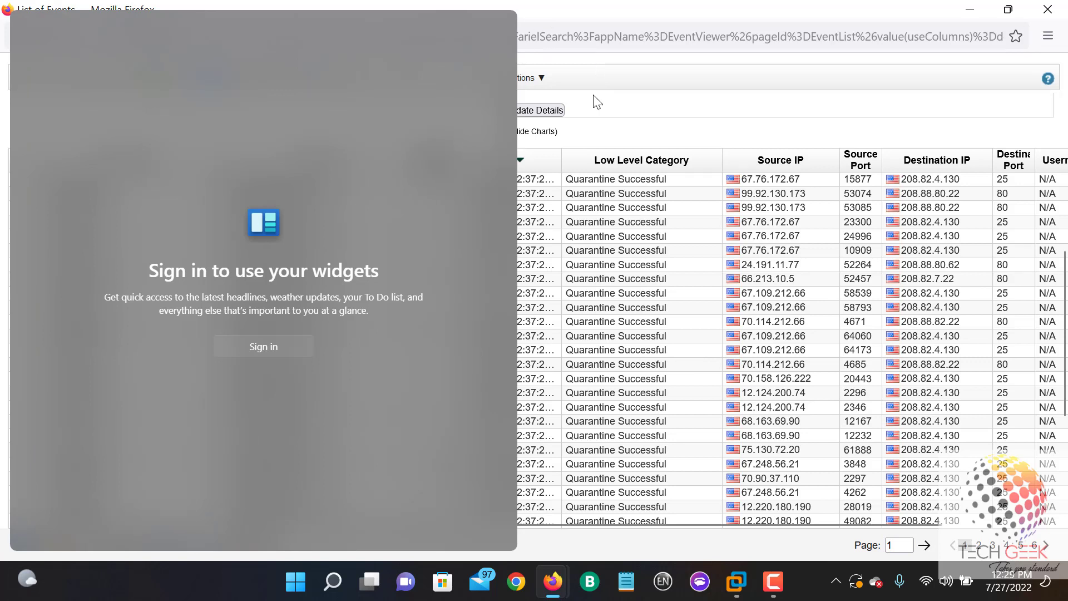
left_click(138, 590)
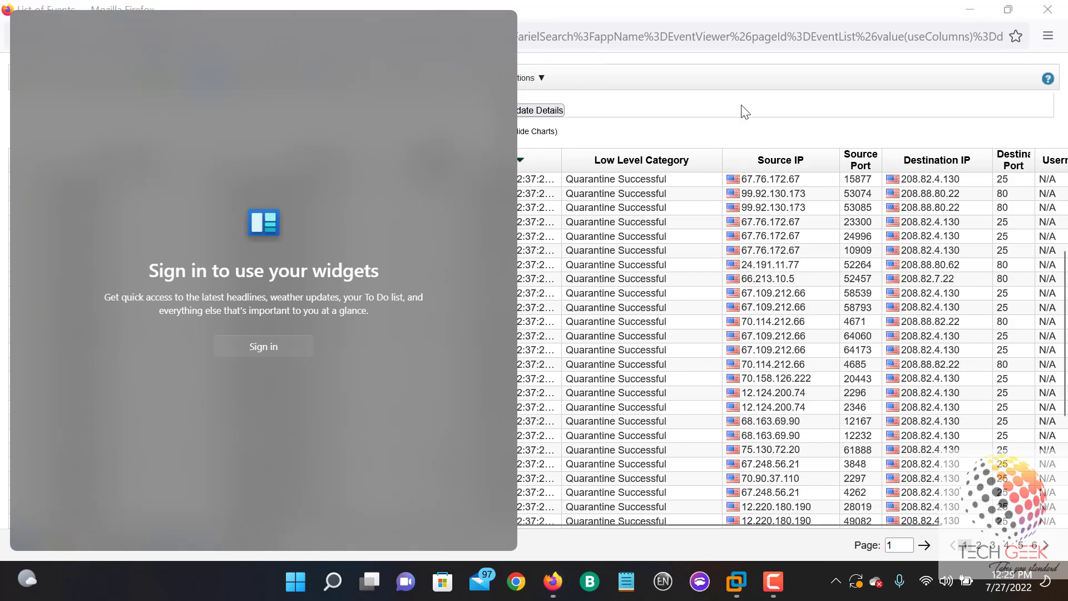
left_click(704, 198)
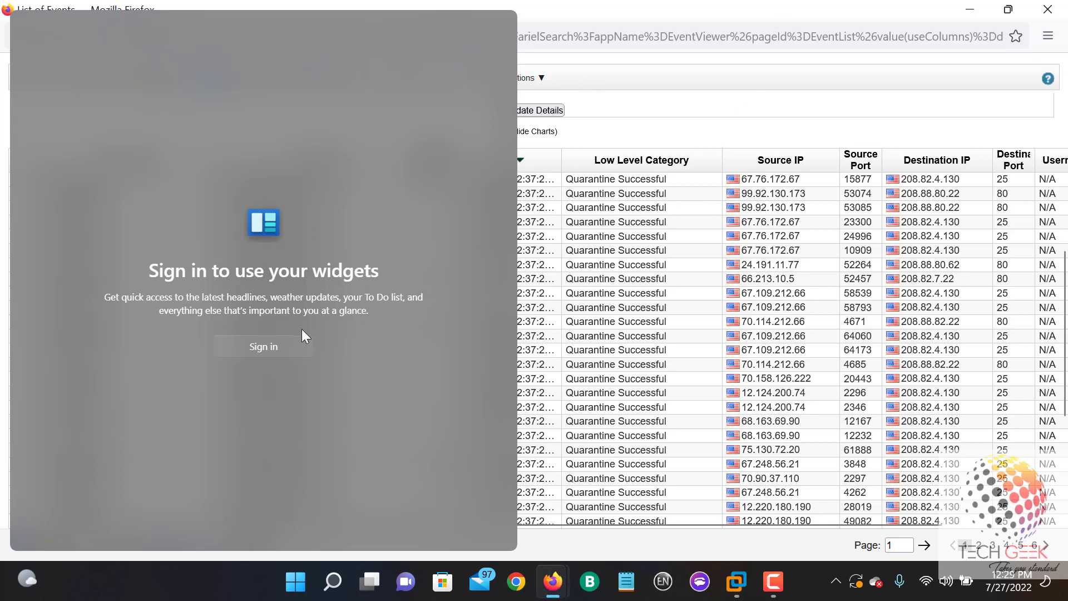
left_click(293, 350)
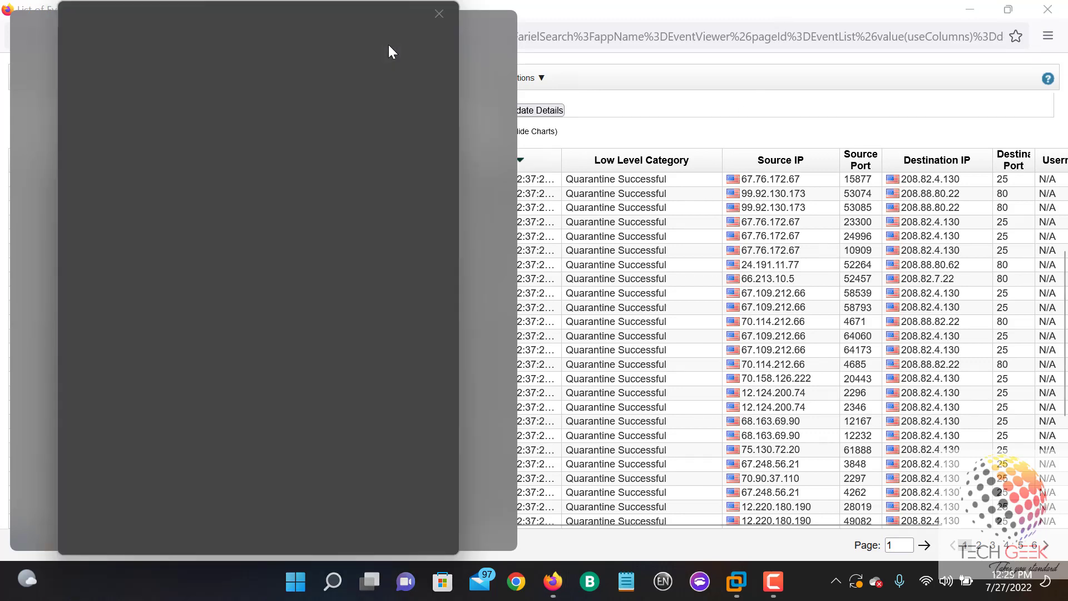
left_click(441, 18)
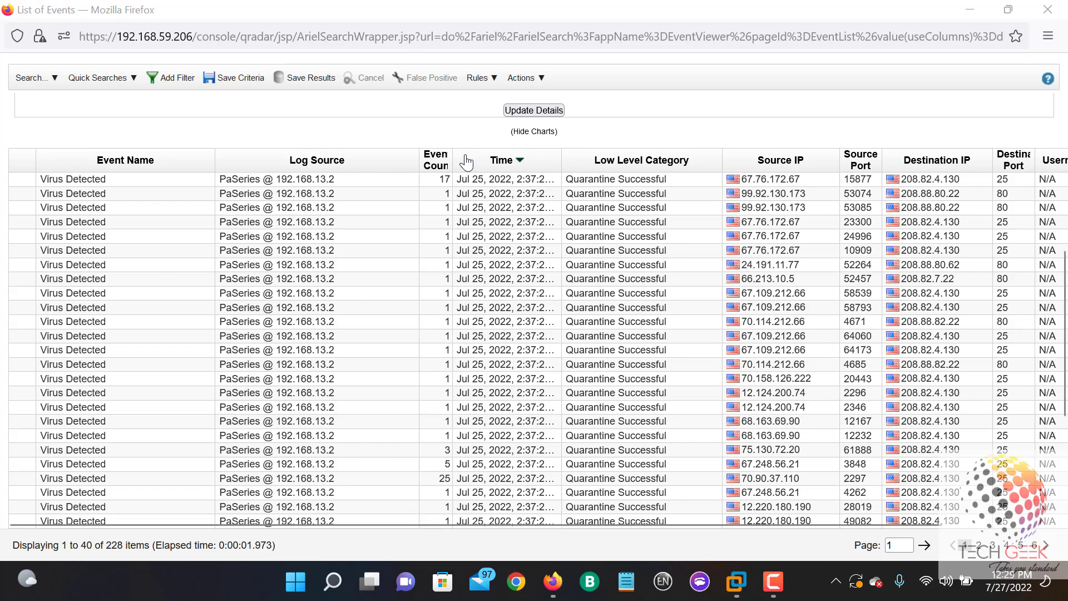
- Widen the Event Count column in the Virus Detected event list and review the counts of the individual events
left_click_drag(452, 161, 515, 167)
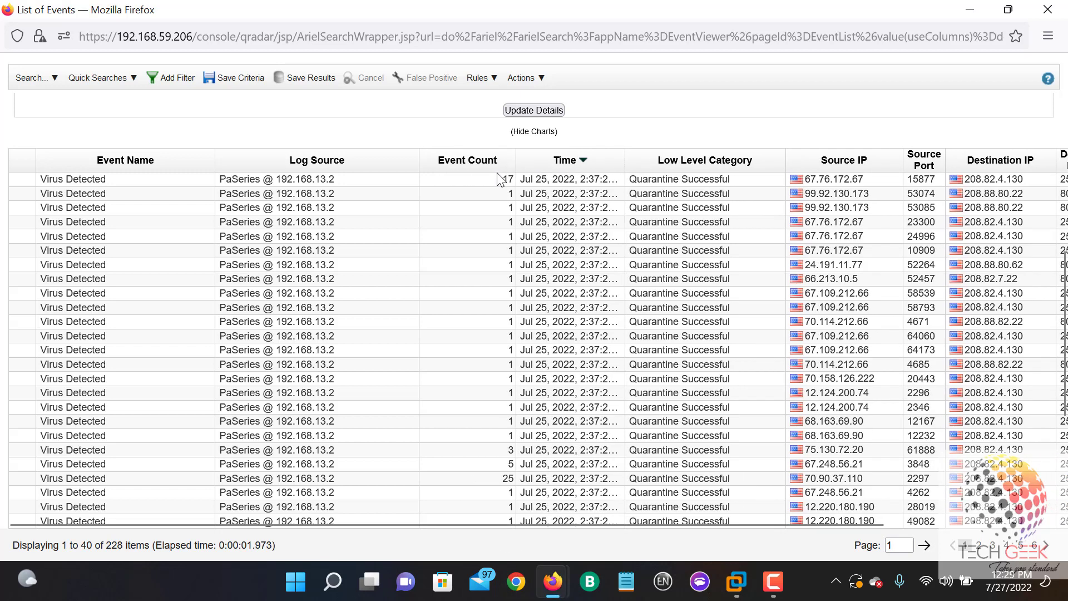
left_click(493, 492)
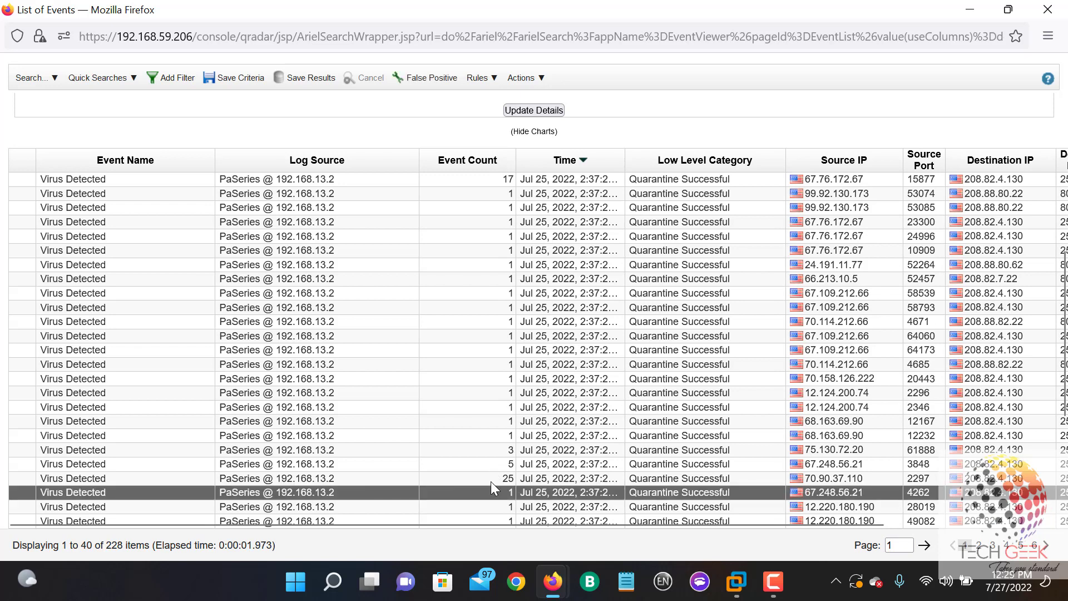
left_click(492, 477)
left_click(499, 459)
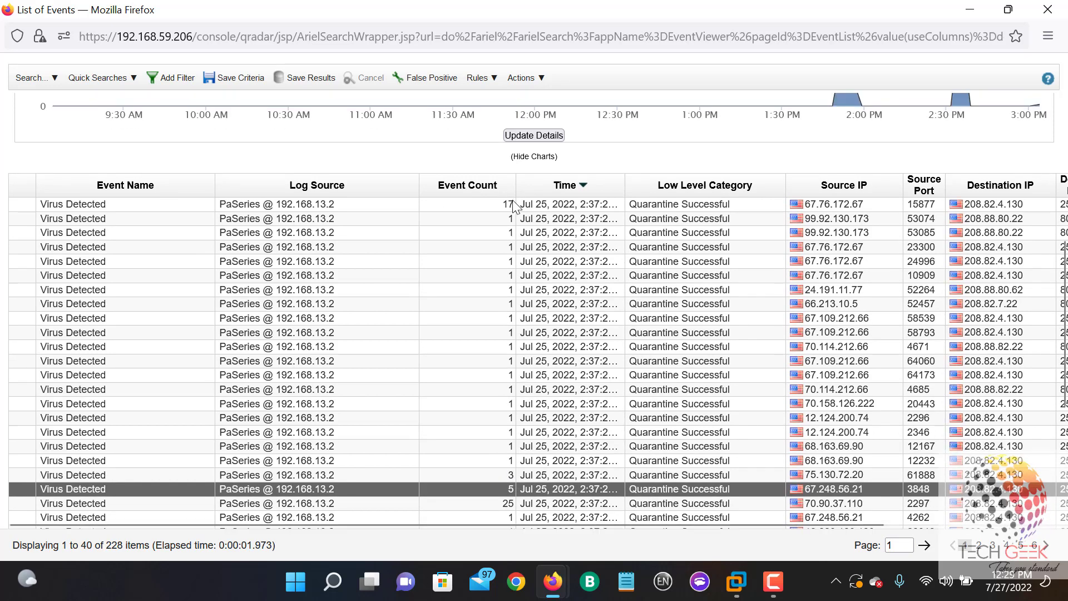
scroll(513, 280, "down", 5)
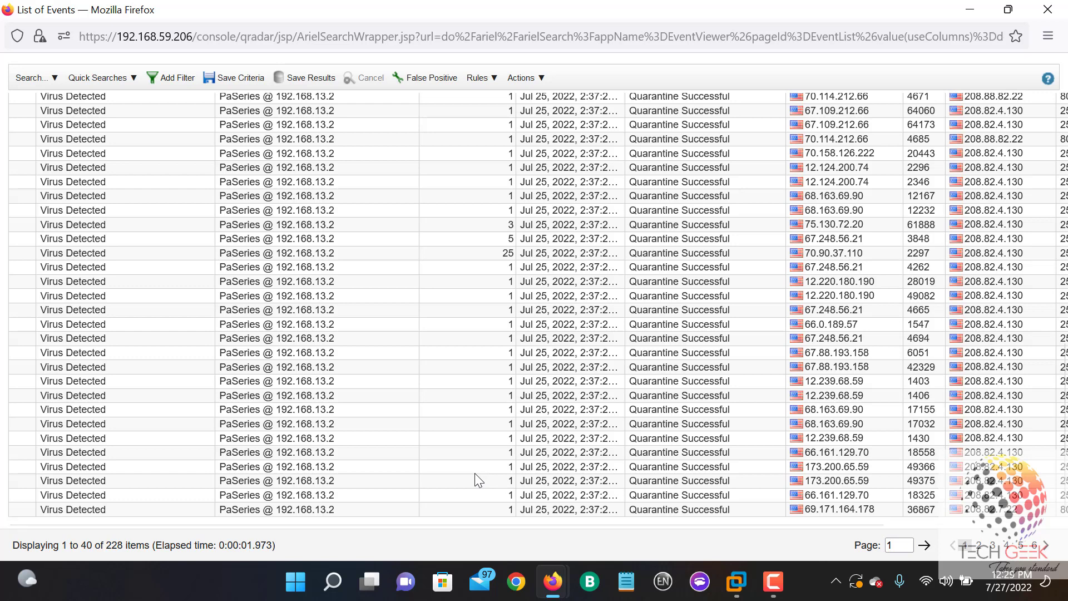
scroll(475, 473, "up", 4)
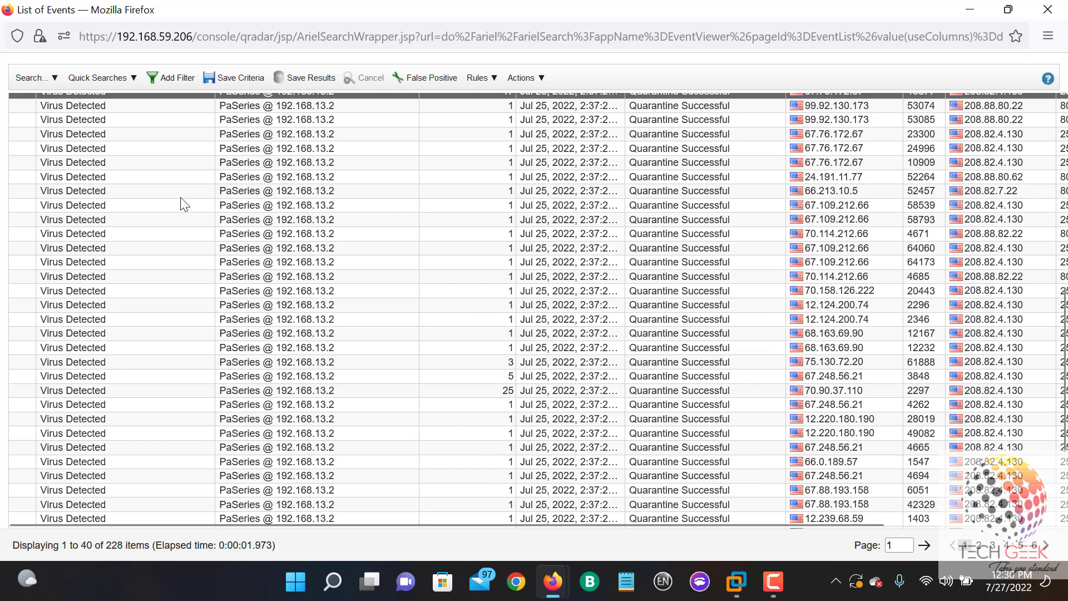
- Open the details of the Virus Detected event with source port 53085 and examine its event name, low level category, magnitude, username and start time
double_click(94, 124)
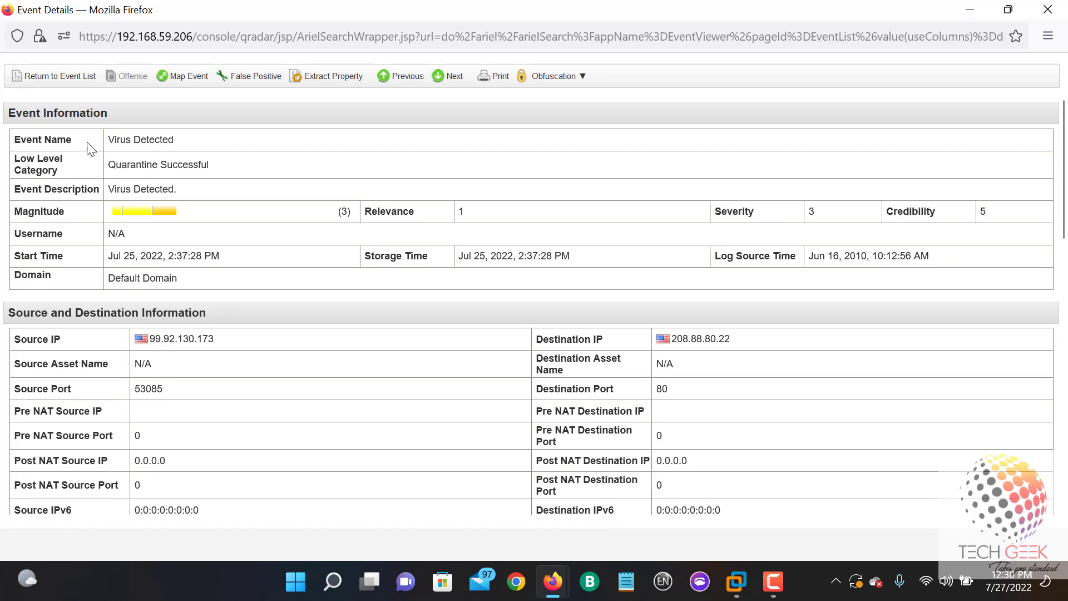
left_click_drag(95, 143, 7, 144)
left_click_drag(66, 173, 11, 173)
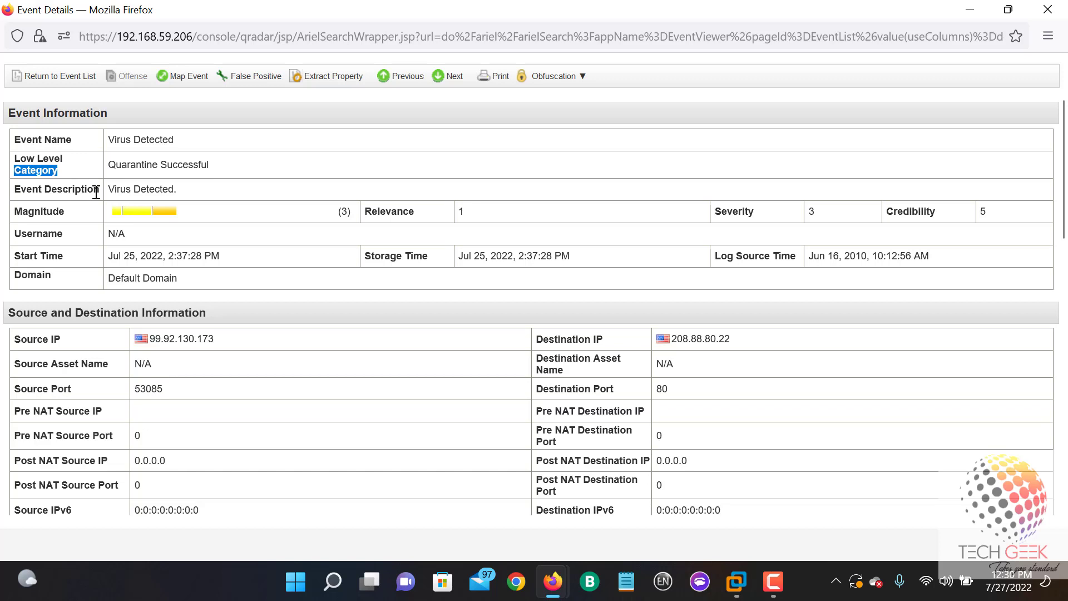
left_click_drag(96, 190, 12, 216)
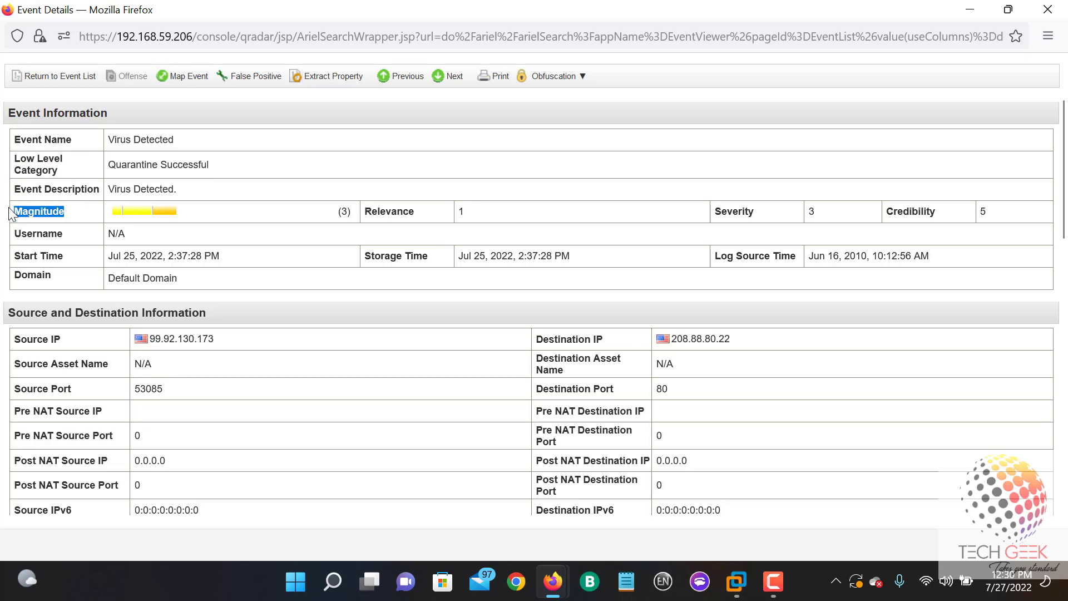
left_click_drag(72, 237, 6, 234)
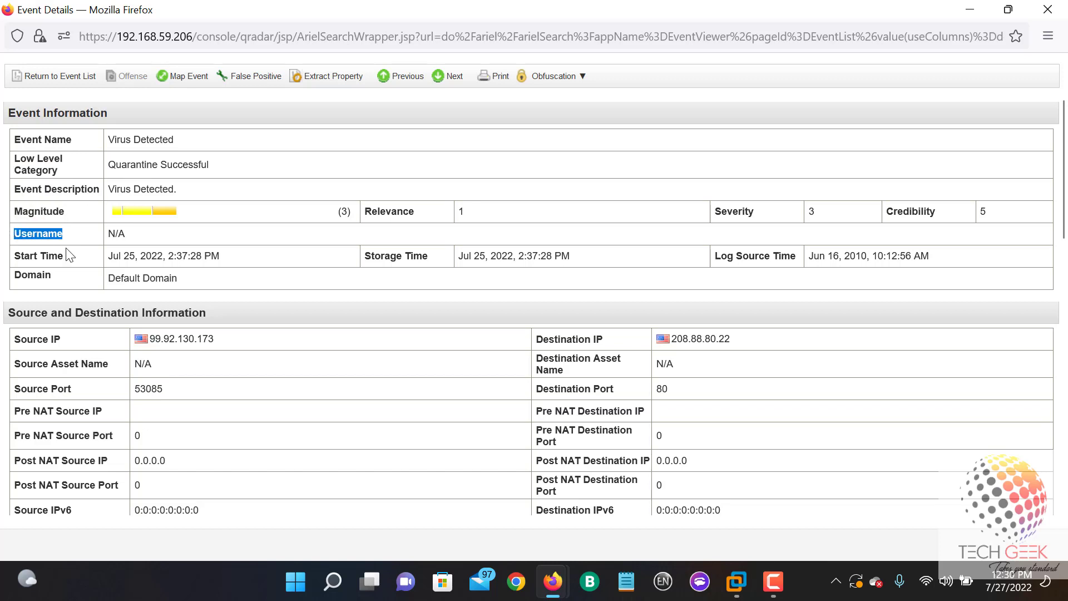
left_click_drag(64, 256, 24, 256)
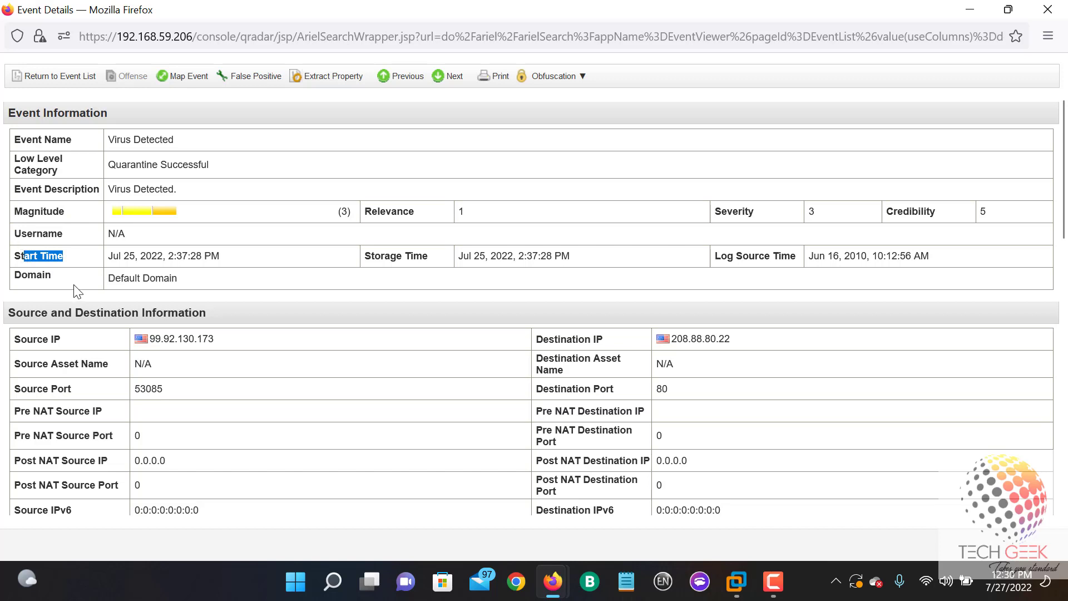
- Examine the event's domain, source and destination IP addresses, source asset name, and source port
left_click_drag(74, 289, 32, 281)
scroll(71, 310, "down", 1)
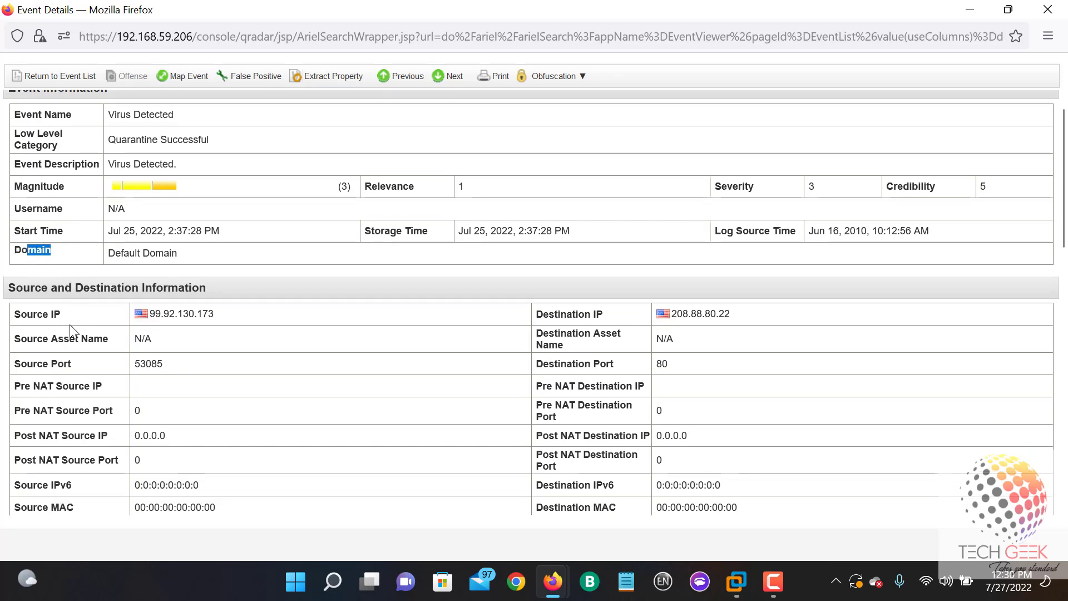
left_click_drag(72, 329, 20, 315)
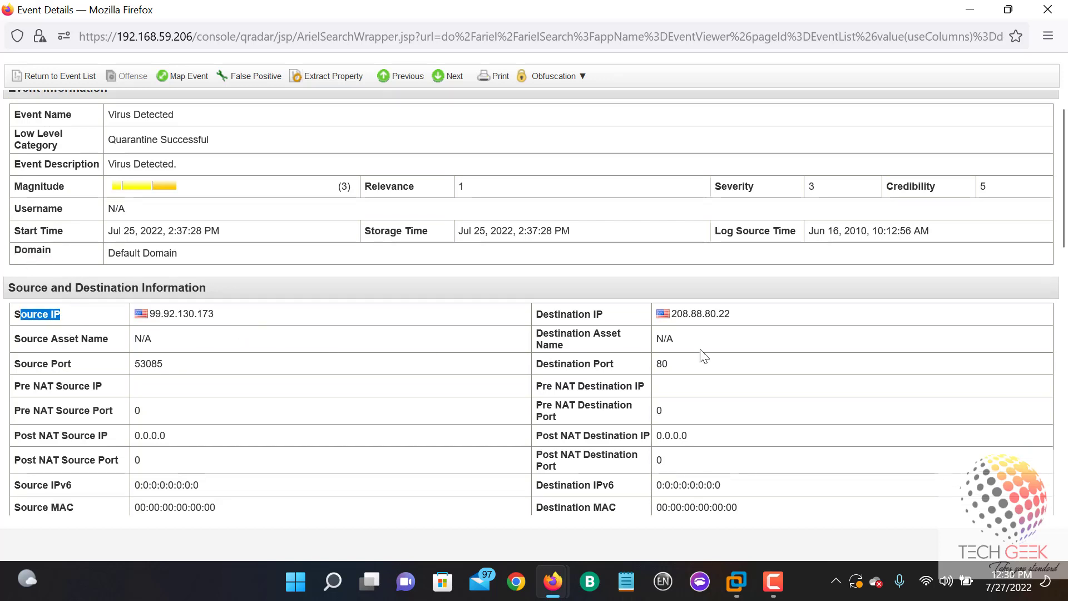
left_click_drag(683, 314, 732, 315)
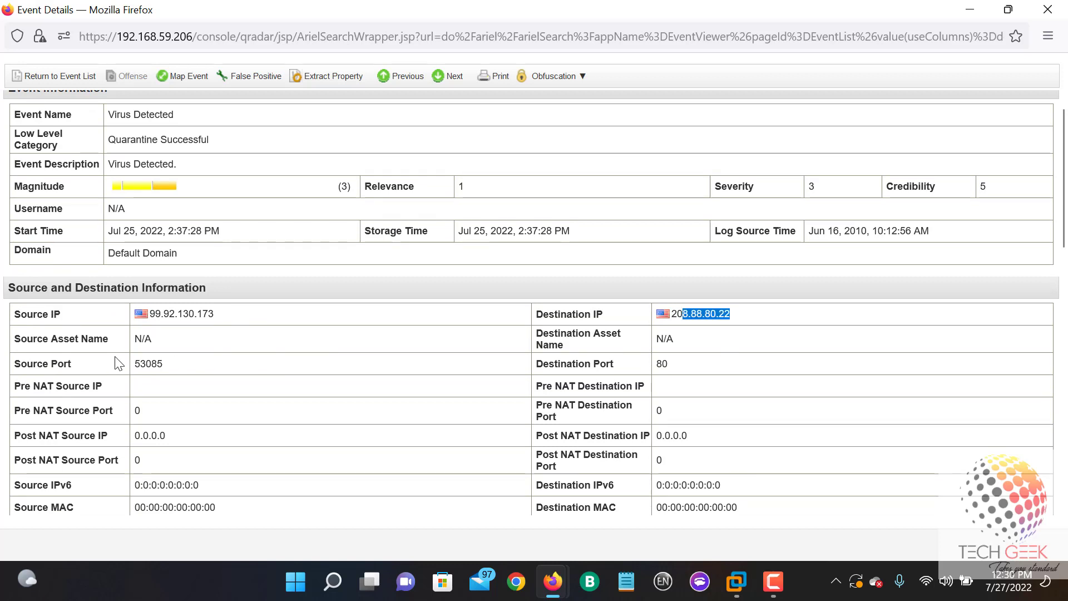
left_click_drag(103, 356, 15, 343)
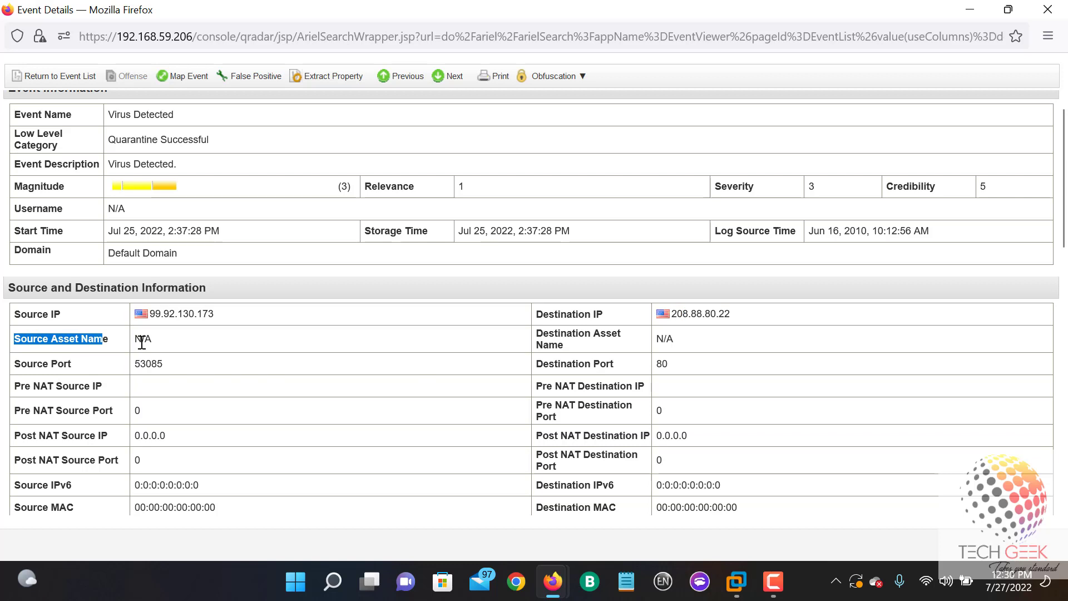
scroll(142, 342, "down", 1)
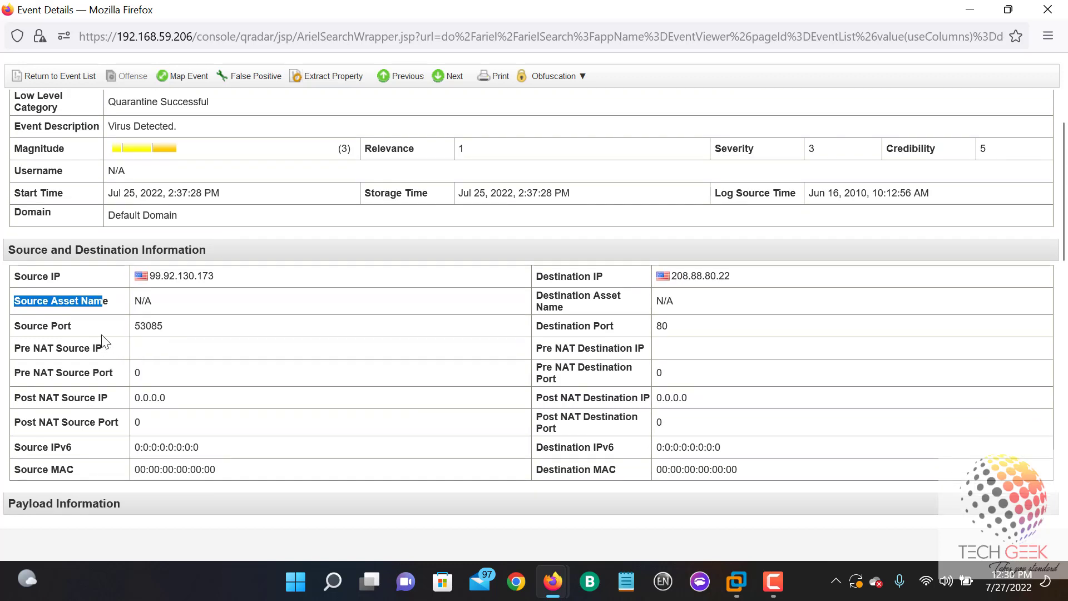
left_click_drag(89, 328, 6, 328)
scroll(423, 337, "down", 1)
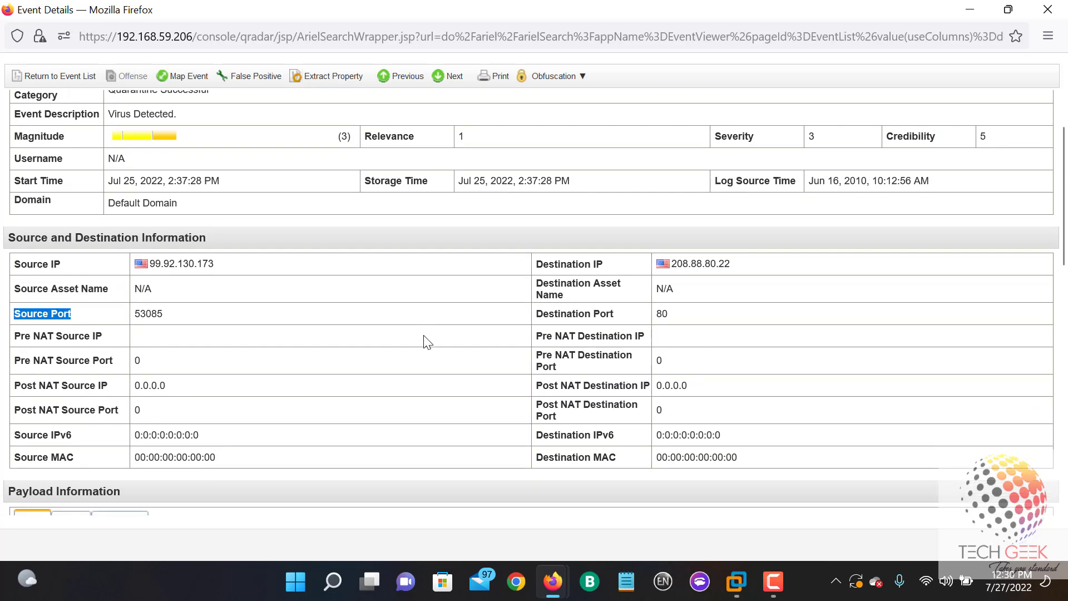
- Turn on text wrapping for the UTF payload and examine the requested web address and threat name in it
scroll(410, 347, "down", 3)
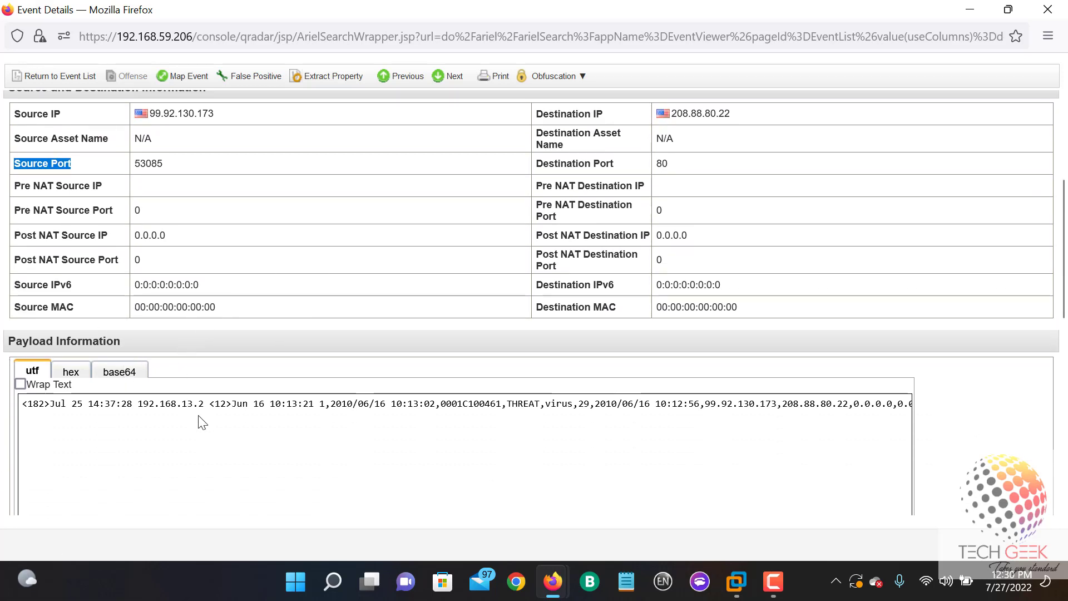
left_click(21, 385)
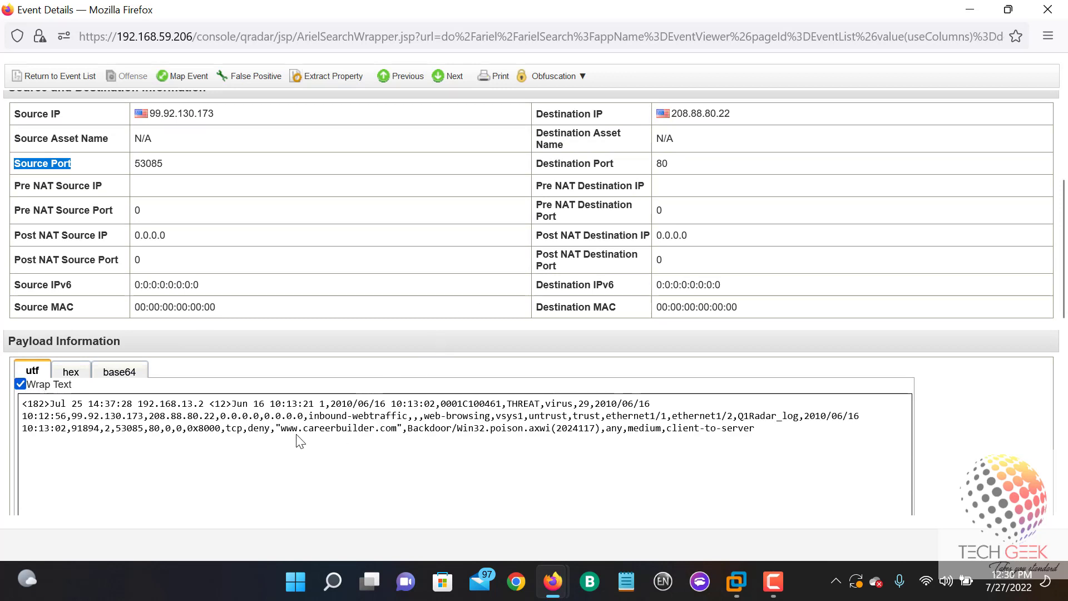
left_click_drag(277, 432, 403, 432)
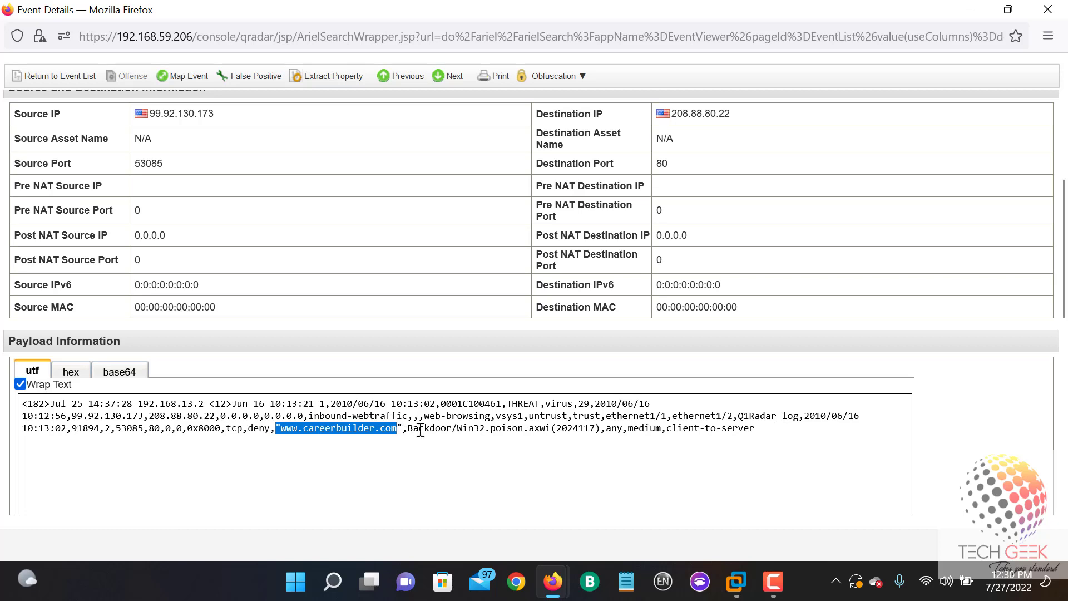
left_click(414, 429)
left_click_drag(414, 429, 545, 425)
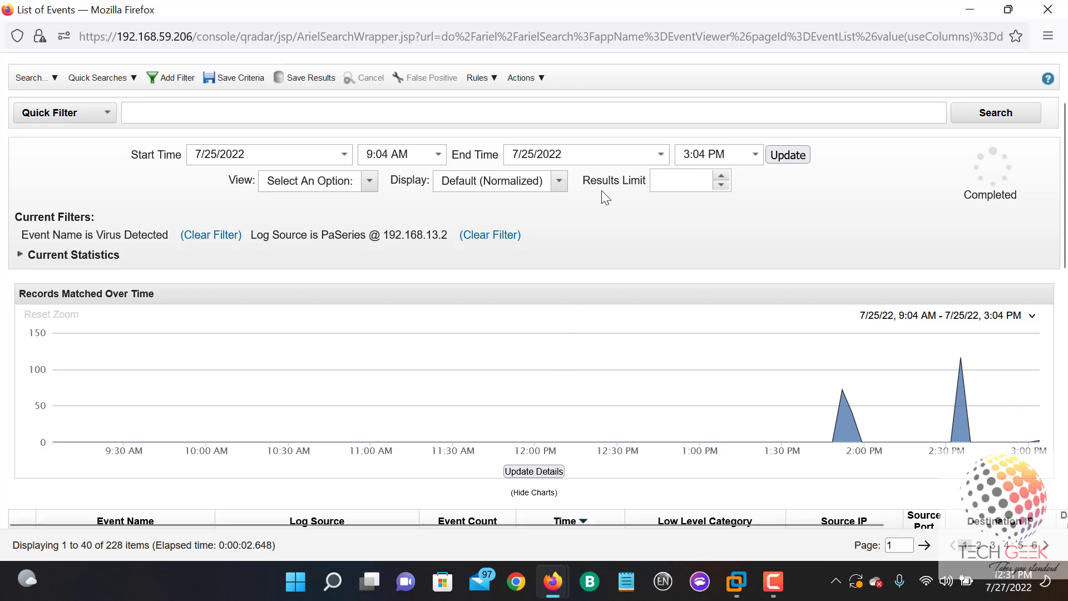
- From the event list, open the Virus Detected event with source port 52457 and review its source, destination and payload information
scroll(591, 192, "down", 1)
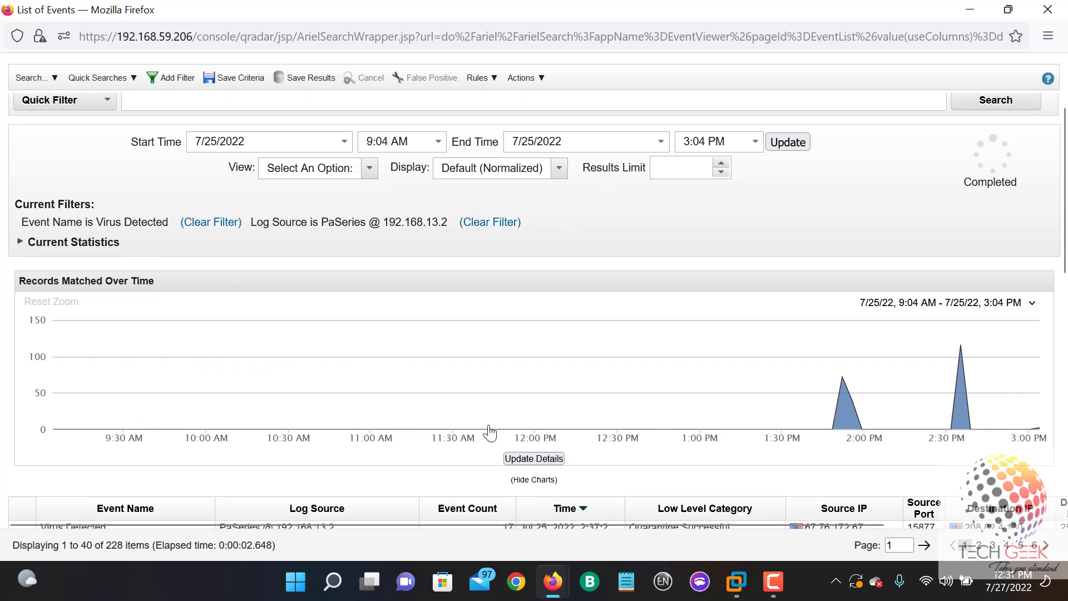
scroll(487, 437, "down", 3)
scroll(478, 455, "down", 6)
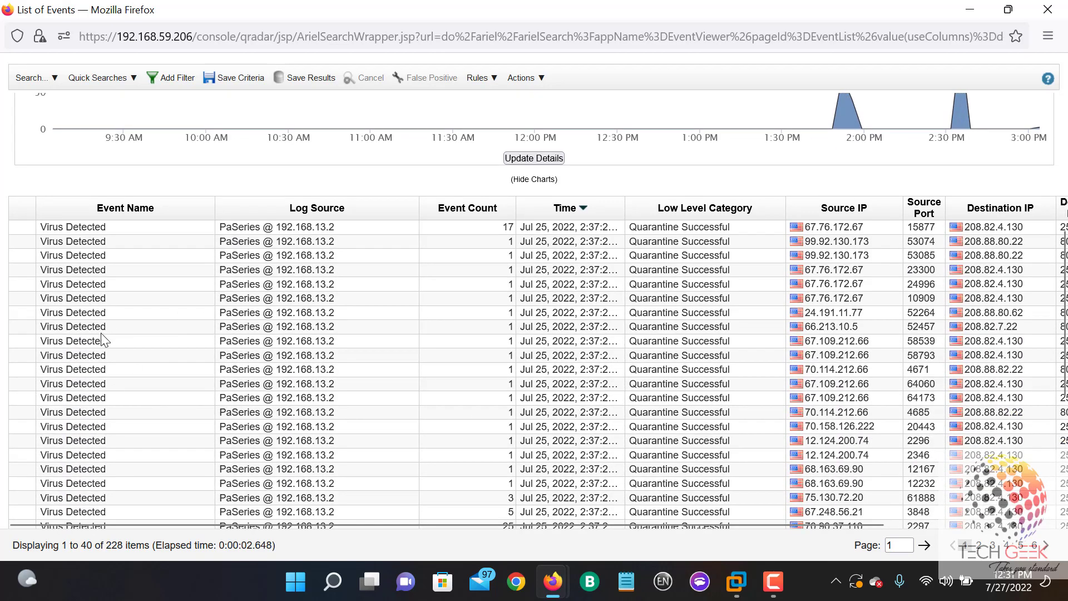
double_click(102, 328)
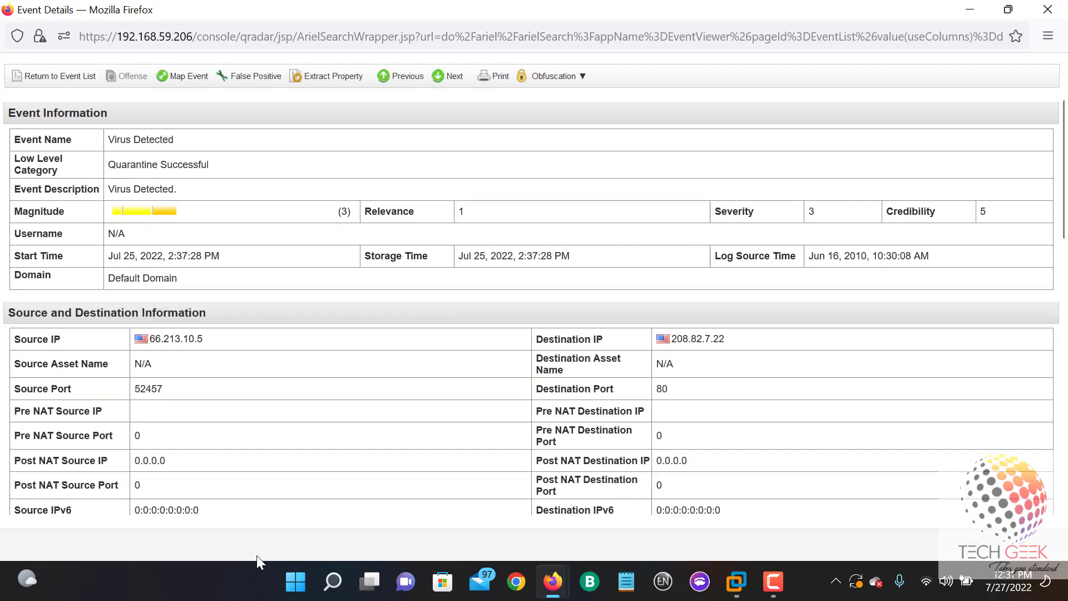
scroll(285, 341, "down", 1)
scroll(285, 341, "down", 3)
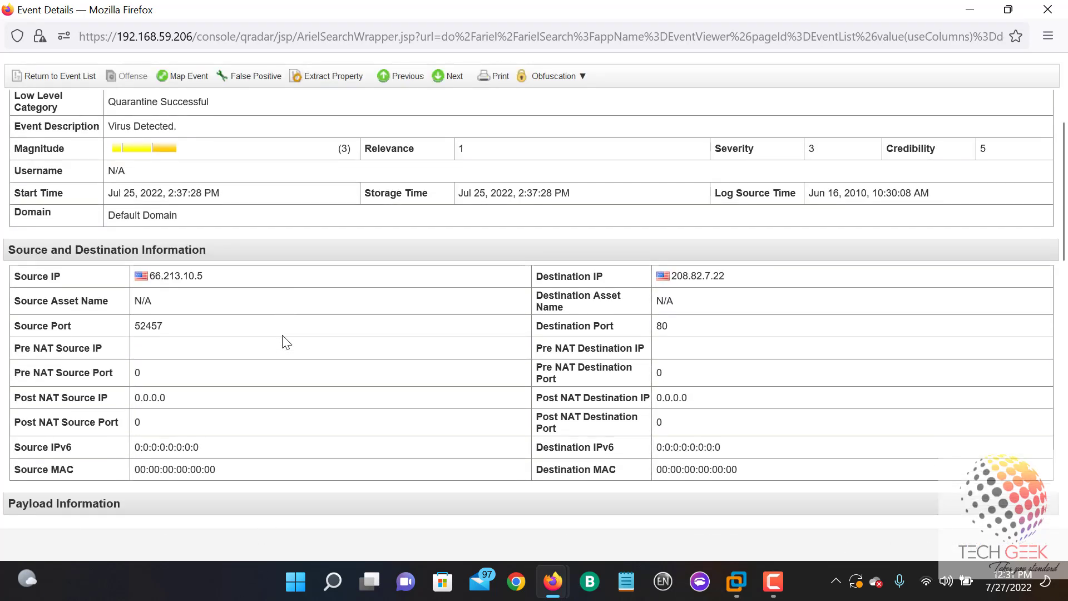
scroll(286, 341, "down", 3)
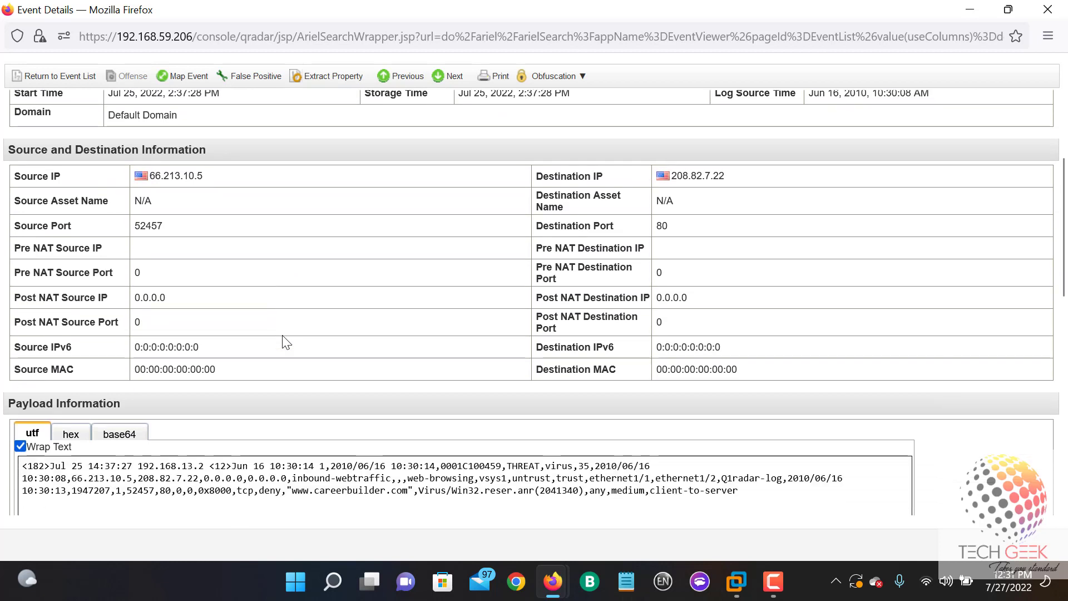
- Return to the list of Virus Detected events and review its source, destination, username and magnitude columns
left_click(18, 83)
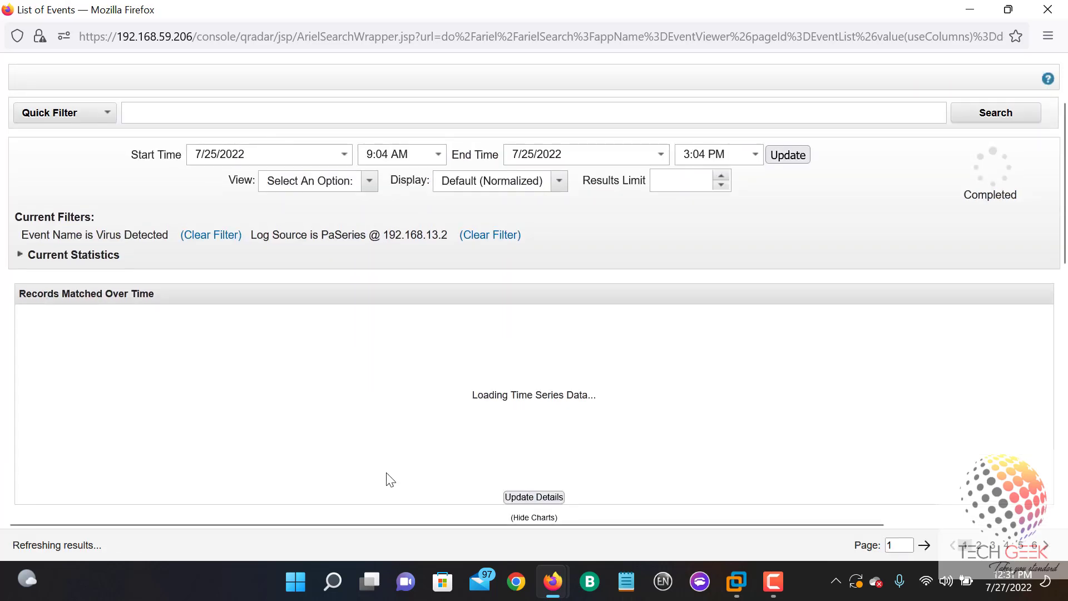
scroll(393, 478, "down", 2)
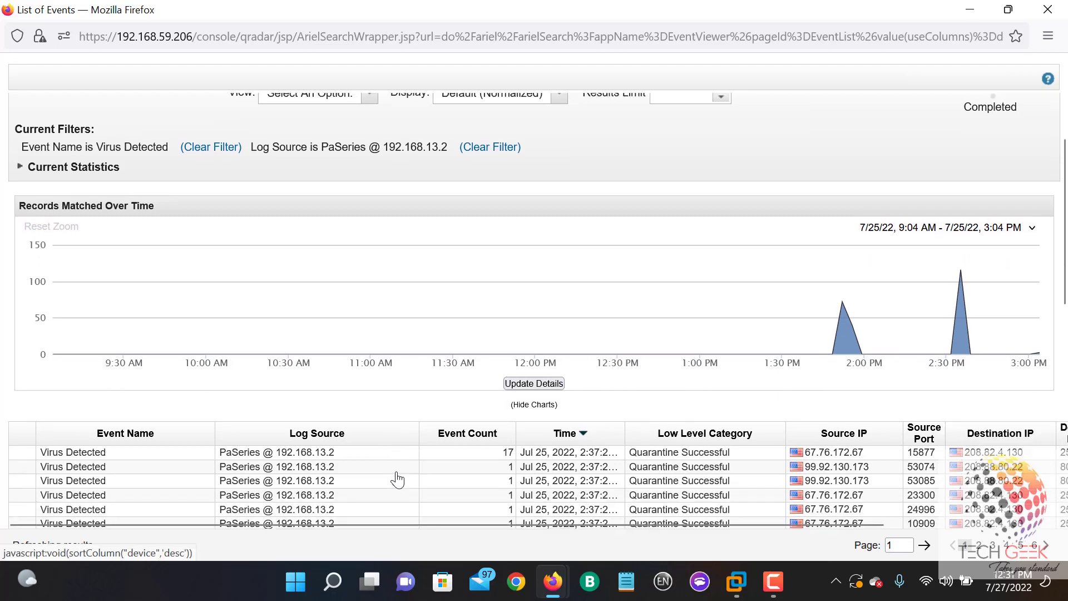
scroll(398, 477, "down", 1)
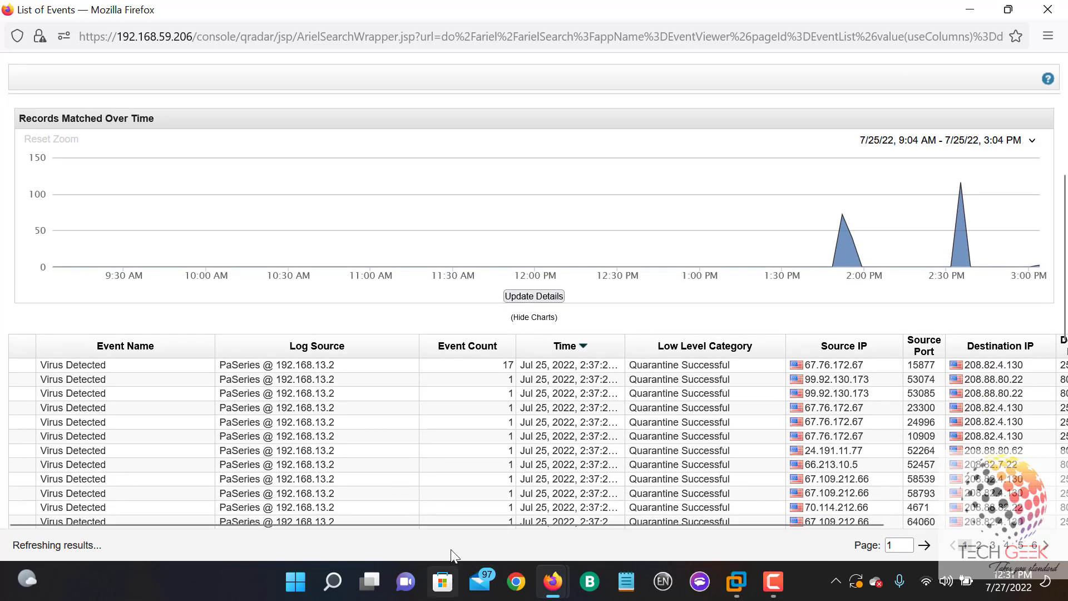
left_click_drag(455, 526, 588, 528)
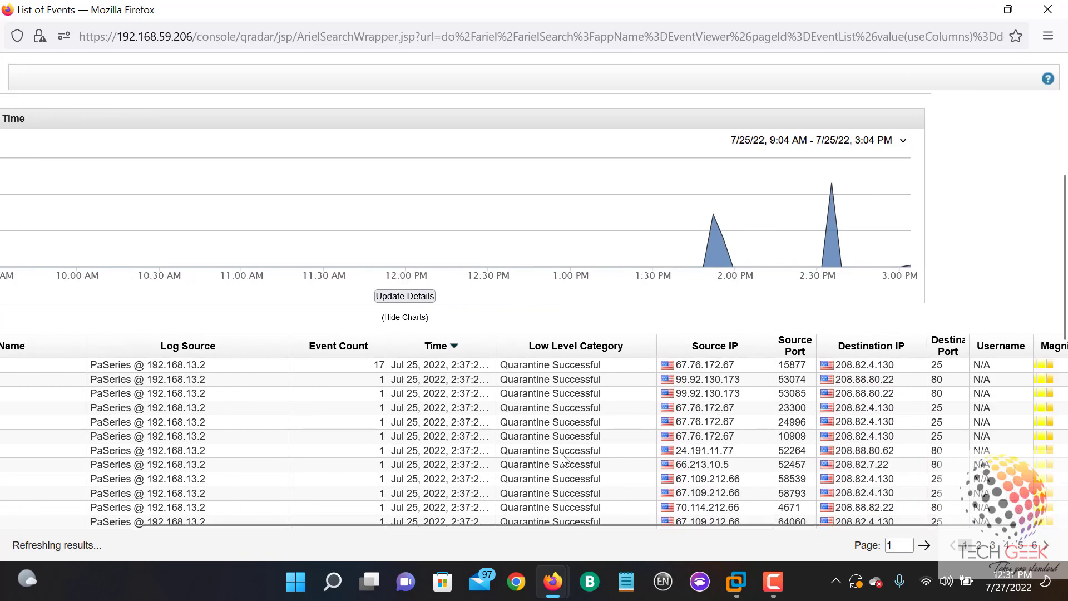
scroll(648, 424, "down", 1)
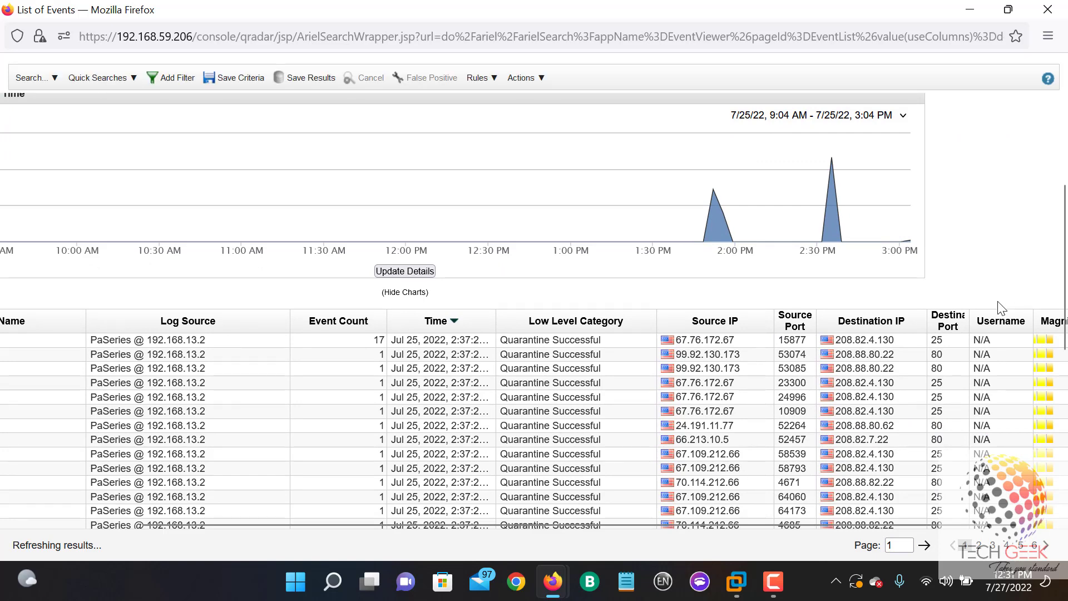
- Widen the Destination Port column and sort the Virus Detected events by destination port in ascending order
left_click(947, 324)
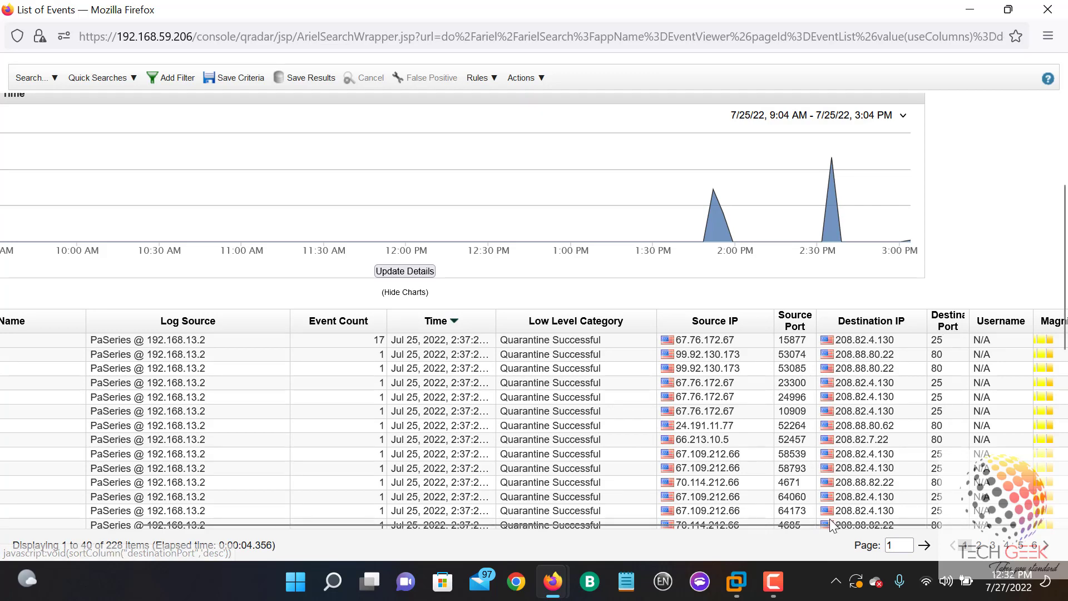
left_click_drag(793, 520, 879, 515)
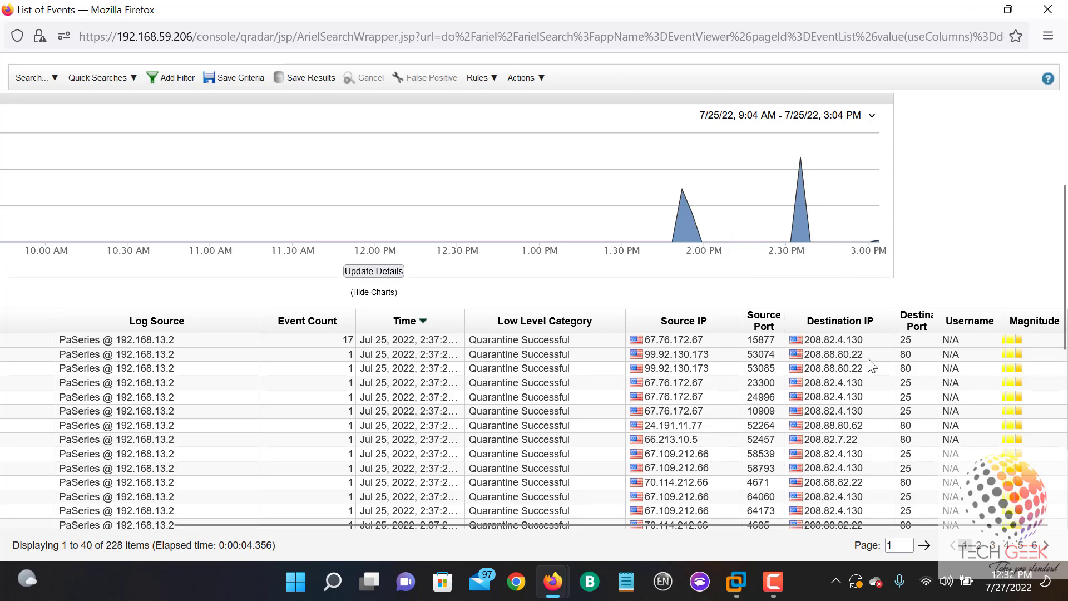
left_click(930, 326)
left_click_drag(941, 318, 979, 319)
left_click(925, 332)
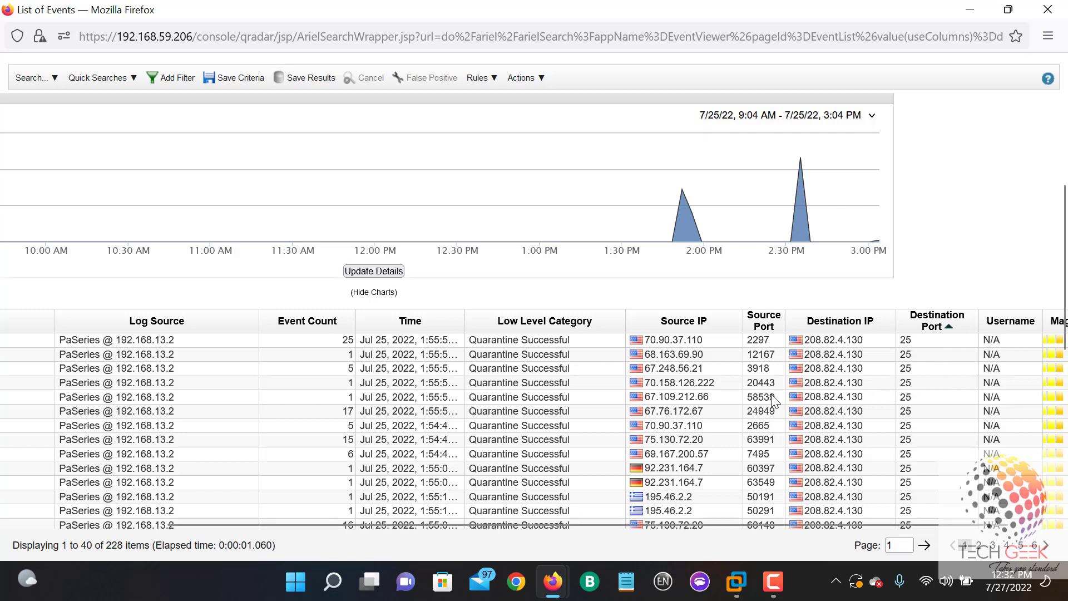
- Open the Virus Detected event with source port 20443 and examine the attachment file name and threat name in its payload
left_click(170, 383)
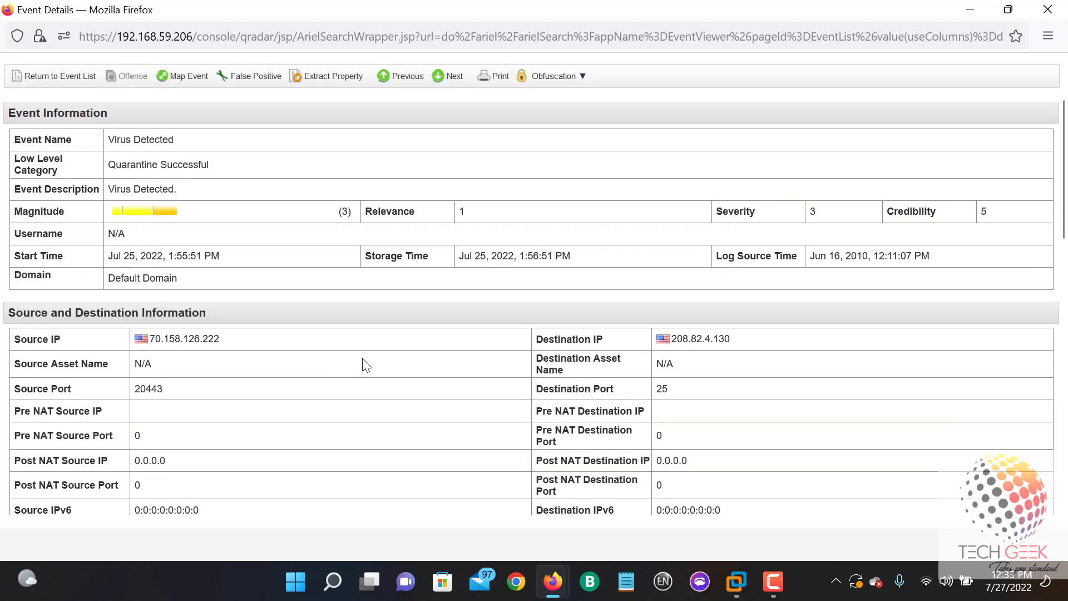
scroll(236, 214, "down", 1)
scroll(239, 217, "down", 5)
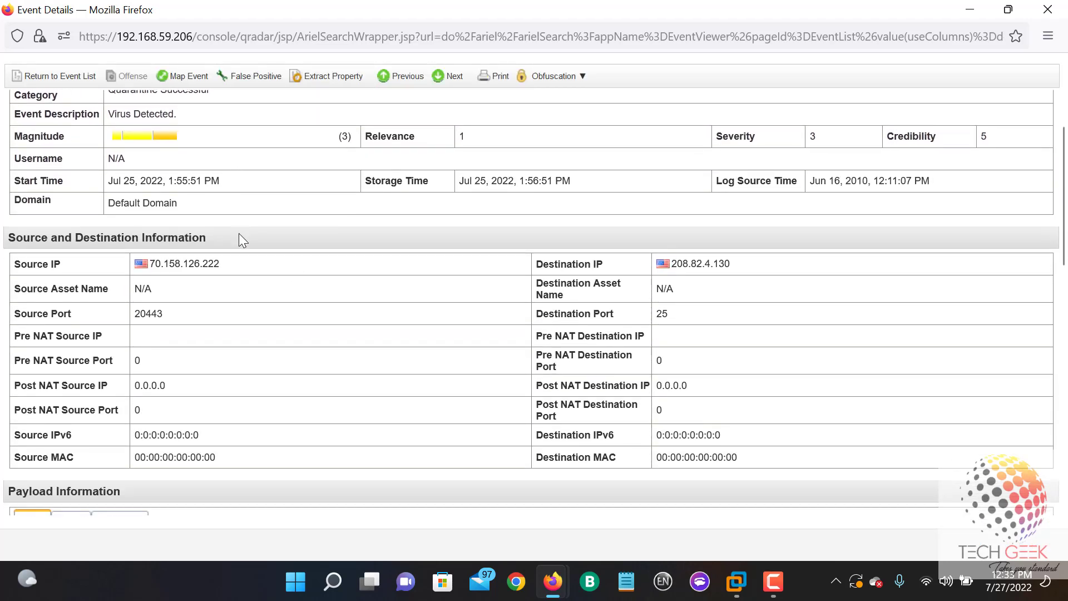
scroll(261, 234, "down", 1)
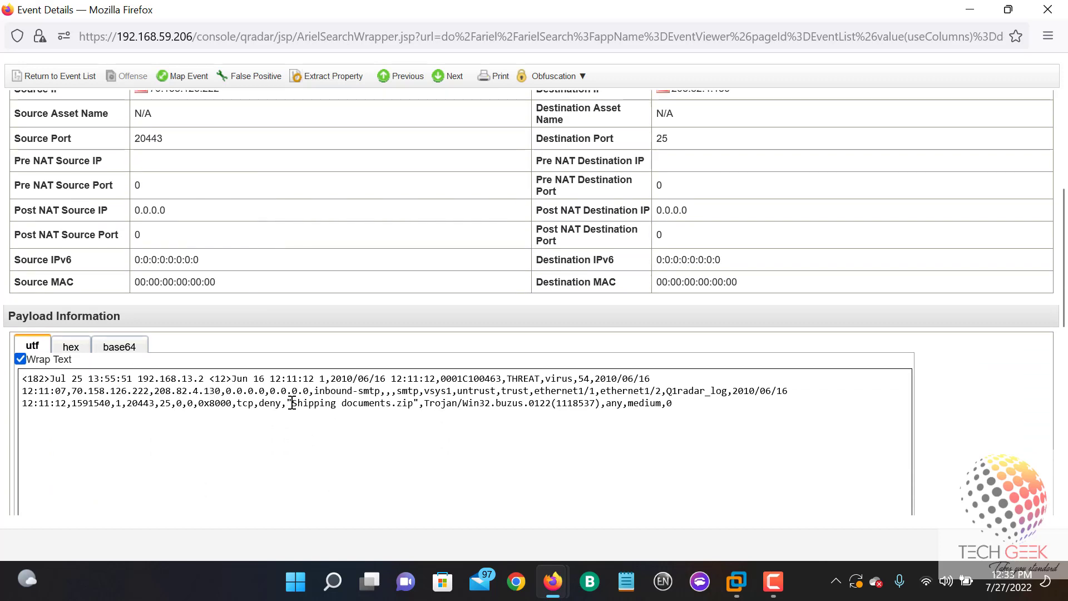
left_click_drag(290, 403, 418, 409)
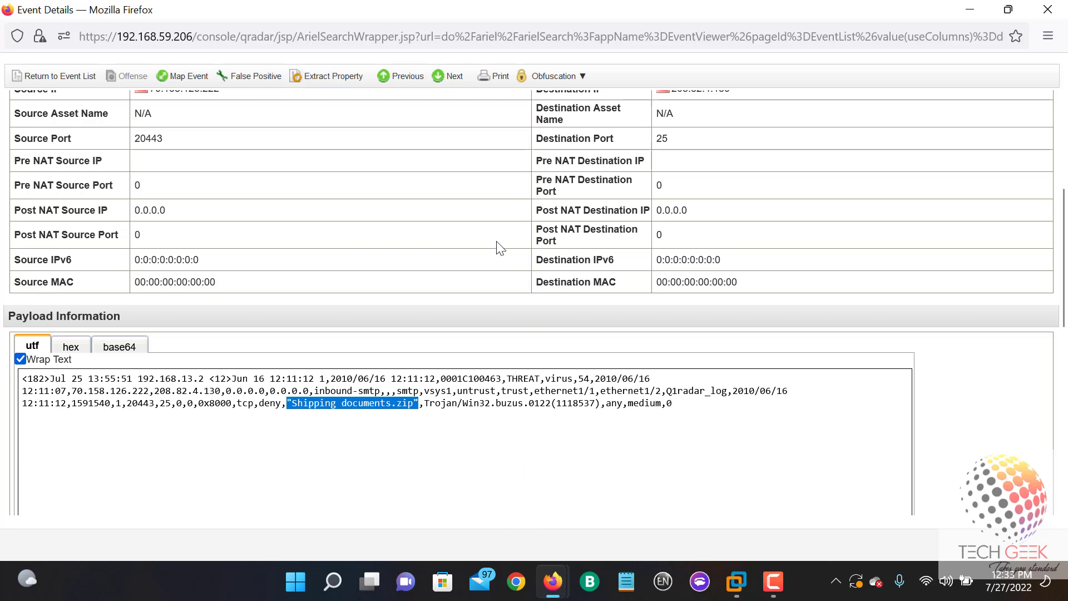
left_click_drag(424, 403, 488, 411)
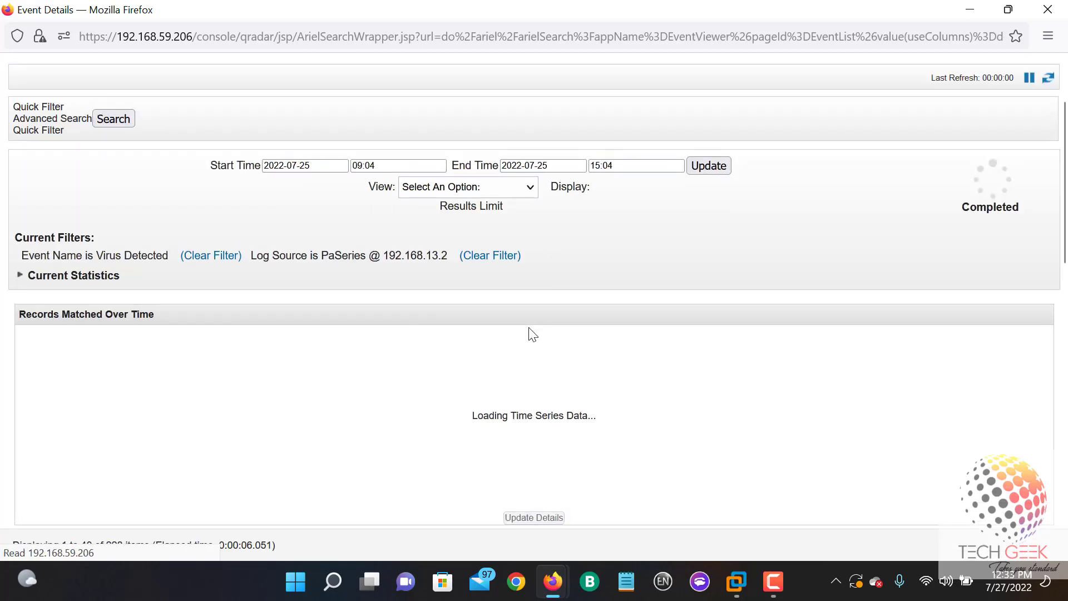
- Back in the event list, open the Virus Detected event with source port 60148 and examine its addresses and payload
scroll(532, 334, "down", 10)
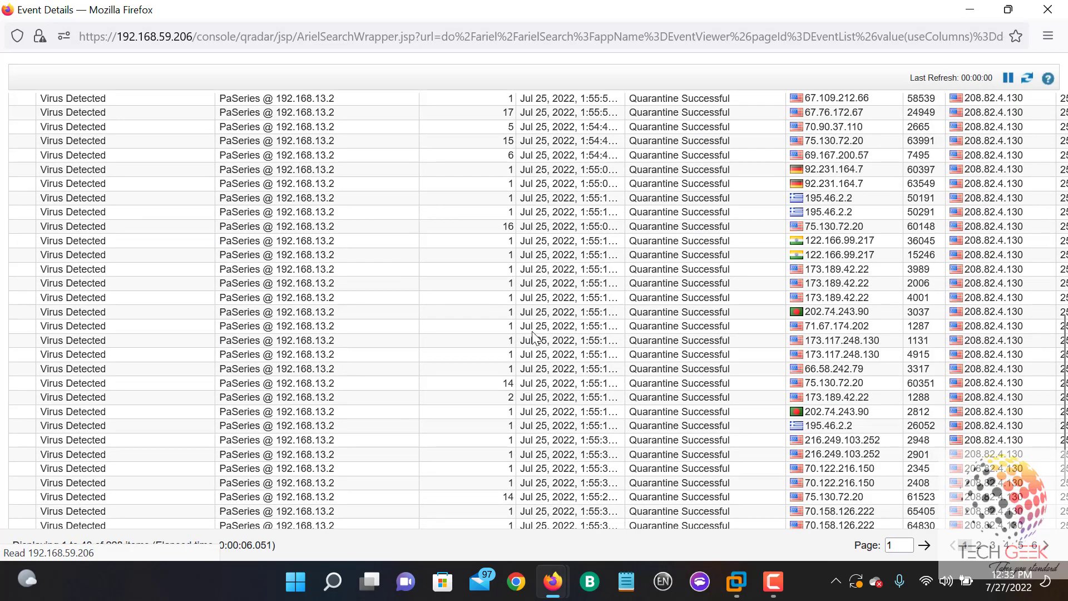
scroll(532, 333, "up", 3)
scroll(532, 332, "down", 3)
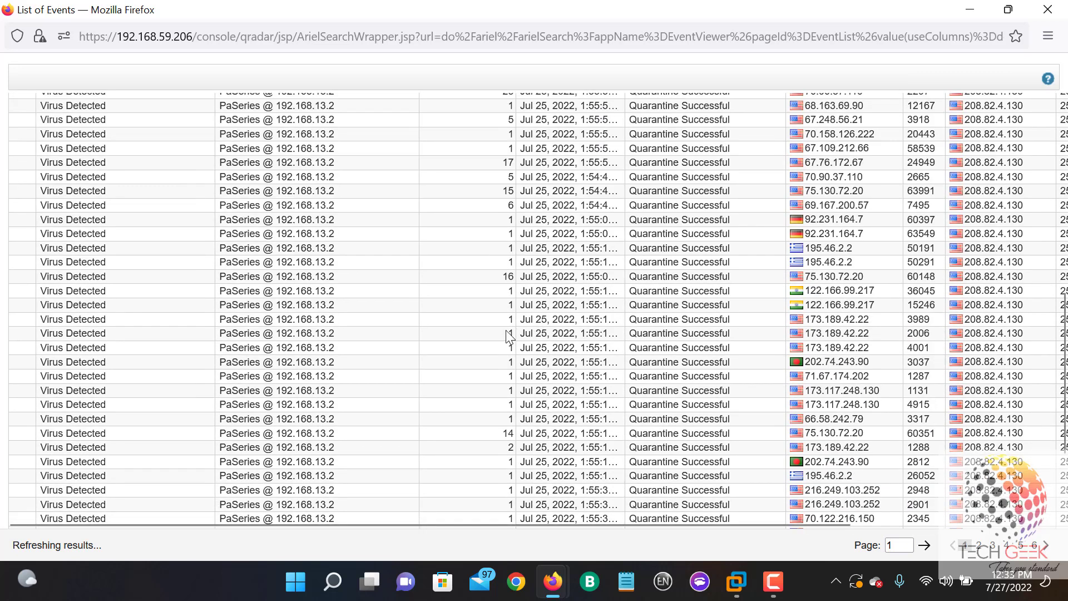
left_click(347, 278)
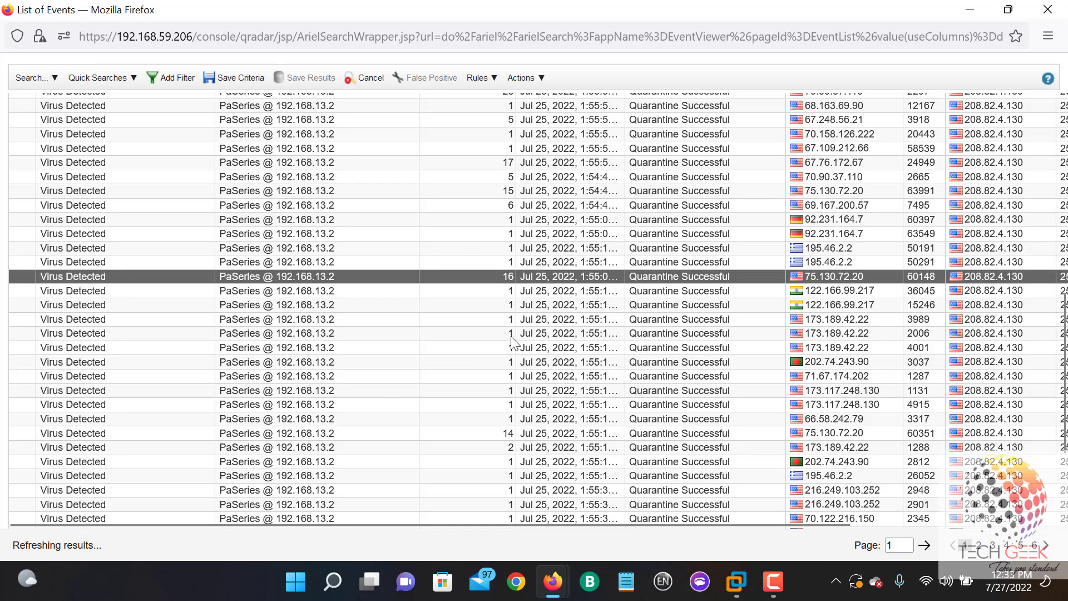
scroll(512, 342, "down", 5)
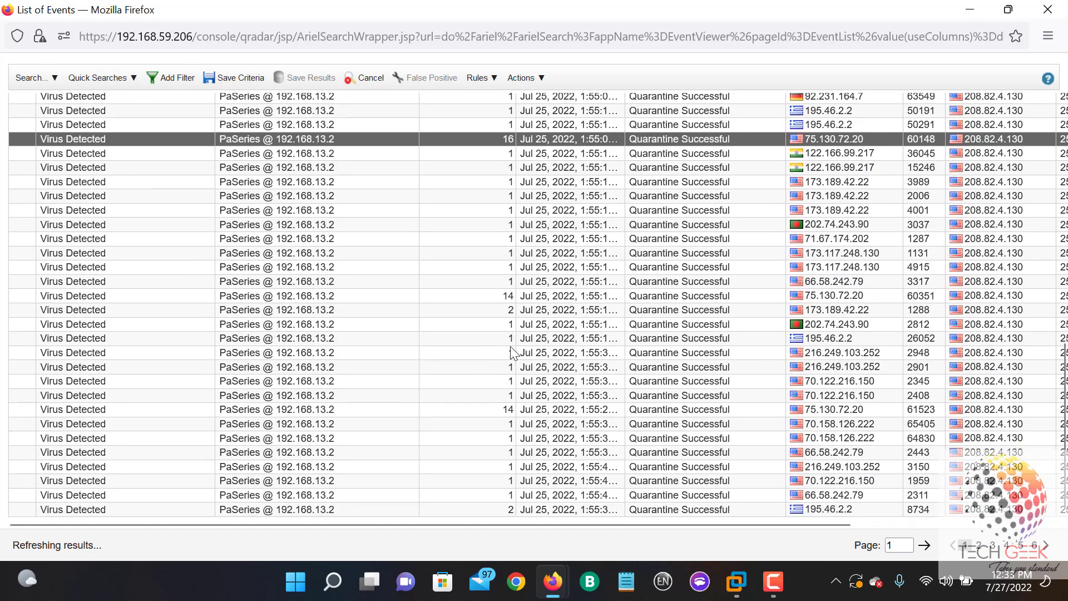
scroll(508, 334, "up", 2)
scroll(509, 334, "down", 1)
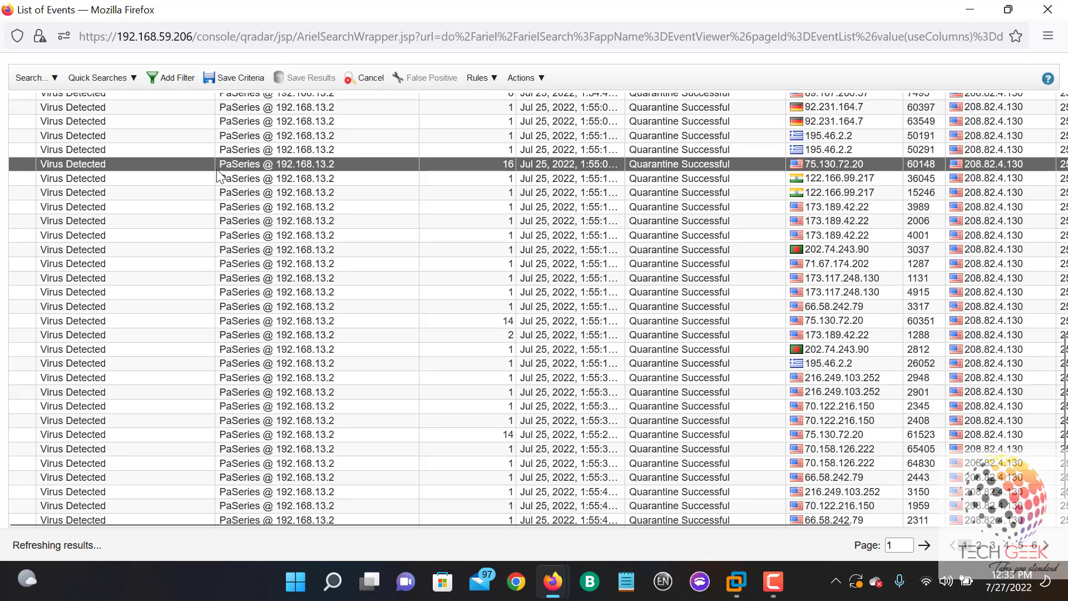
double_click(195, 163)
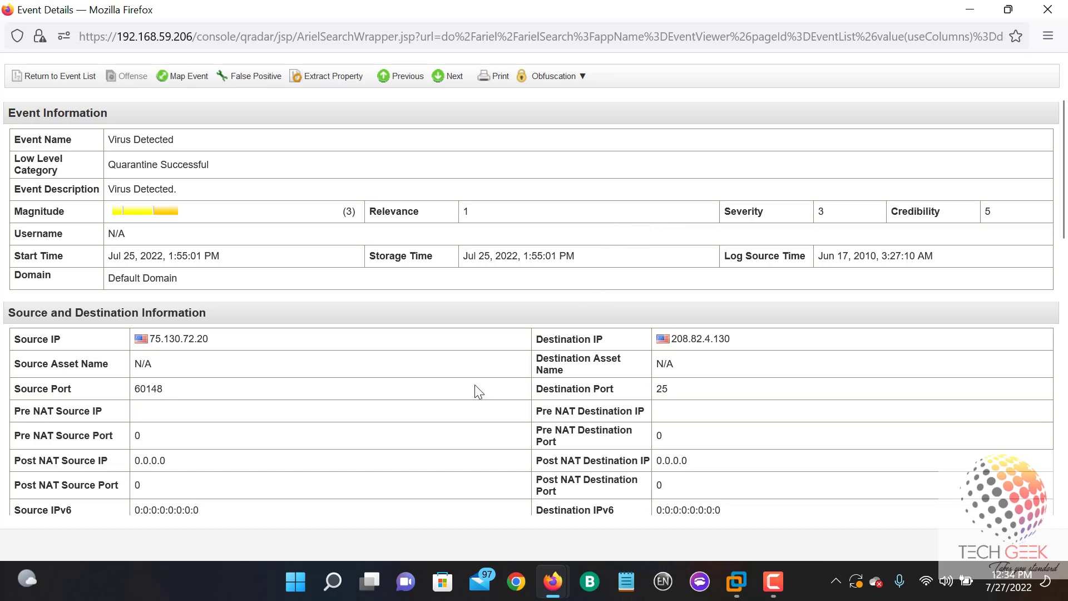
scroll(432, 384, "down", 2)
scroll(432, 384, "down", 2)
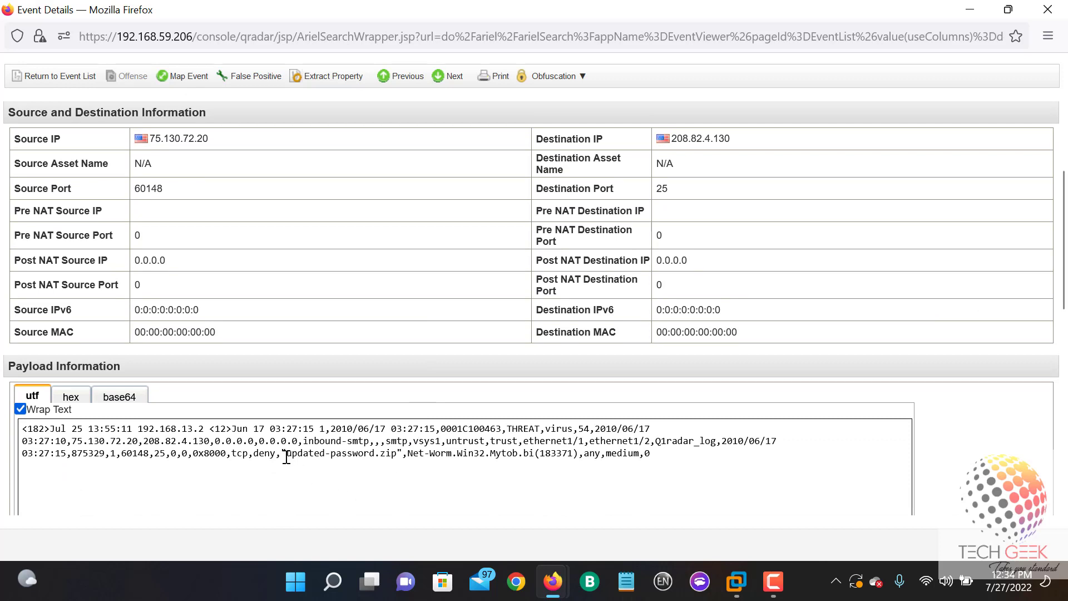
- Highlight the attachment name updated-password.zip in the payload, and return to the event list to review the Virus Detected events
left_click_drag(287, 453, 403, 465)
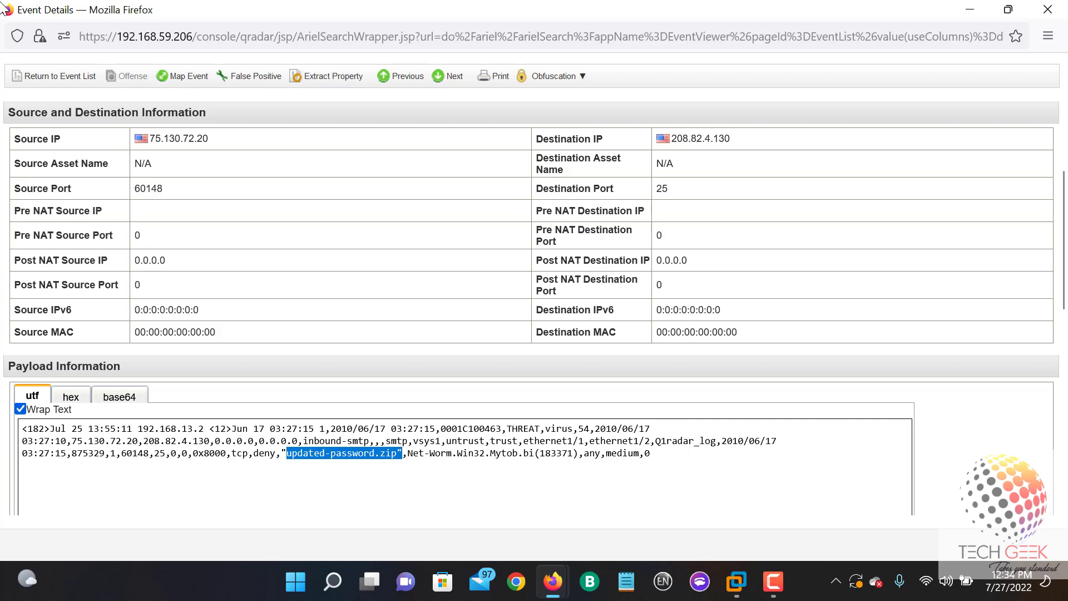
left_click(31, 79)
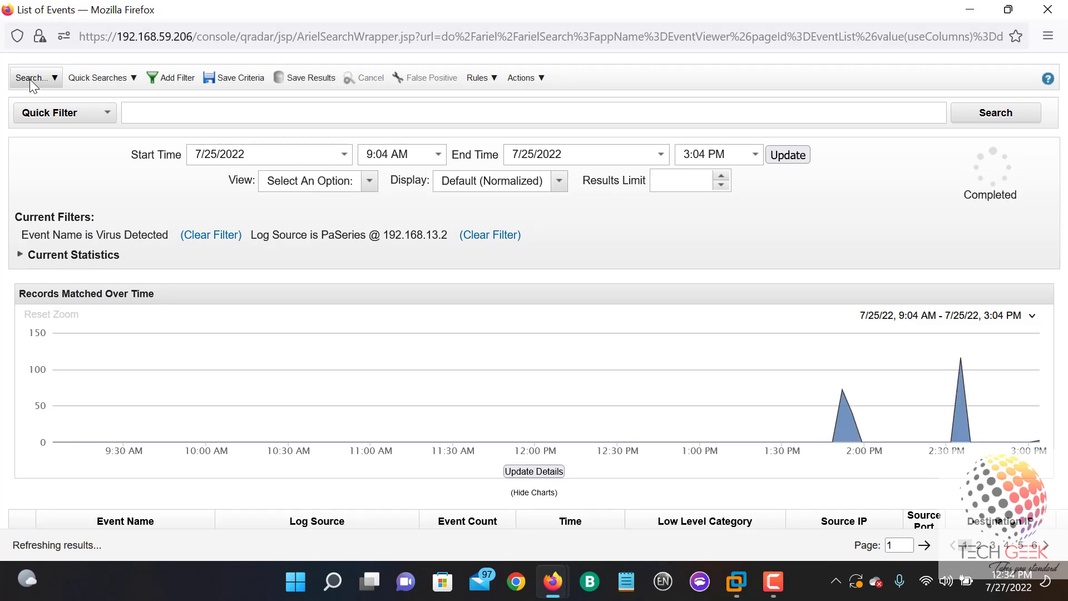
scroll(613, 265, "down", 3)
scroll(631, 304, "down", 5)
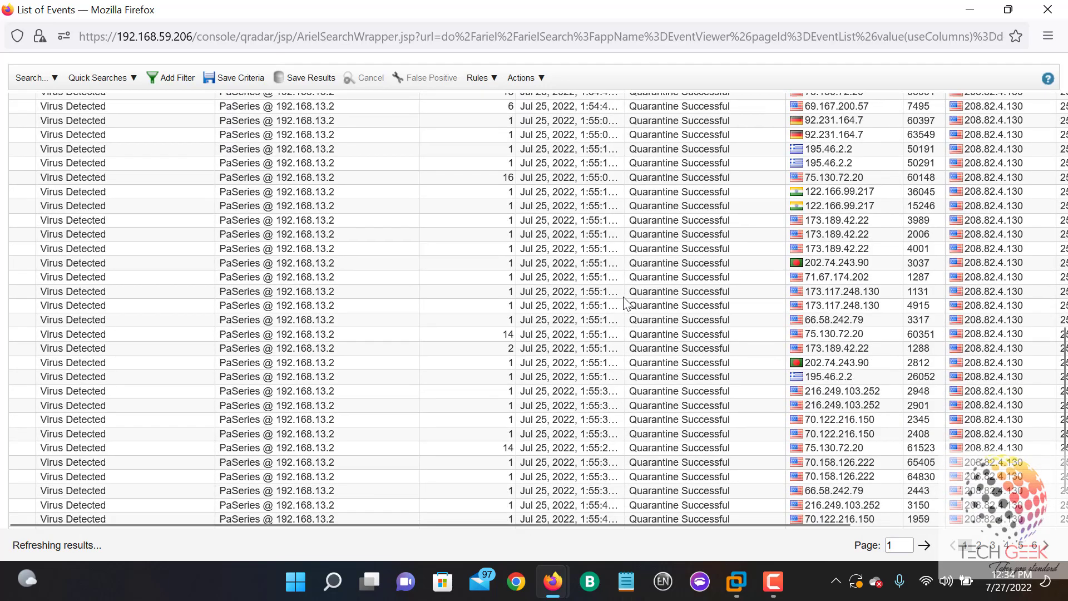
scroll(607, 295, "up", 7)
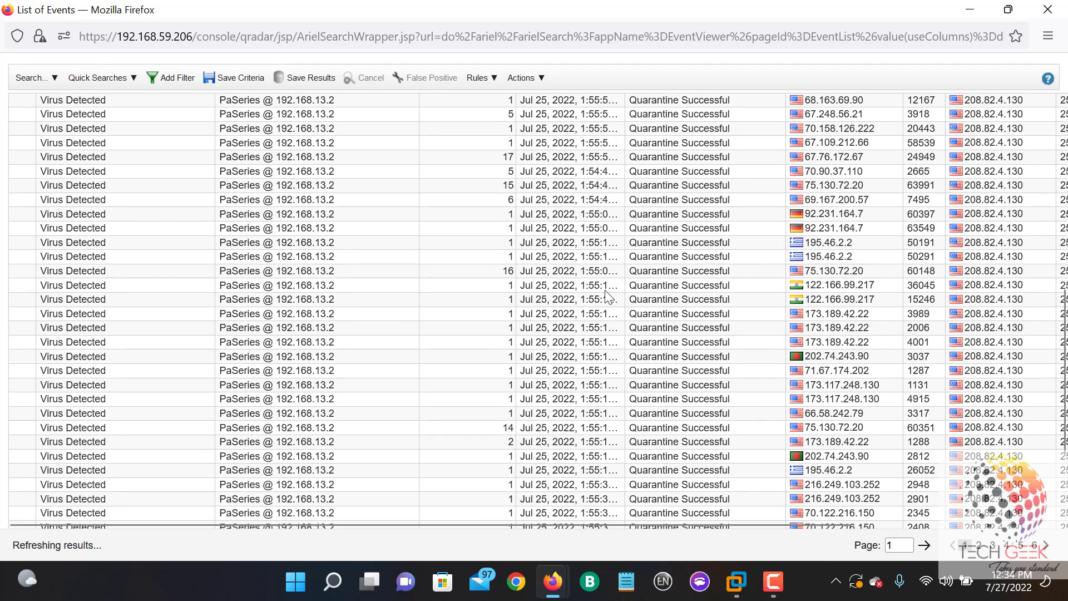
scroll(606, 298, "down", 2)
scroll(606, 298, "up", 4)
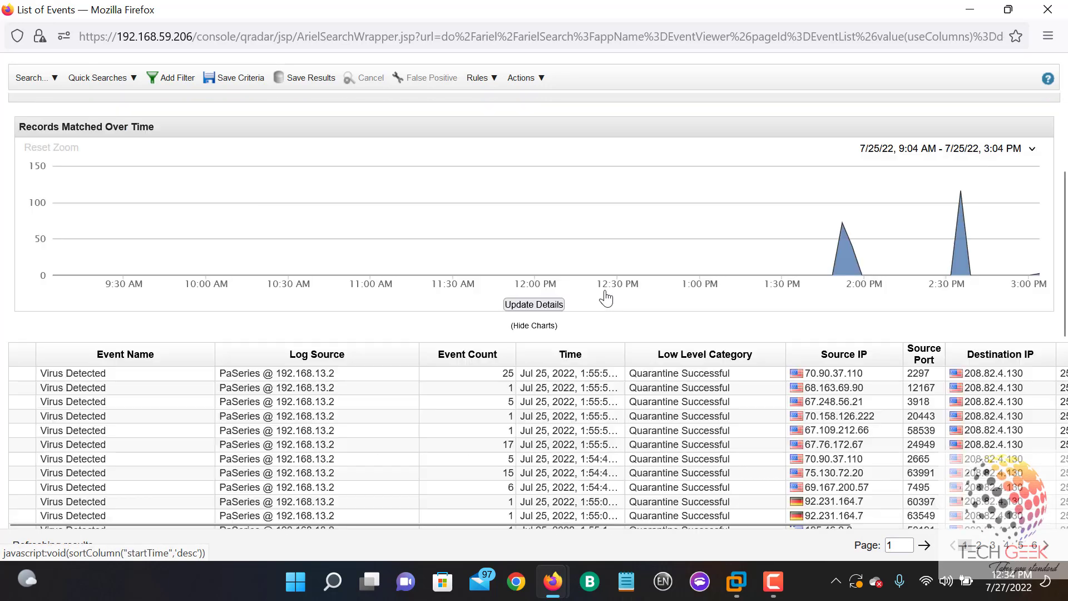
- Switch the display of the Virus Detected events to Raw Events and look along the Payload column
left_click(561, 186)
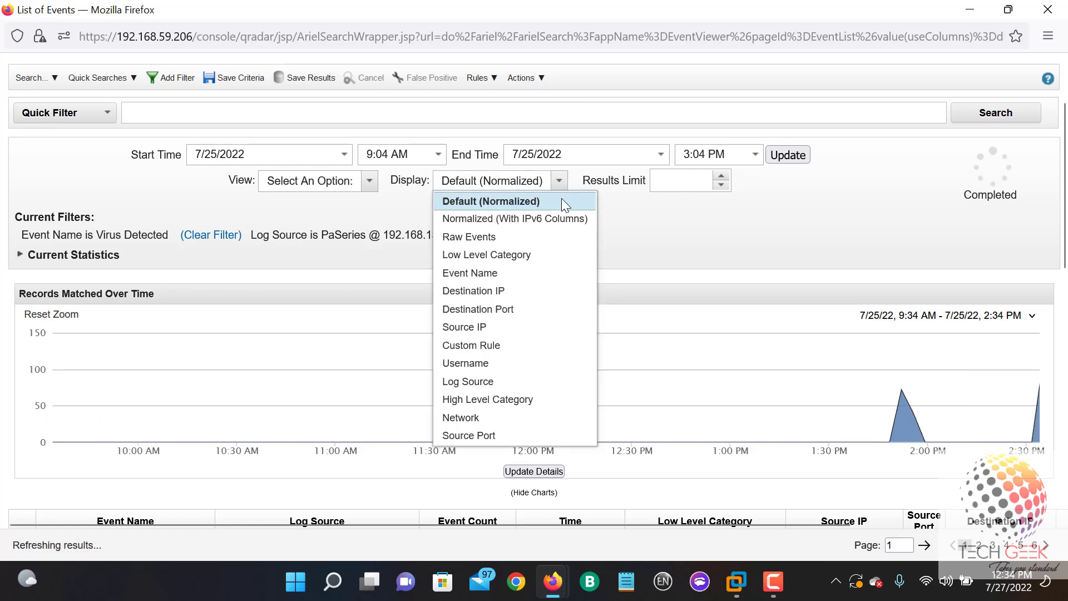
left_click(520, 239)
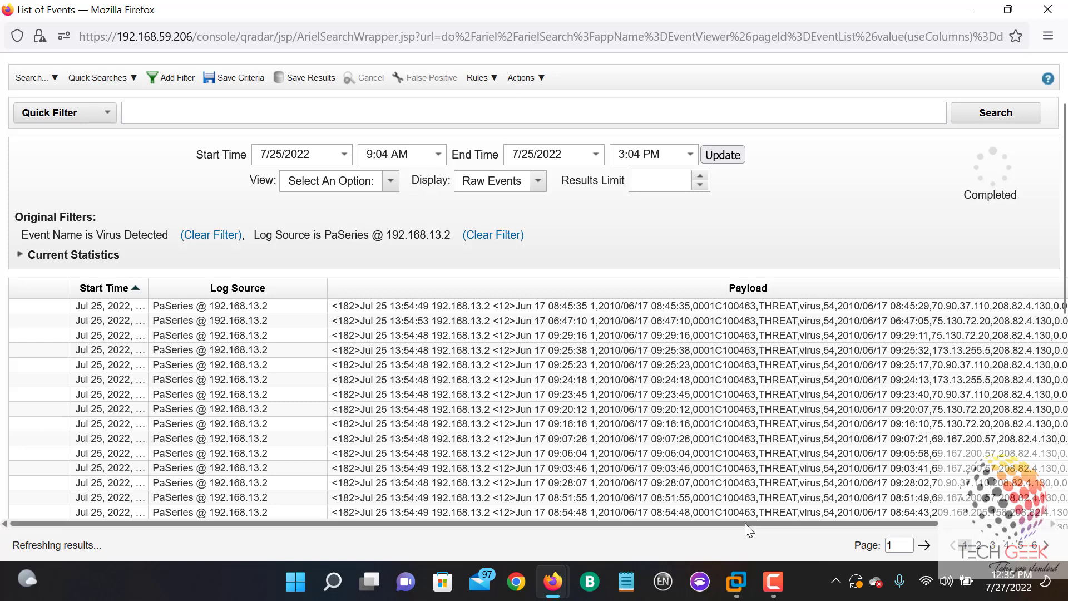
left_click_drag(746, 523, 832, 542)
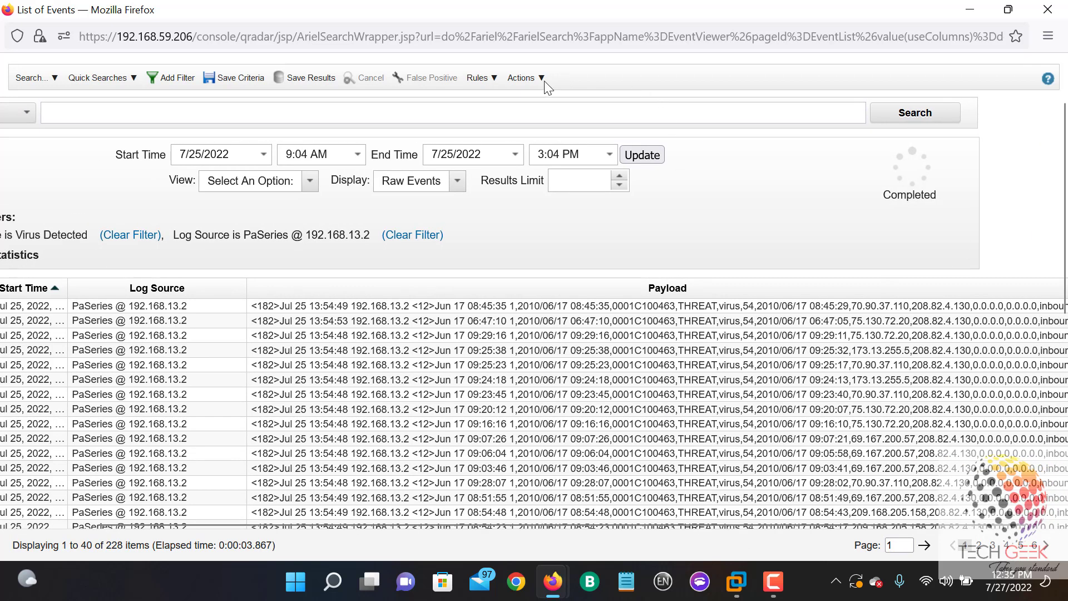
- Export the raw Virus Detected events to CSV with the visible columns only
left_click(525, 78)
mouse_move(559, 140)
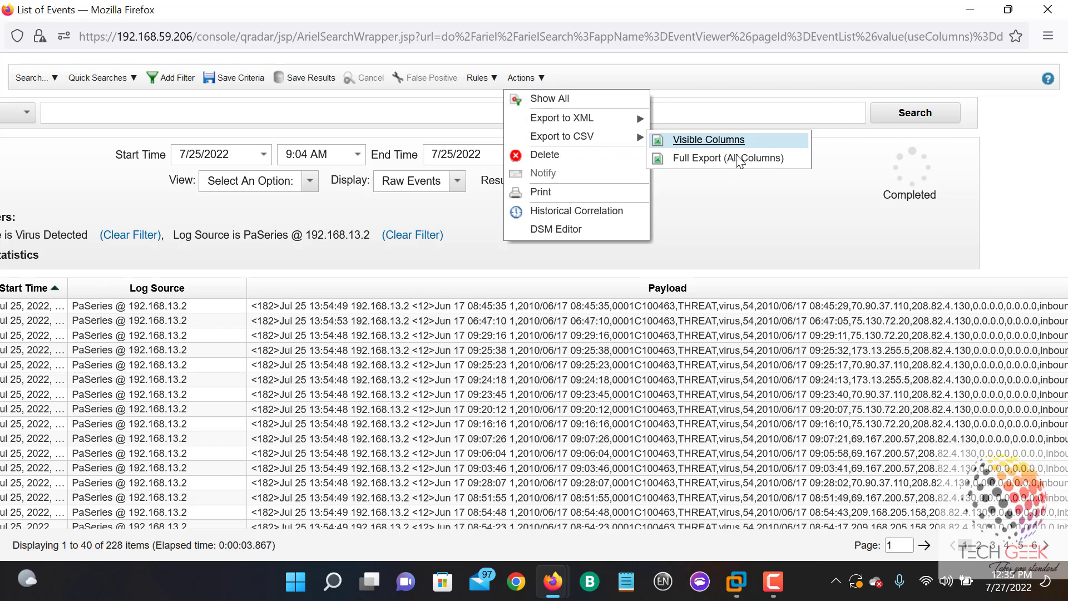
left_click(706, 141)
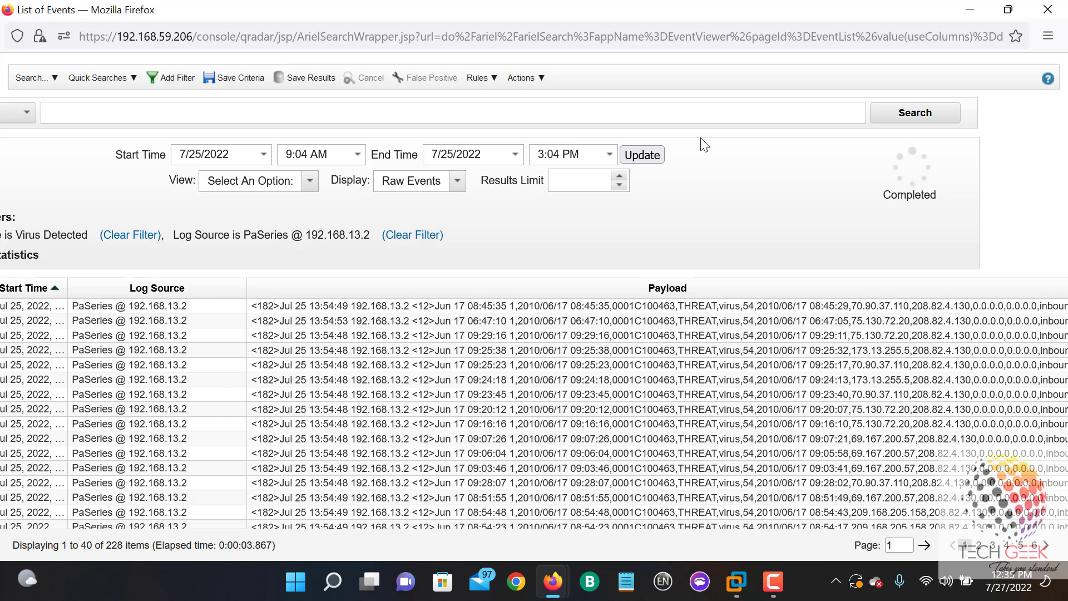
- Minimize the event list window and open the folder containing the downloaded 2022-07-25-data_export.csv.zip, maximized
left_click(971, 10)
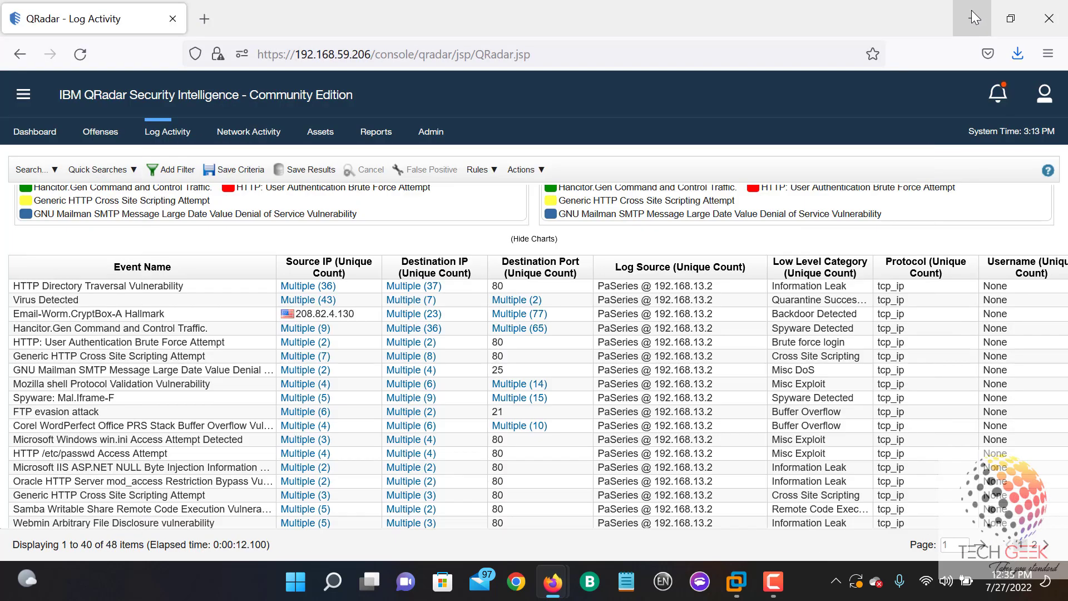
left_click(1017, 54)
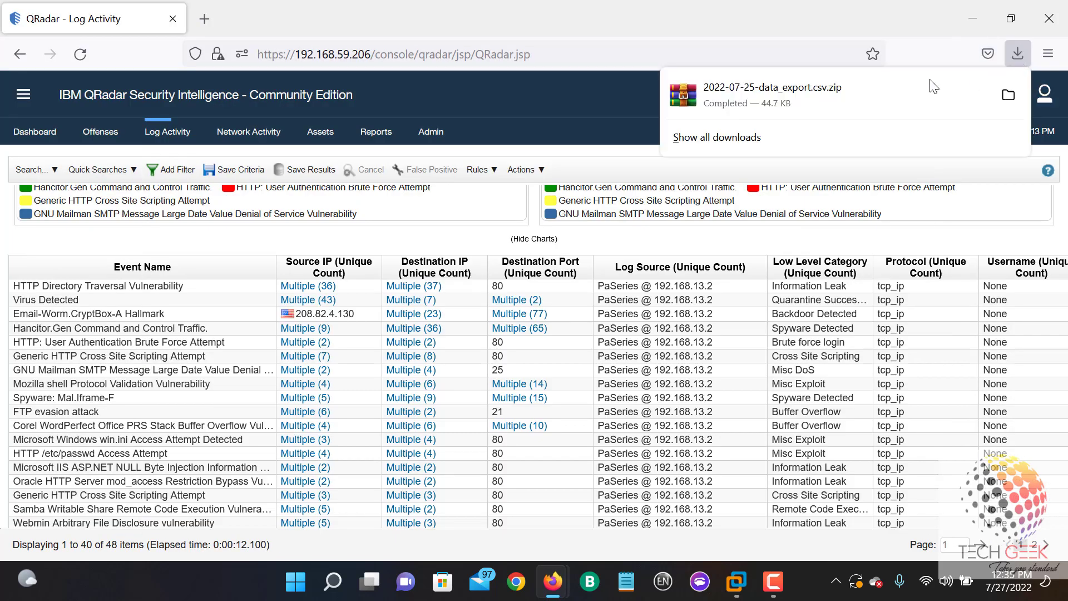
left_click(1008, 97)
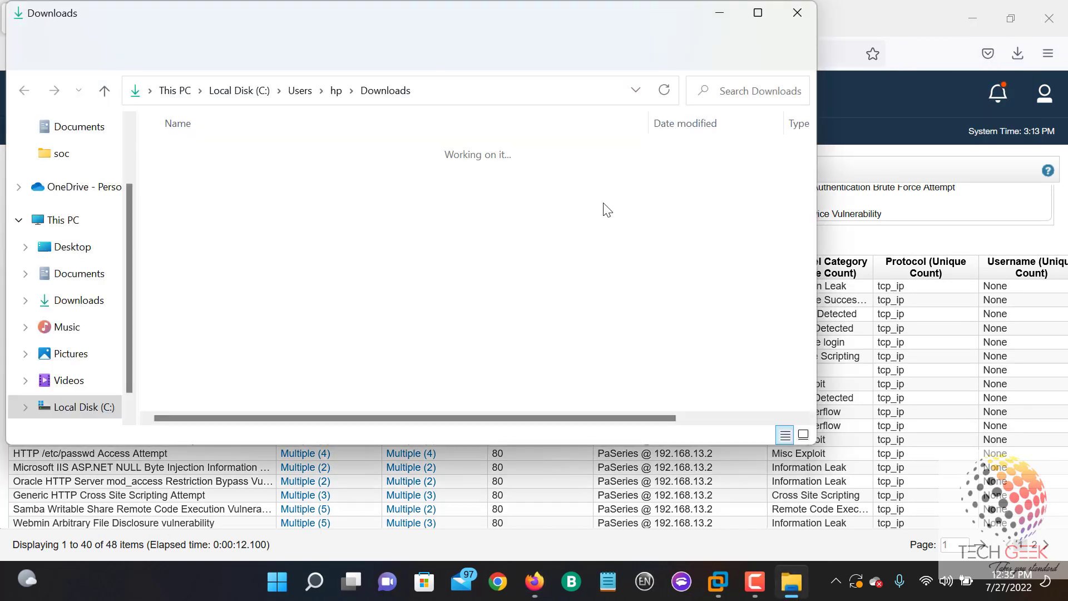
left_click(757, 13)
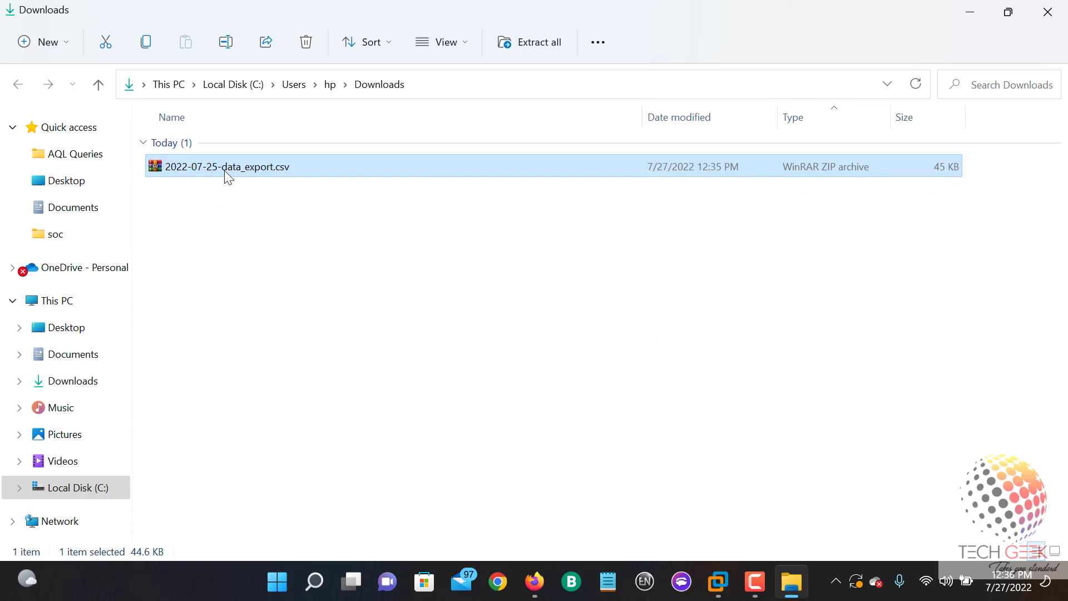
- Extract the 2022-07-25-data_export.csv archive into the suggested Downloads subfolder and open the extracted CSV in Excel
right_click(229, 173)
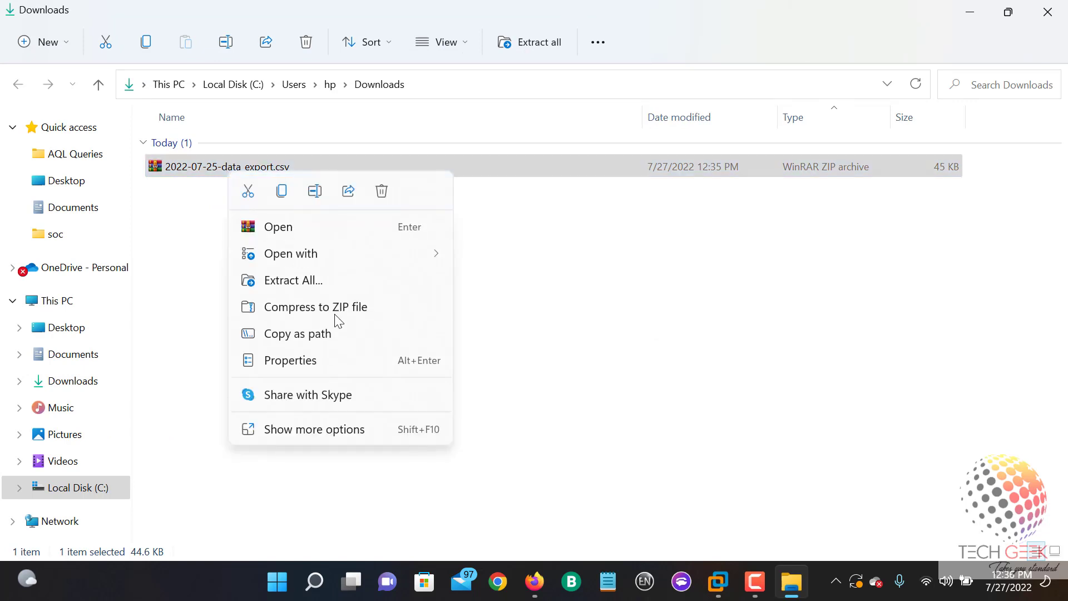
left_click(335, 280)
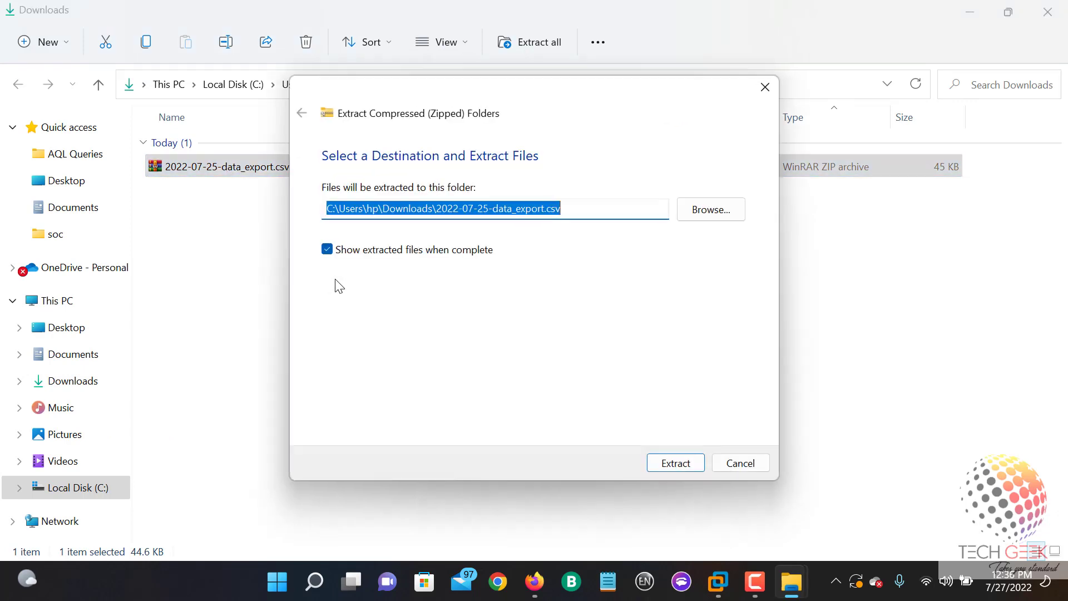
left_click(675, 463)
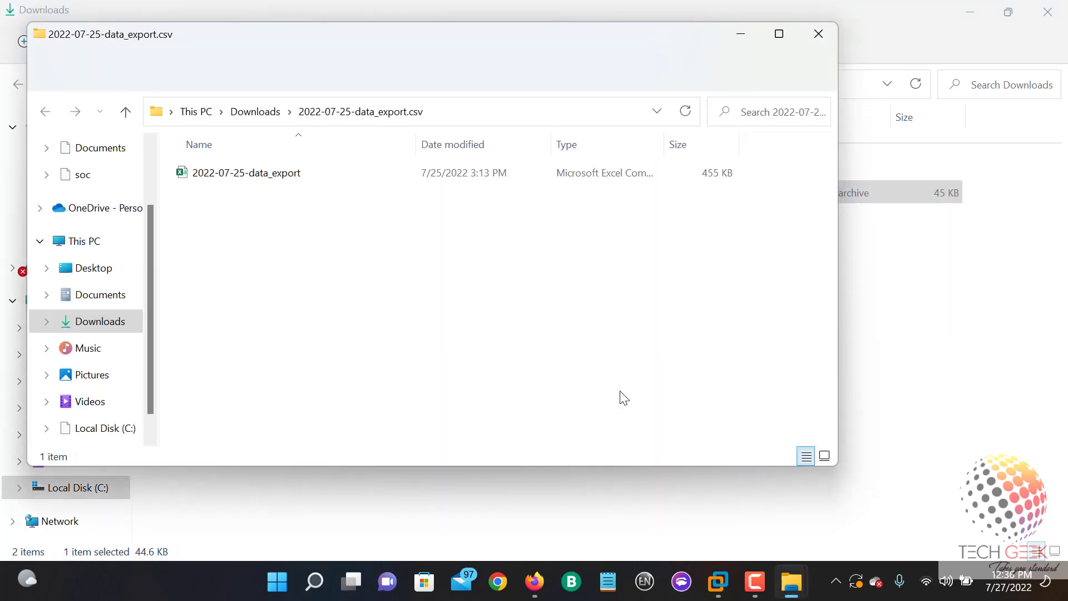
left_click(313, 177)
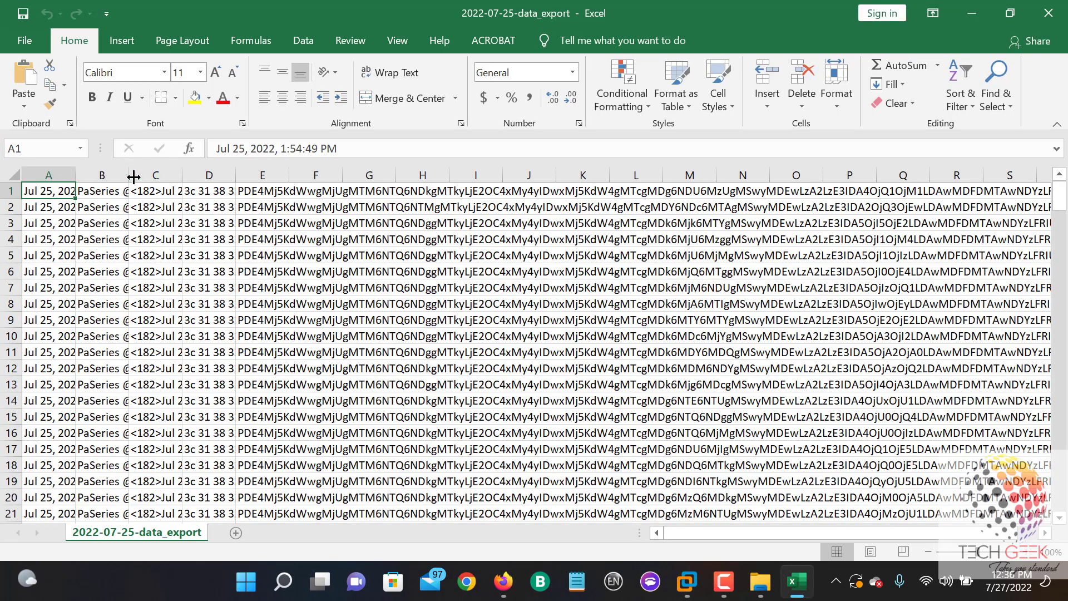
- Widen columns A and B so the full event times and log source names fit
left_click_drag(129, 176, 243, 176)
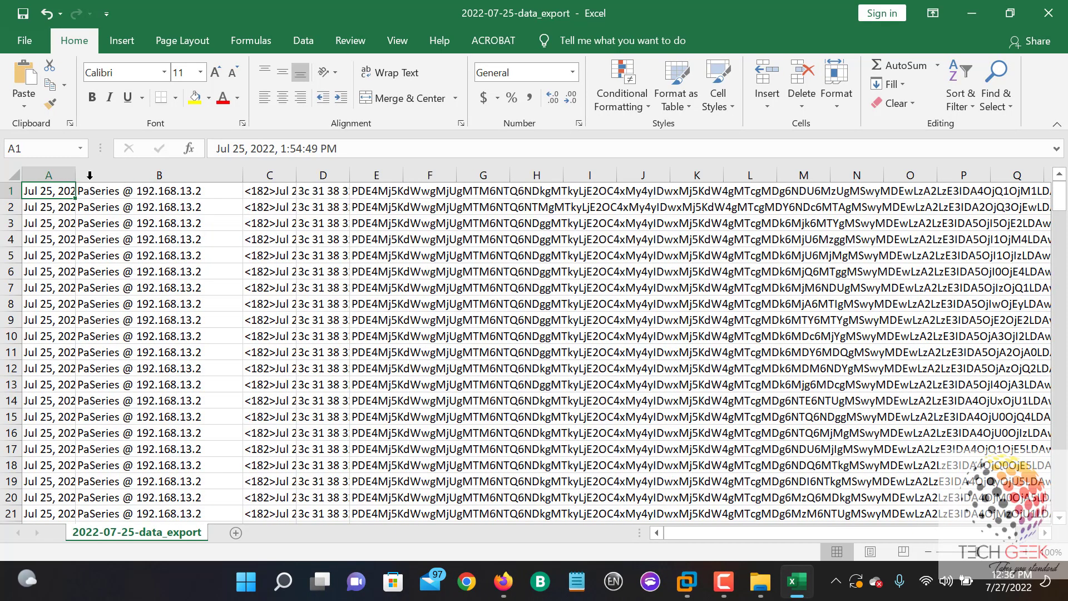
left_click_drag(76, 177, 160, 180)
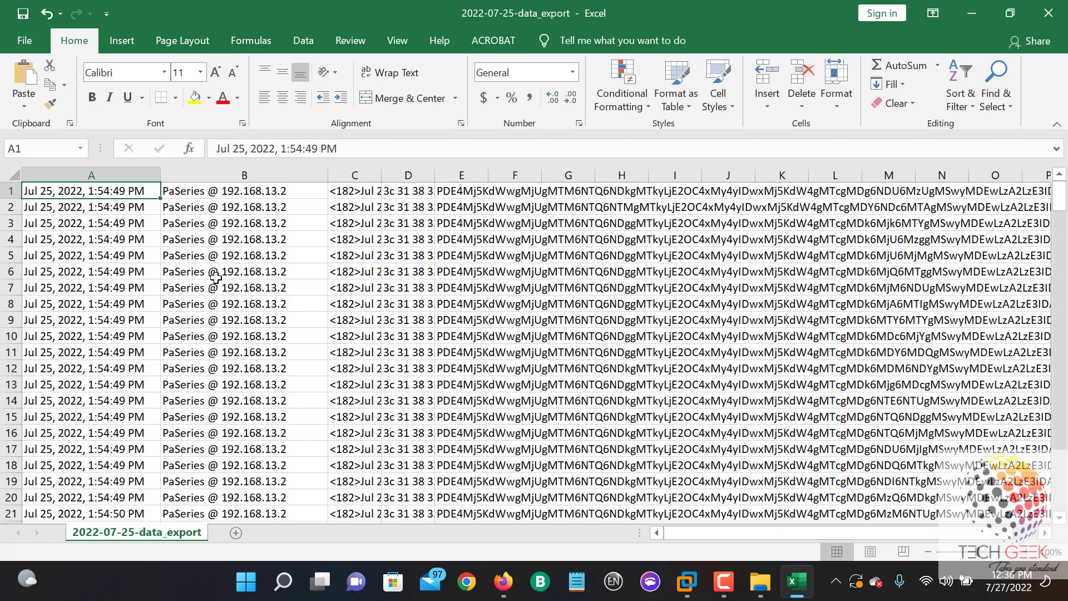
- Clear the contents of the event time column A and log source column B, and narrow column B
left_click(116, 173)
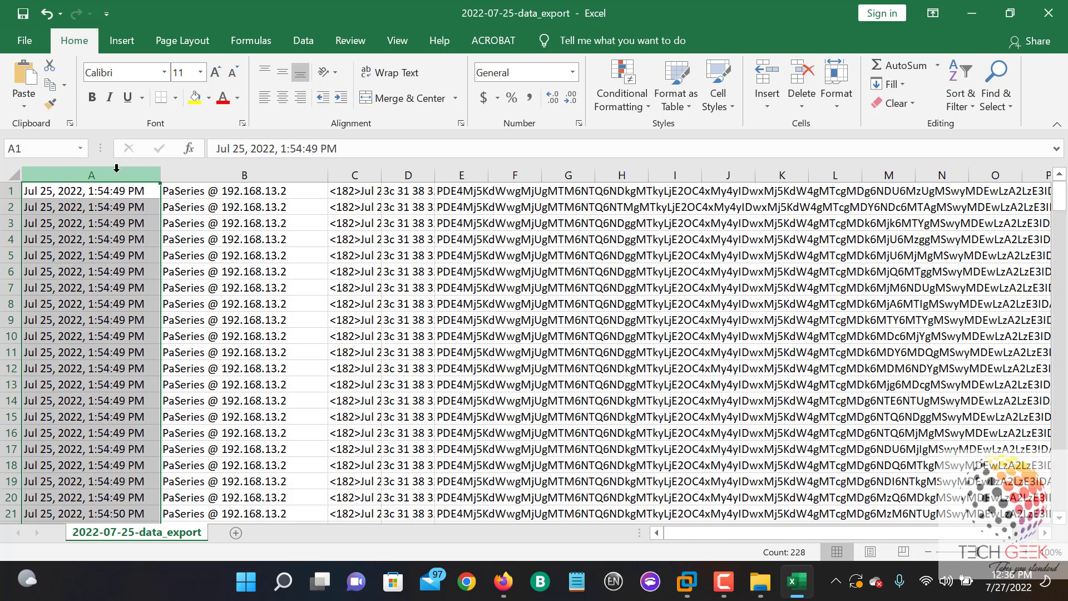
key("Delete")
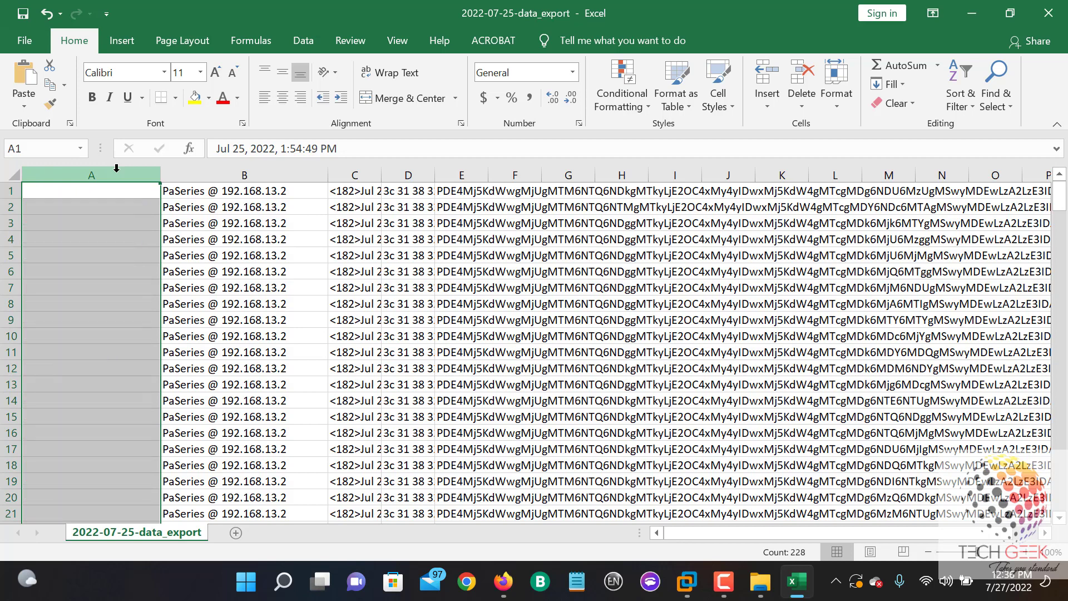
key("Right")
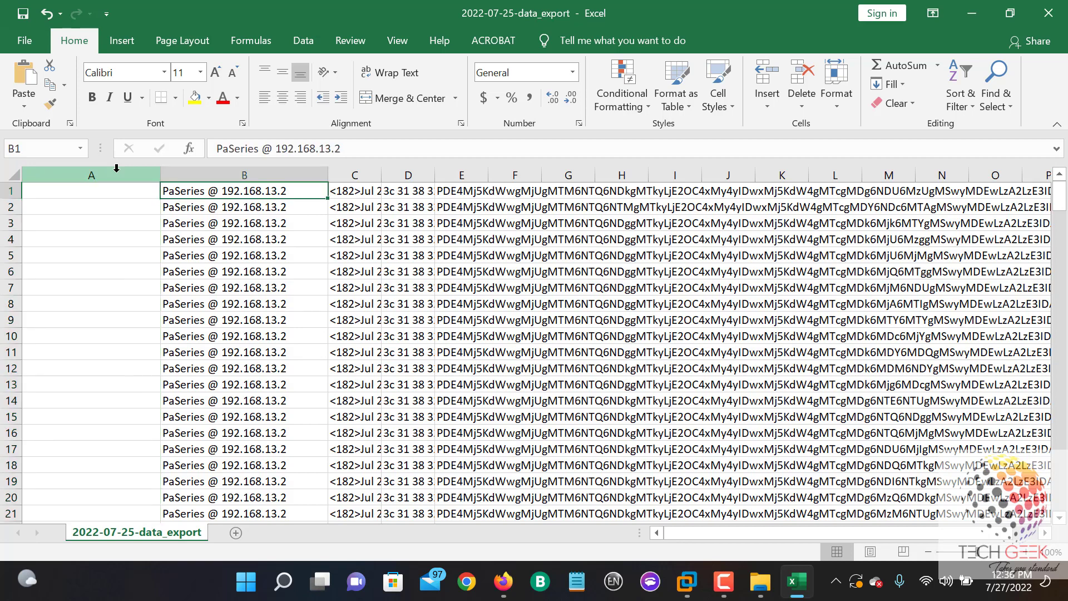
left_click(205, 174)
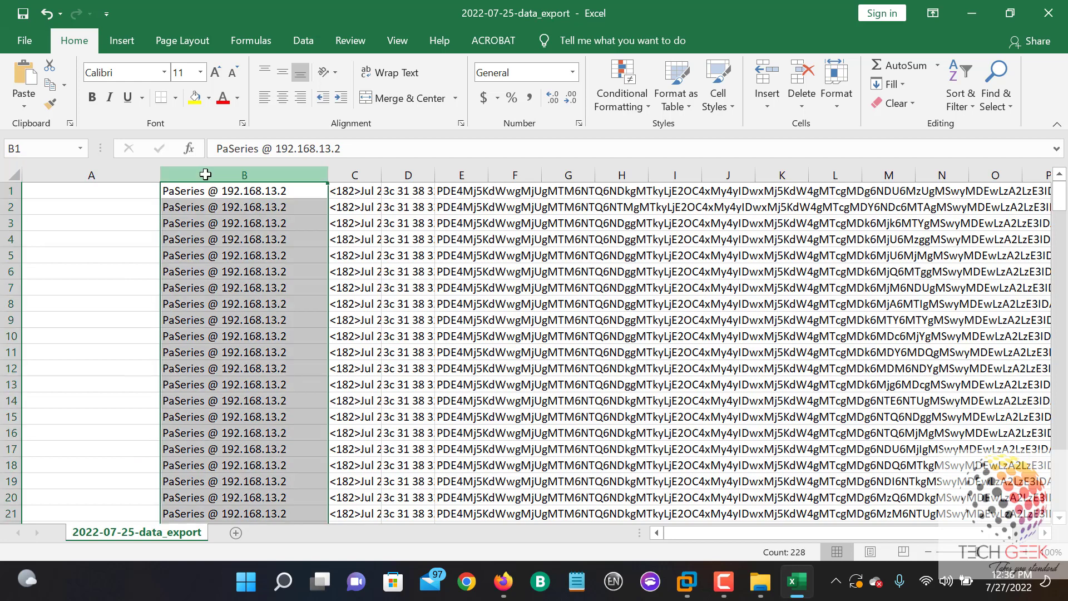
key("Delete")
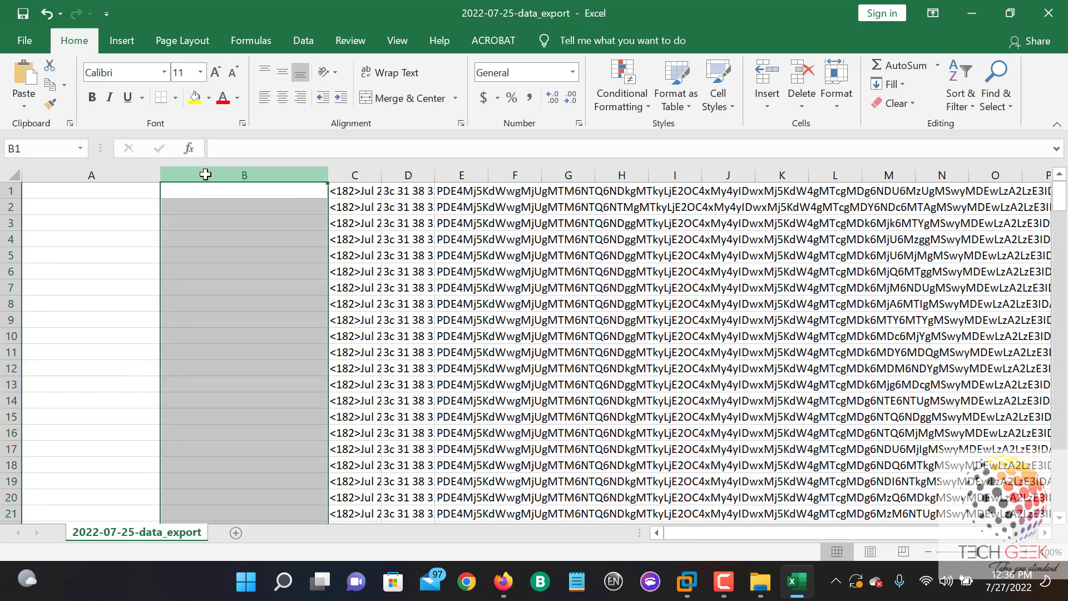
left_click_drag(328, 175, 217, 175)
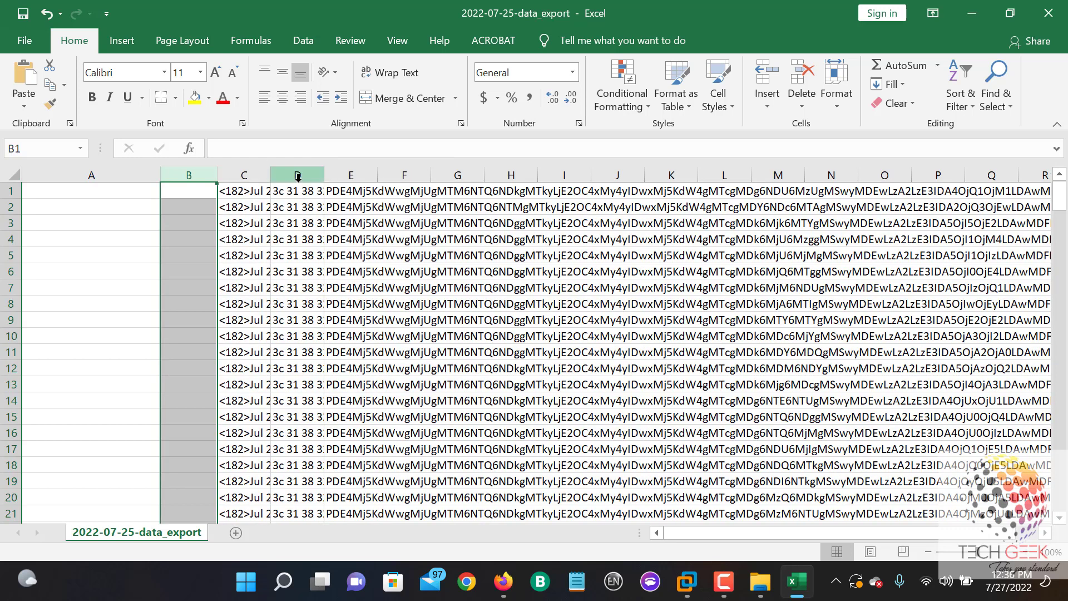
- Select the exported payload range from C1 across to column BM and down through row 68, and copy it
left_click(238, 190)
left_click(496, 243)
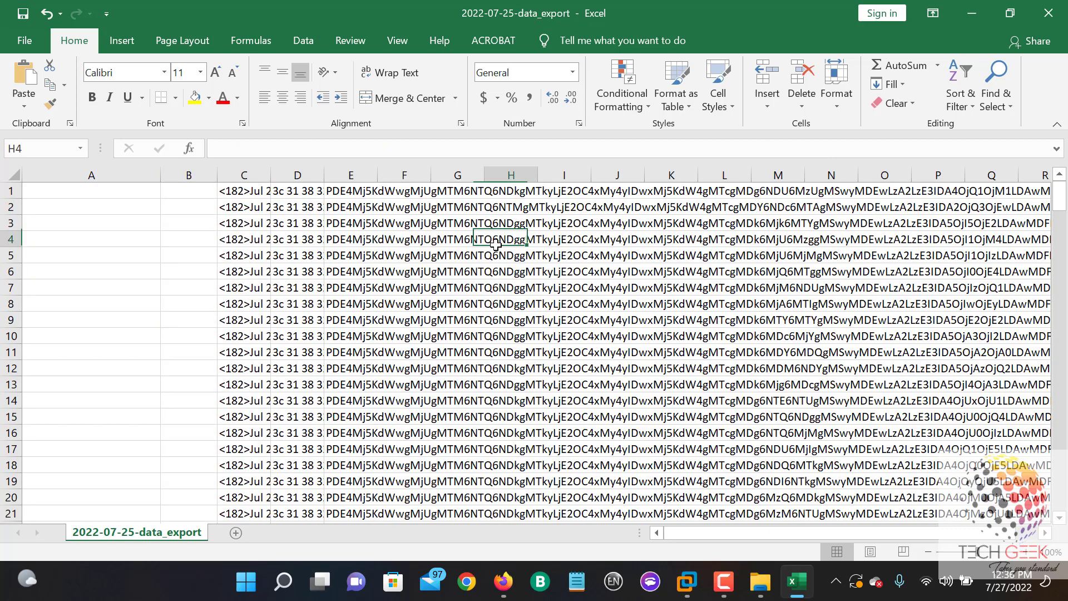
key("Left")
key("Up")
key("Up")
key("Left")
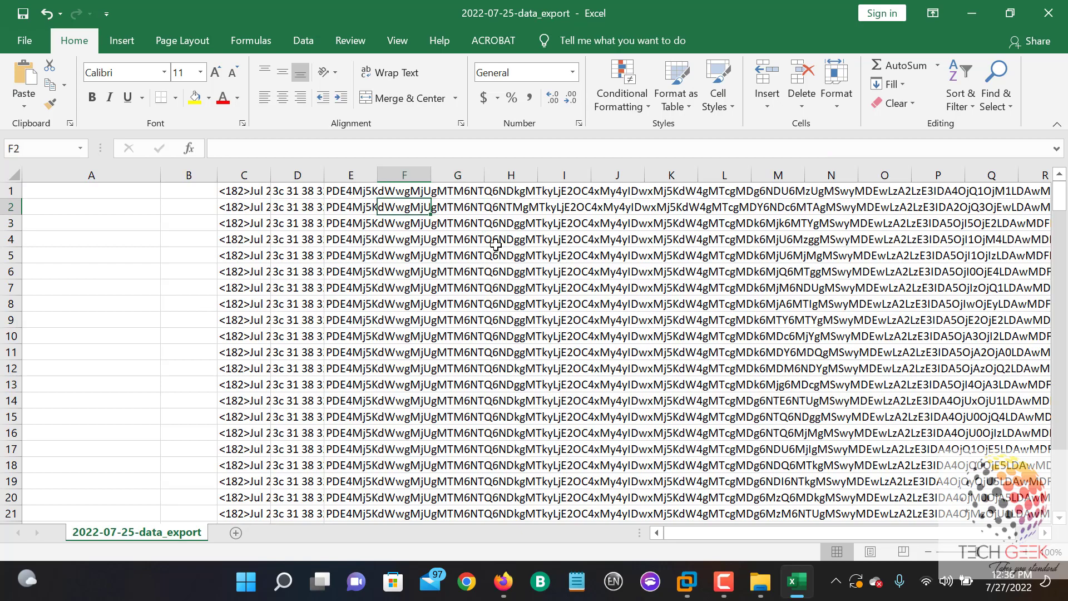
key("Up")
key("Left")
key("Left")
key("Left")
key("Left")
key("Right")
key("shift+Right")
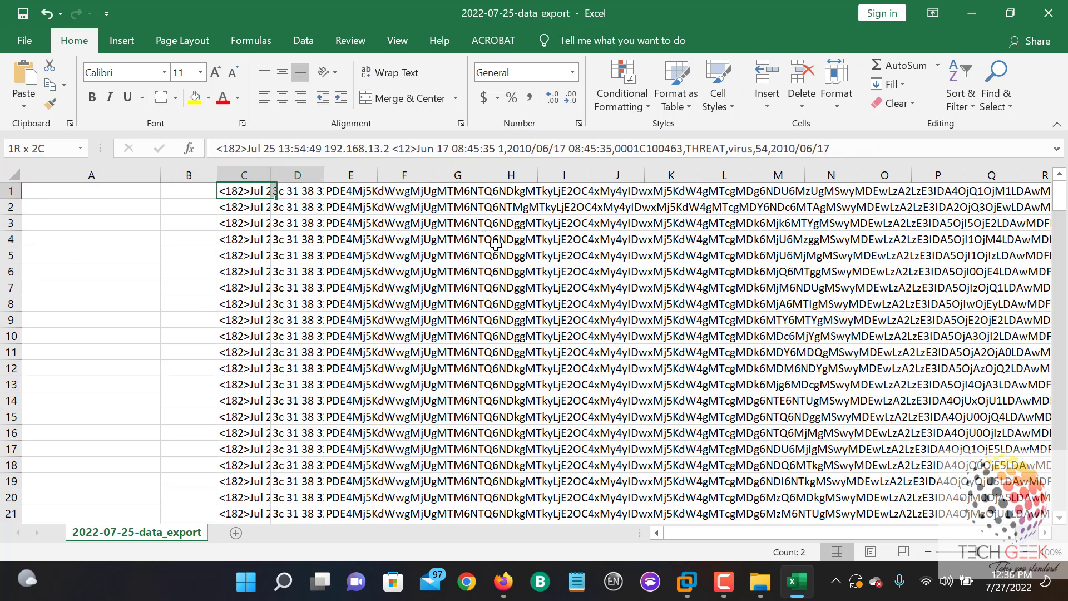
key("shift+Right")
key("shift+Right")
key("shift+Right")
key("shift+Right")
key("shift+Right")
key("shift+Right")
key("shift+Right")
key("shift+Right")
key("shift+Right")
key("shift+Right")
key("shift+Right")
key("shift+Right")
key("shift+Right")
key("shift+Right")
key("shift+Right")
key("shift+Right")
key("shift+Right")
key("shift+Right")
key("shift+Right")
key("shift+Right")
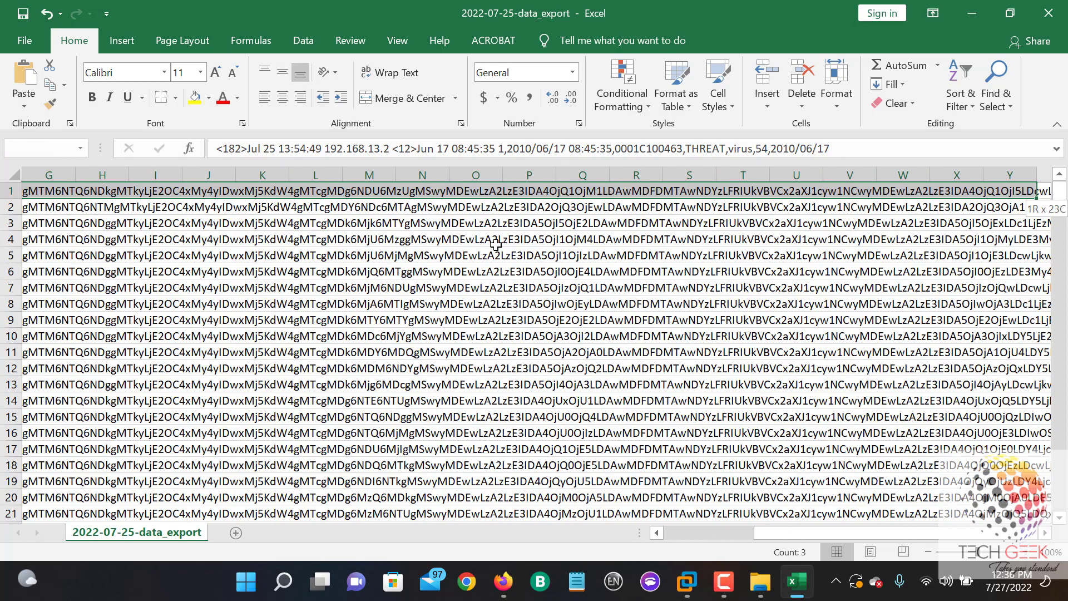
key("ctrl+shift+Right")
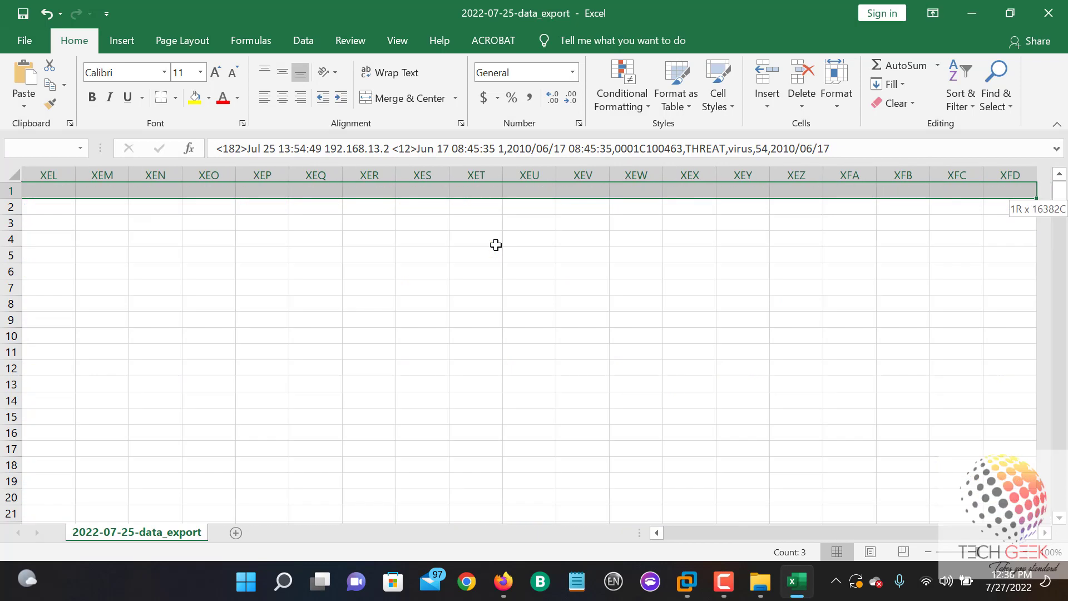
key("ctrl+shift+Left")
key("shift+Right")
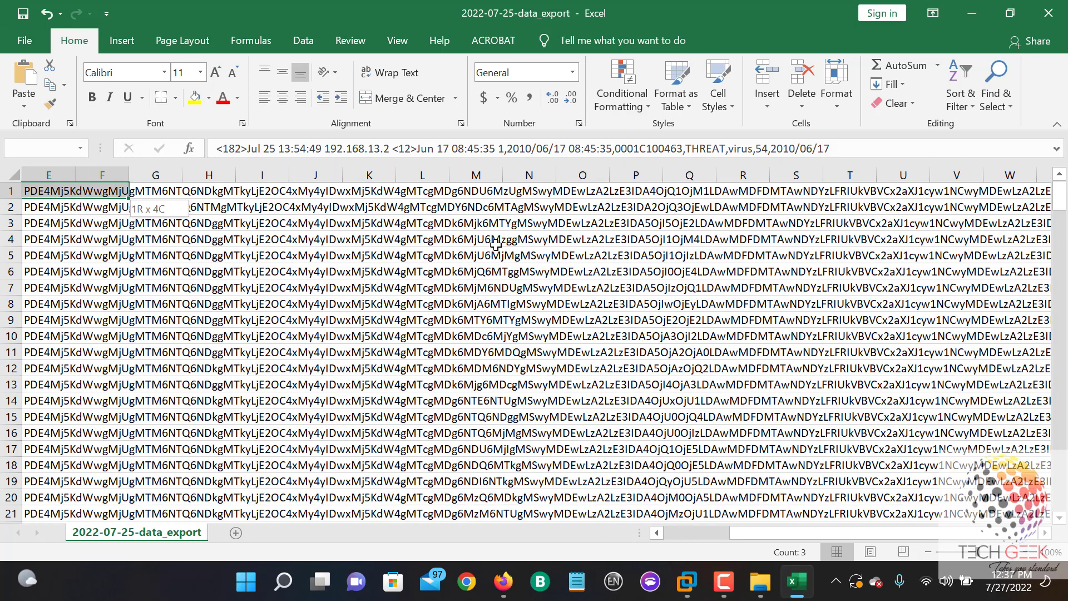
key("shift+Right")
key("shift+Right")
key("shift+Right")
key("shift+Right")
key("shift+Right")
key("shift+Right")
key("shift+Right")
key("shift+Right")
key("shift+Right")
key("shift+Right")
key("shift+Right")
key("shift+Right")
key("shift+Right")
key("shift+Right")
key("shift+Right")
key("shift+Right")
key("shift+Right")
key("shift+Right")
key("shift+Right")
key("shift+Right")
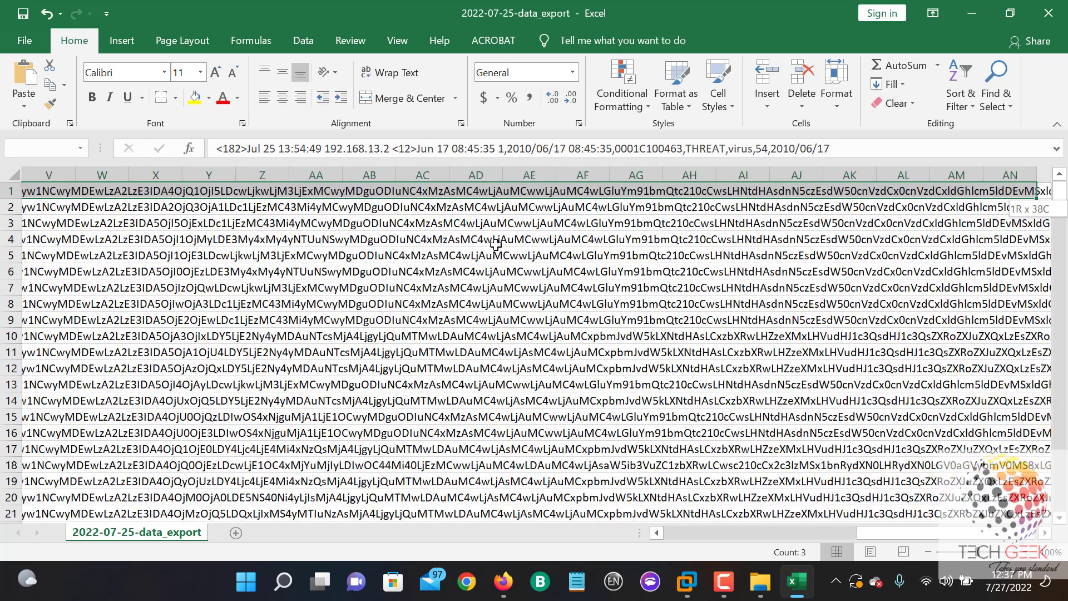
key("shift+Right")
key("shift+Right")
key("shift+Right")
key("shift+Right")
key("shift+Right")
key("shift+Right")
key("shift+Right")
key("shift+Right")
key("shift+Right")
key("shift+Right")
key("shift+Right")
key("shift+Right")
key("shift+Right")
key("shift+Right")
key("shift+Right")
key("shift+Right")
key("shift+Right")
key("shift+Right")
key("shift+Right")
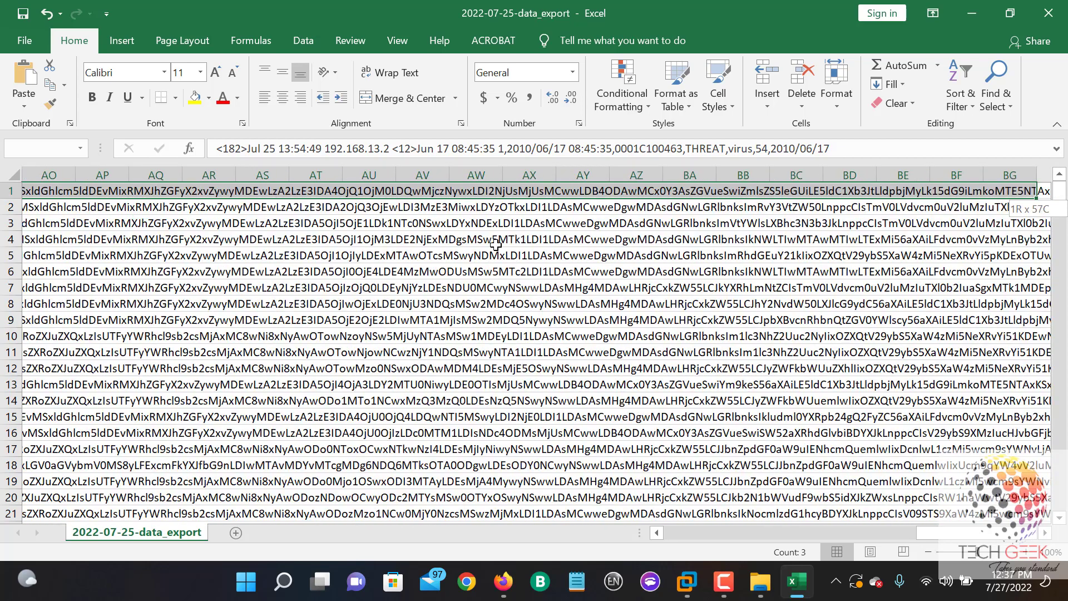
key("shift+Right")
key("shift+Right")
key("shift+Right")
key("shift+Right")
key("shift+Right")
key("shift+Right")
key("shift+Right")
key("shift+Right")
key("shift+Right")
key("shift+Right")
key("shift+Right")
key("shift+Right")
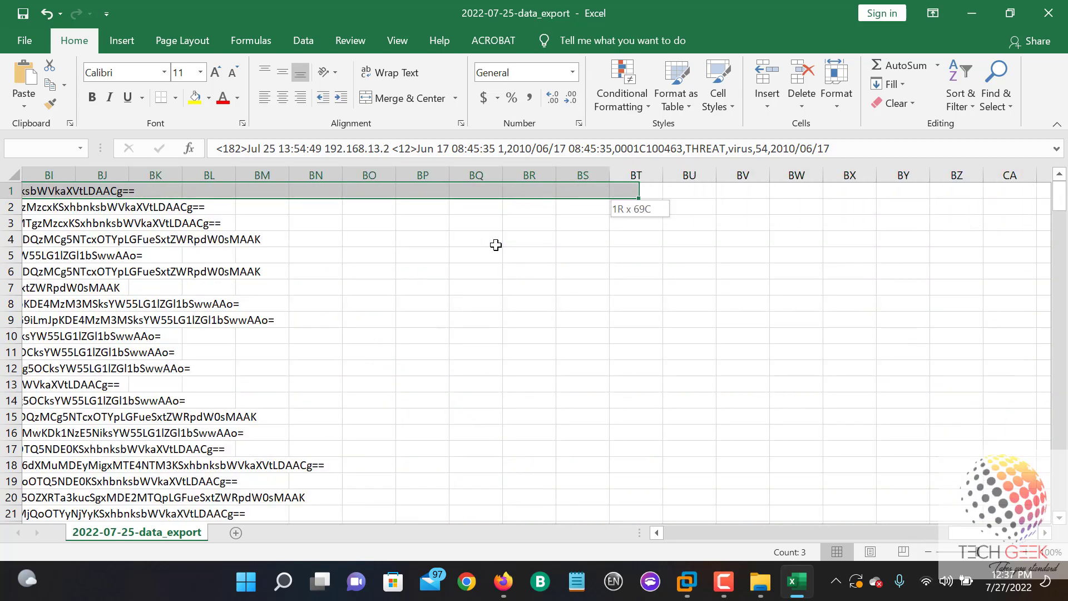
key("shift+Left")
key("shift+Left")
key("shift+Left")
key("shift+Left")
key("shift+Left")
key("shift+Left")
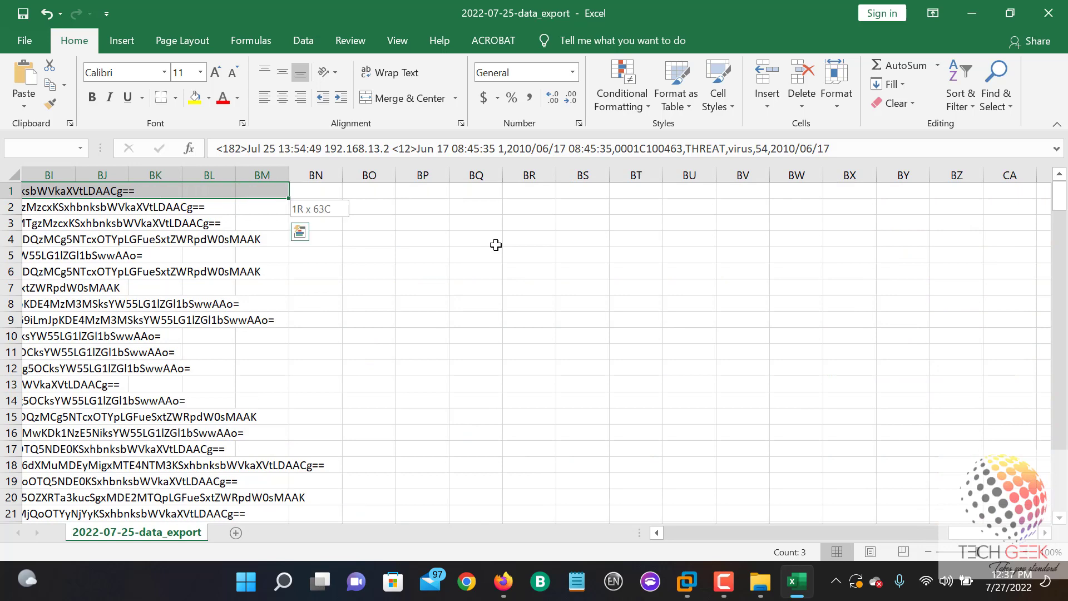
key("shift+Down")
key("shift+Down")
key("shift+Down")
key("shift+Down")
key("shift+Down")
key("shift+Down")
key("shift+Down")
key("shift+Down")
key("shift+Down")
key("shift+Down")
key("shift+Down")
key("shift+Down")
key("shift+Down")
key("shift+Down")
key("shift+Down")
key("shift+Down")
key("shift+Down")
key("shift+Down")
key("shift+Down")
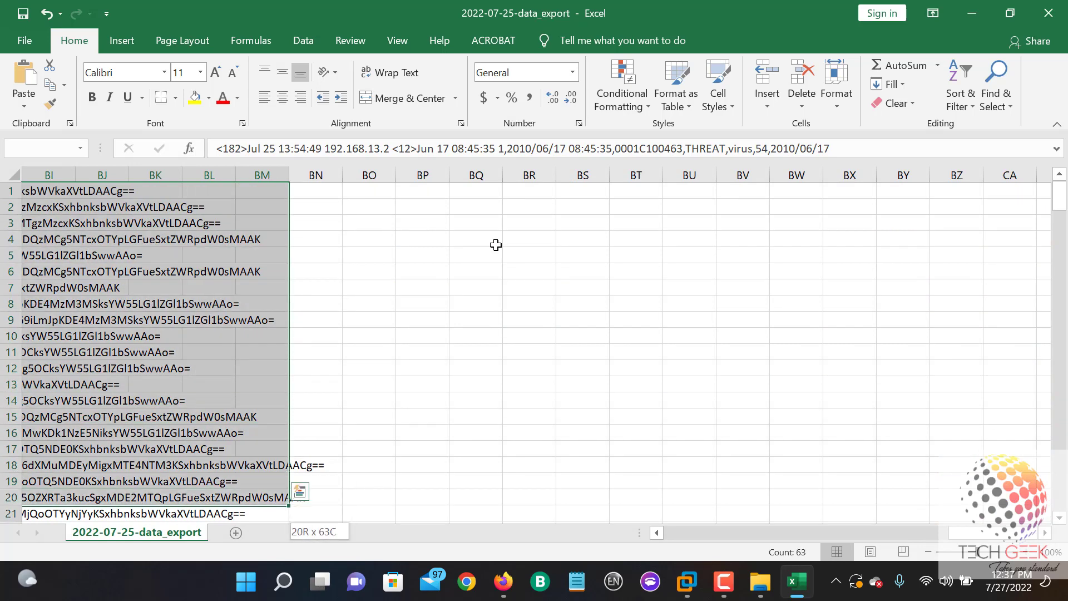
key("shift+Down")
key("shift+Down")
key("shift+Down")
key("shift+Down")
key("shift+Down")
key("shift+Down")
key("shift+Down")
key("shift+Down")
key("shift+Down")
key("shift+Down")
key("shift+Down")
key("shift+Down")
key("shift+Down")
key("shift+Down")
key("shift+Down")
key("shift+Down")
key("shift+Down")
key("shift+Down")
key("shift+Down")
key("shift+Down")
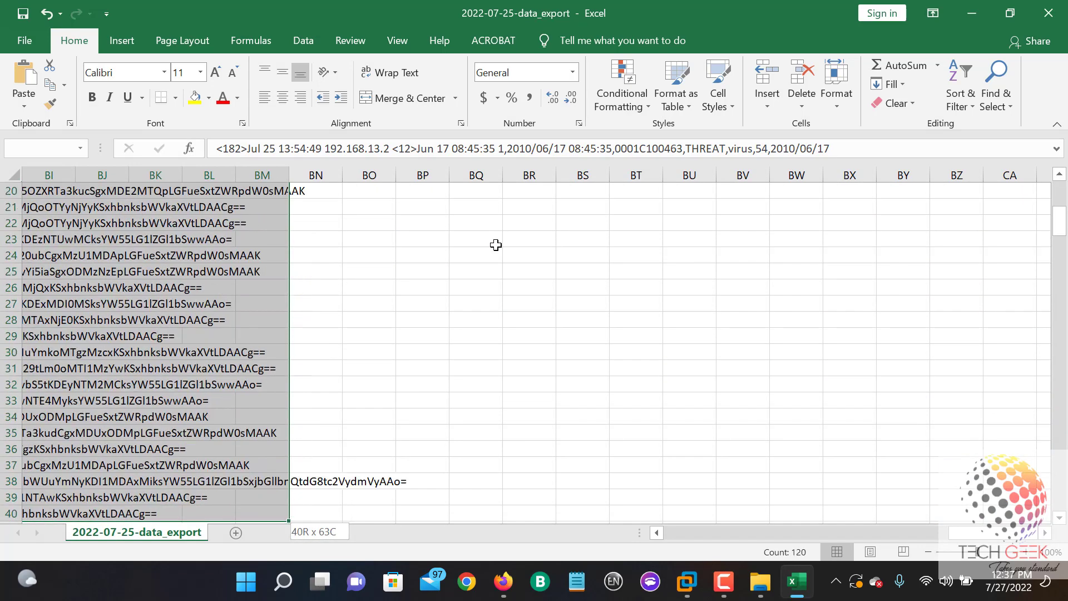
key("shift+Down")
key("shift+Down")
key("shift+Down")
key("shift+Down")
key("shift+Down")
key("shift+Down")
key("shift+Down")
key("shift+Down")
key("shift+Down")
key("shift+Down")
key("shift+Down")
key("shift+Down")
key("shift+Down")
key("shift+Down")
key("shift+Down")
key("shift+Down")
key("shift+Down")
key("shift+Down")
key("shift+Down")
key("shift+Down")
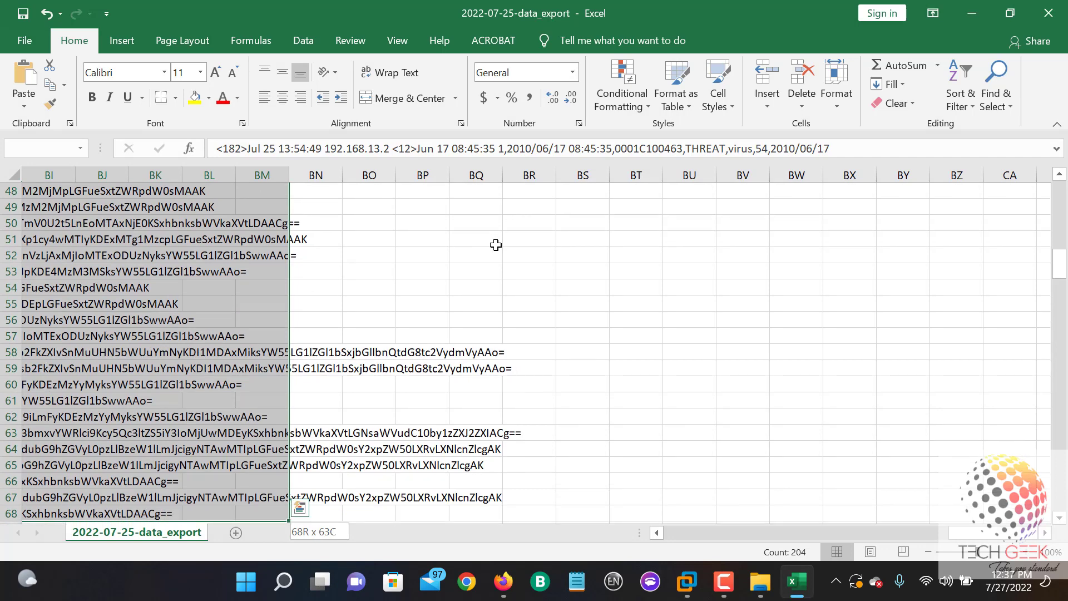
key("ctrl+c")
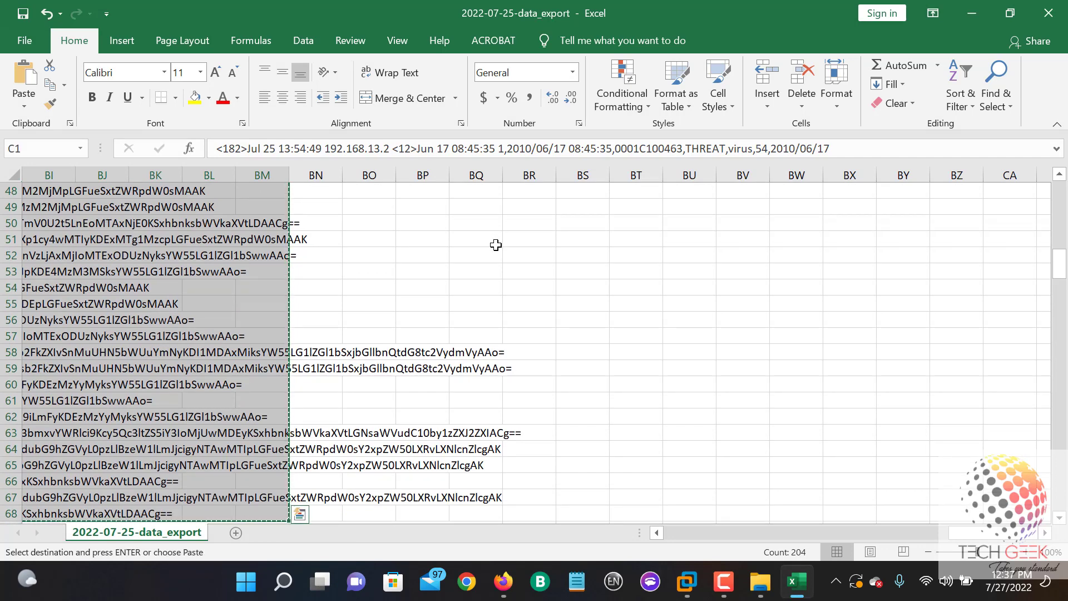
- Switch to a blank Notepad document, maximize its window and paste the copied payload rows
left_click(577, 581)
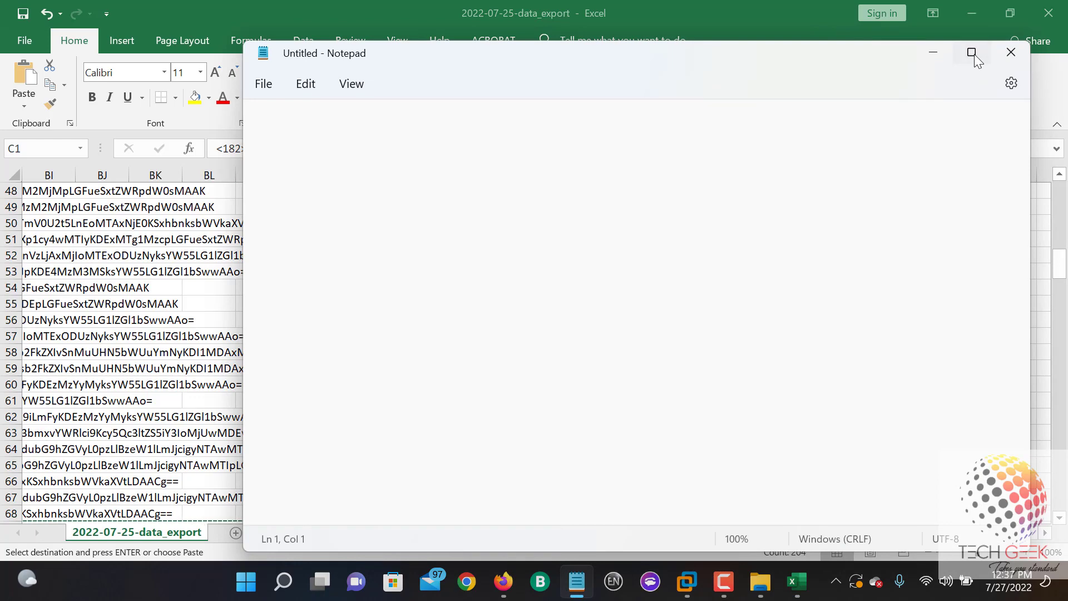
left_click(971, 52)
key("ctrl+v")
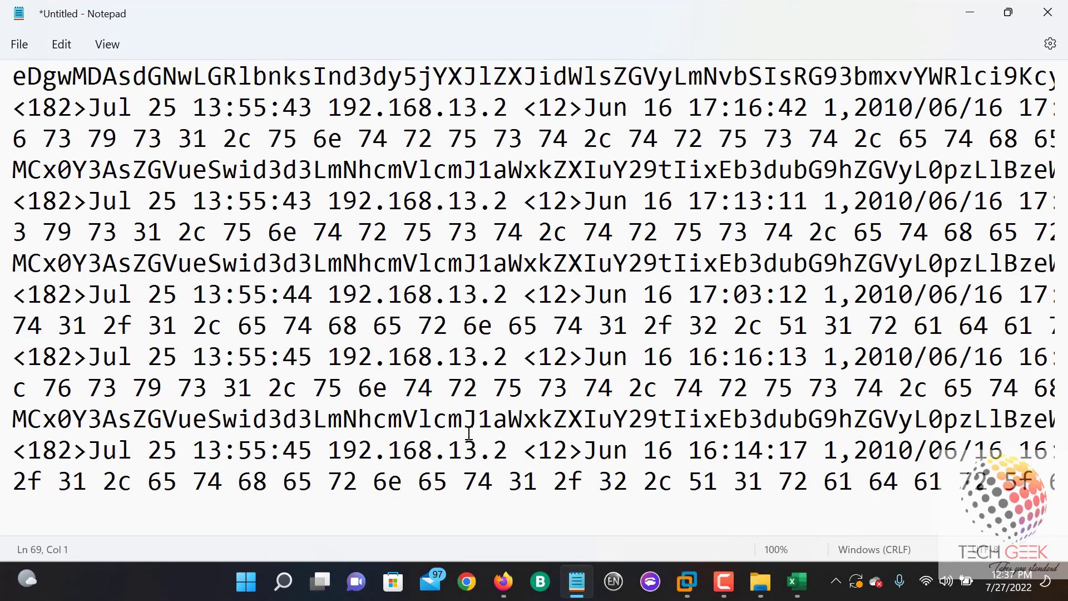
- Reduce the Notepad text zoom to 60% and look through the pasted payloads back to the first line
scroll(469, 434, "down", 3, "ctrl")
scroll(469, 433, "down", 1, "ctrl")
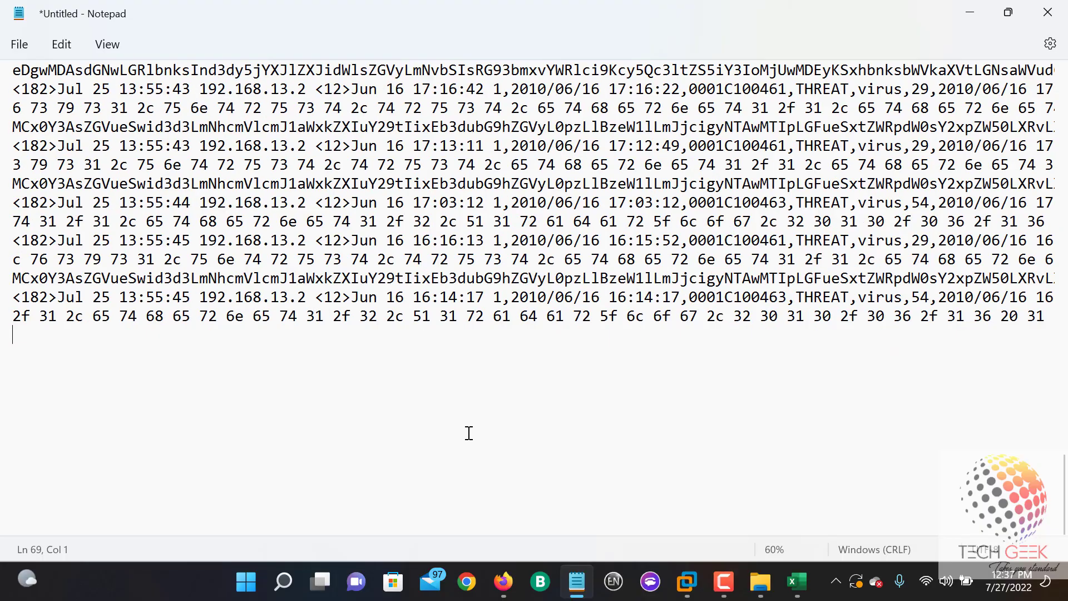
scroll(469, 433, "up", 15)
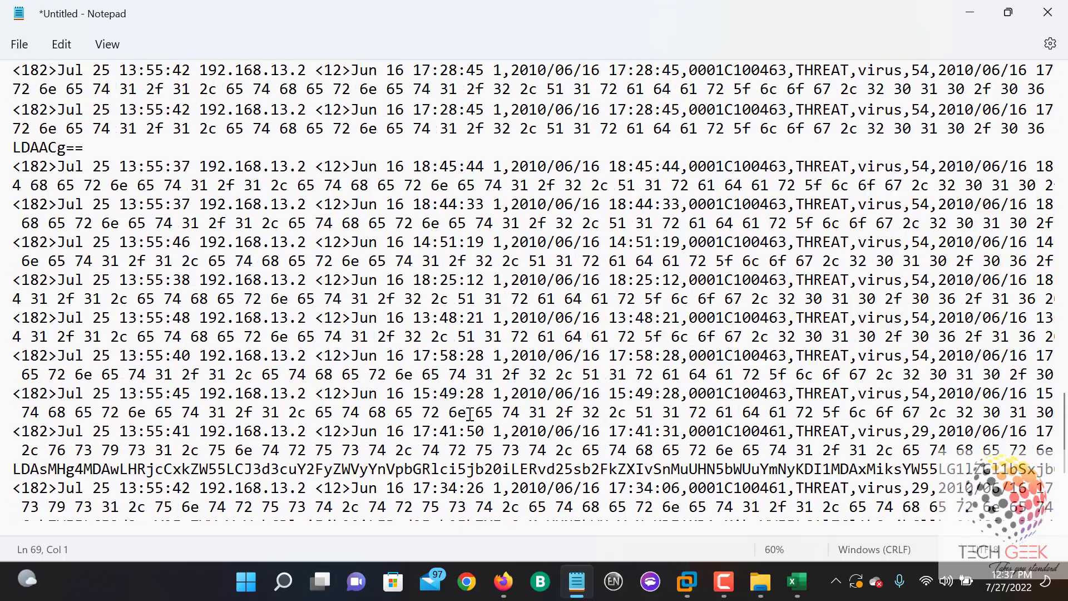
scroll(470, 414, "up", 10)
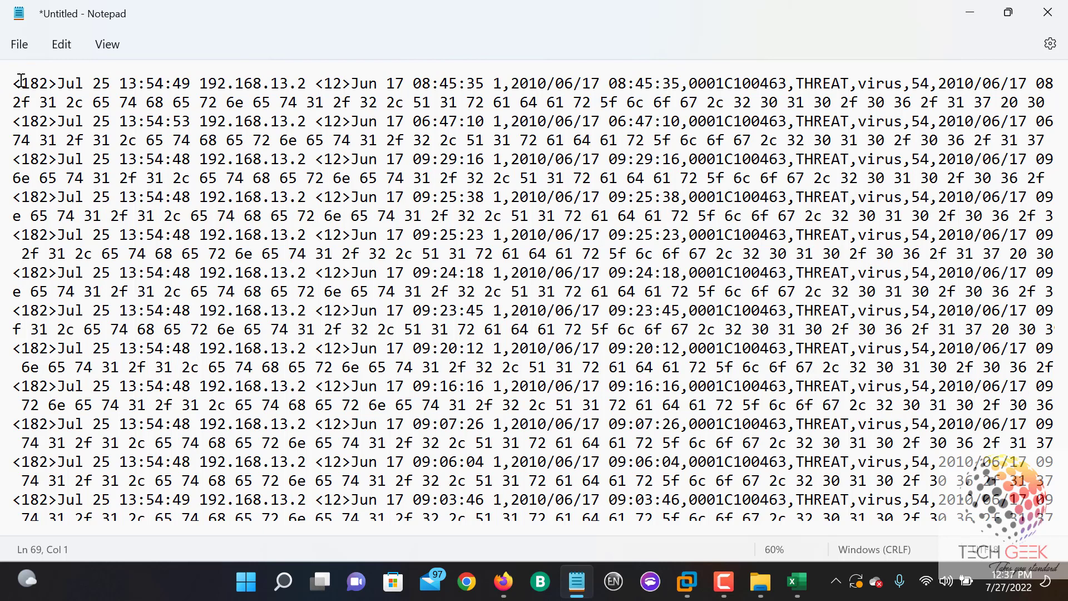
- Insert a blank line between consecutive payloads, from the first one down to the payload timed Jun 17 08:51:55
left_click_drag(12, 83, 192, 87)
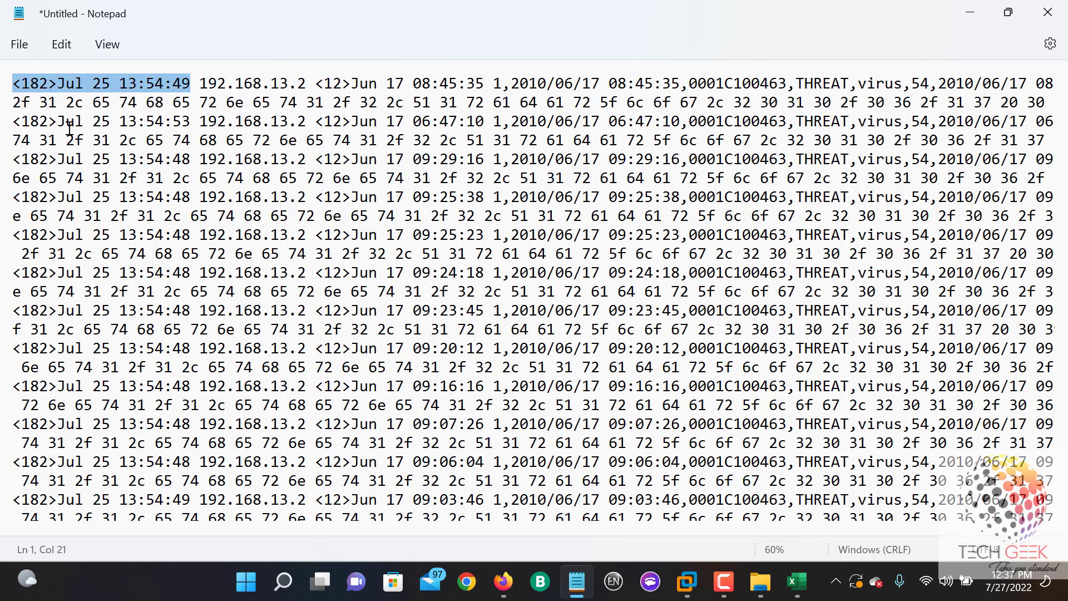
left_click(6, 123)
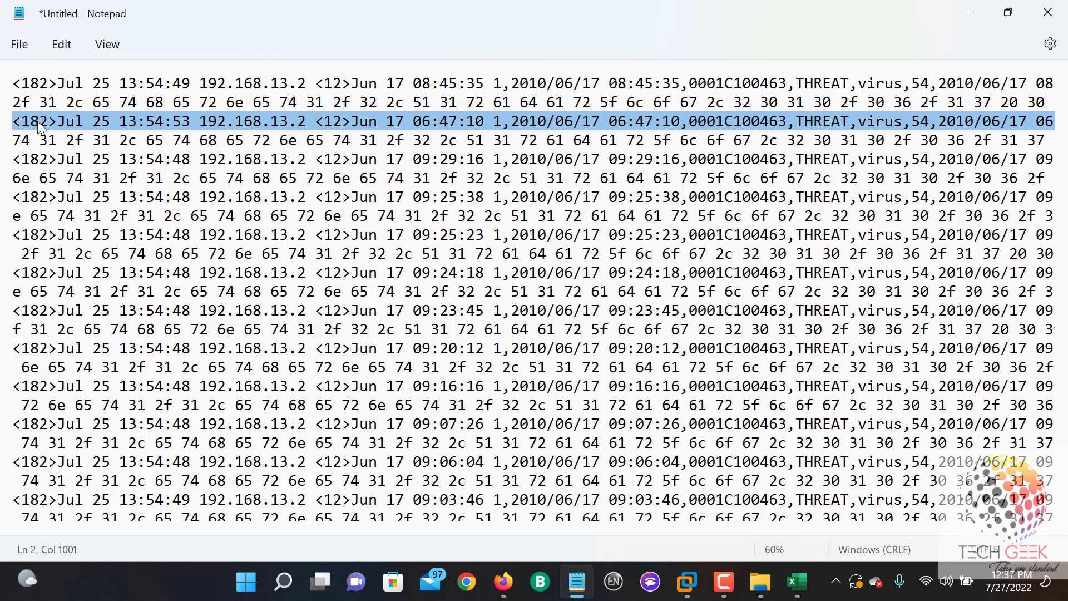
key("Left")
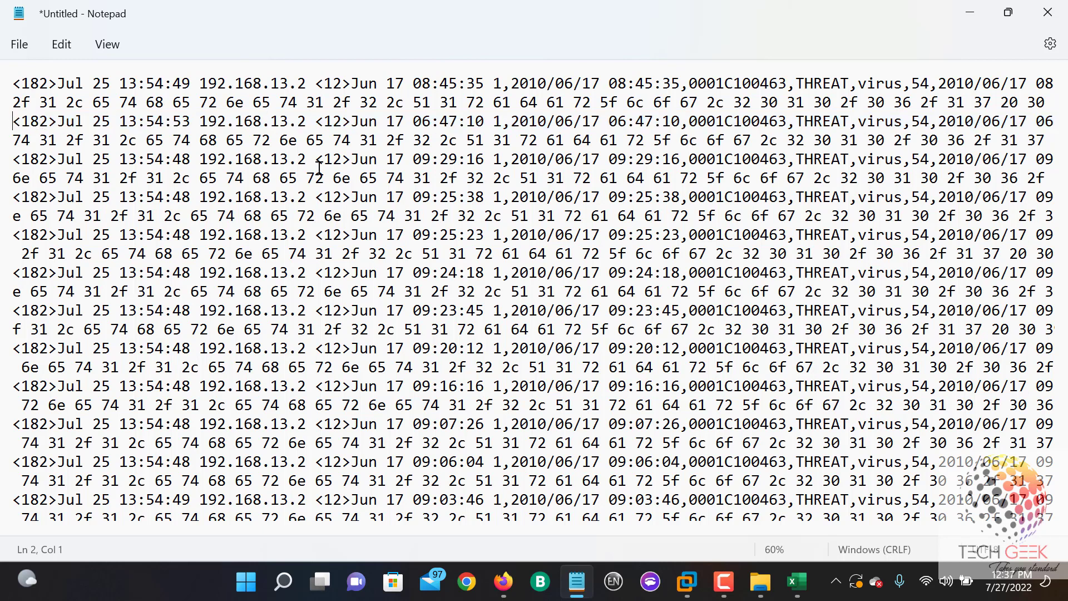
key("Return")
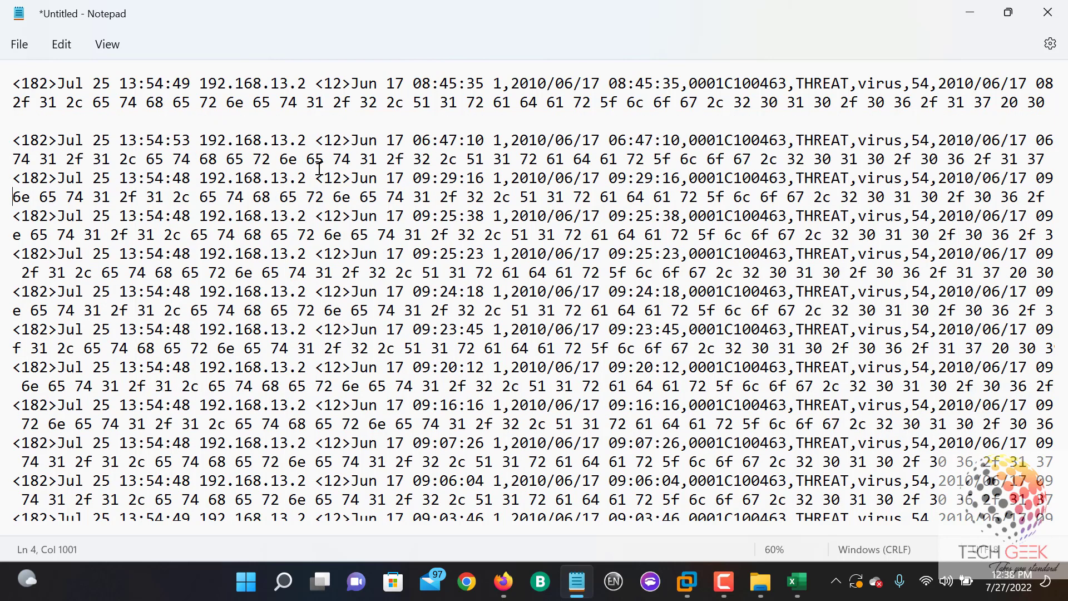
key("Up")
key("Return")
key("Down")
key("Down")
key("Down")
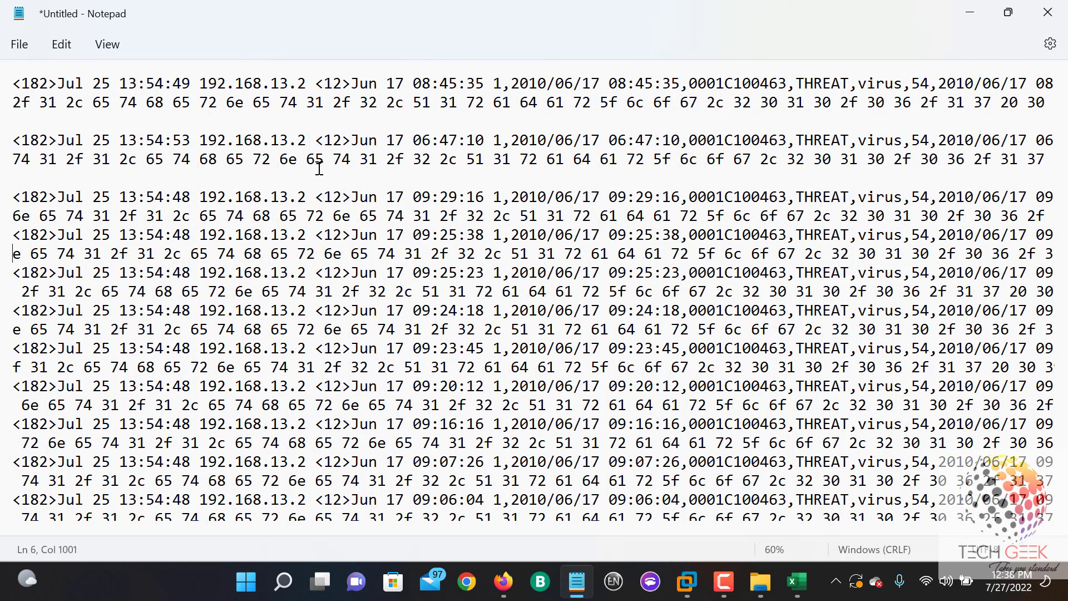
key("Left")
key("Return")
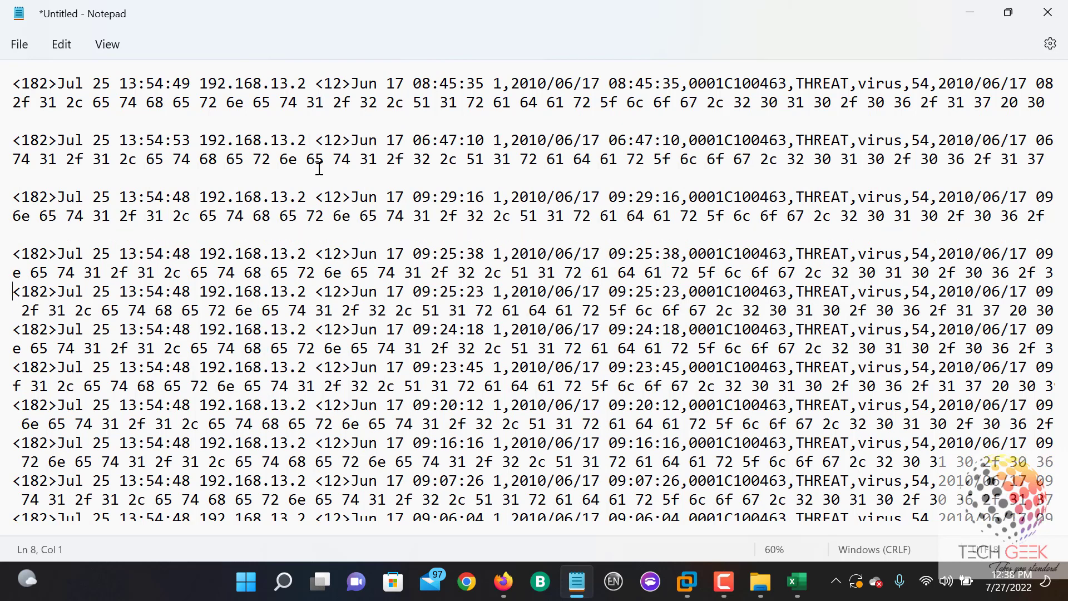
key("Return")
key("Down")
key("Down")
key("Return")
key("Down")
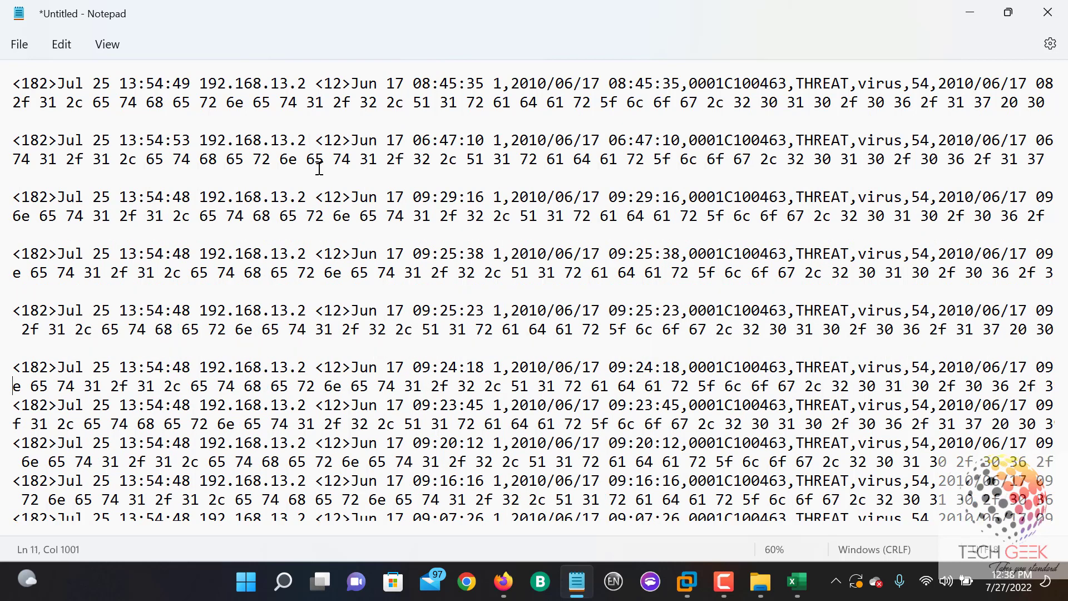
key("Down")
key("Down")
key("Up")
key("Return")
key("Down")
key("Down")
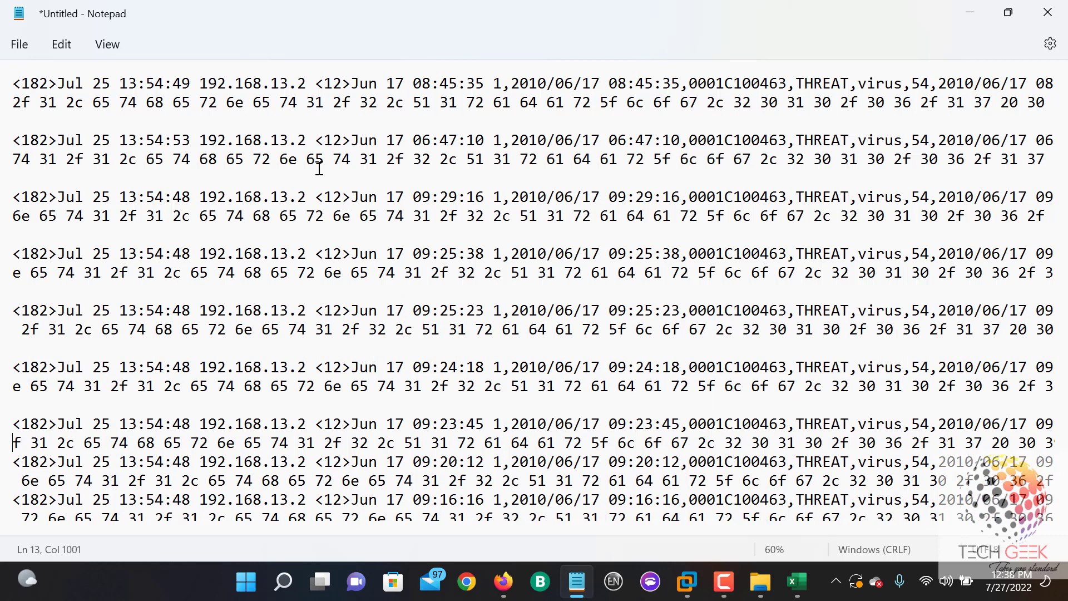
key("Return")
key("Down")
key("Down")
key("Return")
key("Down")
key("Down")
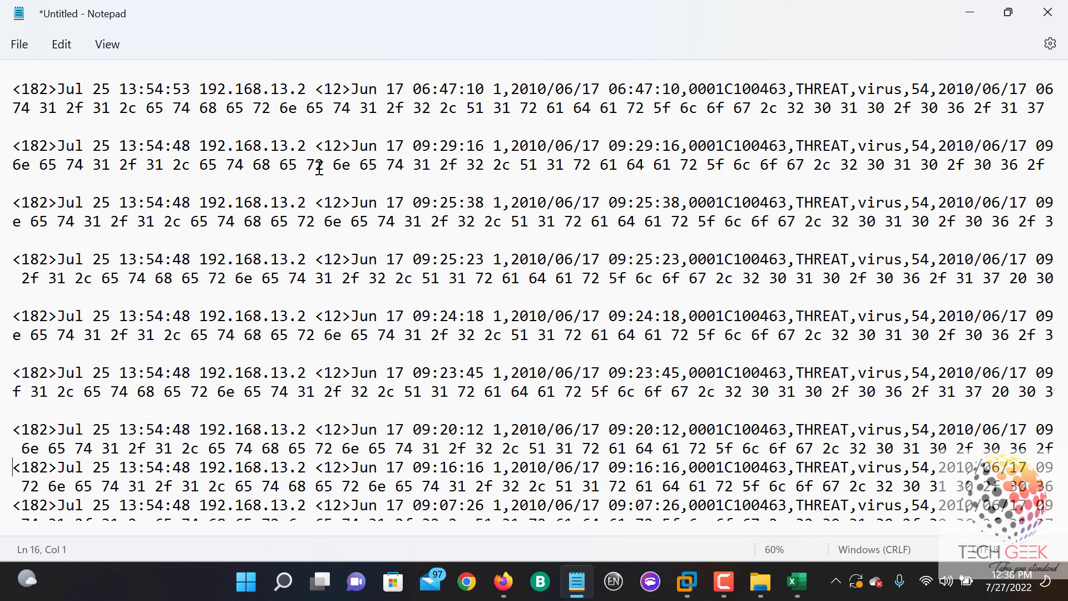
key("Down")
key("Up")
key("Return")
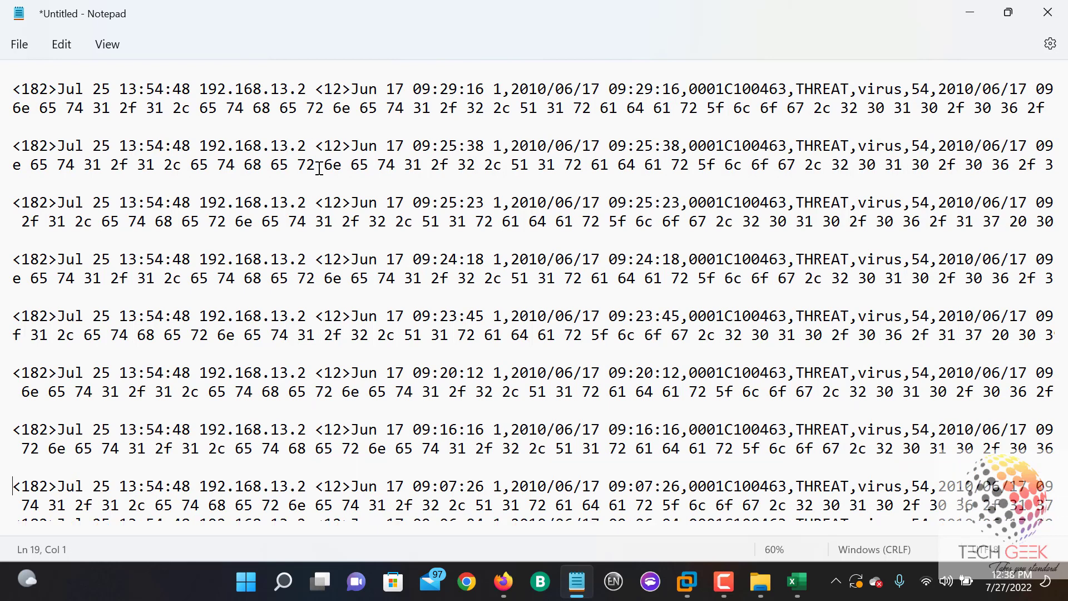
key("Down")
key("Down")
key("Return")
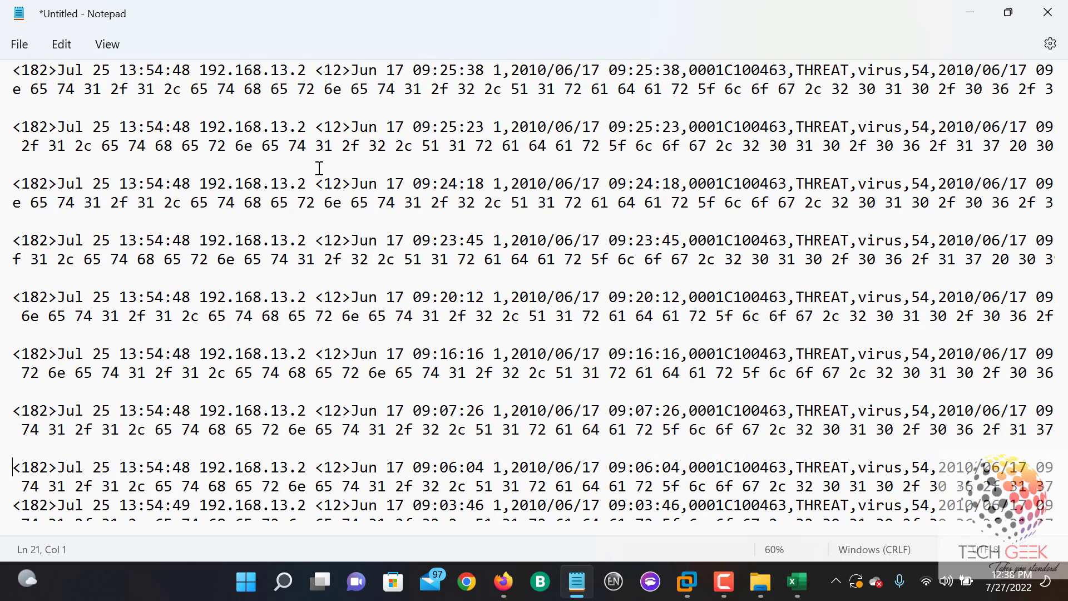
key("Down")
key("Down")
key("Down")
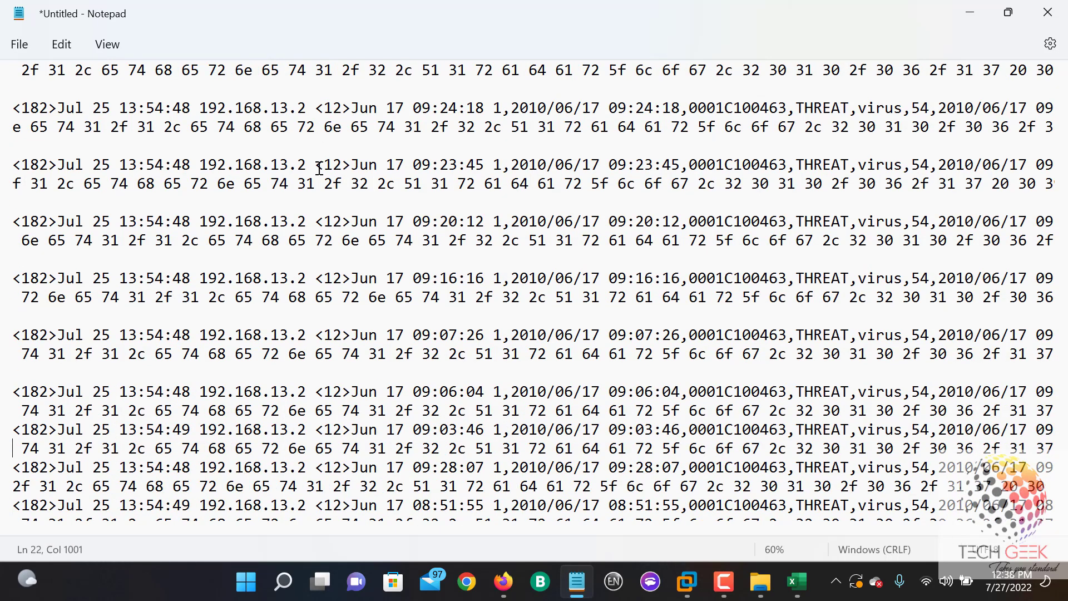
key("Return")
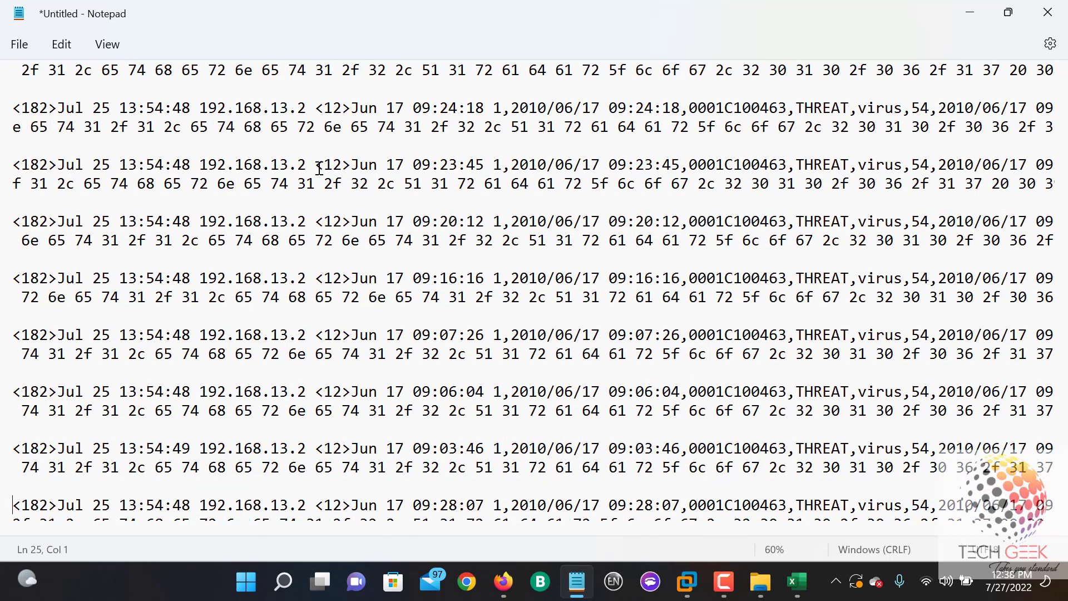
key("Down")
key("Down")
key("Down")
key("Return")
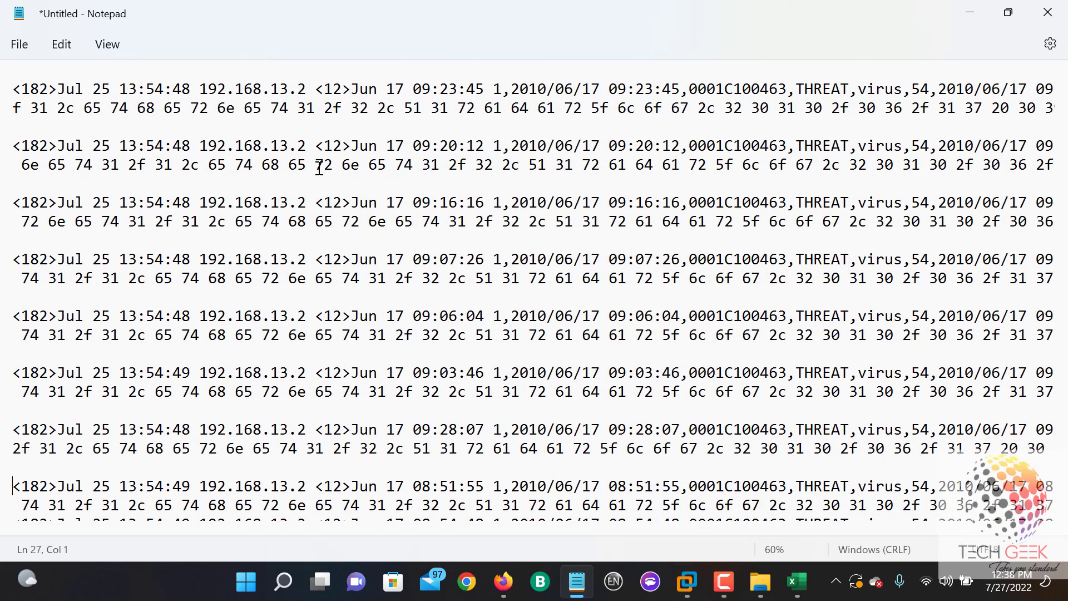
- Search the pasted payloads for "THREAT,virus" from the first line and go through the matches down to line 77
scroll(721, 339, "up", 6)
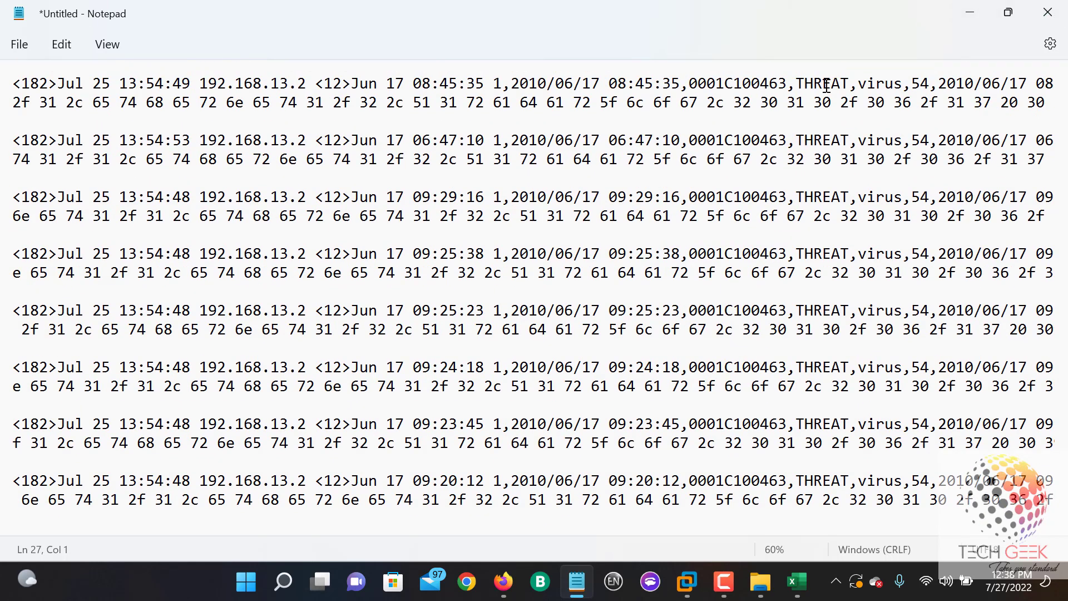
left_click_drag(805, 82, 903, 84)
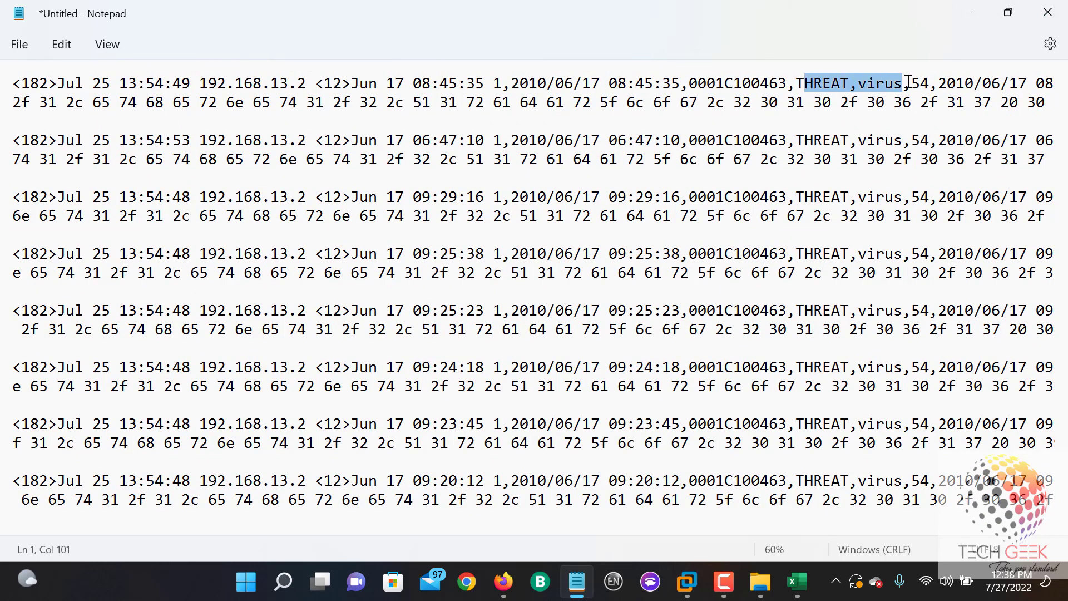
left_click_drag(795, 83, 901, 82)
key("ctrl+f")
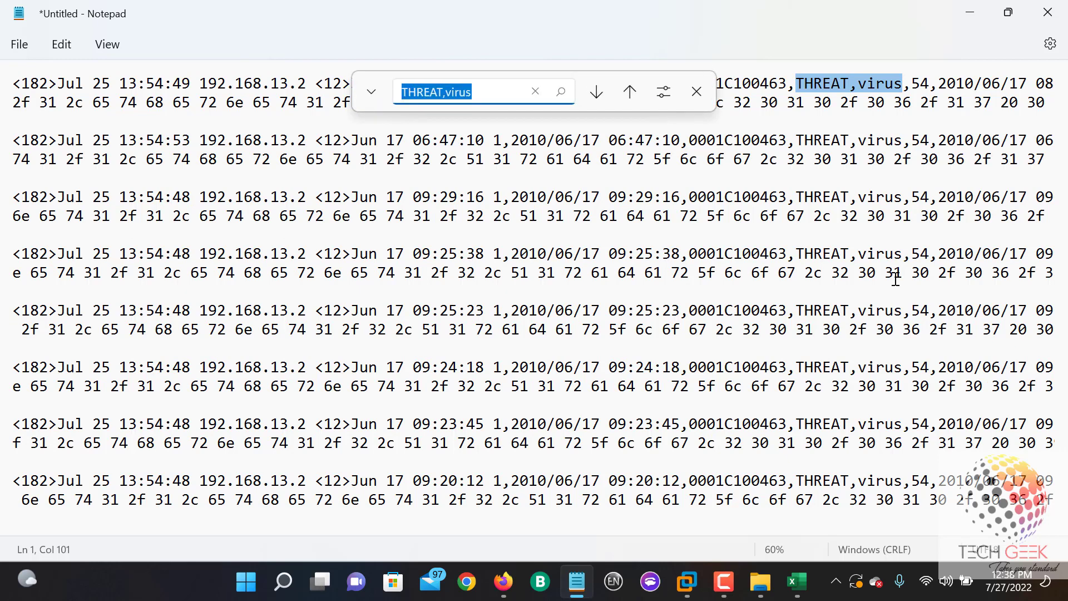
key("Return")
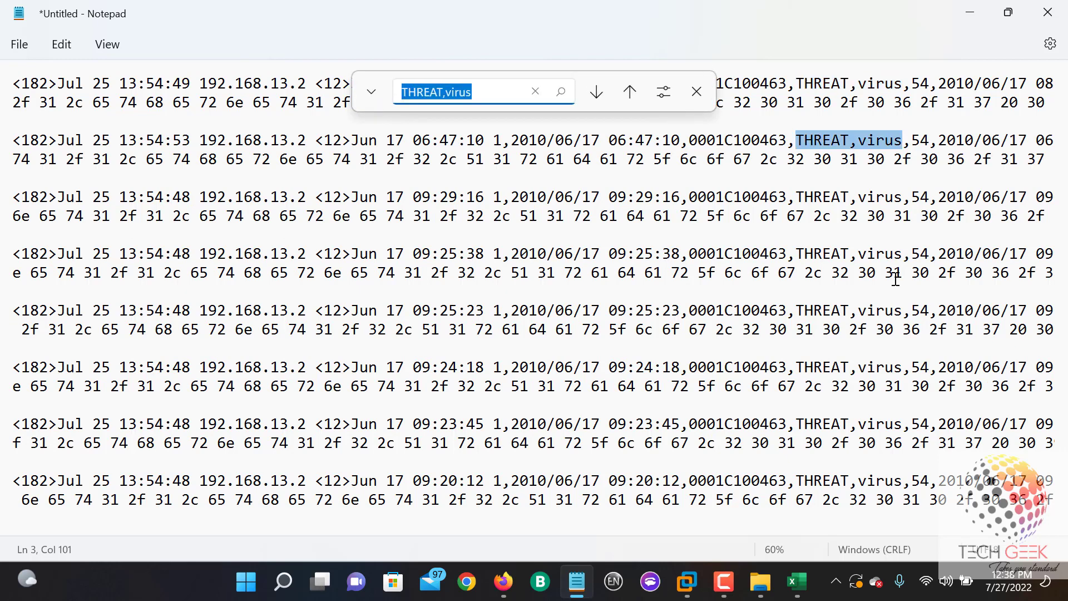
key("Return")
key("Return")
key("Return")
key("Return")
key("Return")
key("Return")
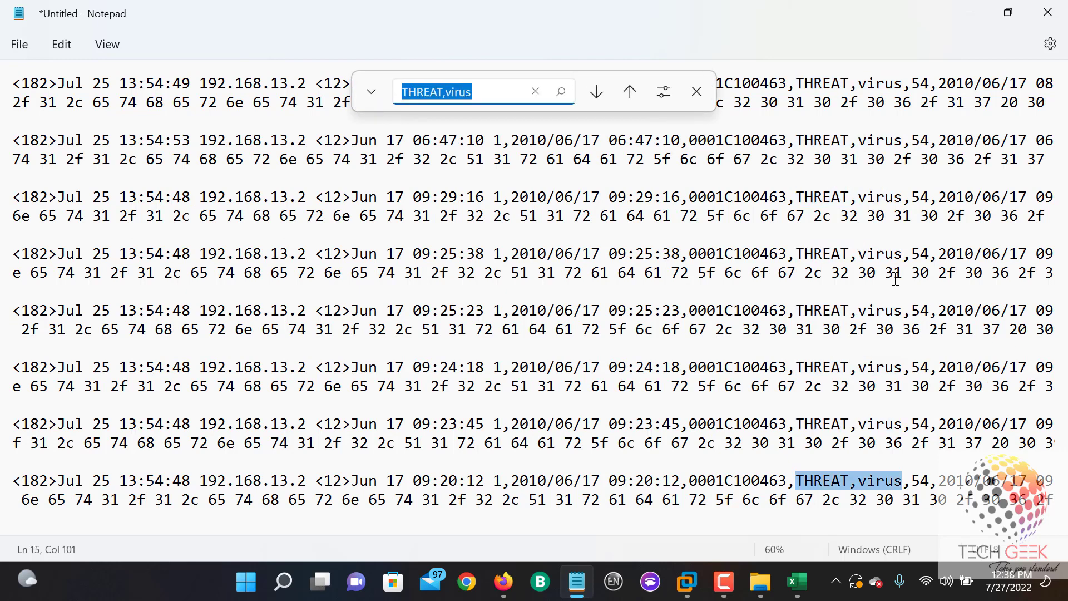
key("Return")
key("Return")
key("Return")
key("Return")
key("Return")
key("Return")
key("Return")
key("Return")
key("Return")
key("Return")
key("Return")
key("Return")
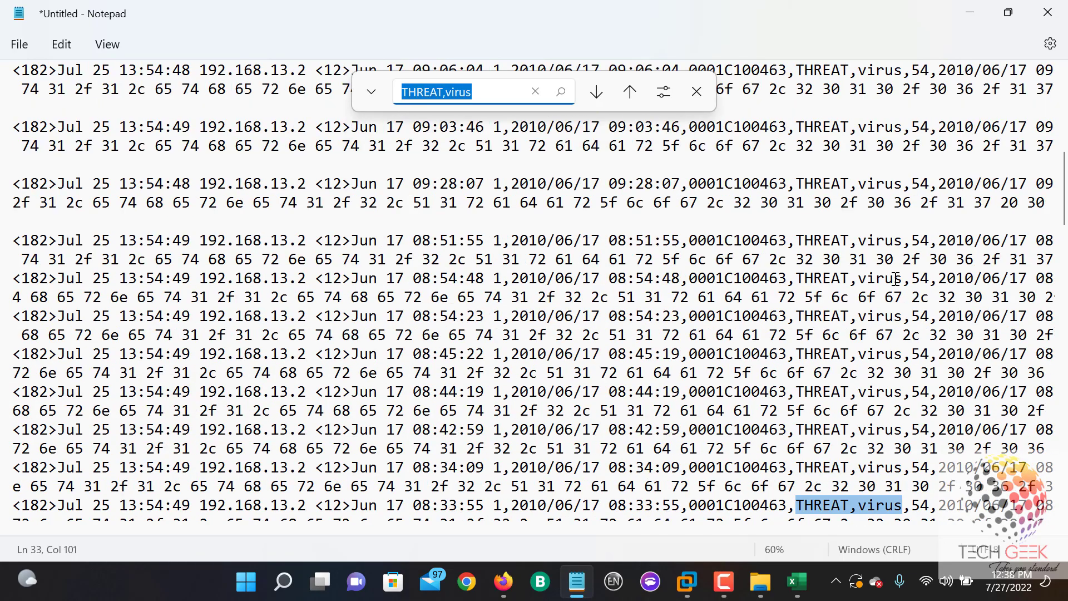
key("Return")
key("Return")
key("Return")
key("Return")
key("Return")
key("Return")
key("Return")
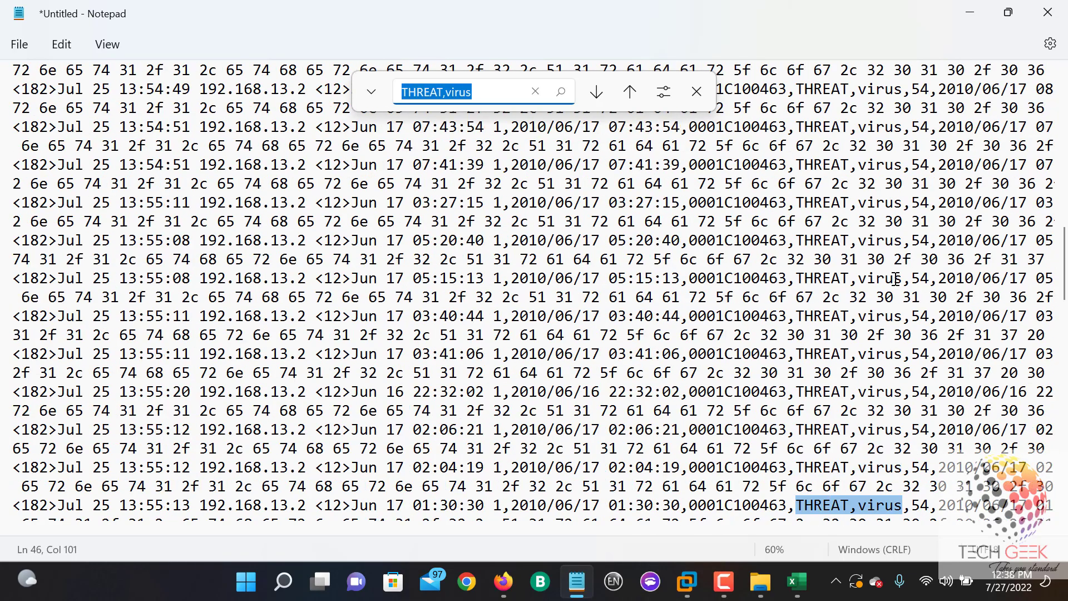
key("Return")
key("Return")
key("Return")
key("Return")
key("Return")
key("Return")
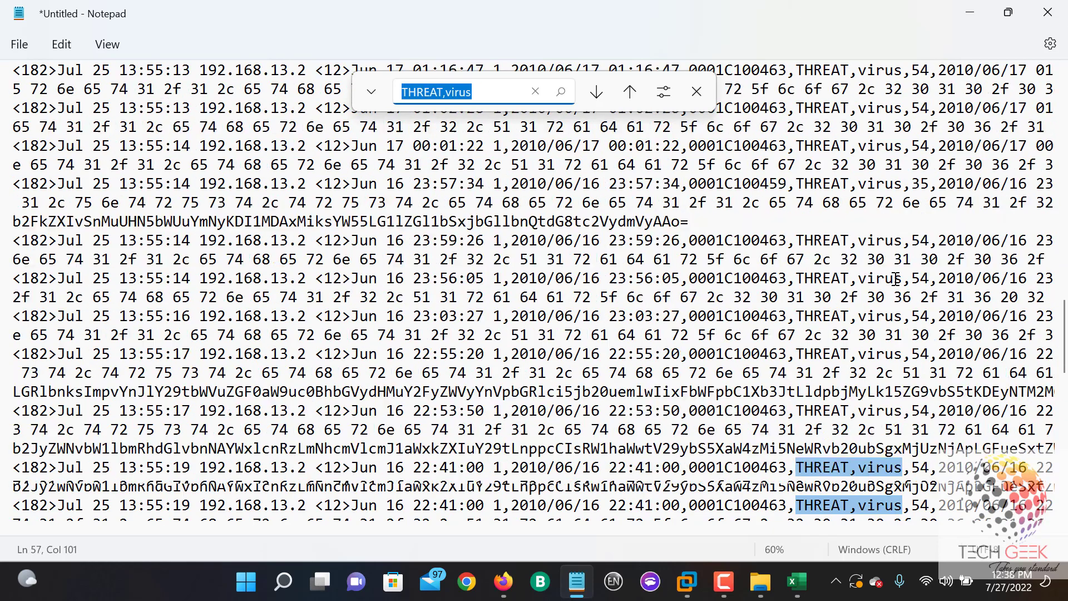
key("Return")
key("Return")
key("Return")
key("Return")
key("Return")
key("Return")
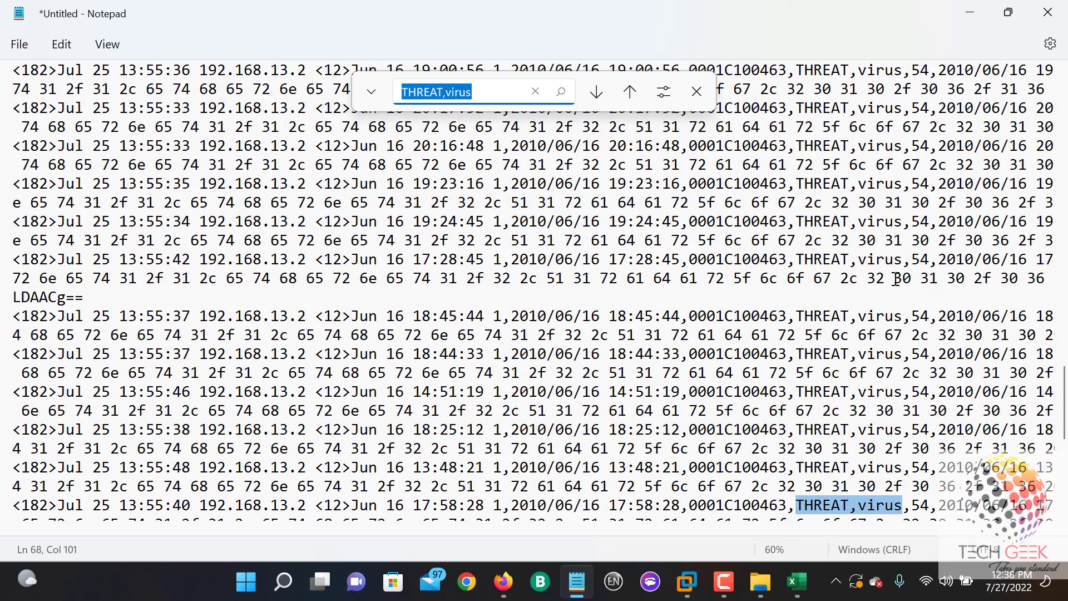
key("Return")
key("Return")
key("Return")
key("Return")
key("Return")
key("Return")
key("Return")
key("Return")
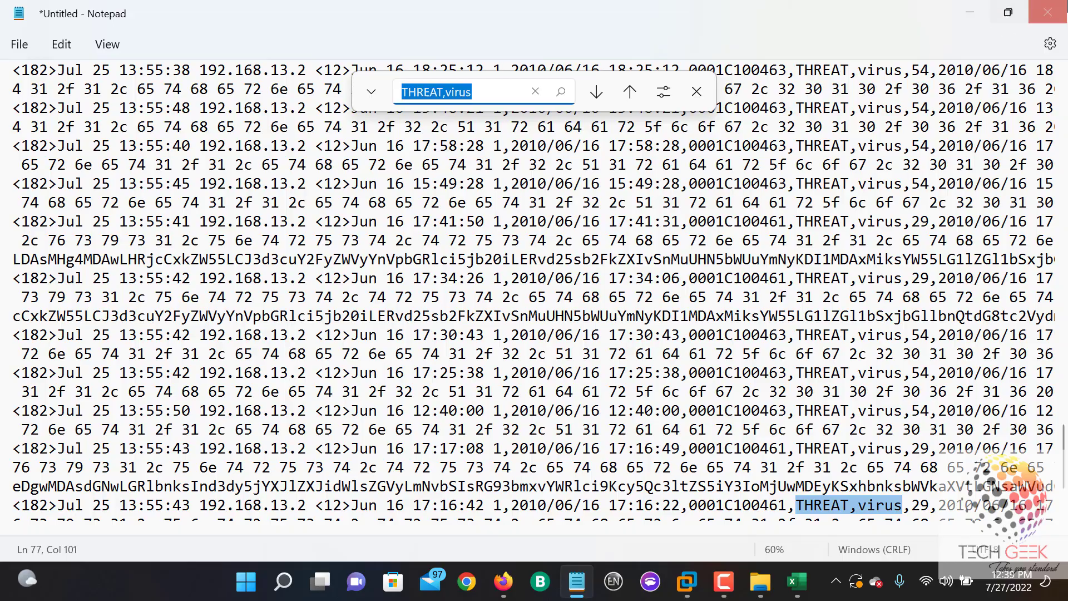
- Close Notepad, close the exported CSV in Excel without saving its changes, and close both File Explorer windows
left_click(1048, 12)
left_click(536, 327)
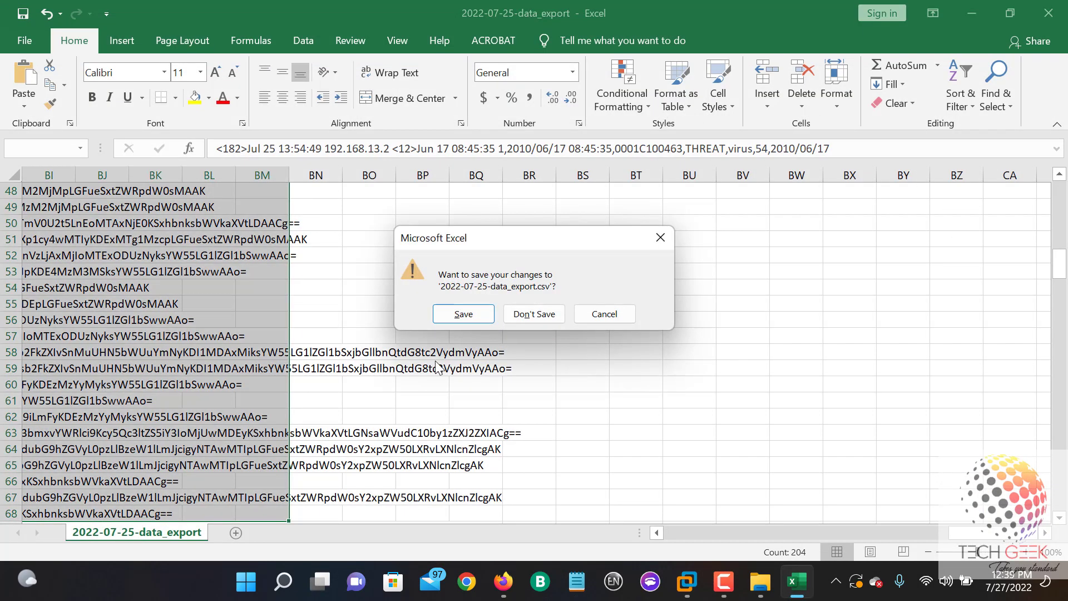
left_click(554, 314)
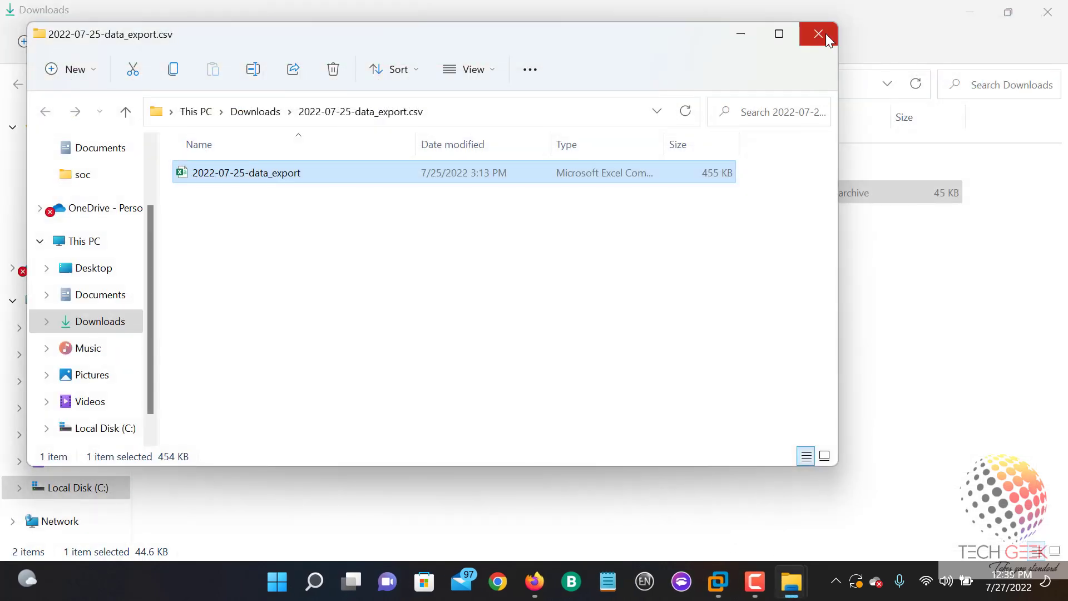
left_click(825, 33)
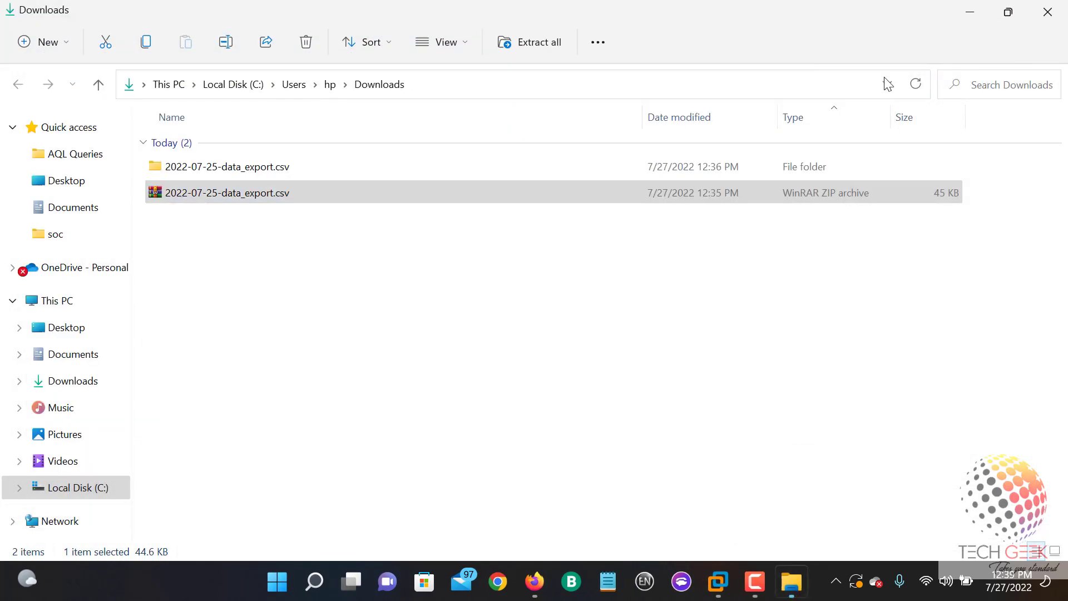
left_click(1048, 12)
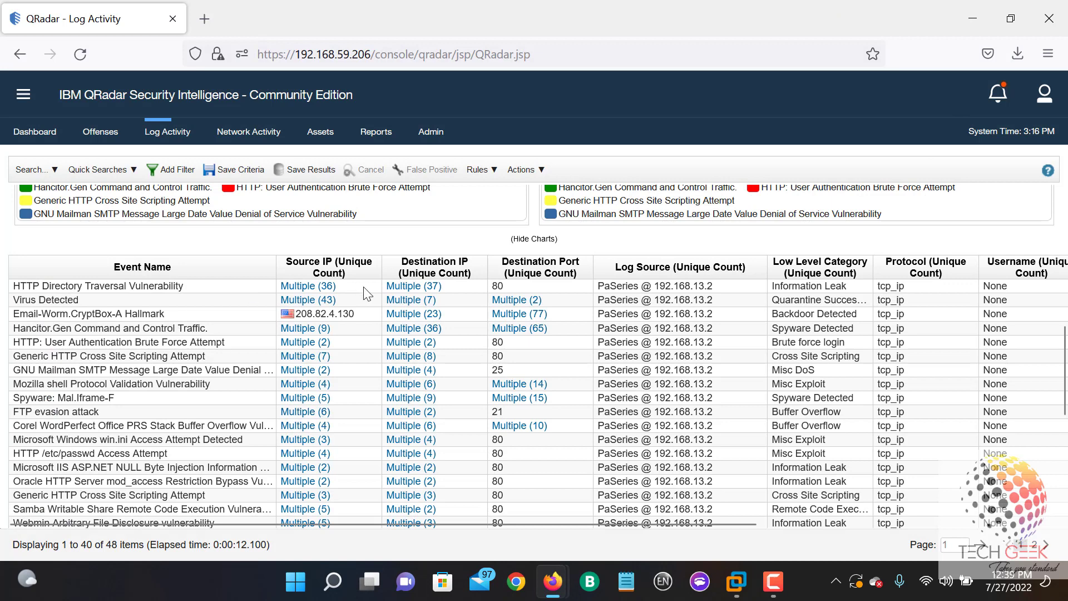
- Switch to the Firefox List of Events window and set the event display to Default (Normalized)
mouse_move(553, 581)
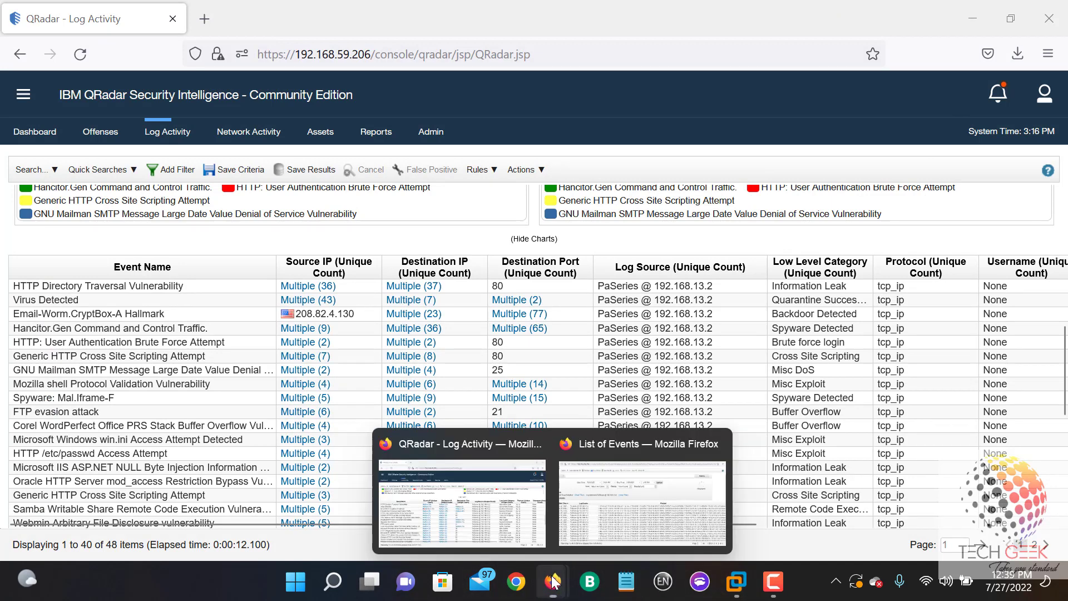
left_click(615, 471)
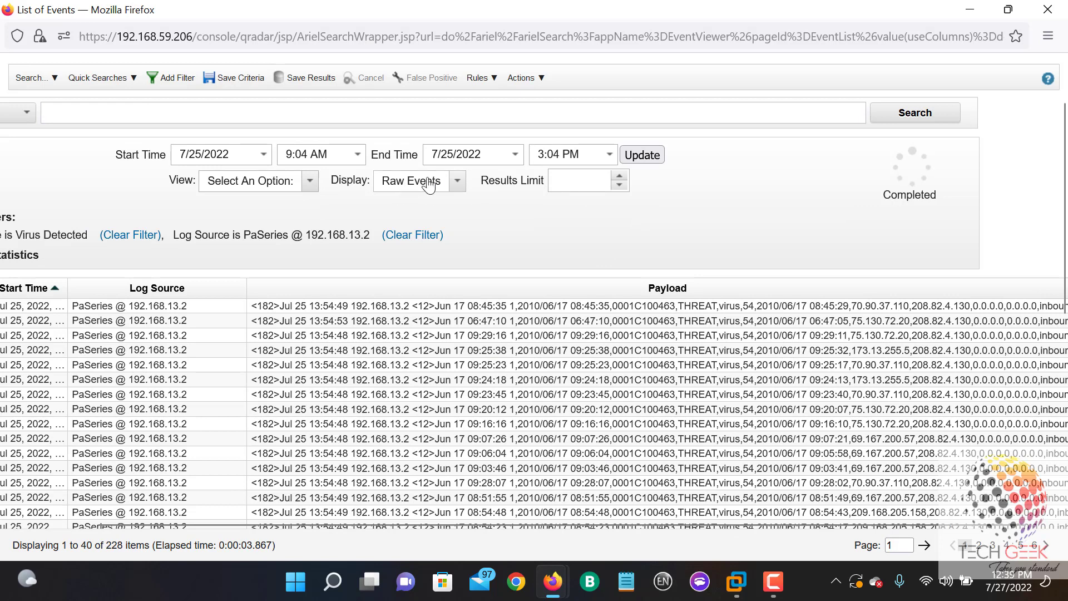
left_click(457, 181)
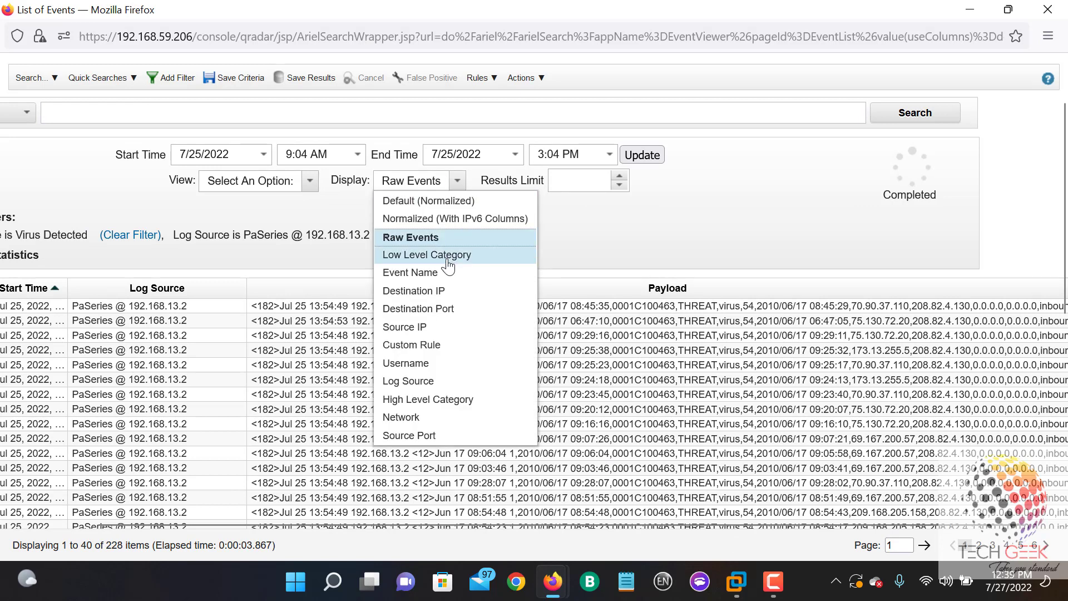
left_click(456, 200)
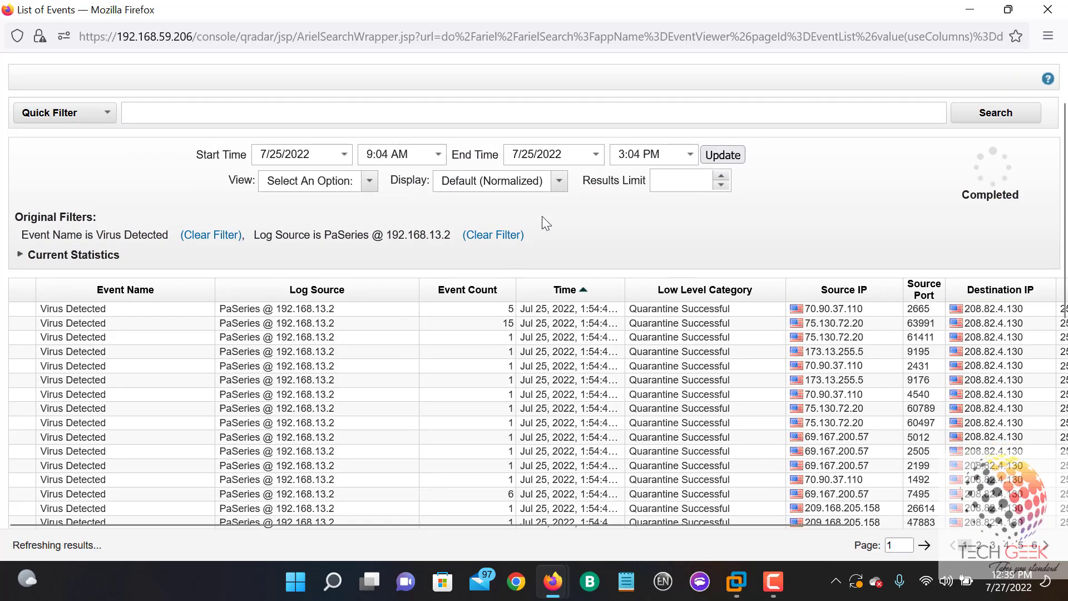
- Open the details of the first Virus Detected event and examine its source, destination and payload information
left_click(259, 312)
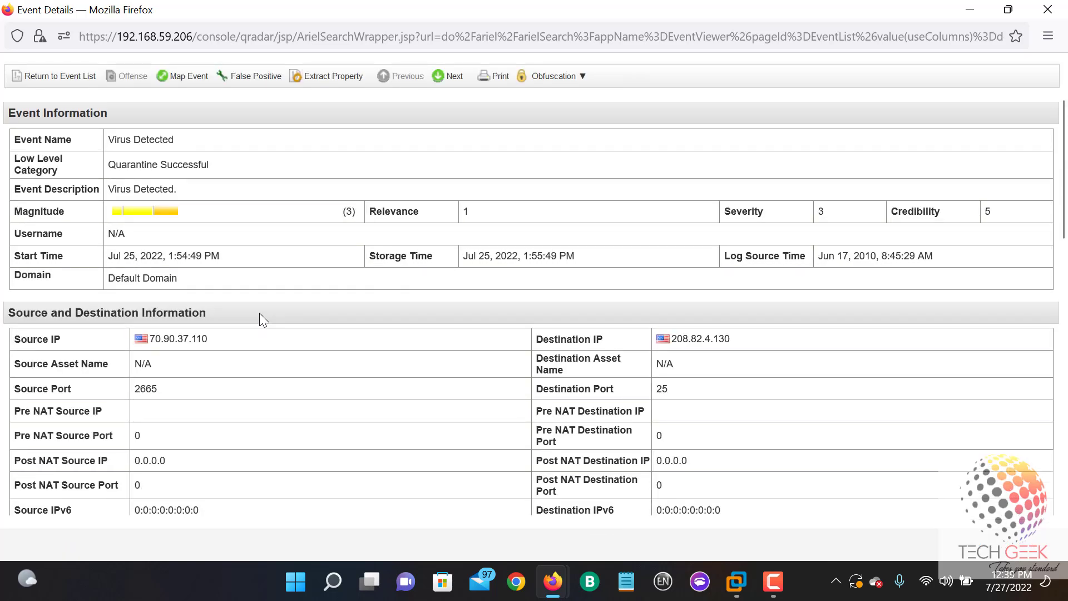
scroll(238, 328, "down", 1)
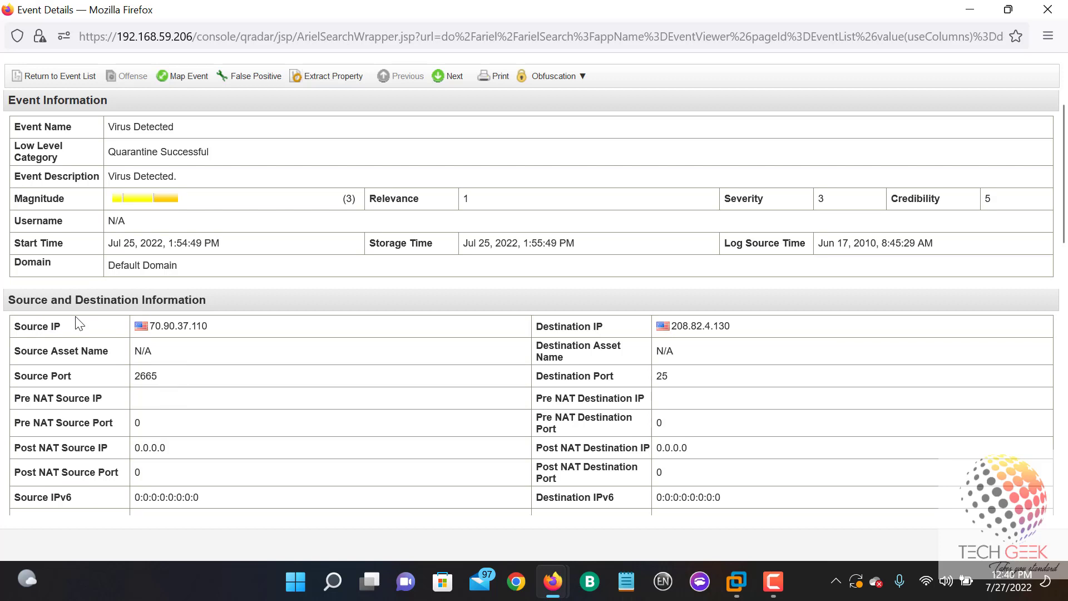
scroll(78, 323, "down", 3)
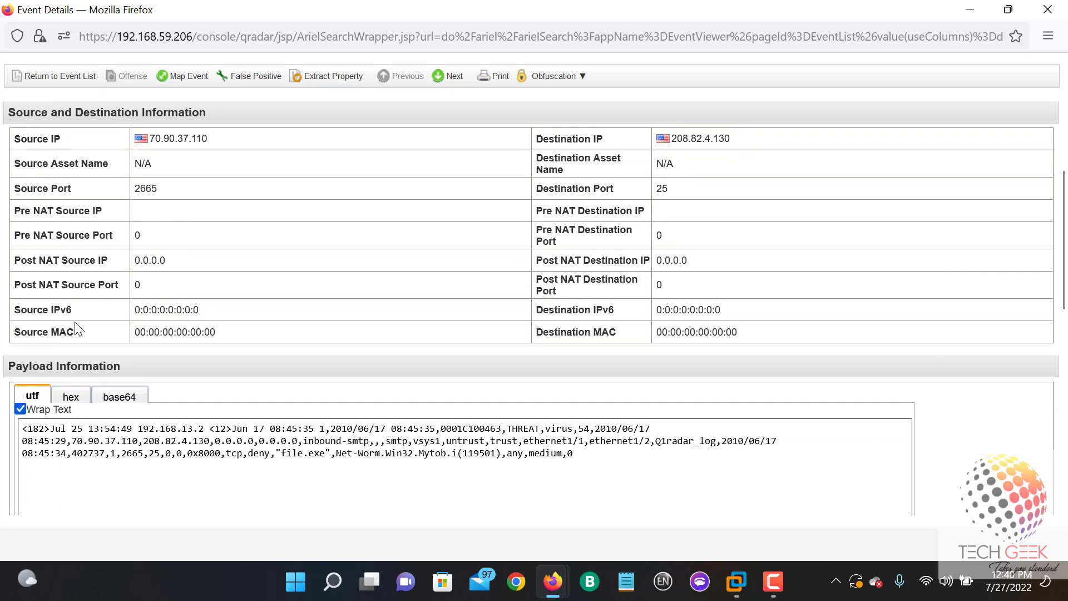
- Switch the payload's text wrapping off and back on, and examine the executable file name in the UTF payload
scroll(76, 328, "down", 2)
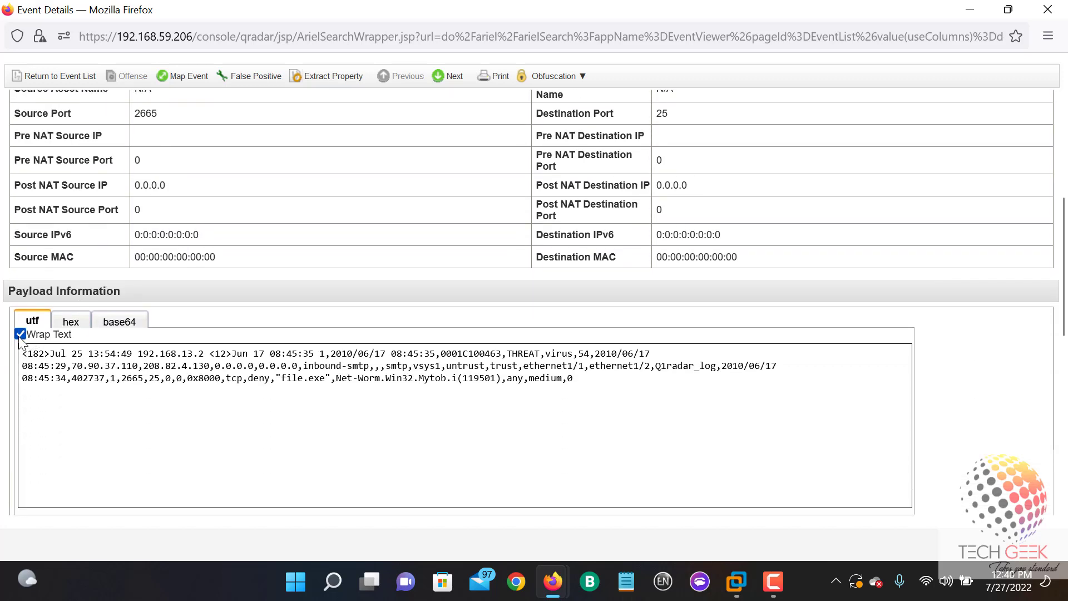
left_click(20, 335)
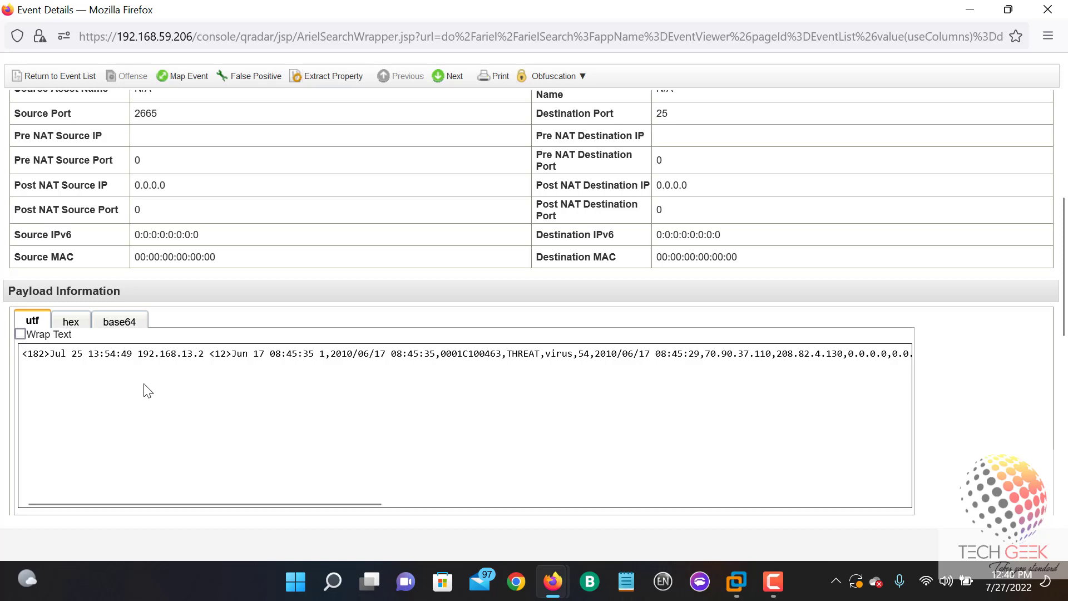
left_click(20, 335)
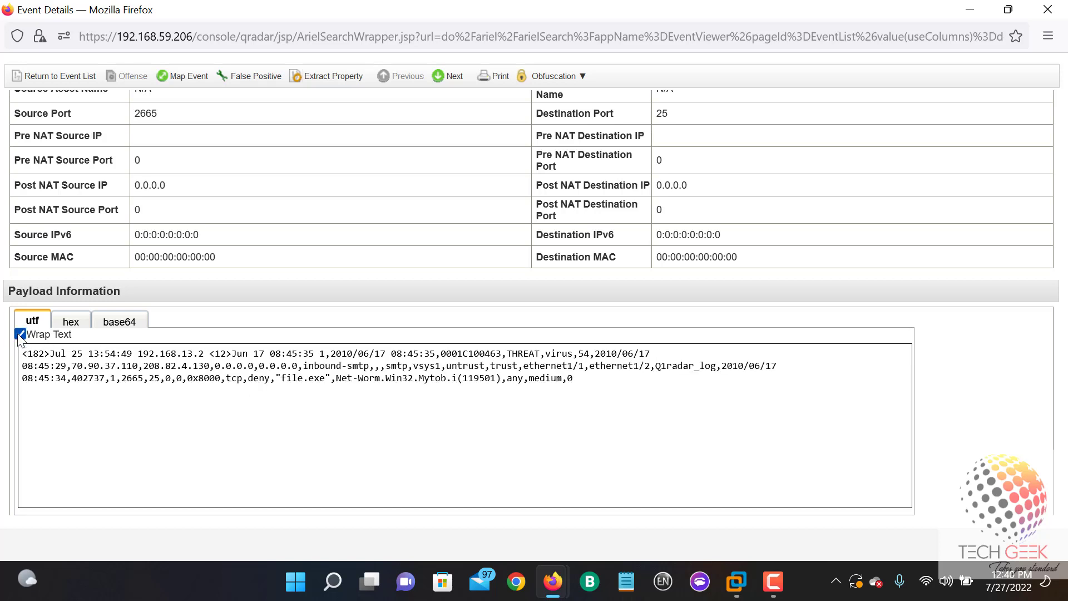
scroll(308, 420, "down", 1)
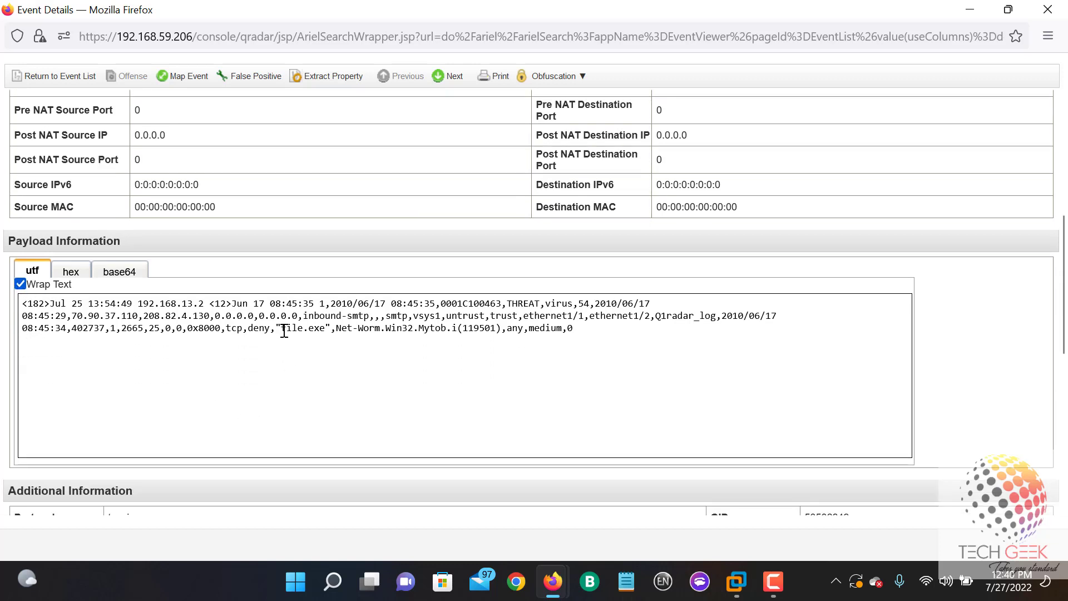
left_click_drag(277, 329, 331, 329)
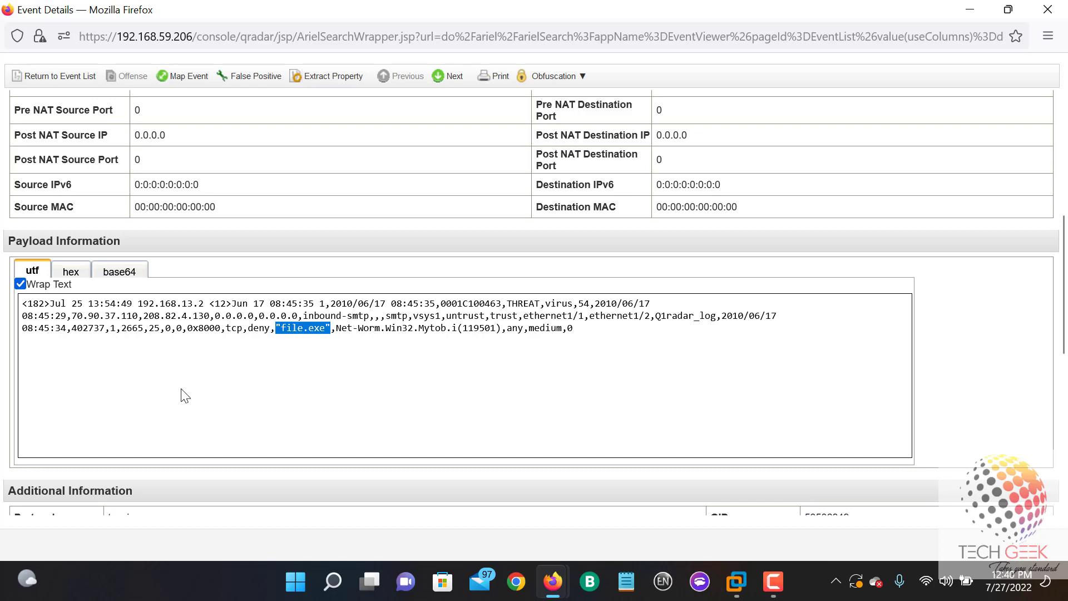
left_click(190, 312)
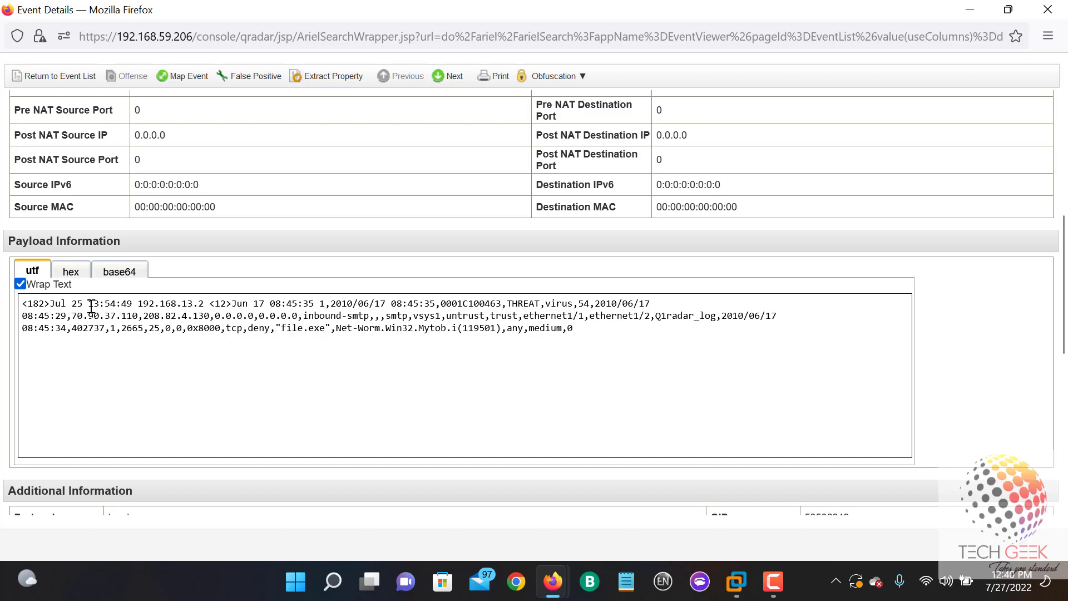
- Enlarge the event details page to 133% and examine the payload's timestamps, device address and THREAT,virus fields
left_click_drag(79, 303, 165, 304)
left_click(334, 443)
key("ctrl+plus")
key("ctrl+plus")
key("ctrl+plus")
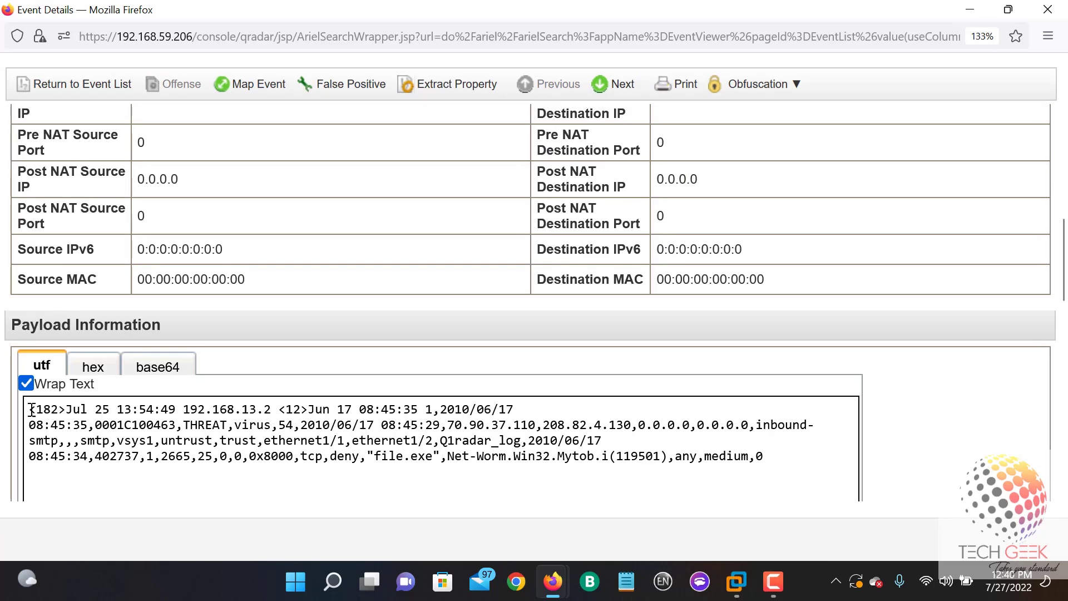
left_click_drag(51, 411, 465, 416)
left_click(247, 426)
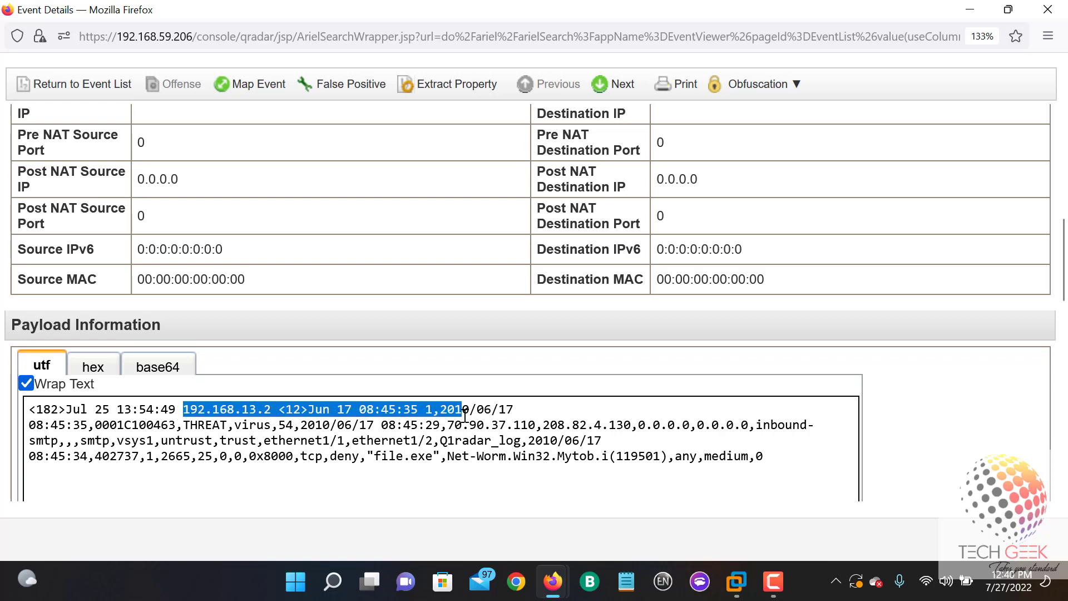
left_click_drag(131, 425, 542, 428)
left_click(381, 433)
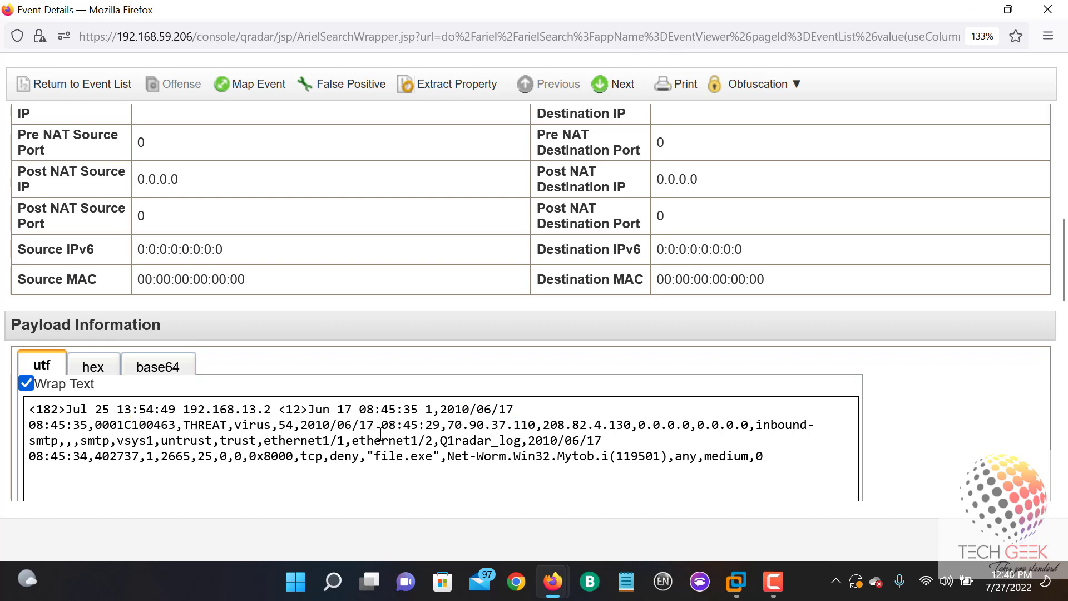
- Examine the rest of the payload, including its IP addresses, action, "file.exe" file name and Net-Worm.Win32.Mytob.i threat name
double_click(278, 429)
left_click(442, 429)
left_click_drag(634, 428, 623, 428)
left_click_drag(73, 457, 580, 440)
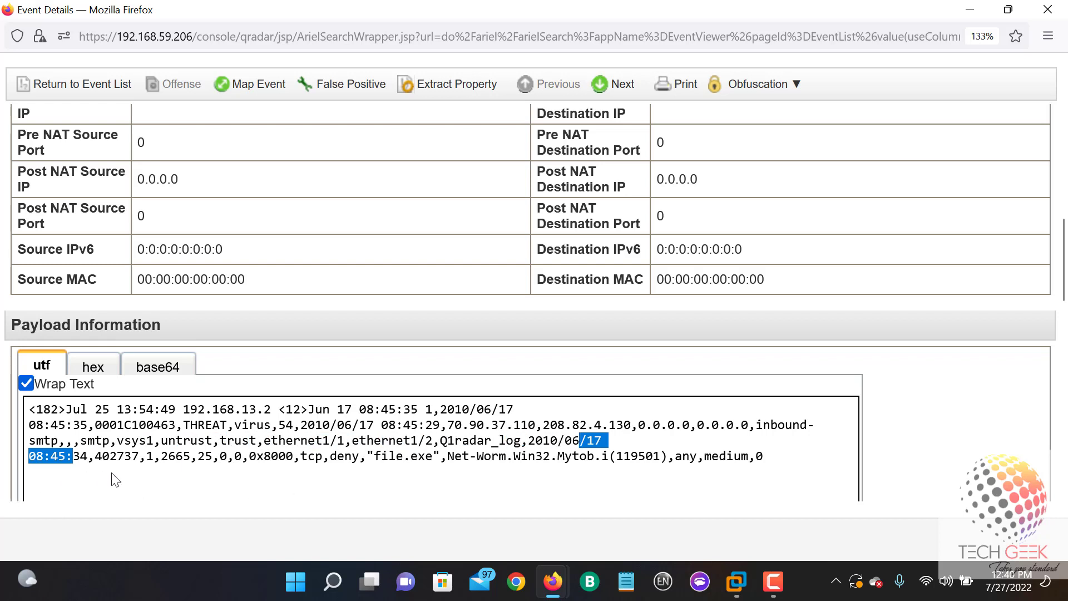
left_click(115, 457)
left_click_drag(29, 458, 446, 458)
left_click(371, 458)
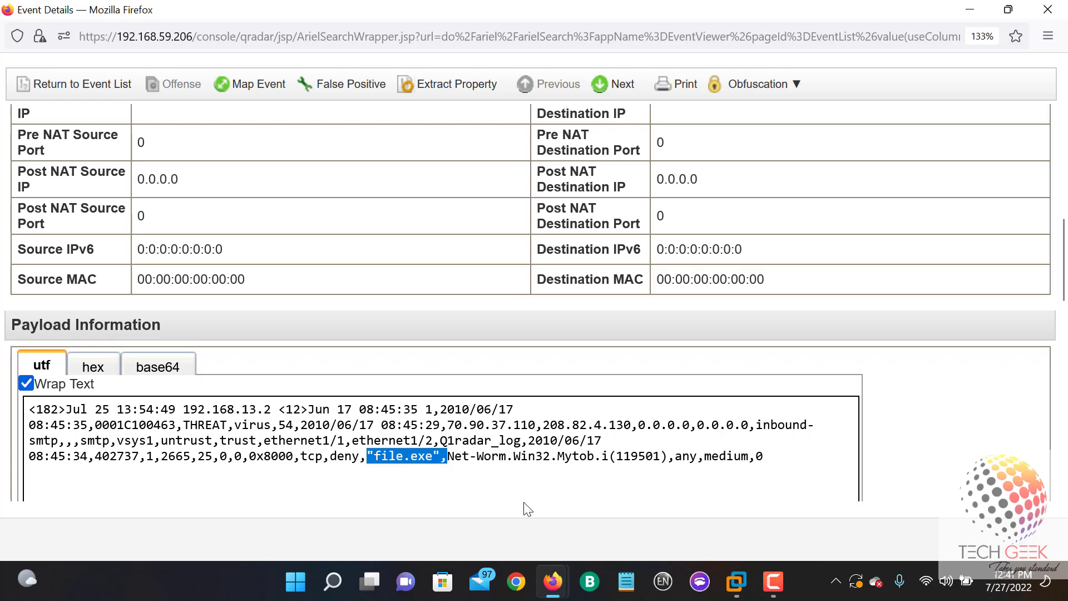
left_click(529, 487)
left_click_drag(446, 457, 612, 459)
left_click(447, 486)
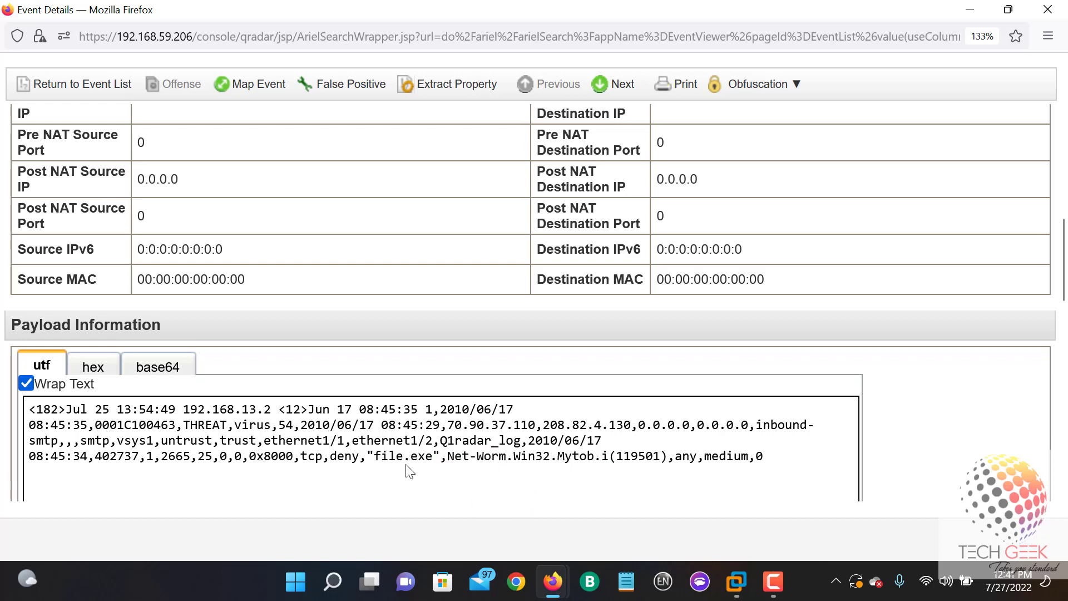
left_click_drag(376, 458, 427, 460)
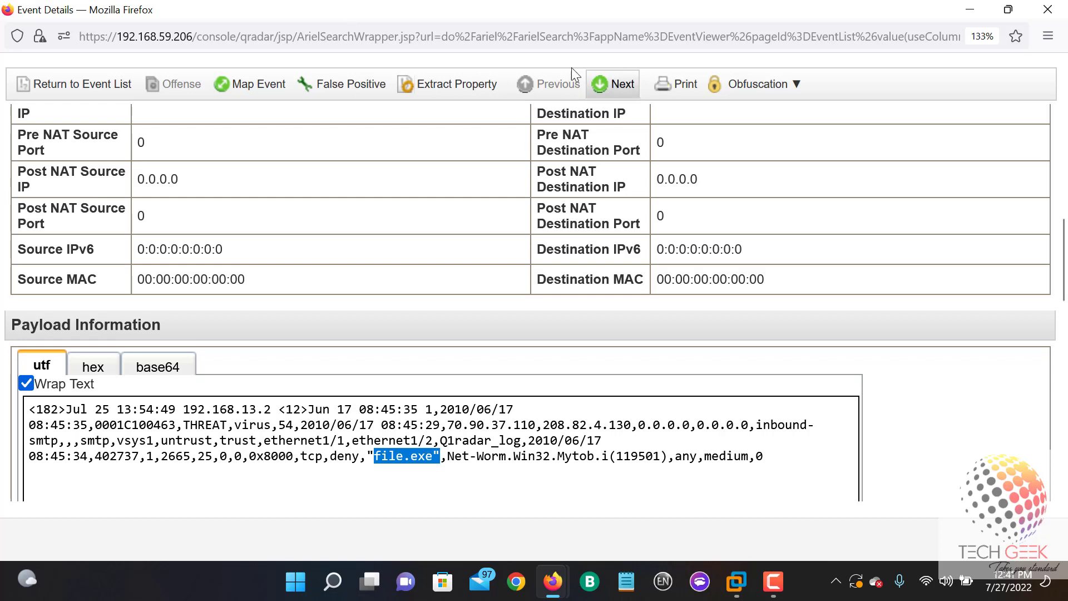
- Try to open the Extract Property window for the event, and close that window
left_click(460, 84)
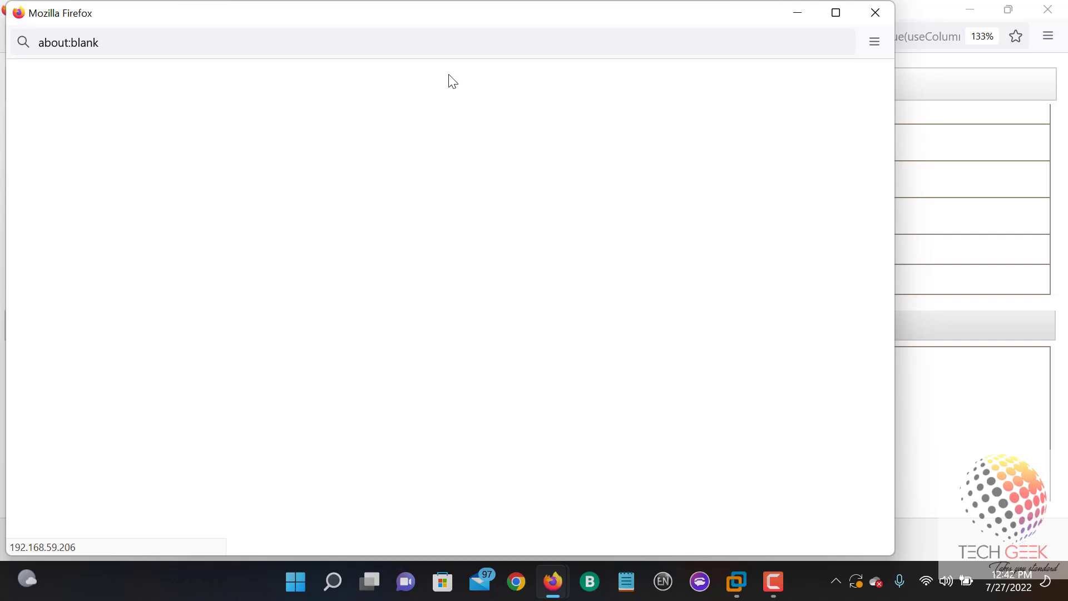
left_click_drag(503, 17, 482, 3)
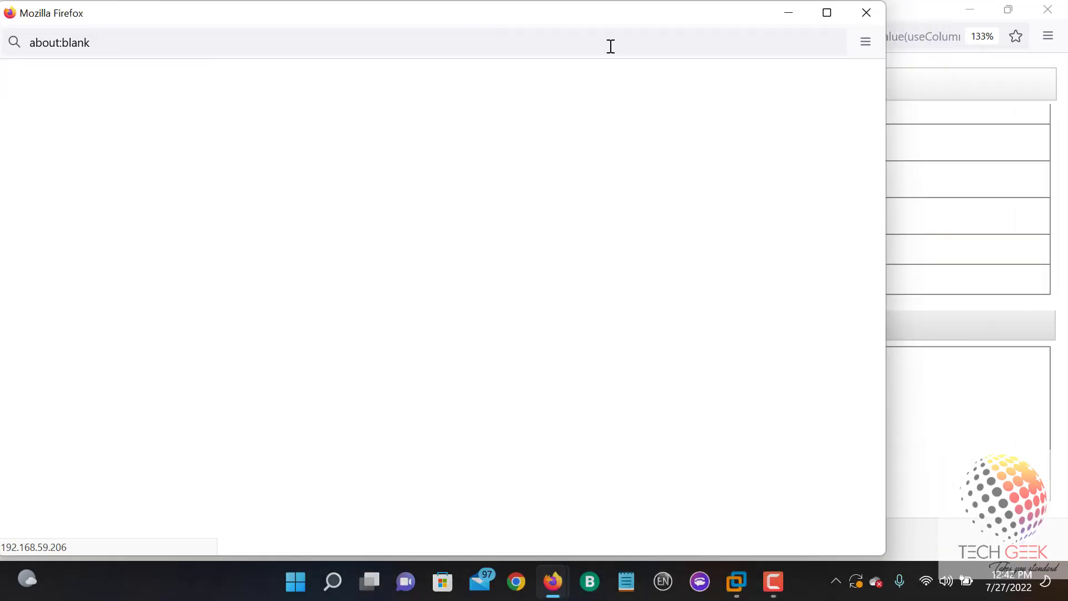
left_click(825, 15)
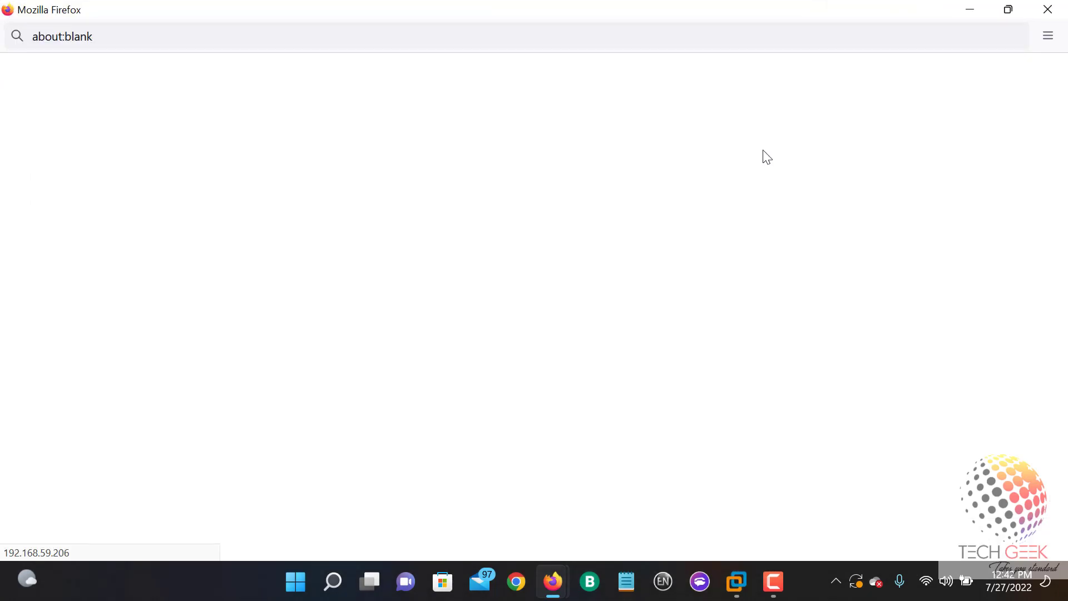
key("ctrl+minus")
key("ctrl+minus")
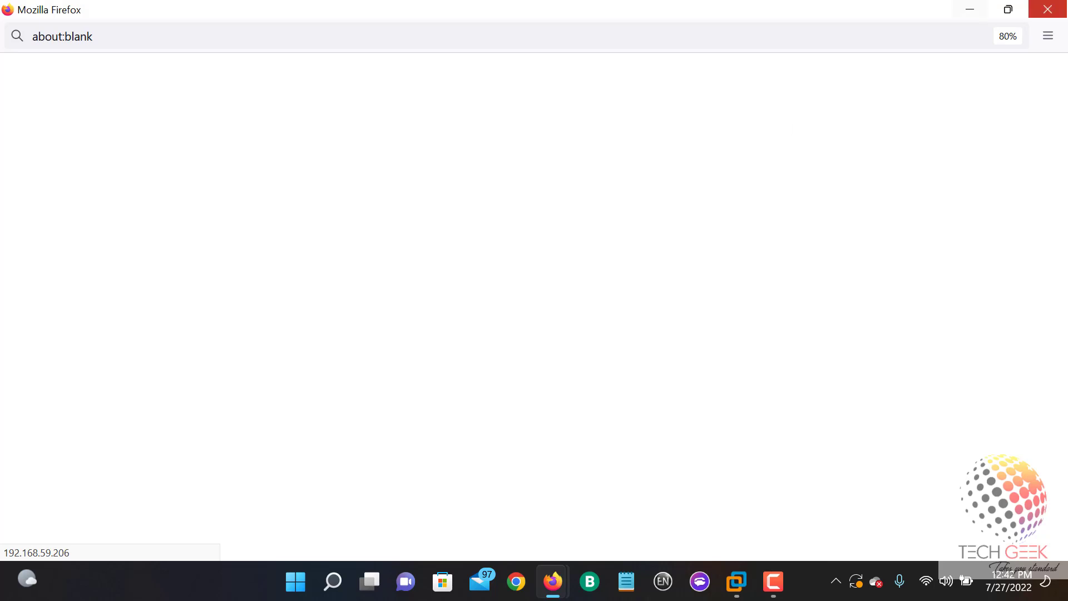
left_click(1008, 10)
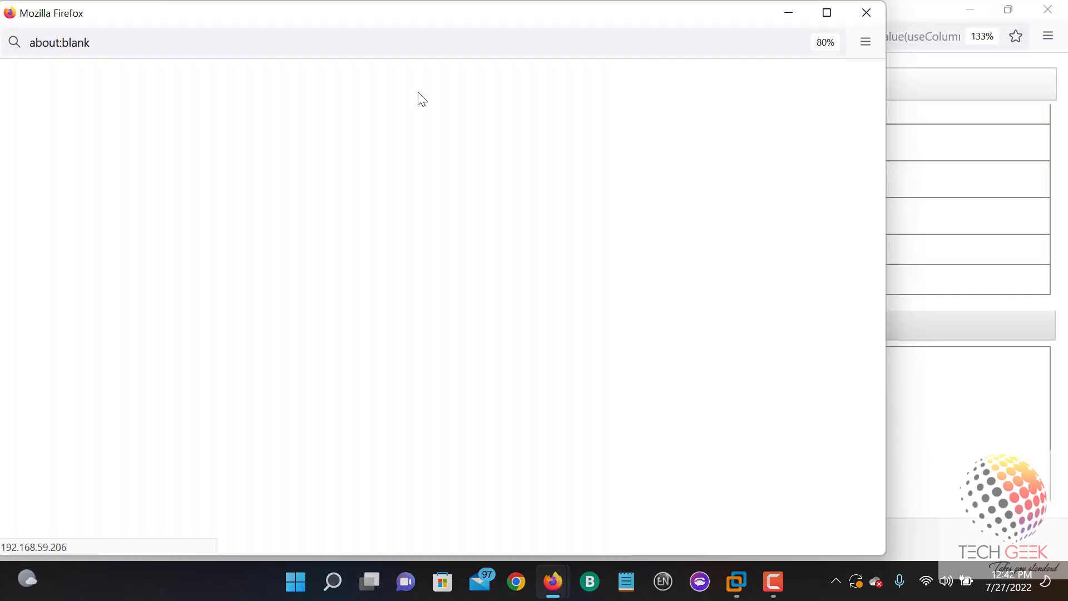
left_click_drag(279, 3, 513, 82)
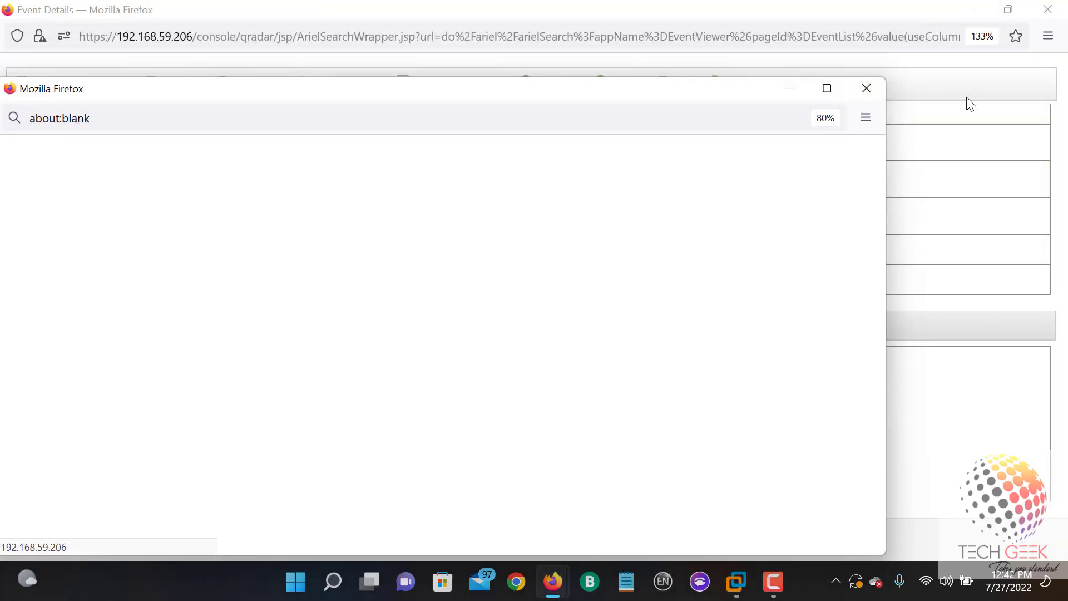
left_click(879, 94)
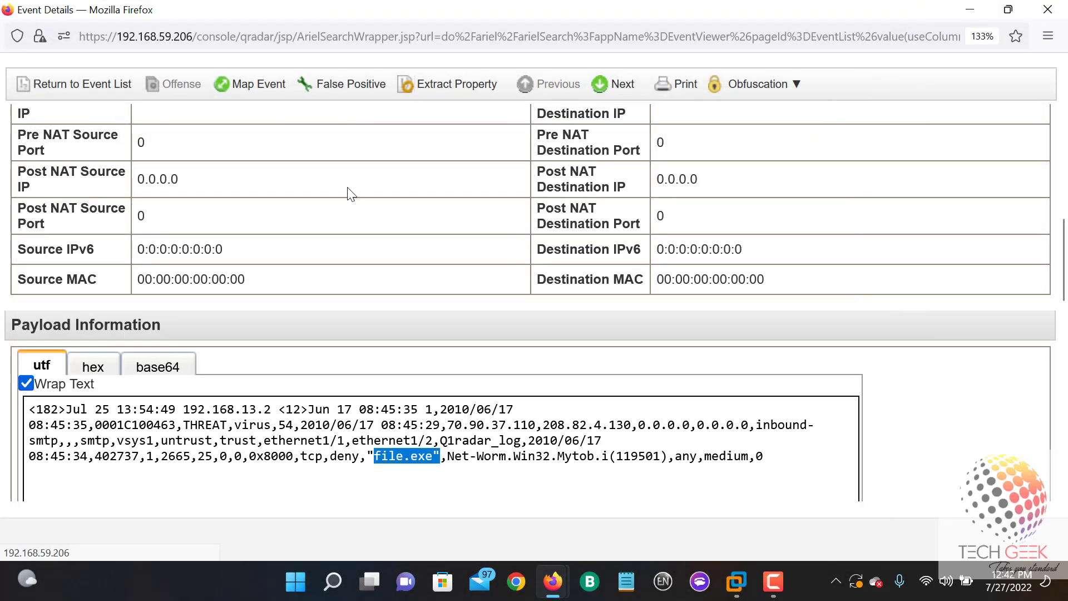
- Reduce the event details page to 110% and open the Extract Property window again
key("ctrl+minus")
key("ctrl+minus")
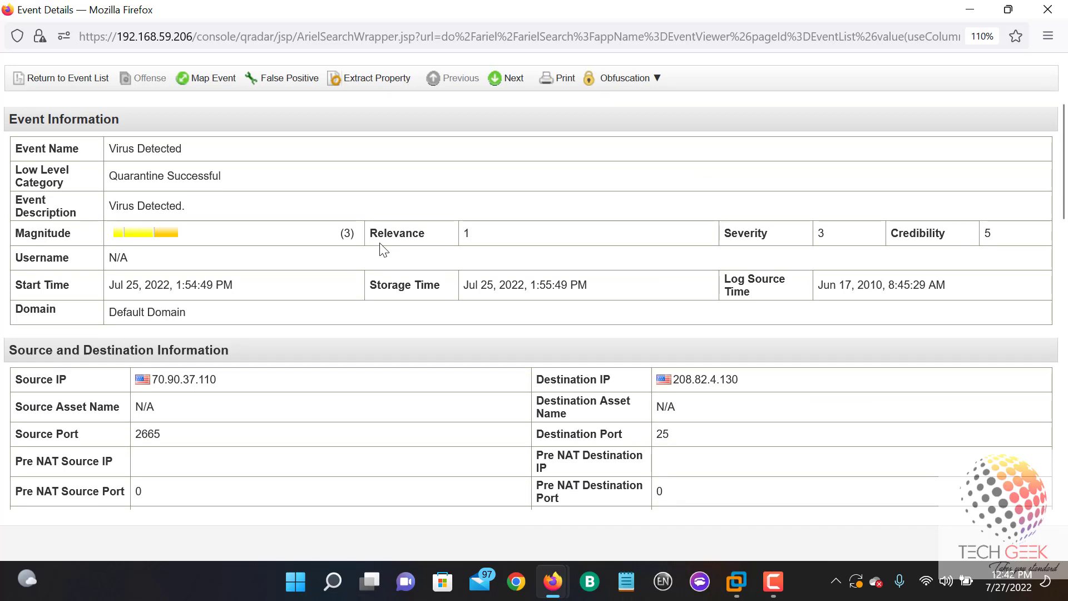
scroll(379, 246, "down", 3)
scroll(373, 223, "up", 3)
scroll(367, 178, "down", 2)
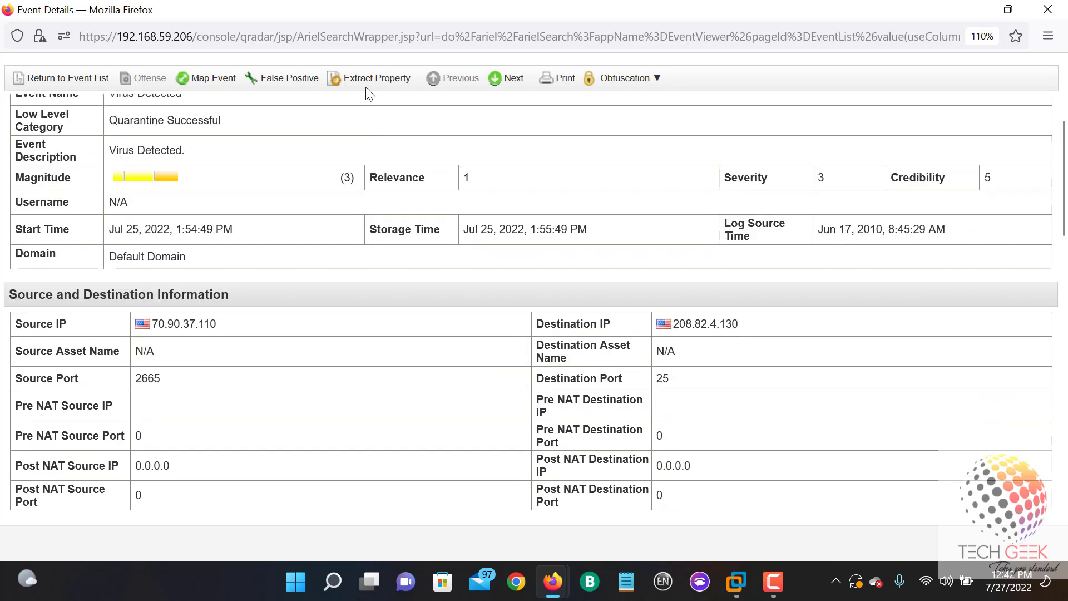
left_click(366, 77)
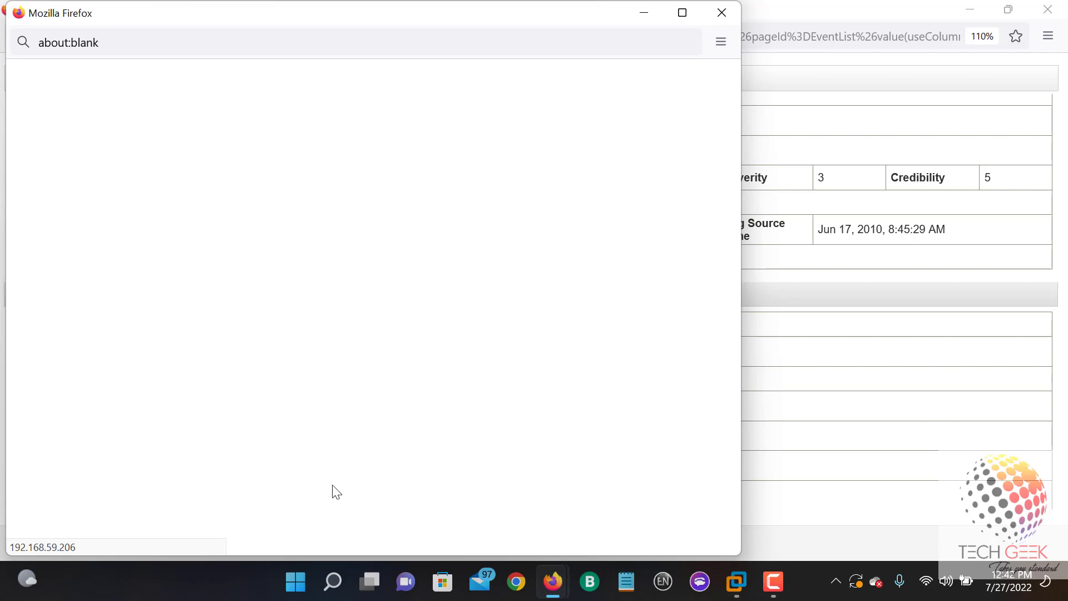
- Request the Windows taskbar settings, and minimize the Event Details window and the main QRadar window
left_click(780, 593)
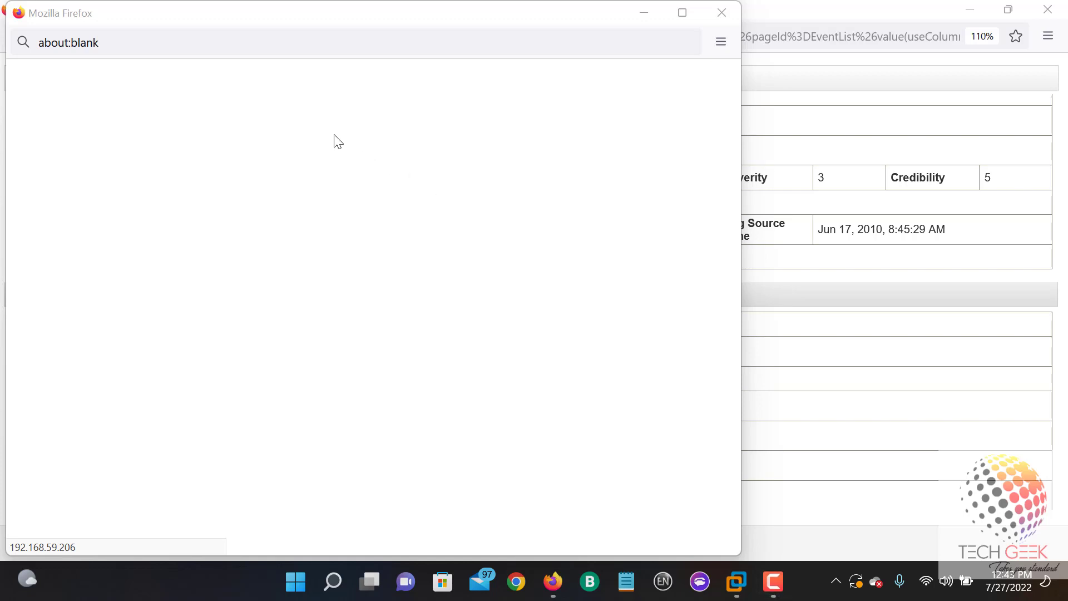
right_click(195, 589)
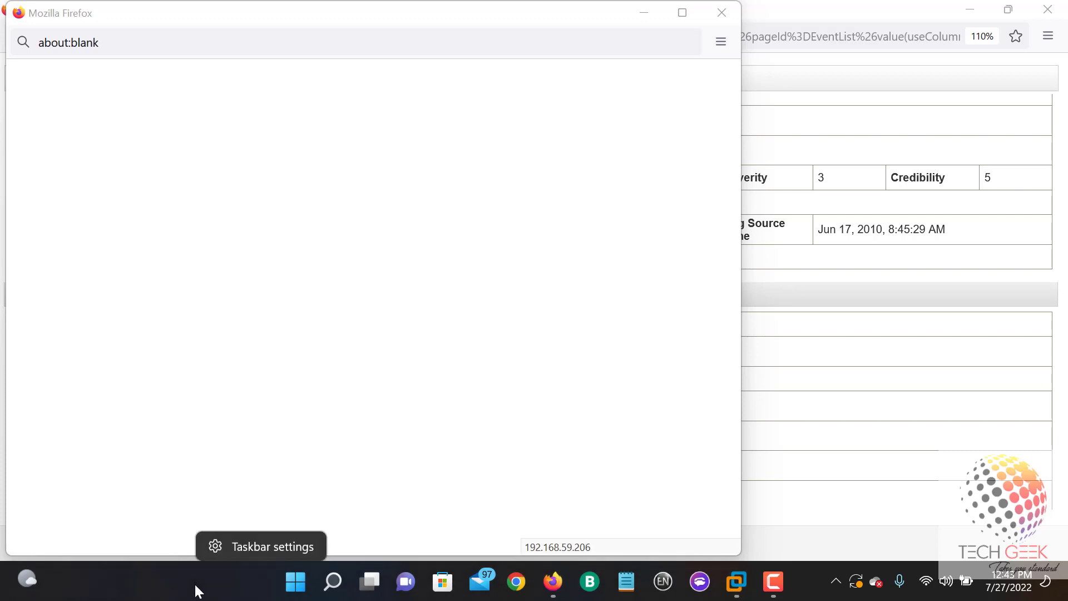
left_click(229, 552)
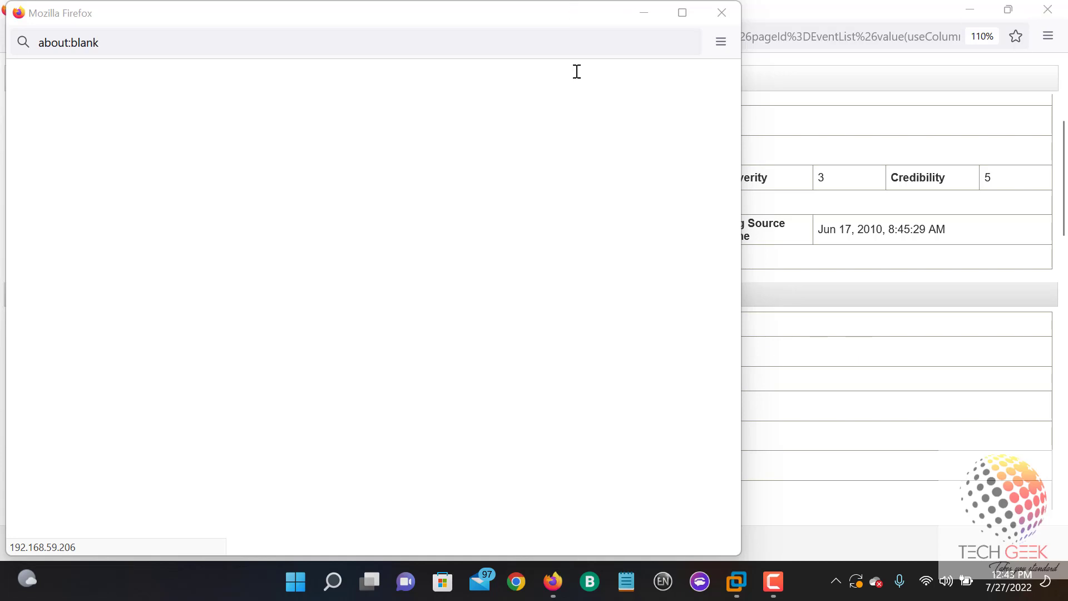
left_click(969, 9)
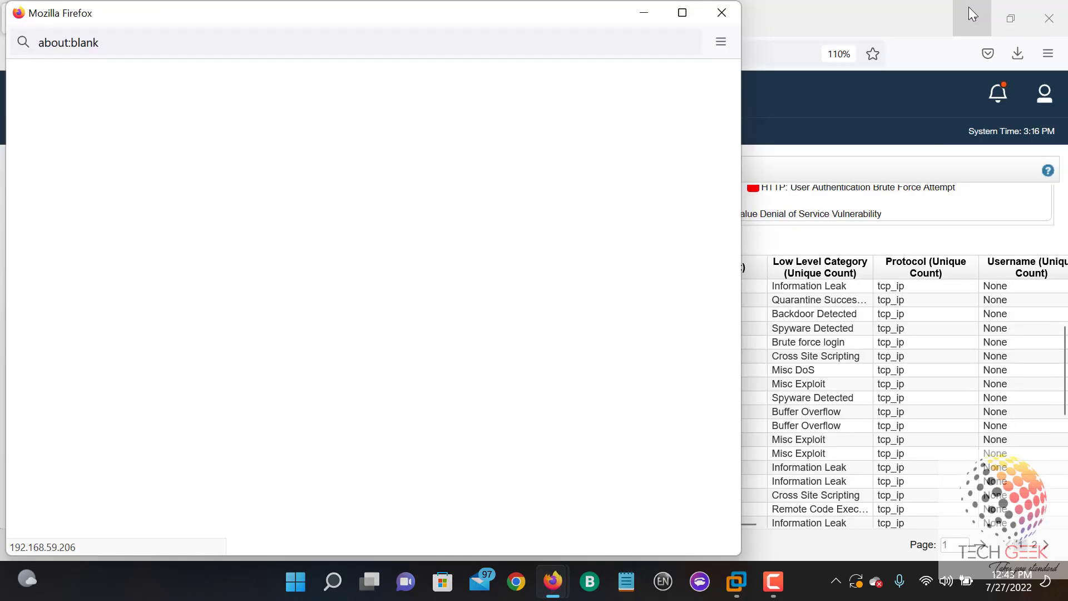
left_click(969, 8)
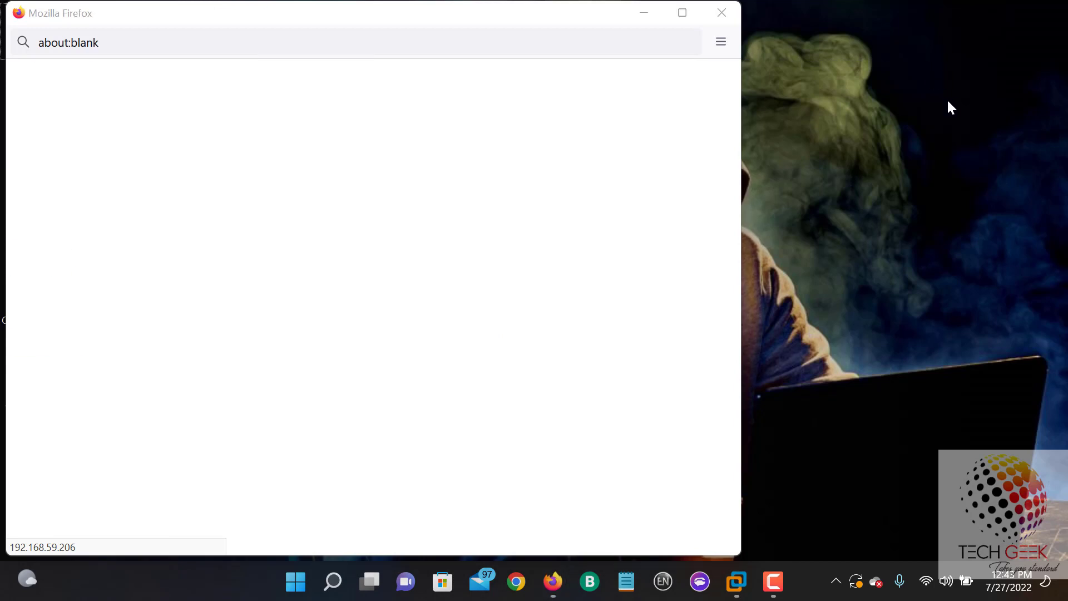
- Refresh the Windows desktop
right_click(937, 118)
left_click(937, 118)
right_click(822, 171)
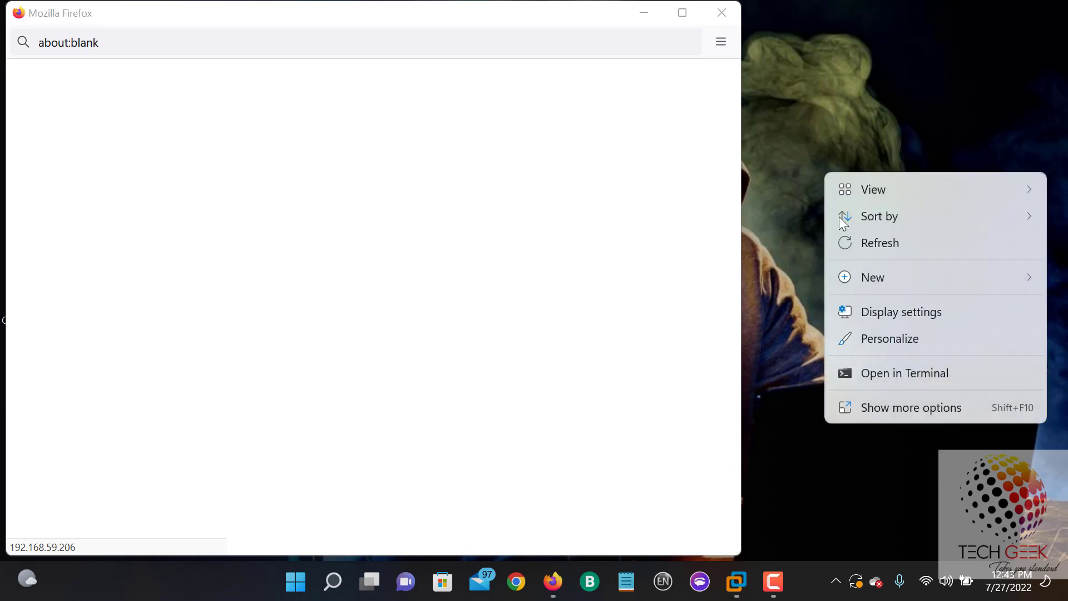
left_click(883, 242)
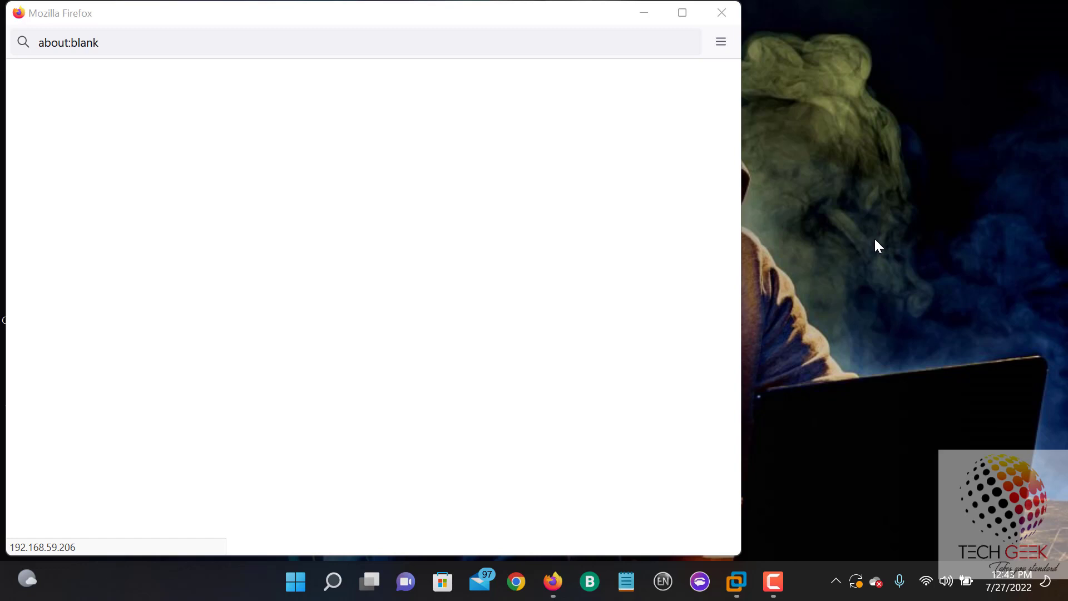
- Move the blank Firefox window aside, look through the Windows taskbar settings, and close the Settings window
key("super+i")
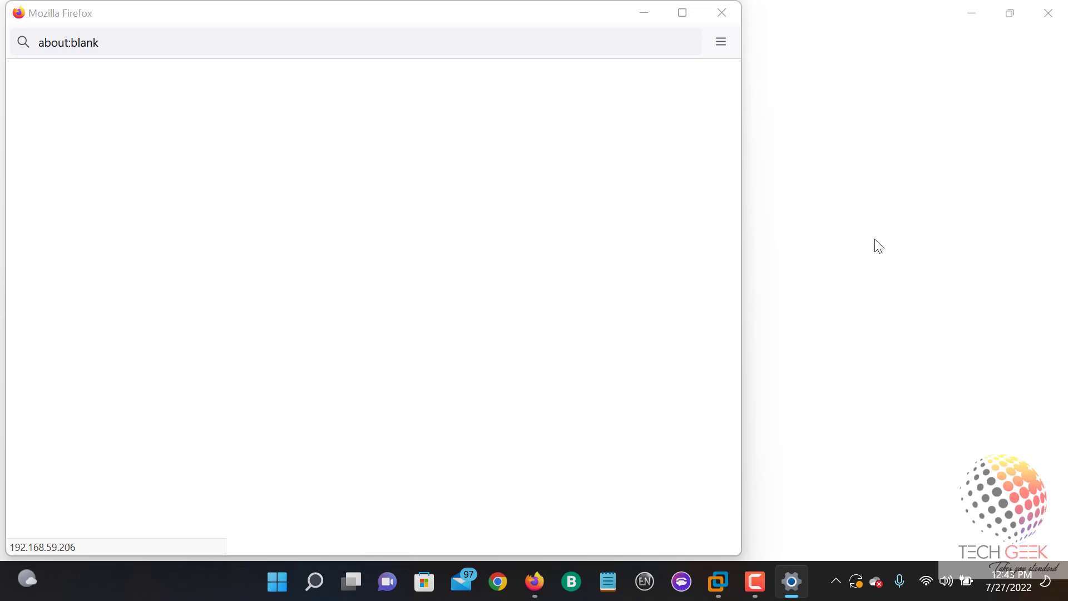
left_click(371, 20)
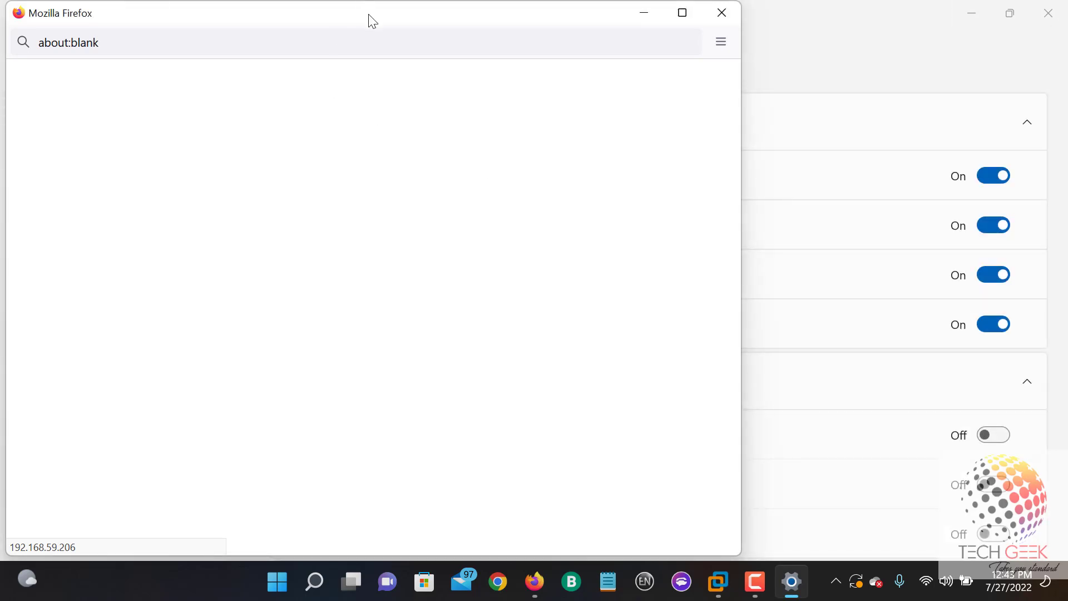
left_click_drag(372, 20, 504, 334)
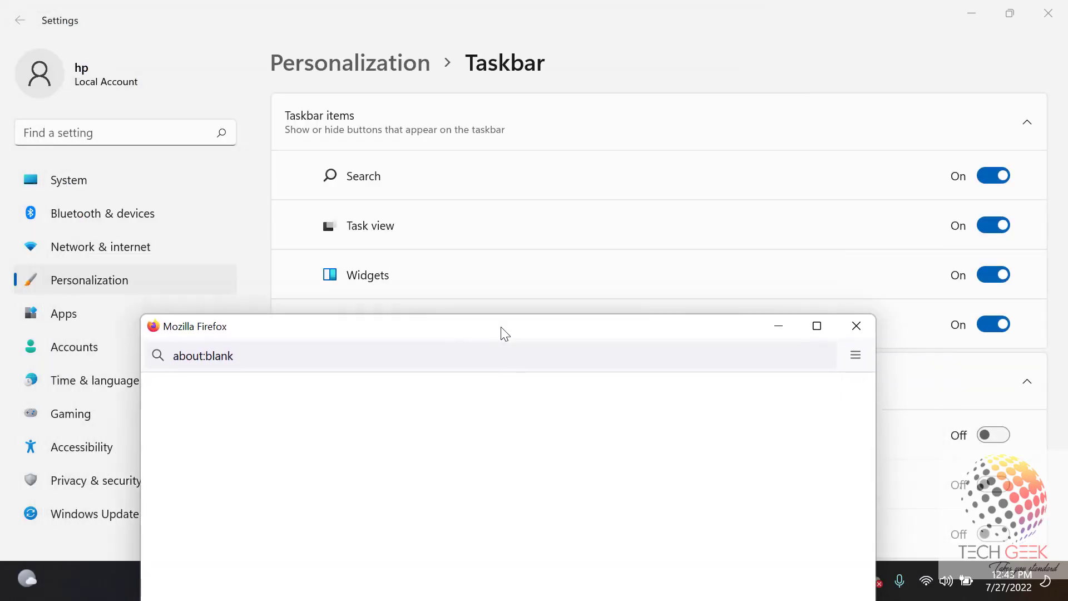
left_click(435, 223)
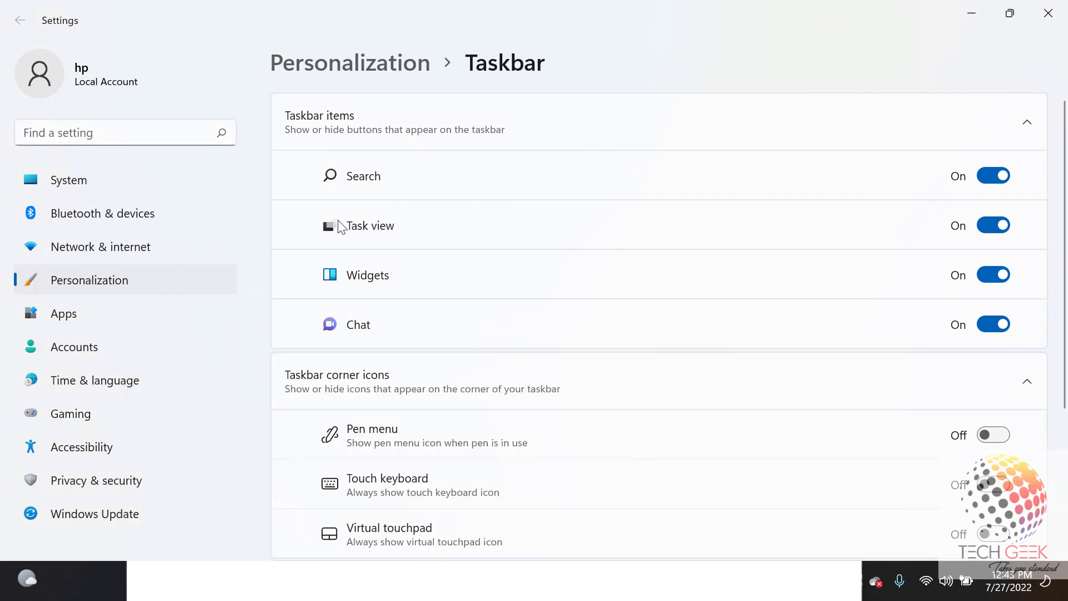
scroll(341, 227, "down", 3)
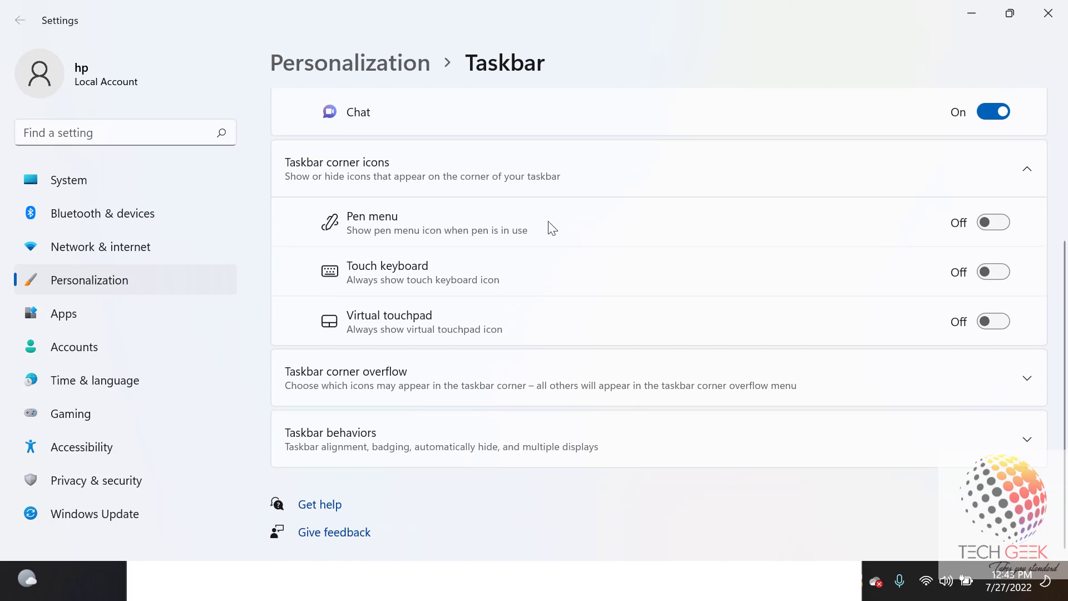
left_click(1049, 13)
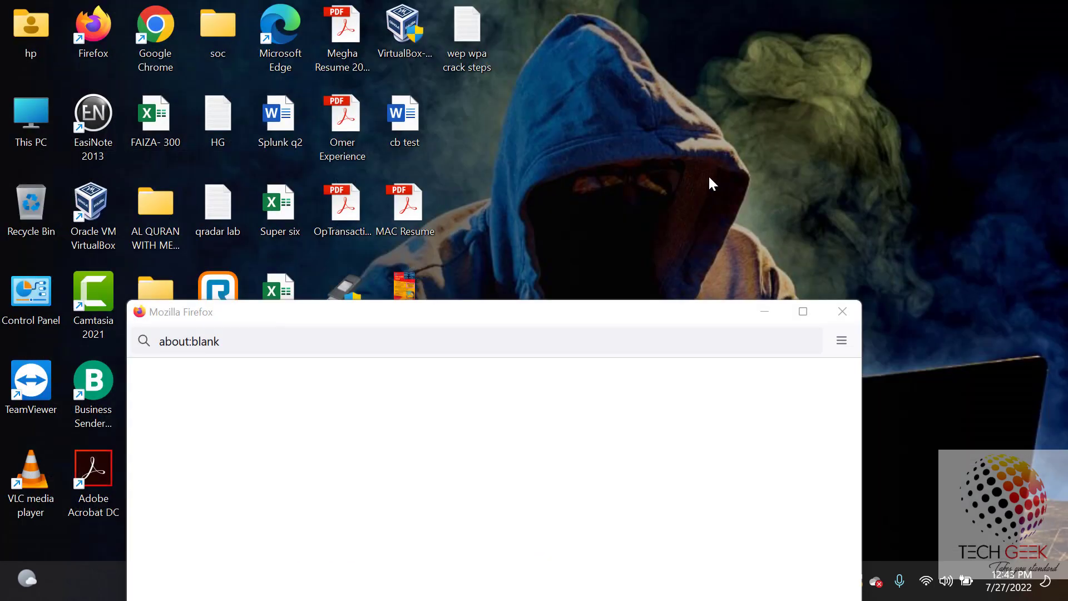
- Bring the Custom Event Property Definition window in front of the Event Details window and maximize it
left_click_drag(611, 304, 561, 16)
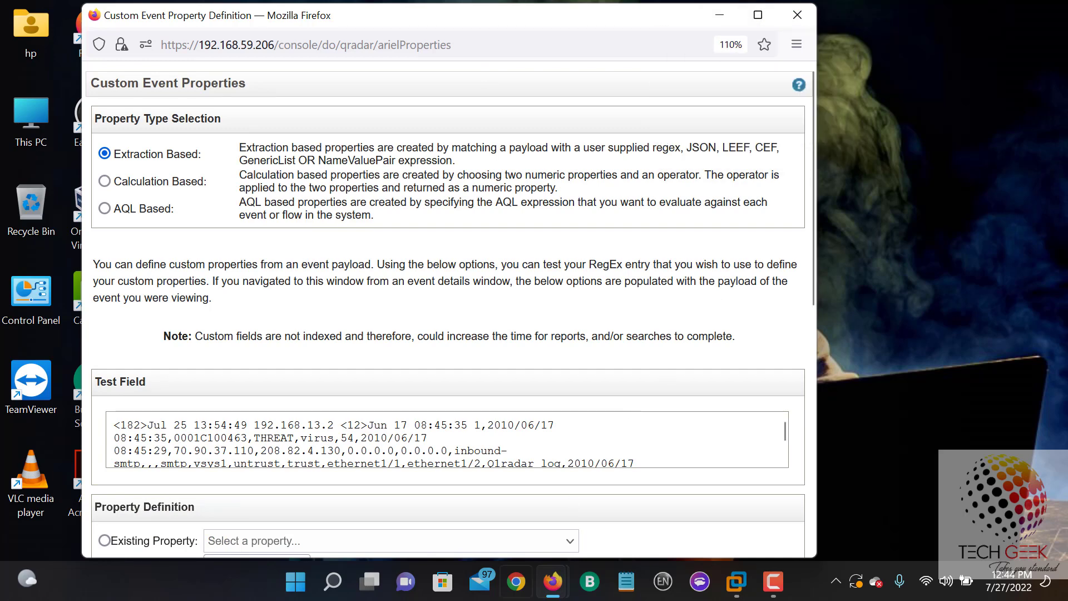
mouse_move(553, 593)
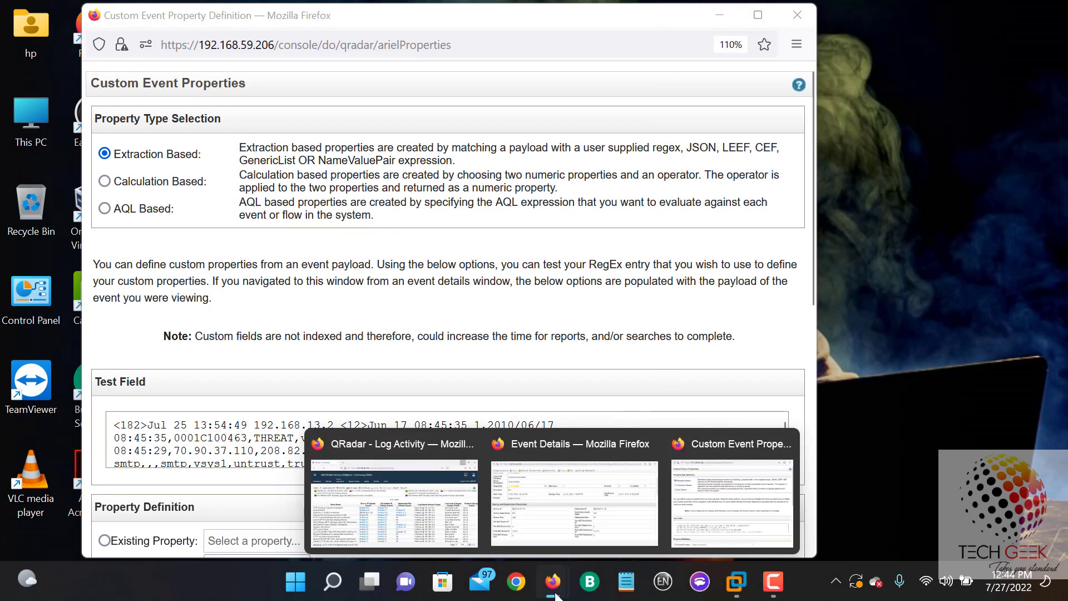
left_click(572, 500)
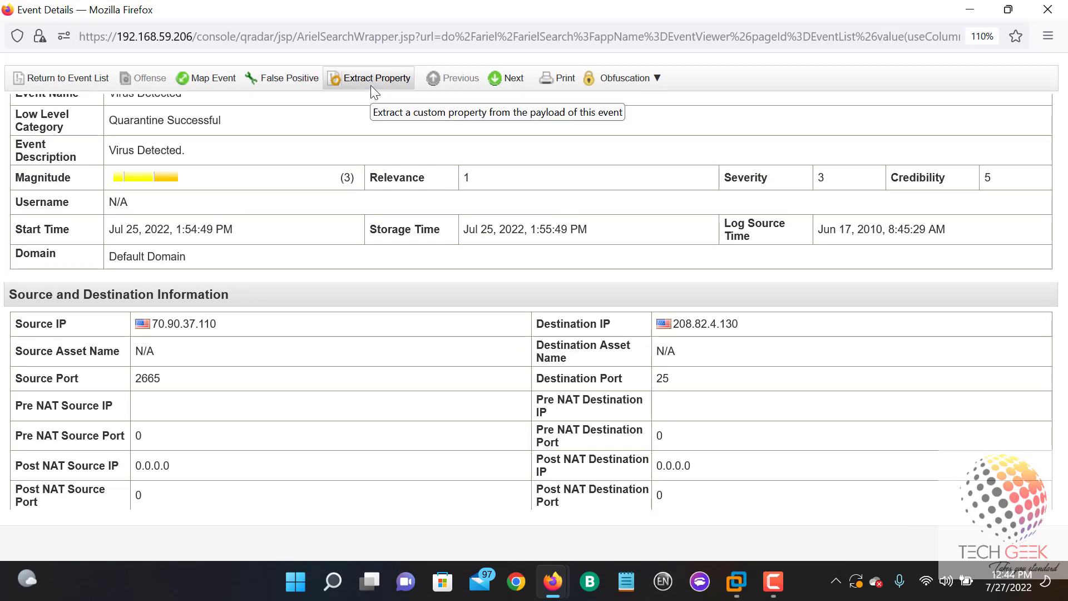
mouse_move(559, 585)
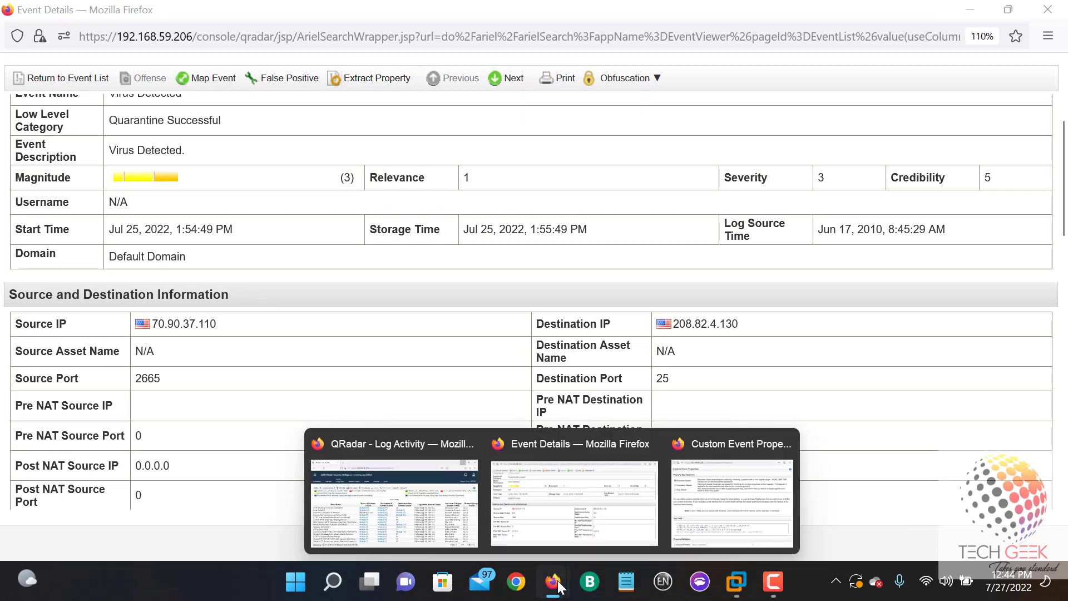
left_click(714, 488)
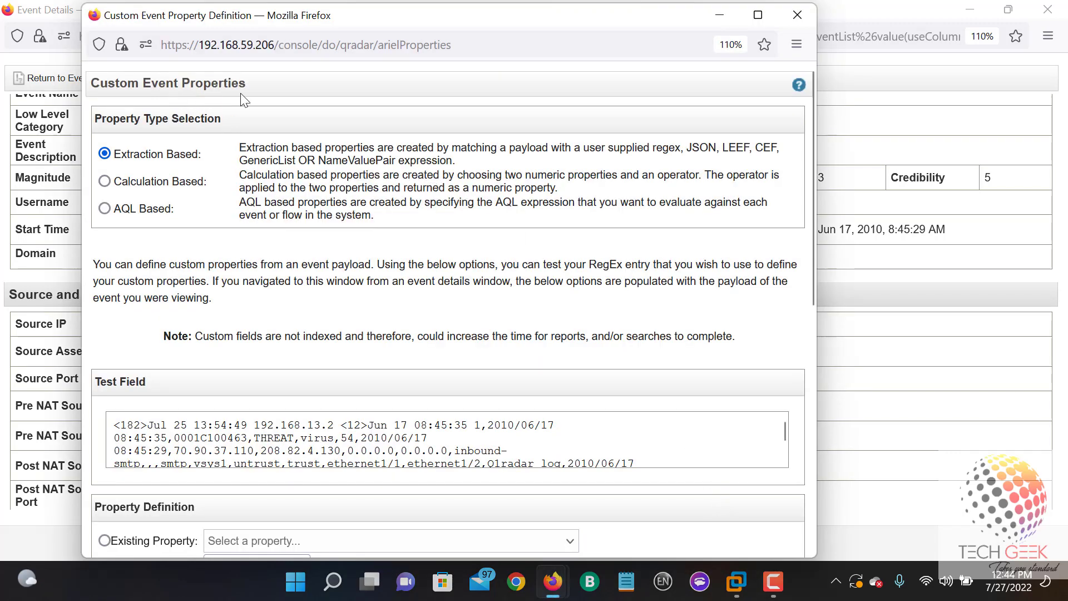
left_click(758, 16)
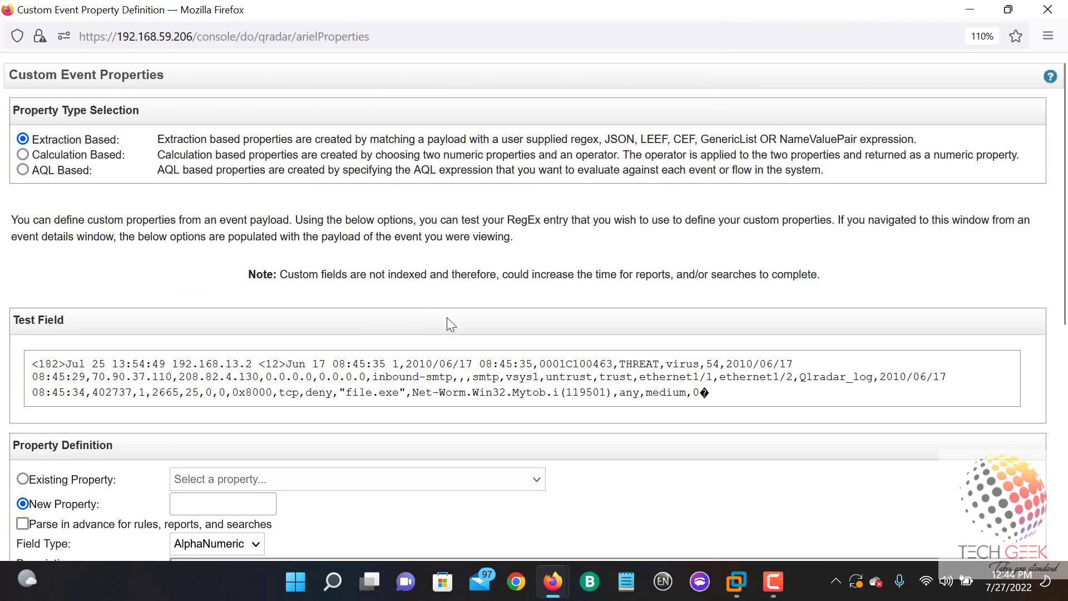
- Try the Existing Property option, view its list of properties, and switch back to New Property
scroll(449, 326, "down", 6)
scroll(90, 188, "up", 1)
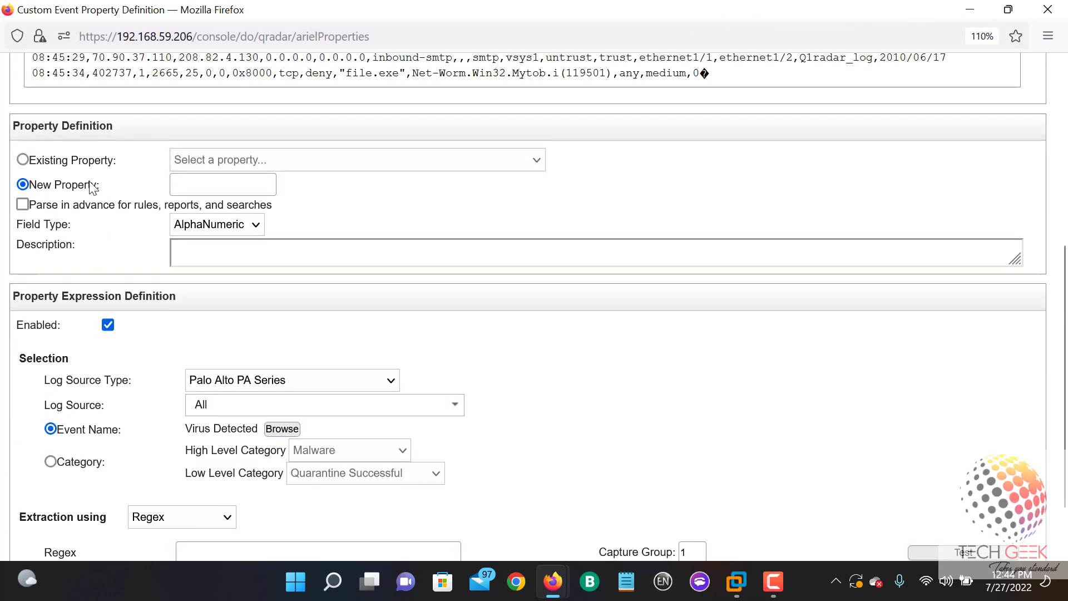
scroll(91, 188, "up", 1)
left_click(23, 184)
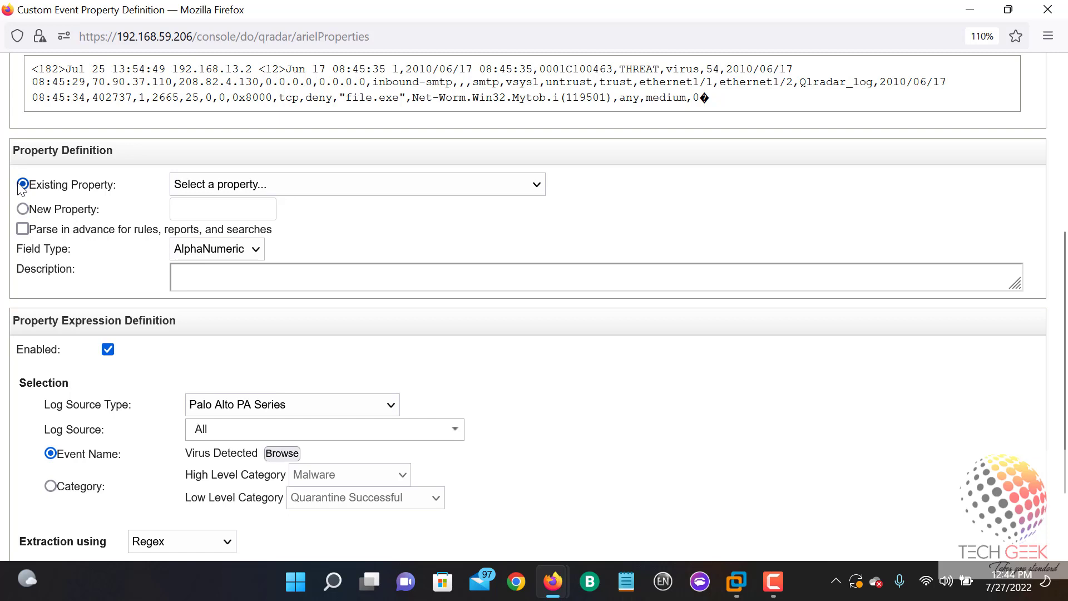
left_click(257, 189)
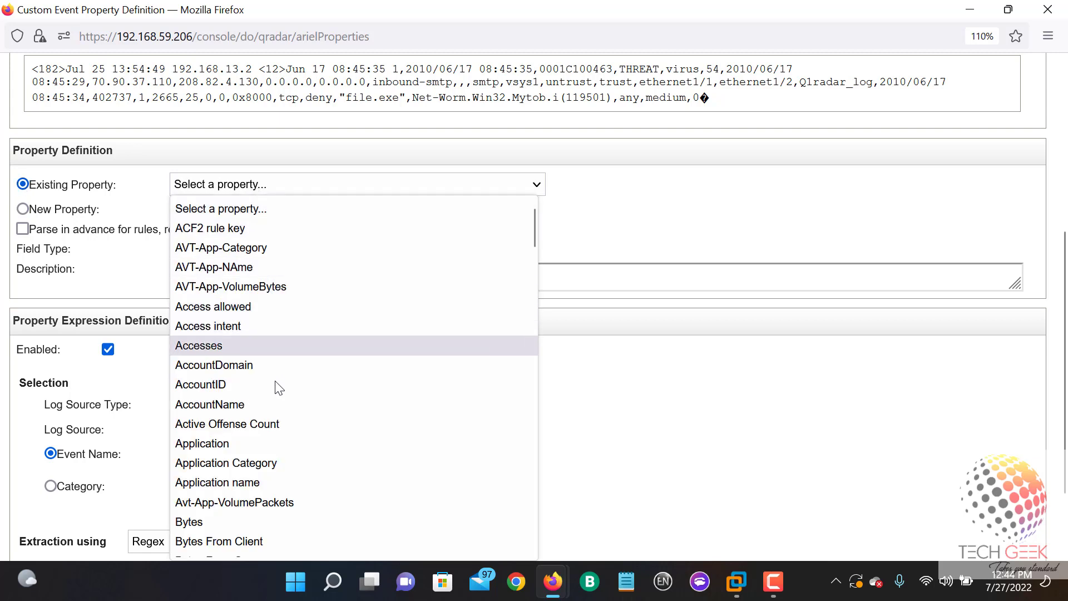
left_click(22, 210)
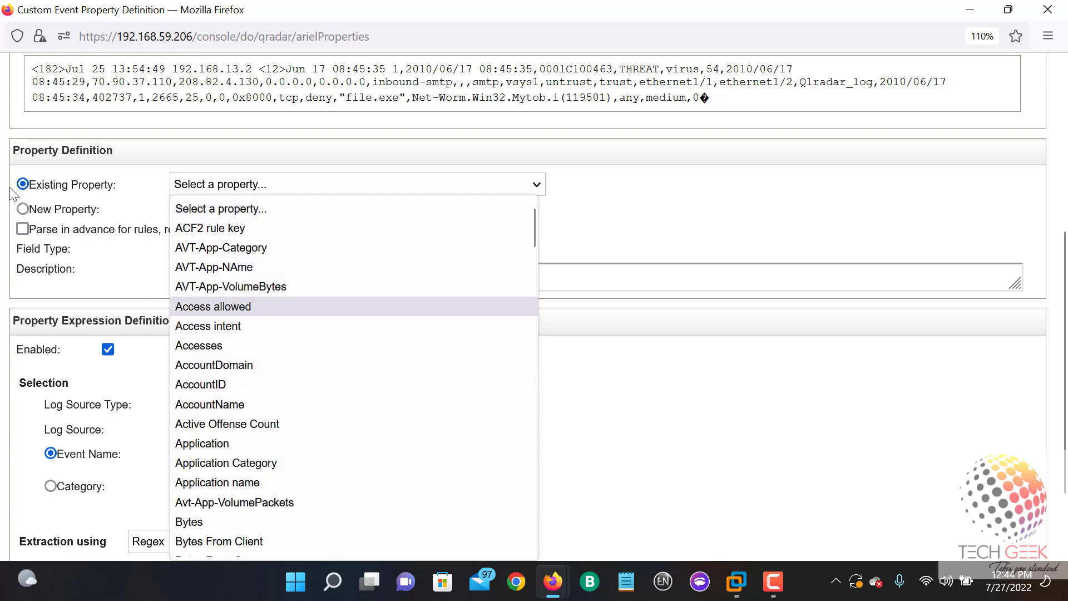
- Name the new property PA_Malicious_Attachment and enable parsing in advance for rules, reports, and searches
left_click(243, 207)
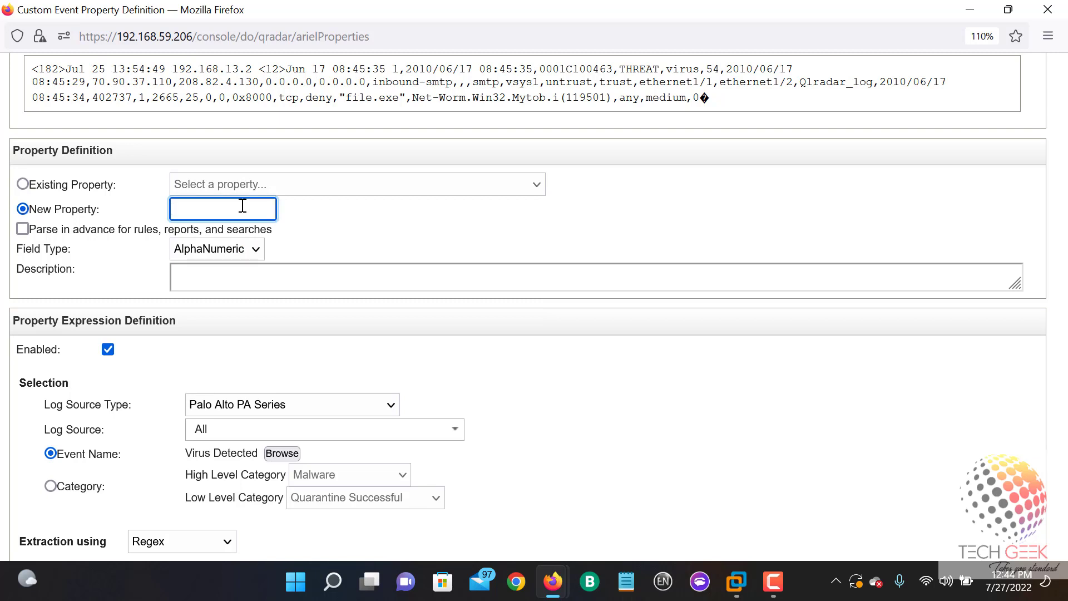
type("attac")
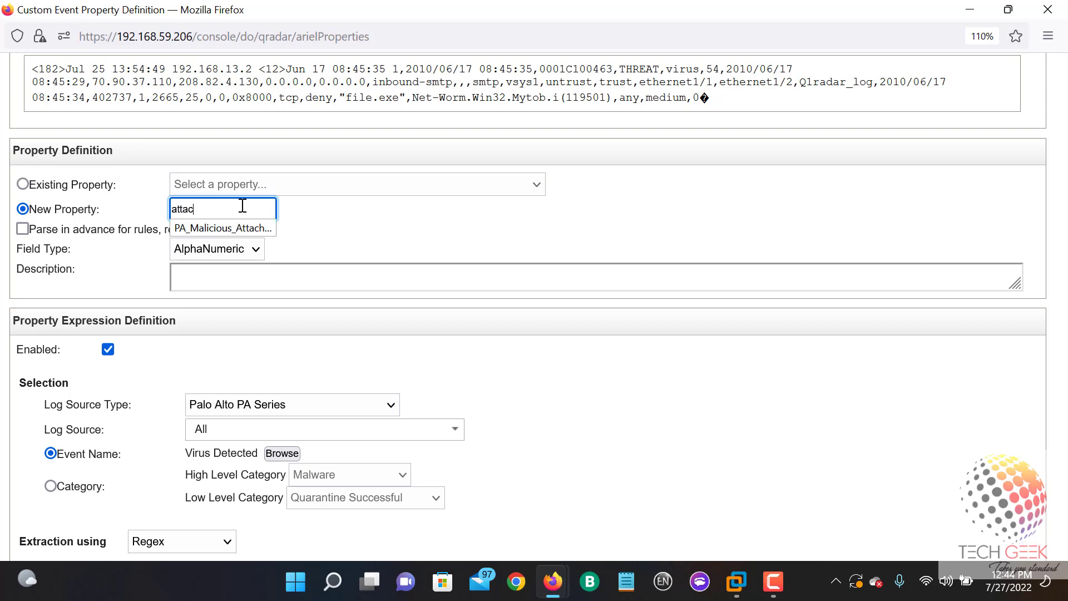
key("Down")
key("Return")
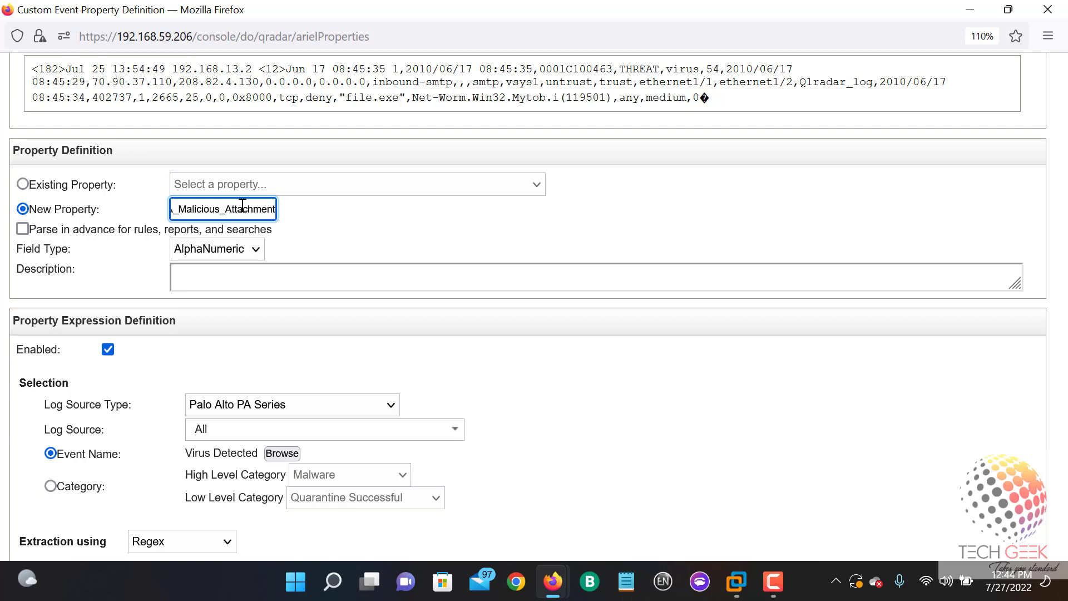
left_click(243, 211)
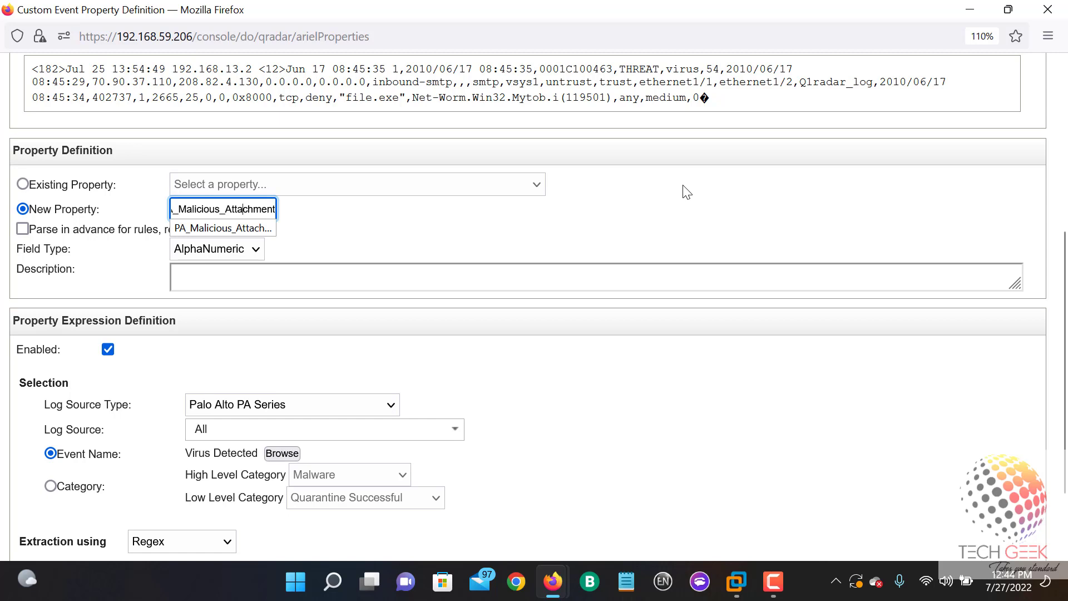
key("Escape")
key("Home")
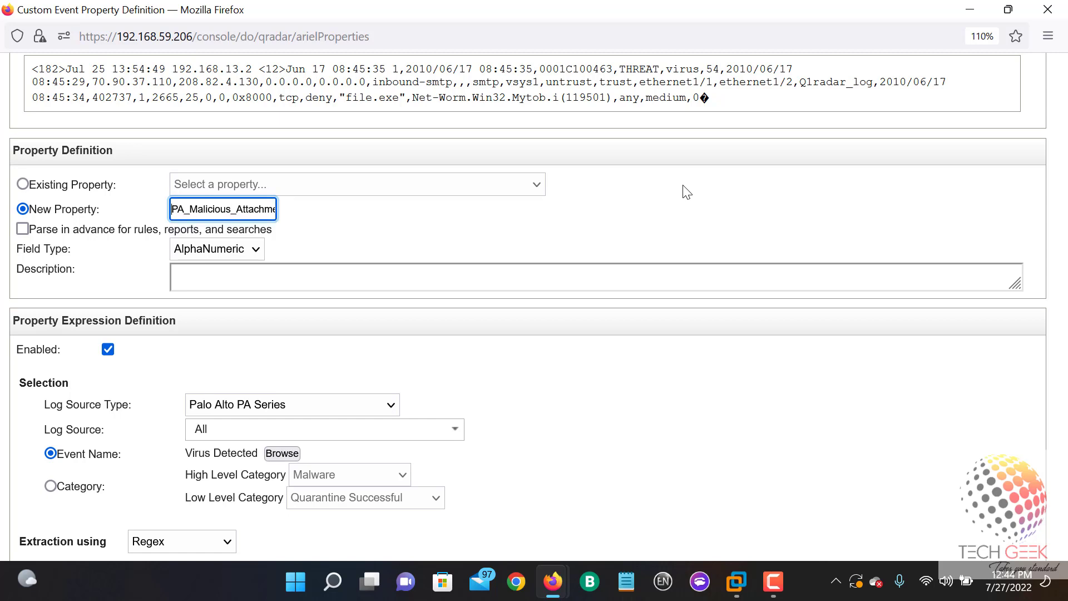
key("End")
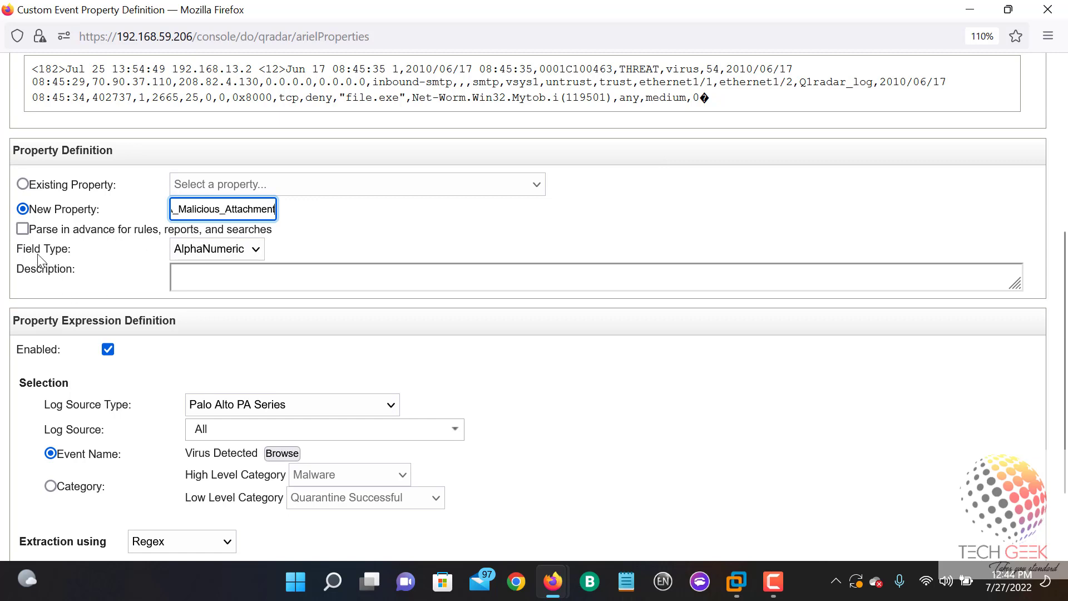
left_click(22, 230)
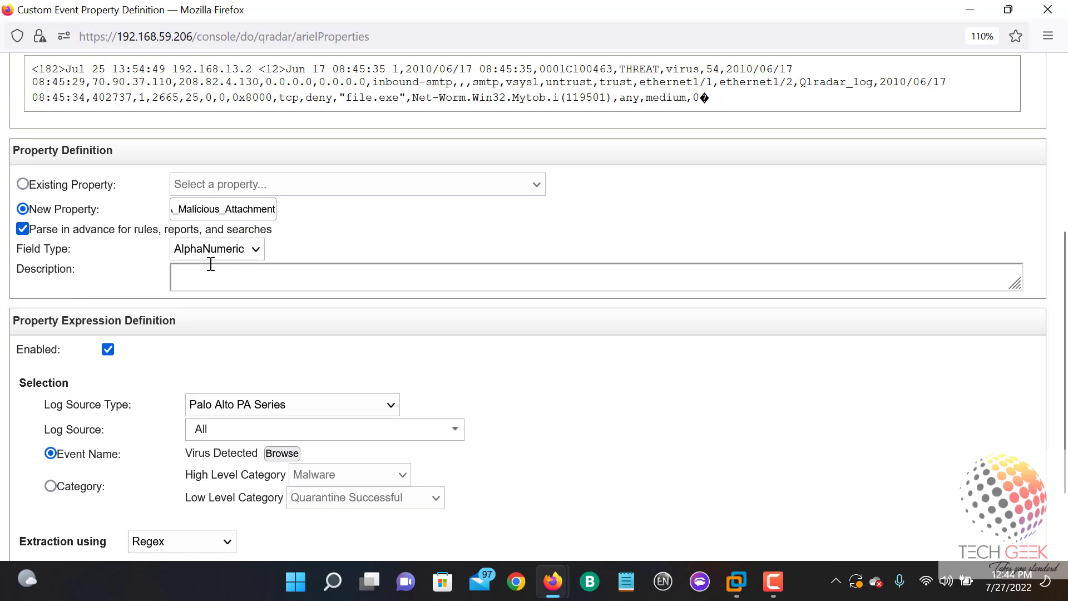
- Highlight the quoted file name "file.exe" in the Test Field payload
scroll(558, 333, "up", 1)
scroll(559, 337, "up", 5)
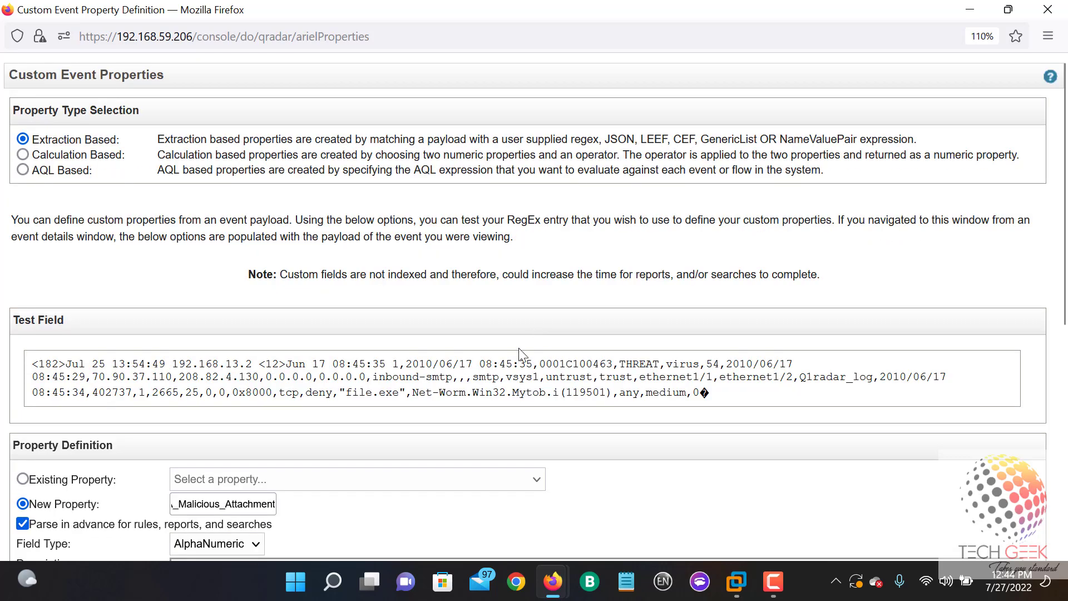
left_click_drag(336, 391, 408, 396)
left_click(420, 395)
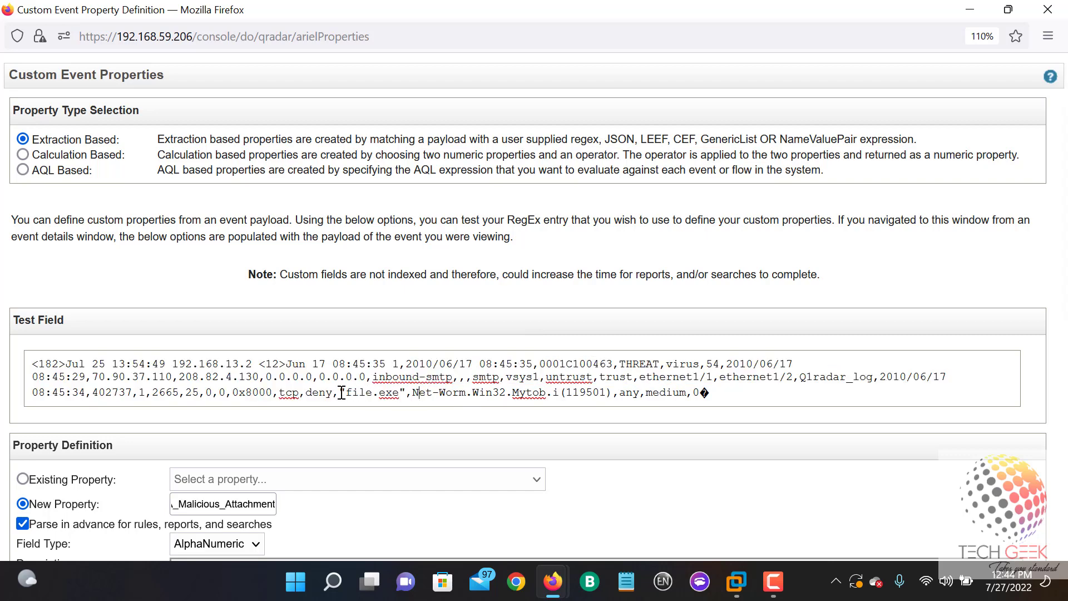
left_click_drag(340, 392, 401, 398)
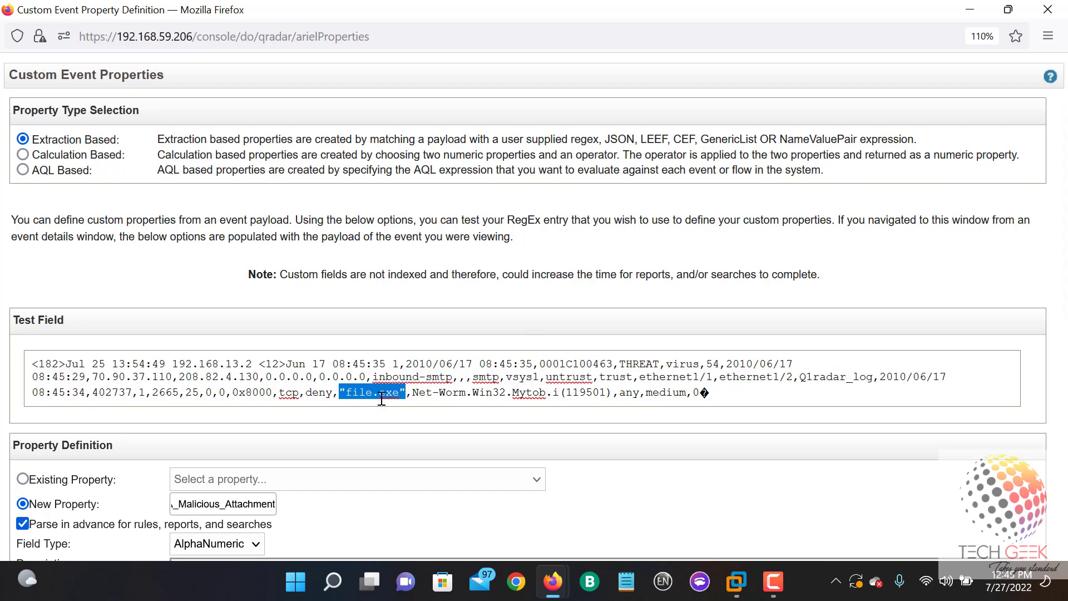
- Check how the file name is quoted in the payload and enter the extraction regex "(.*?)" including its quotation marks
scroll(397, 396, "down", 6)
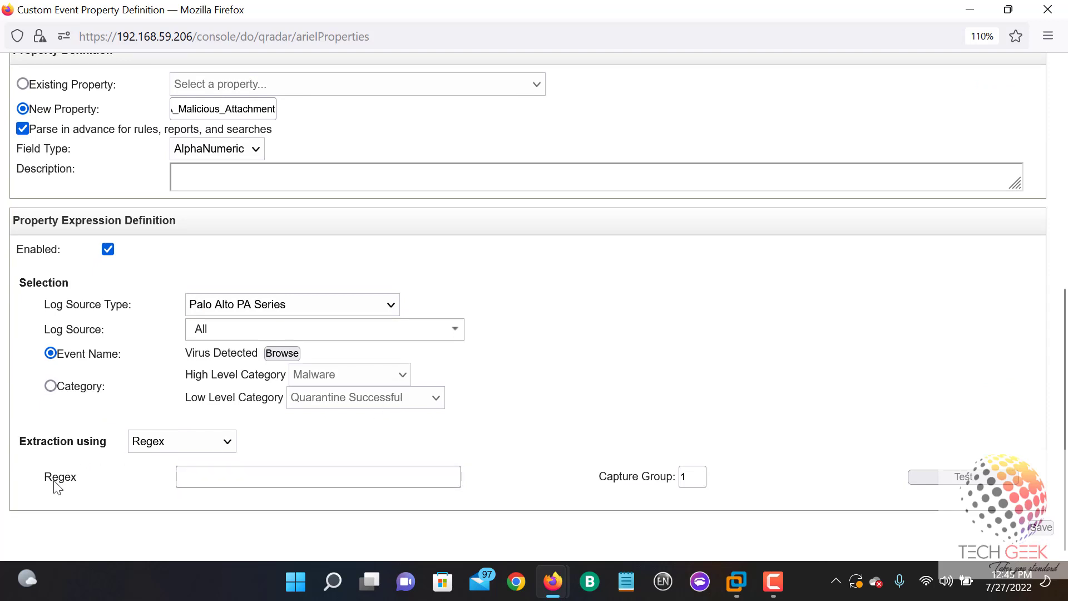
left_click_drag(48, 484, 82, 489)
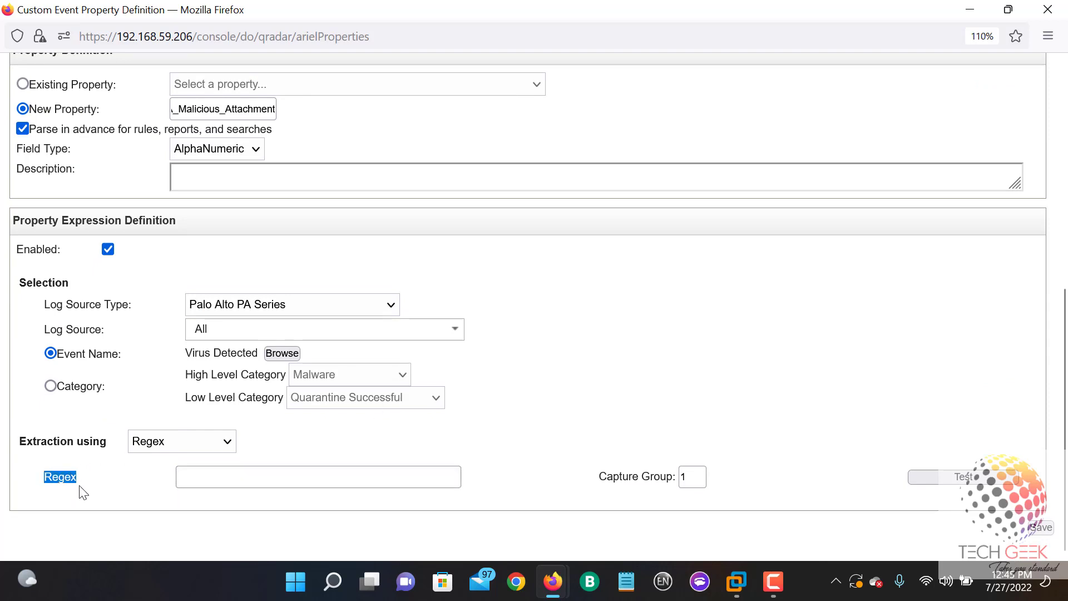
left_click(236, 485)
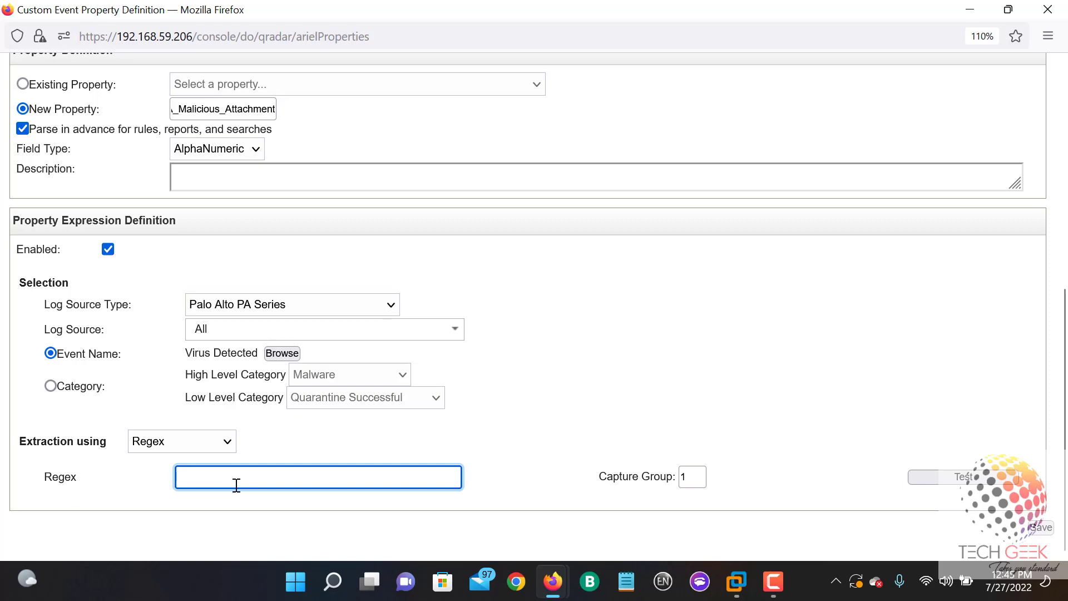
scroll(236, 485, "up", 6)
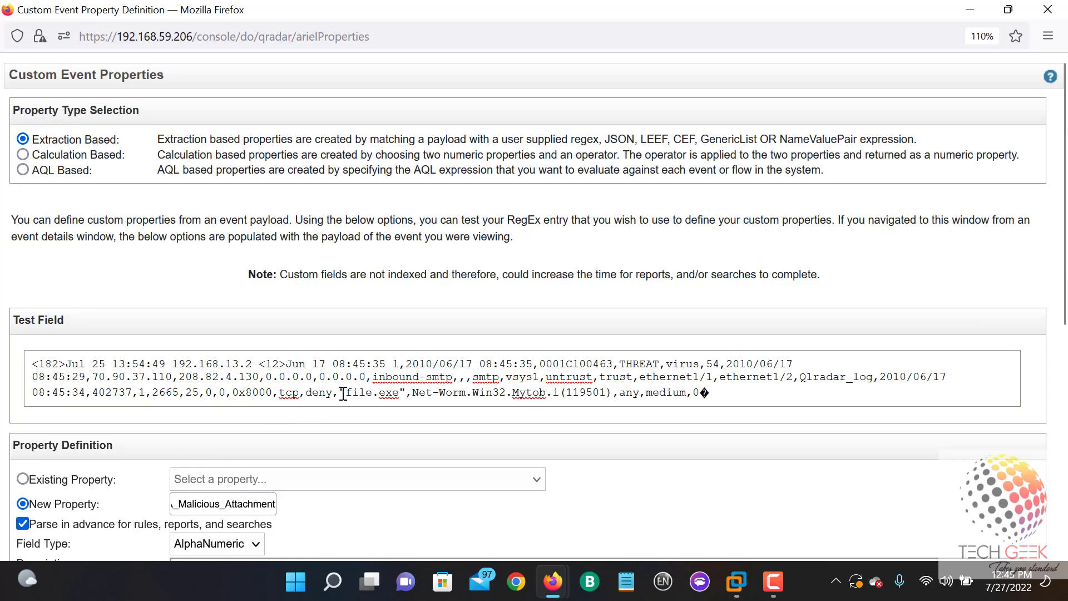
left_click_drag(343, 393, 344, 394)
scroll(344, 393, "down", 6)
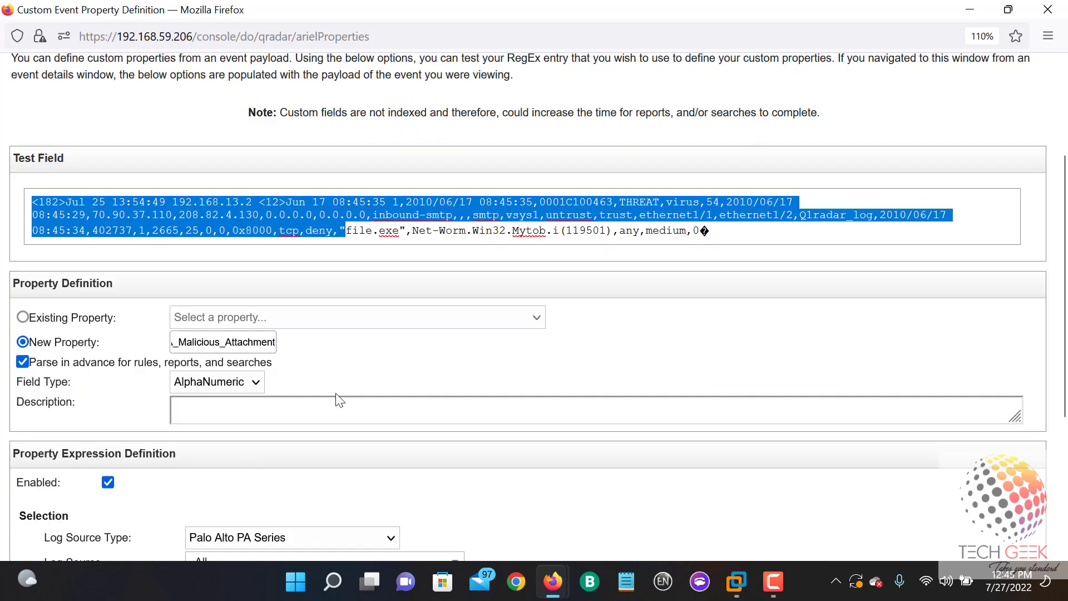
left_click(259, 474)
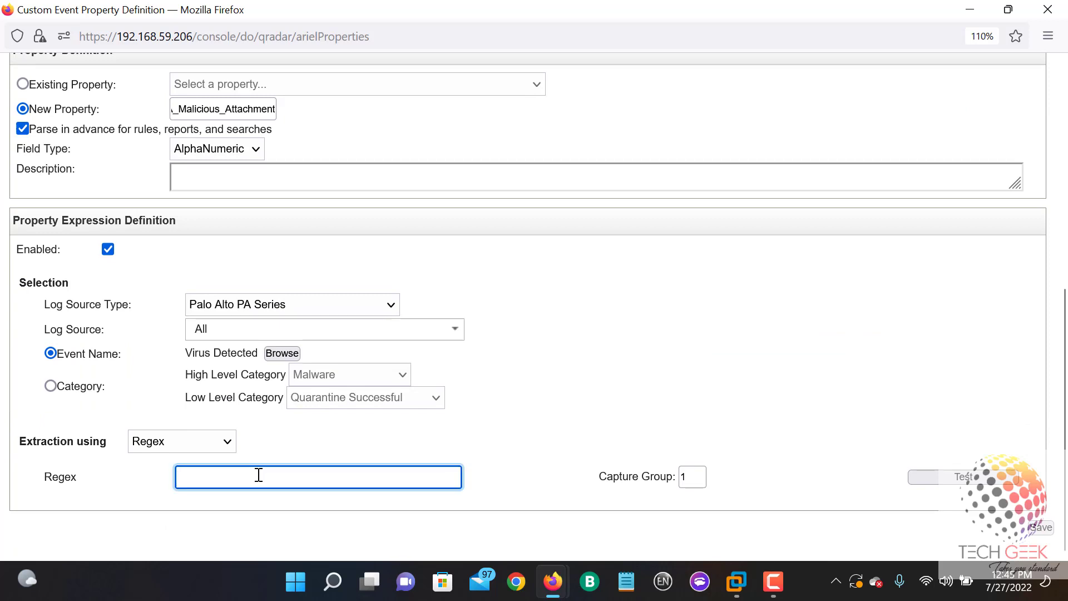
type("\"")
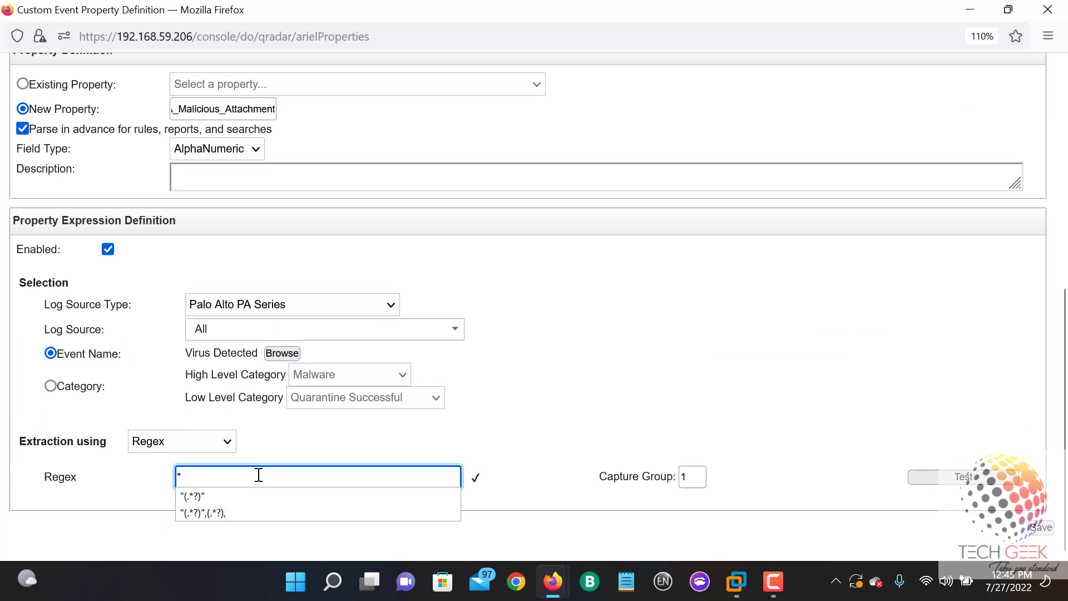
key("Down")
key("Return")
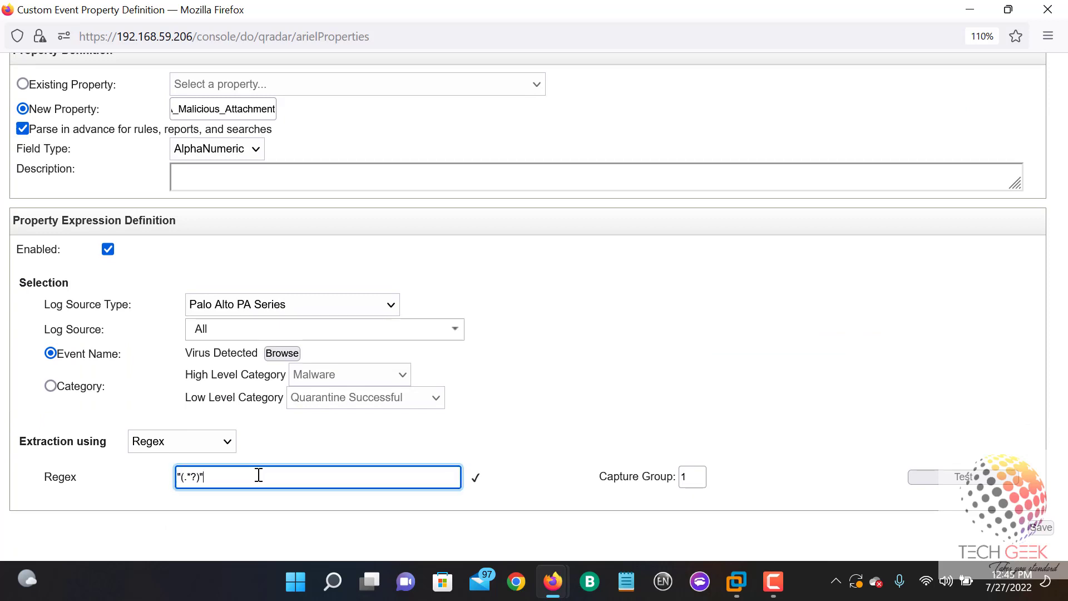
- Copy the regex expression and open the Windows Run dialog
key("ctrl+a")
key("ctrl+c")
key("super+r")
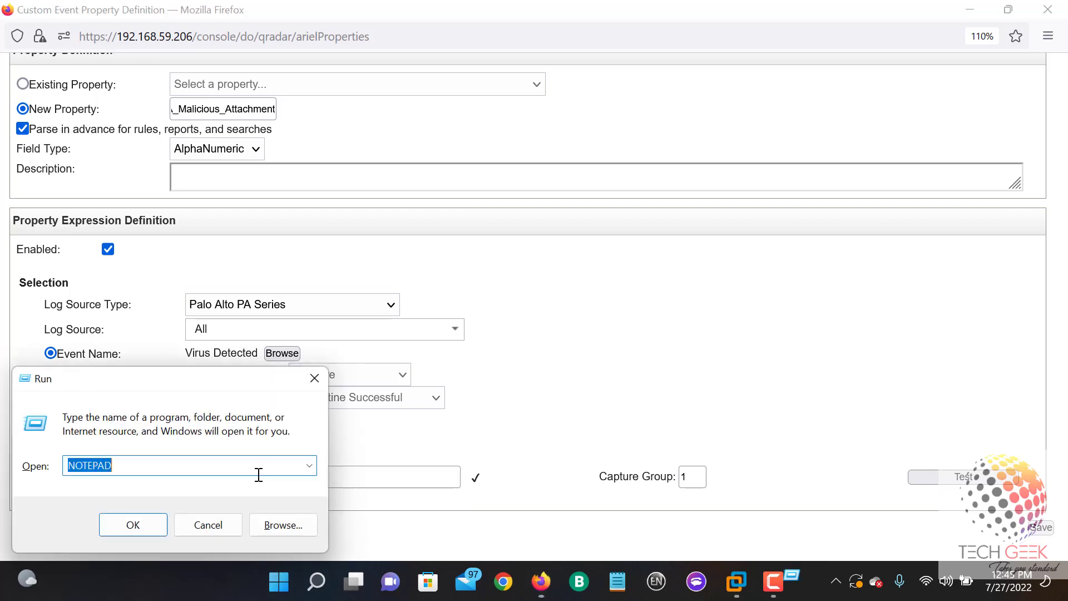
- Paste the copied regex "(.*?)" into a new Notepad document and highlight its quotation marks and the capture group
key("Return")
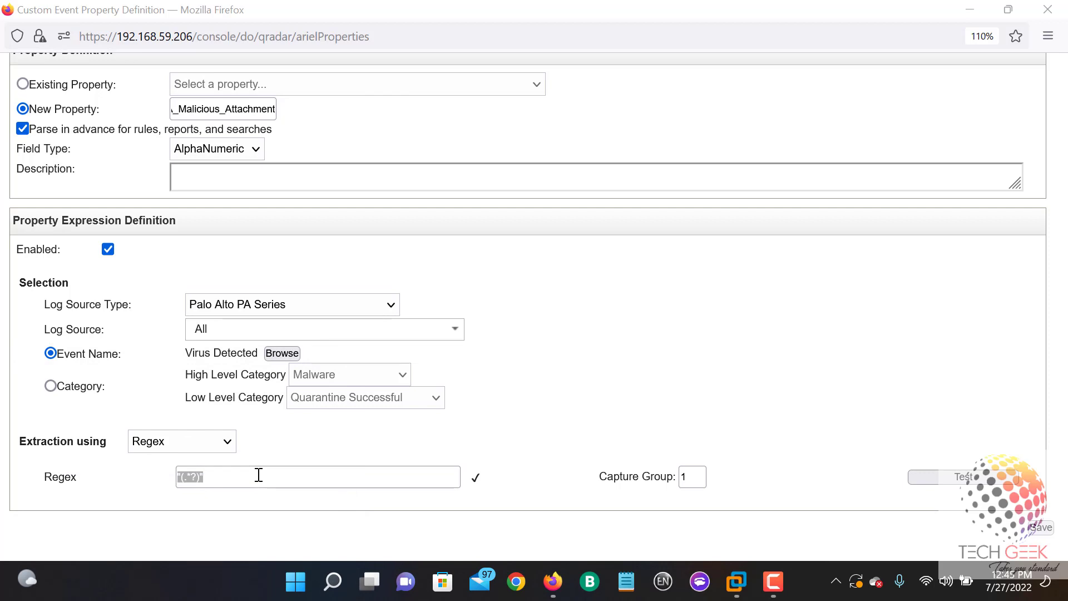
key("ctrl+v")
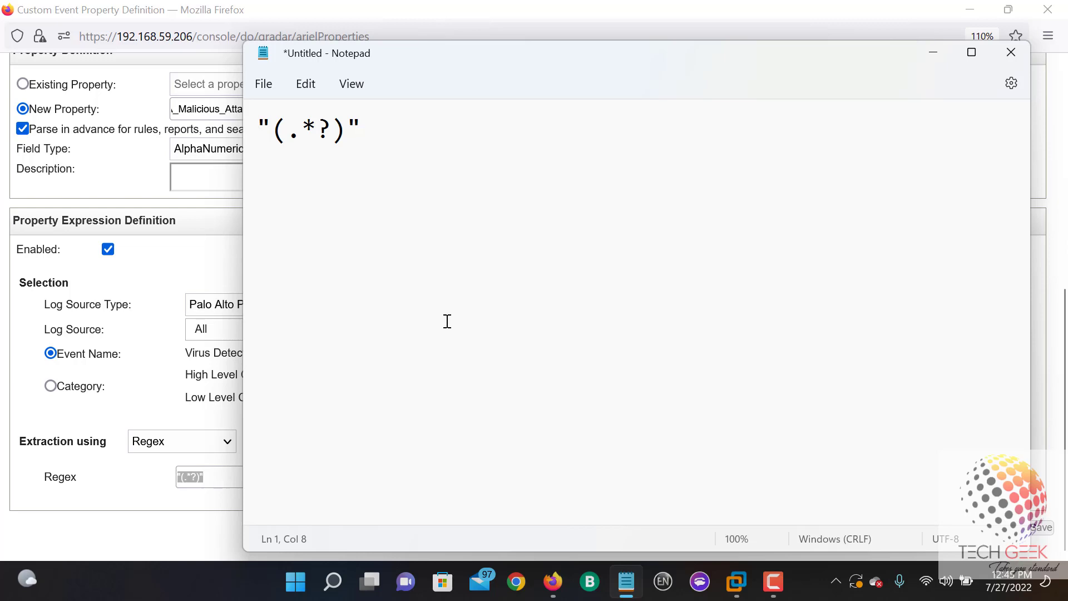
left_click(267, 128)
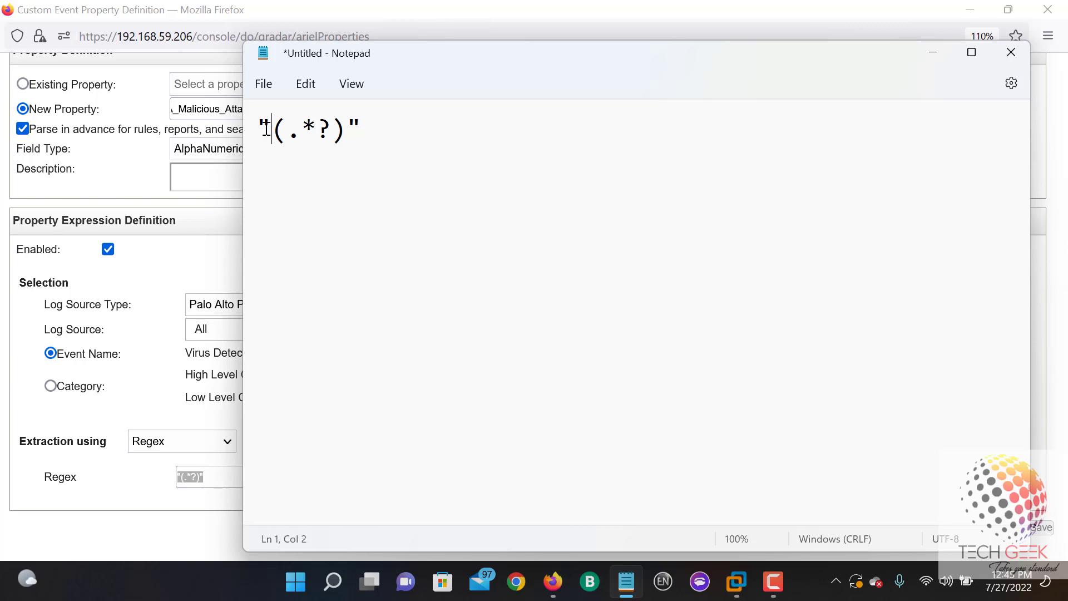
left_click_drag(267, 128, 255, 128)
left_click_drag(360, 129, 340, 131)
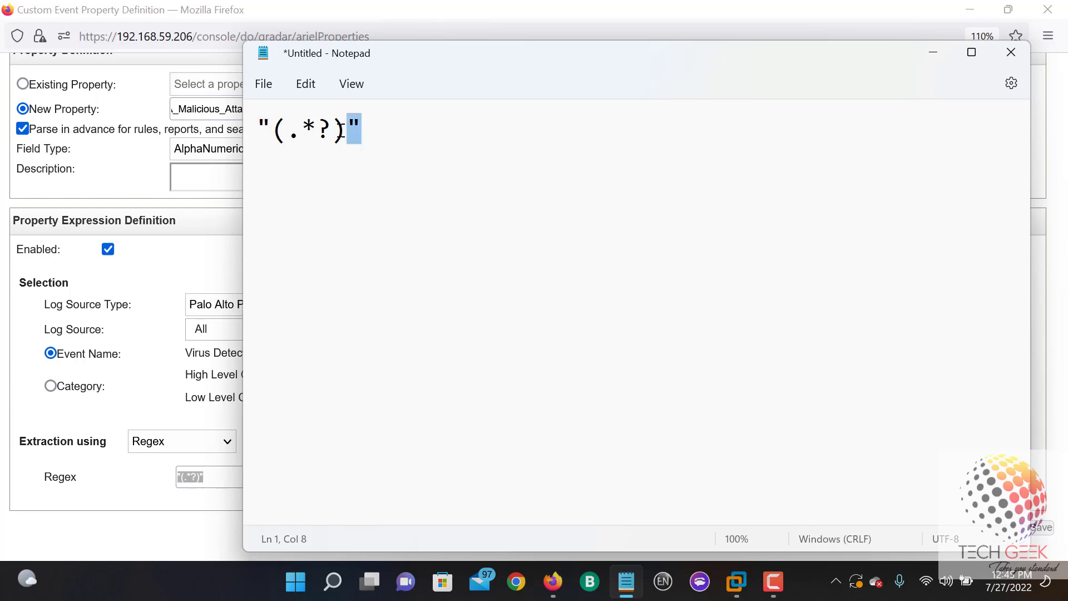
left_click_drag(272, 132, 344, 128)
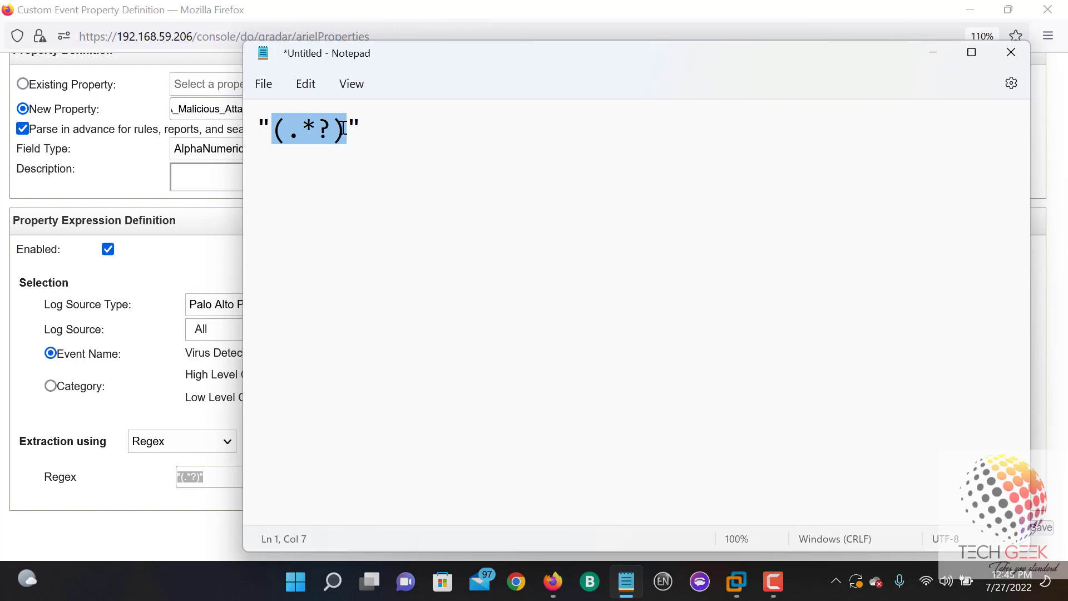
- Reposition Notepad to expose the payload, add the line (.*?) = file.exe below the regex, and highlight the regex's closing quotation mark
left_click_drag(523, 73, 441, 292)
scroll(628, 184, "up", 5)
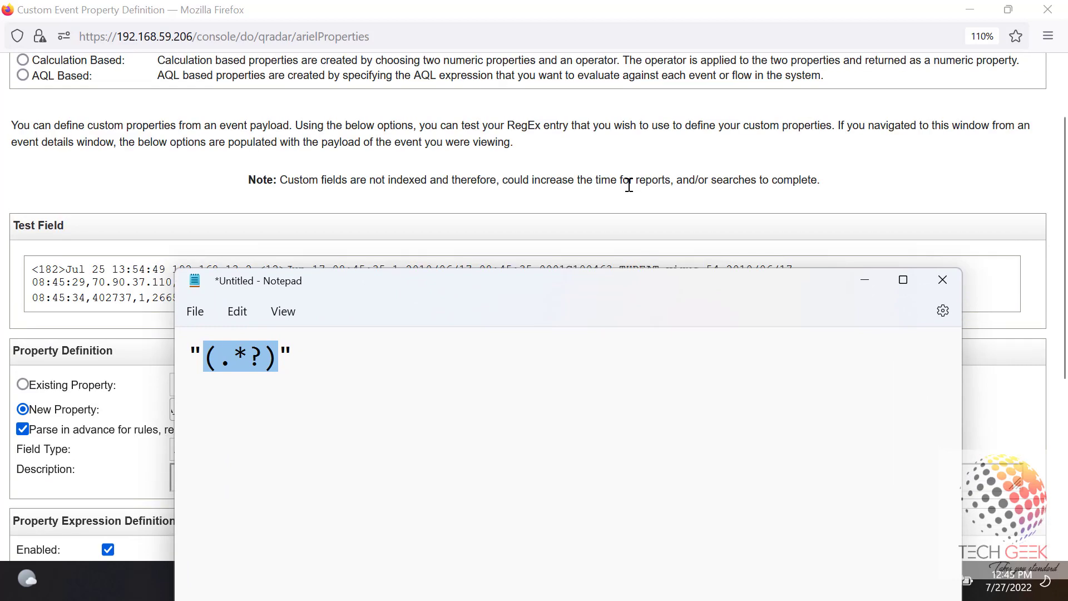
scroll(629, 184, "down", 3)
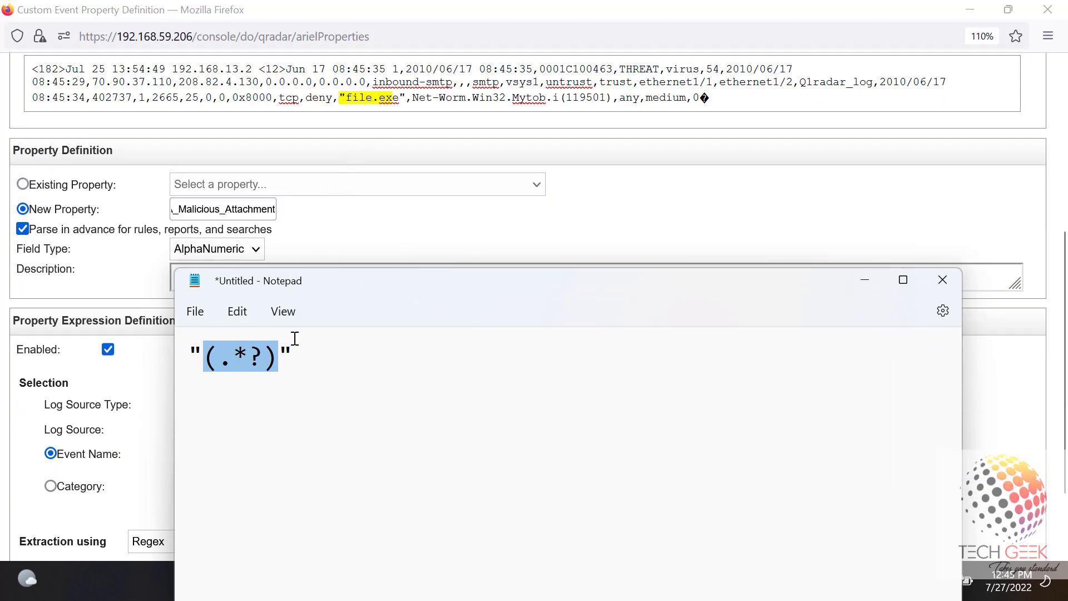
left_click(287, 371)
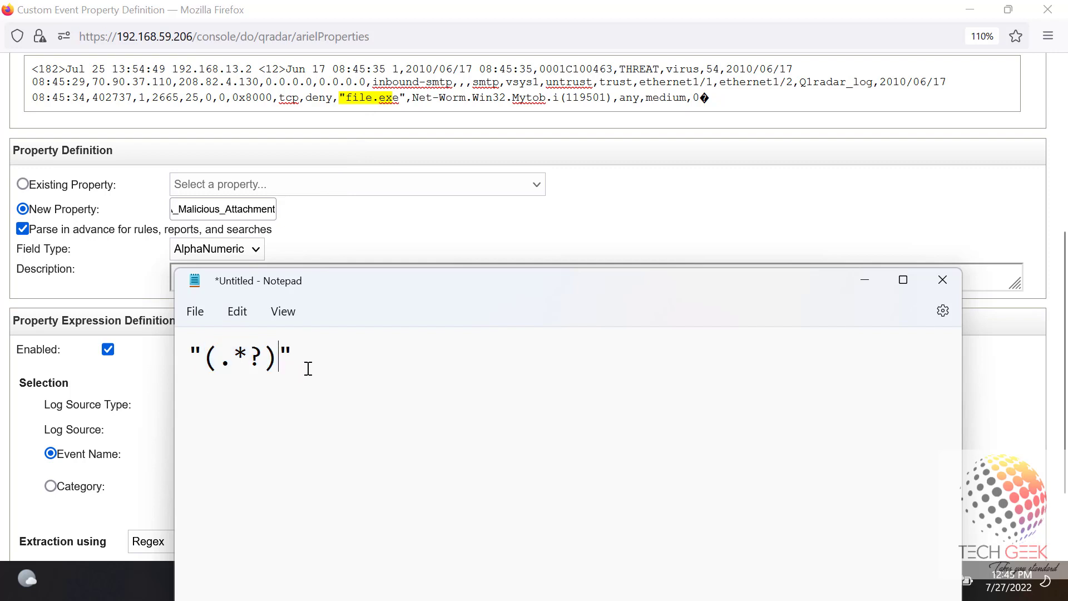
left_click(308, 369)
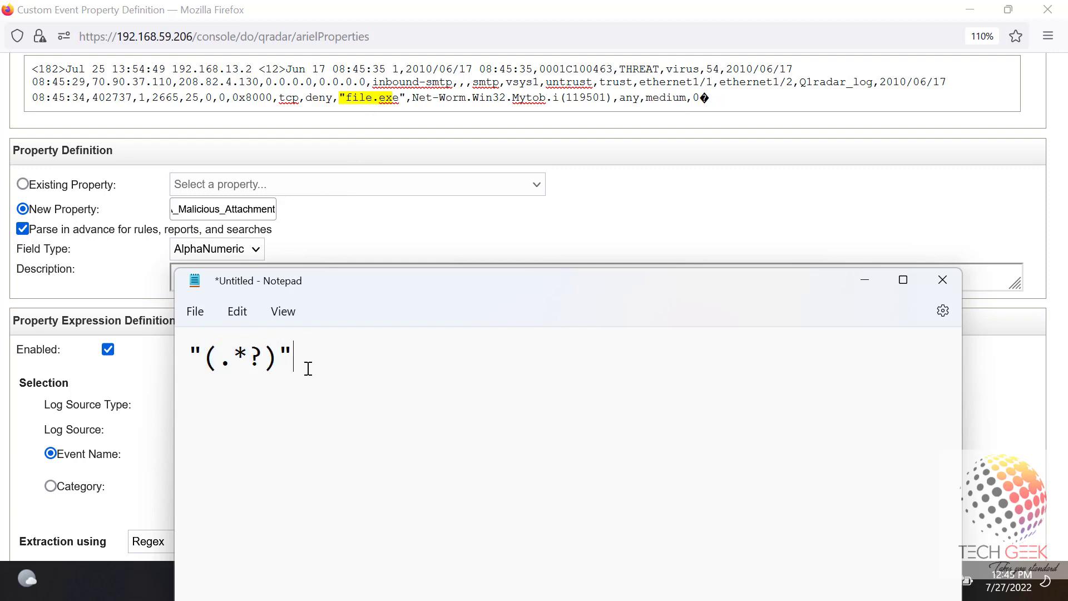
key("Return")
type("(.*?) = file")
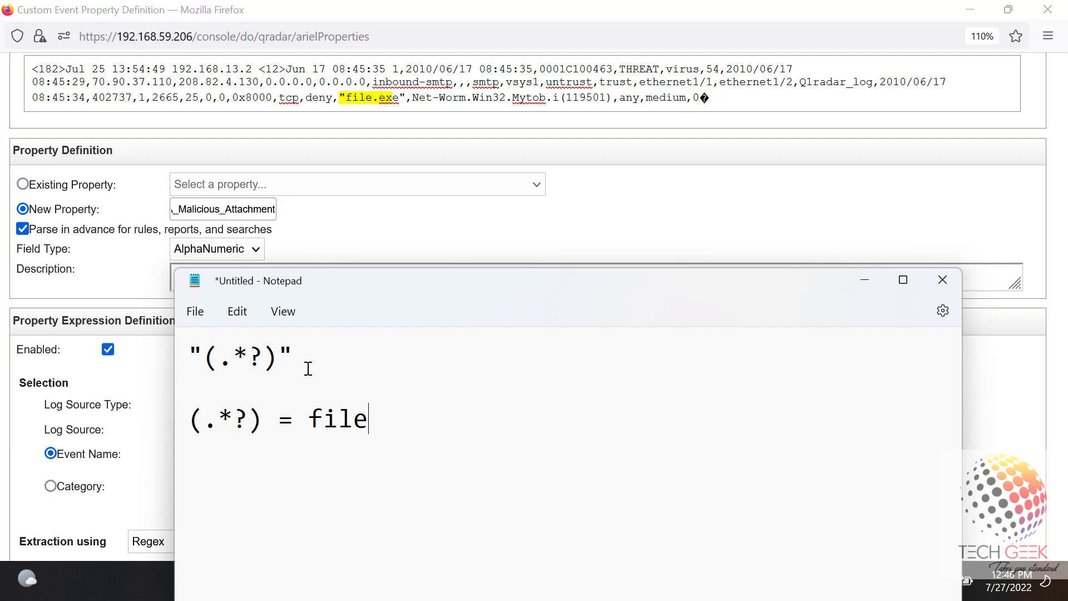
type(".exr")
key("BackSpace")
type("e")
double_click(285, 356)
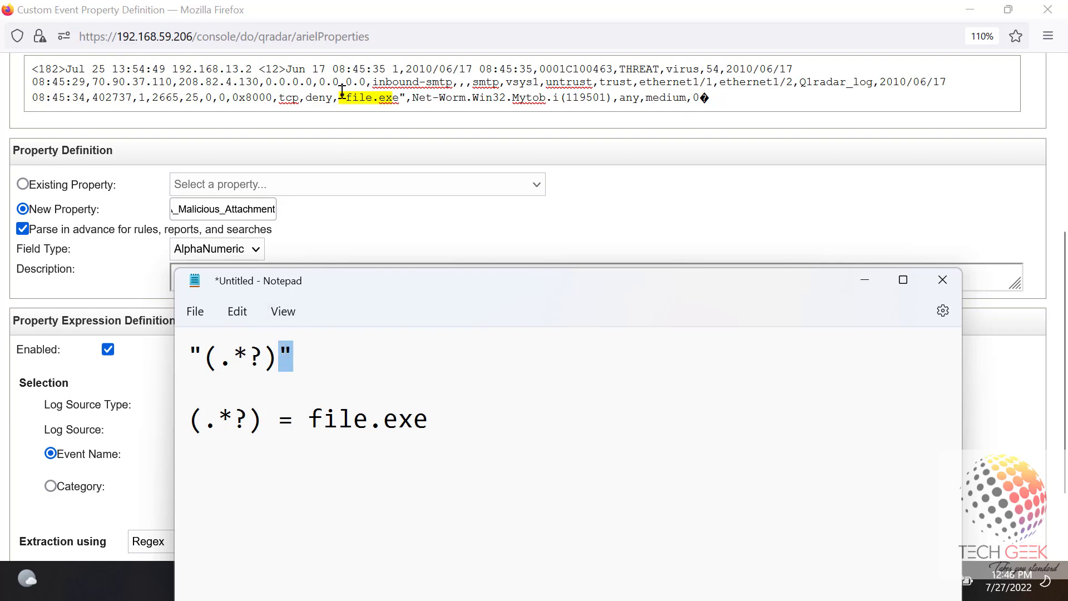
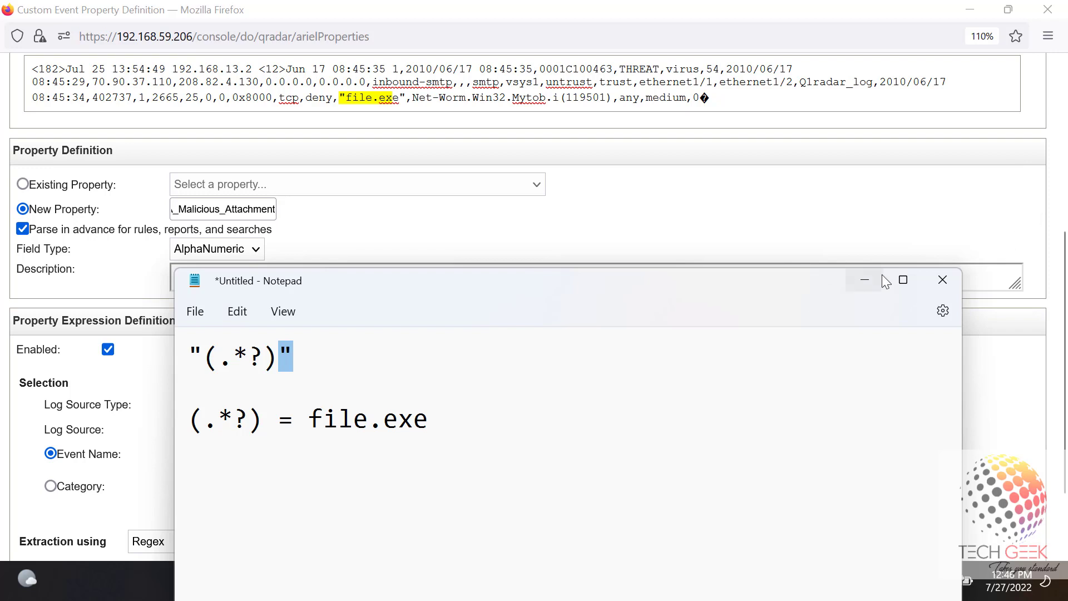
- Return to the property definition in Firefox, test the regex against the payload, and save the PA_Malicious_Attachment property
left_click(865, 280)
scroll(407, 466, "down", 1)
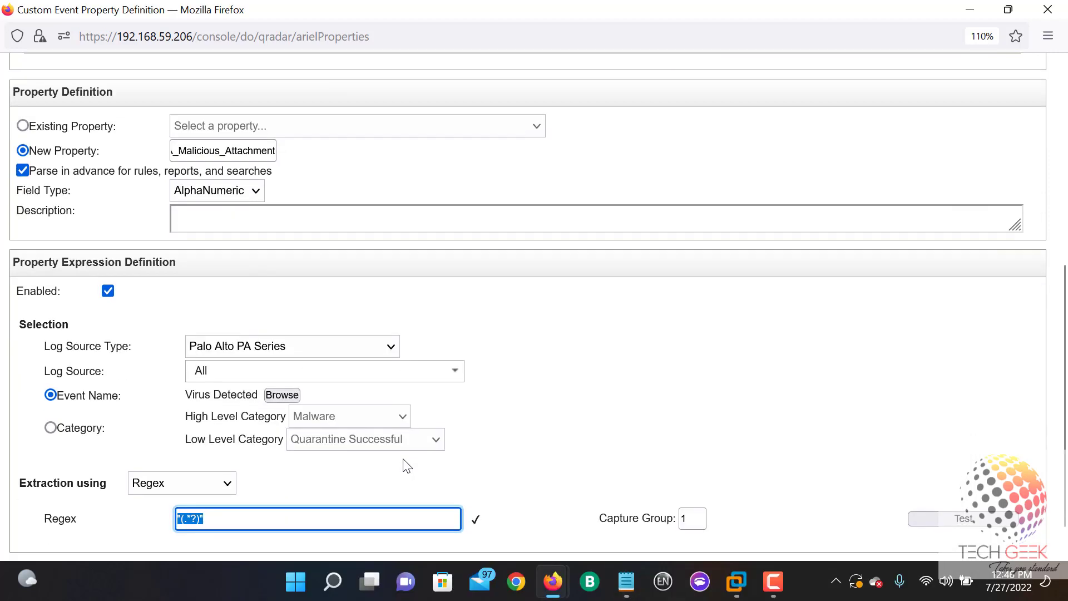
scroll(403, 433, "up", 2)
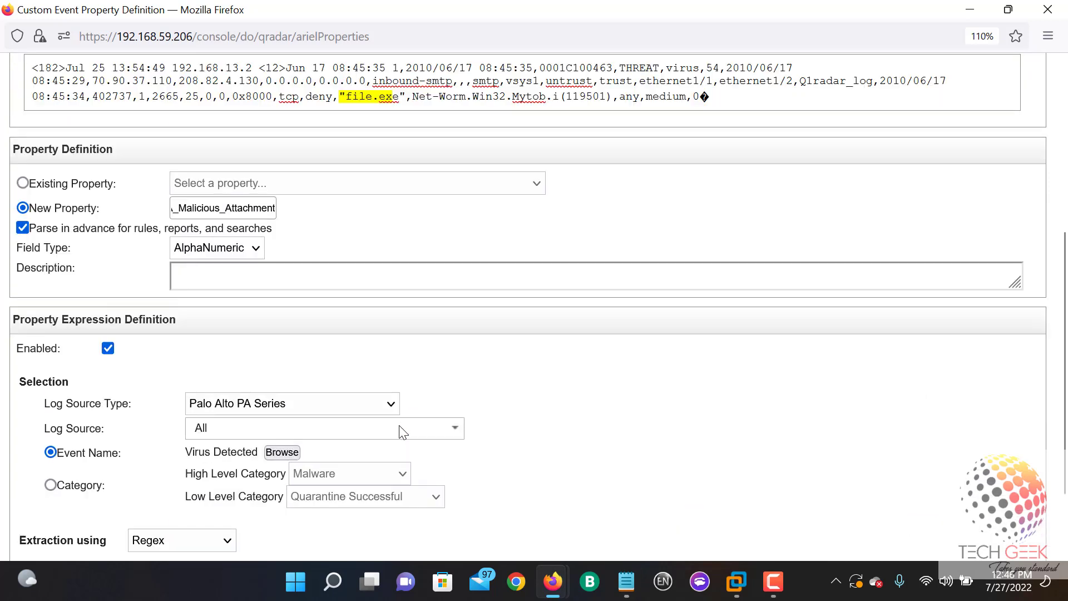
scroll(404, 432, "down", 2)
left_click(982, 478)
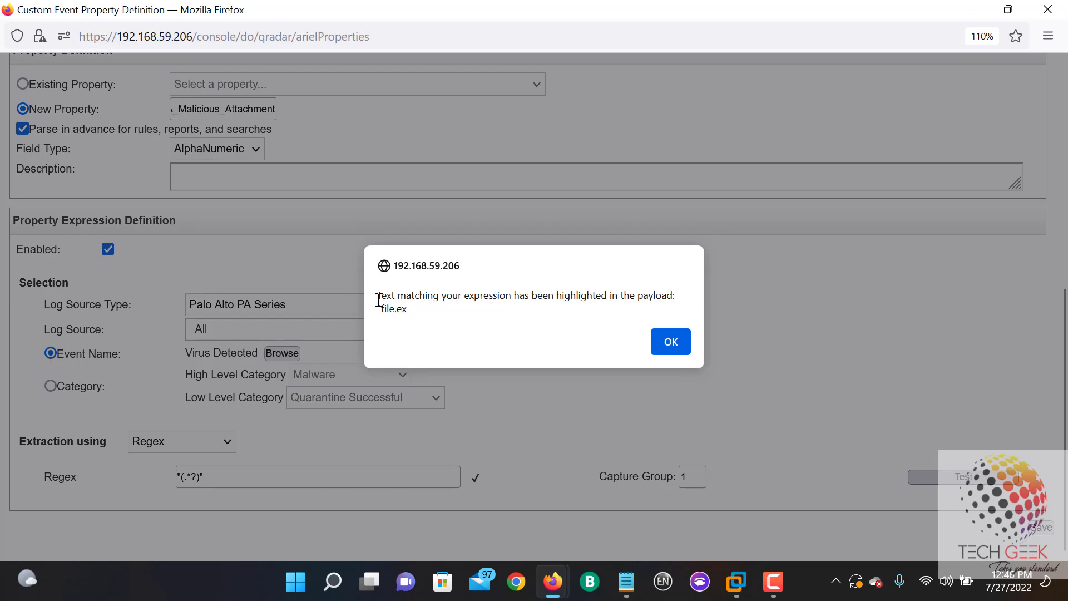
left_click_drag(379, 301, 692, 295)
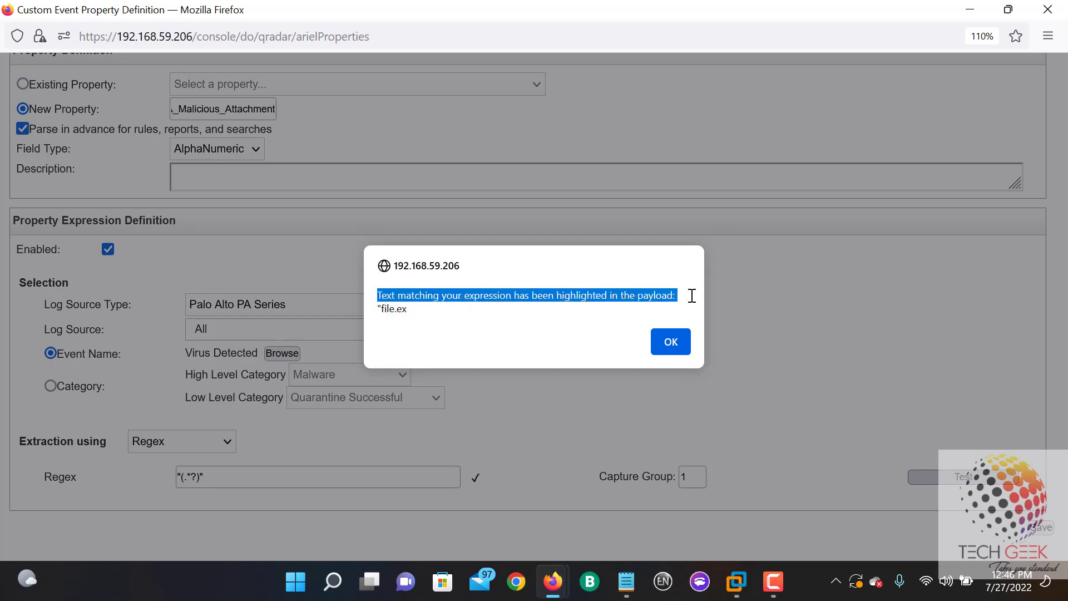
left_click(681, 348)
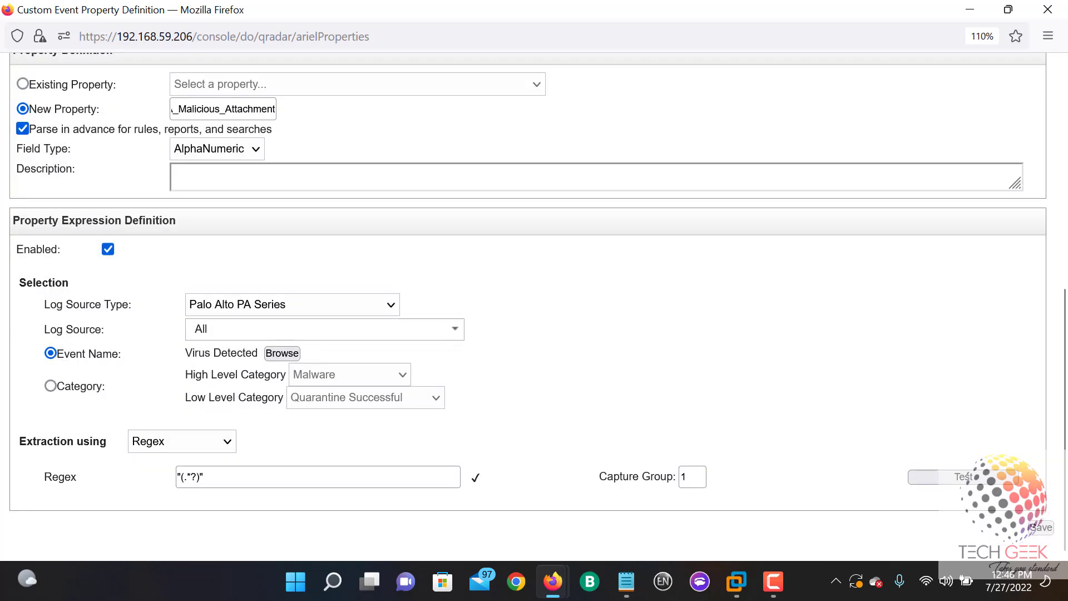
left_click(1044, 531)
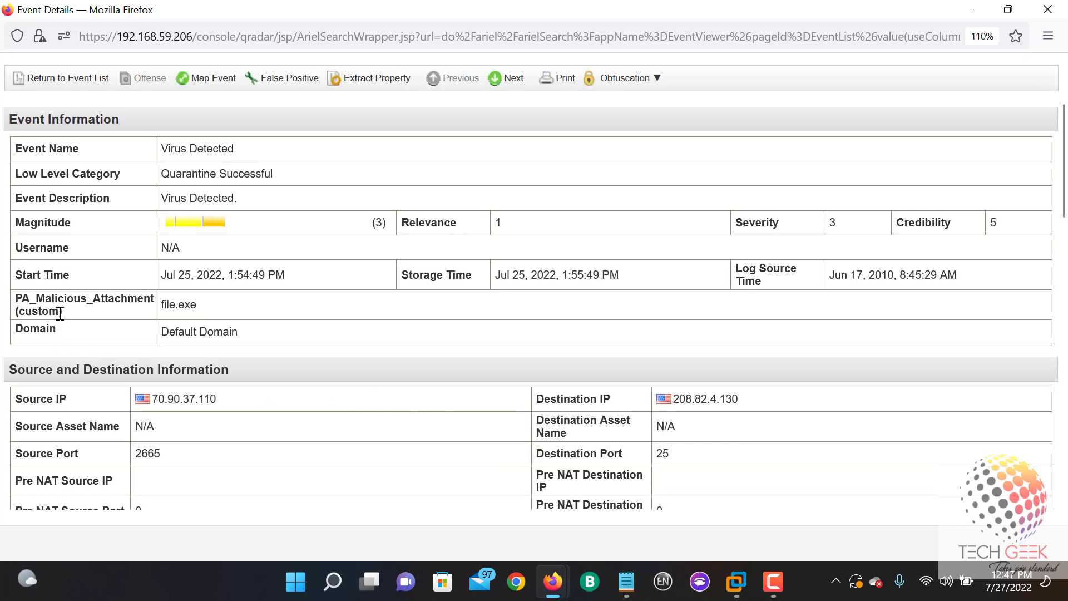
- Check the PA_Malicious_Attachment field, including in the Virus Detected event from source IP 209.168.205.158 and source port 47883
left_click_drag(62, 311, 8, 299)
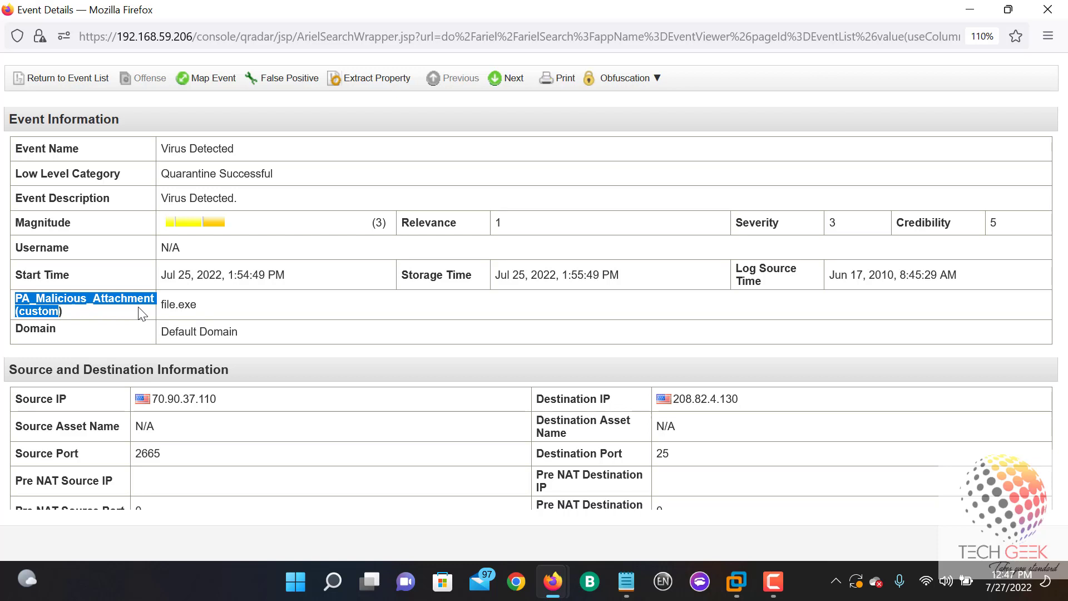
left_click(74, 82)
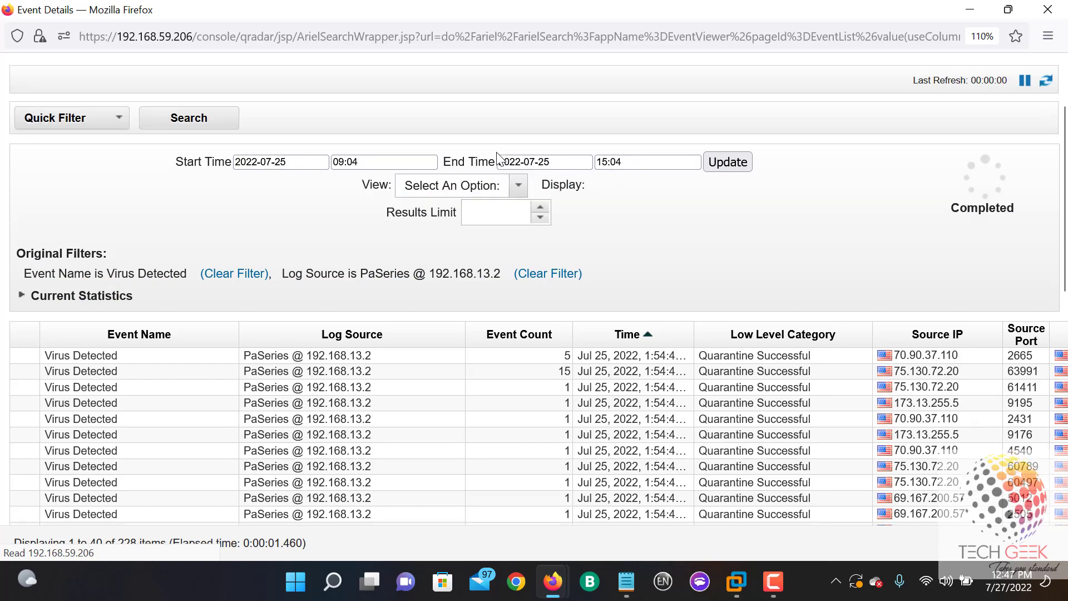
scroll(538, 404, "down", 3)
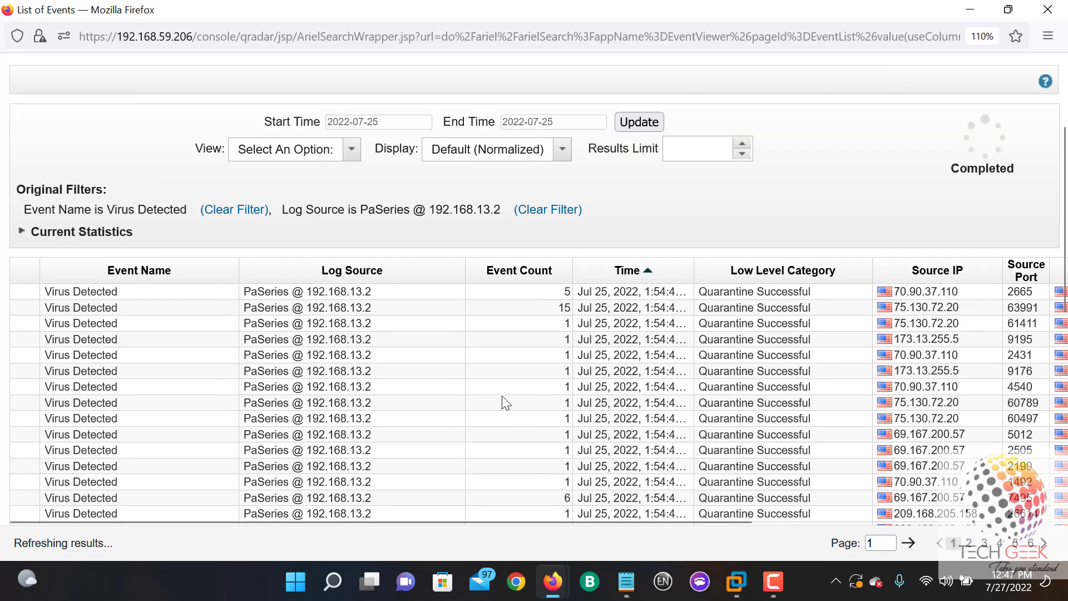
scroll(432, 399, "down", 3)
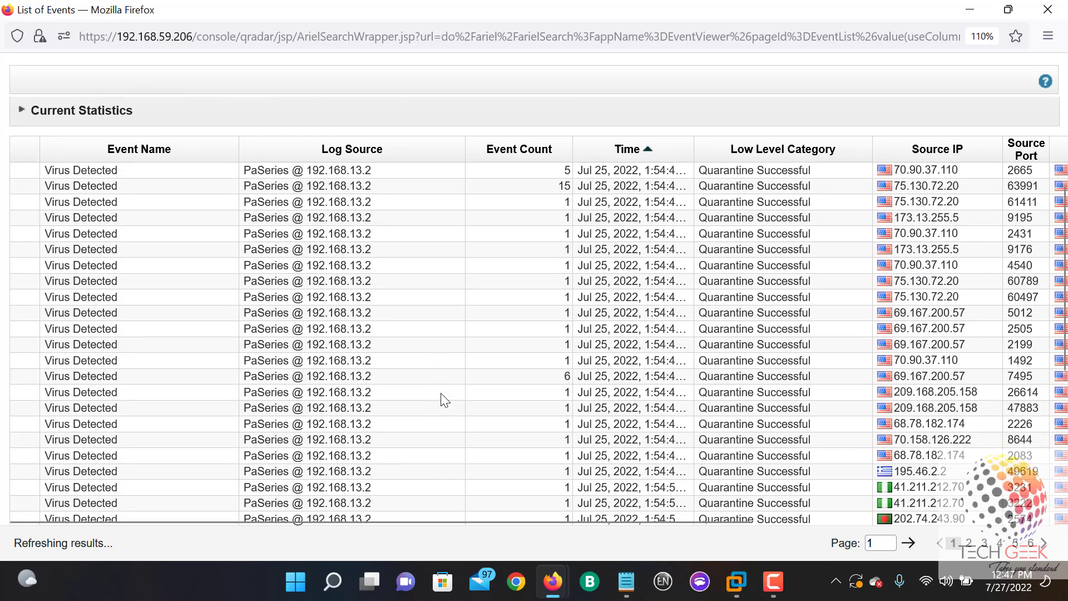
left_click(679, 412)
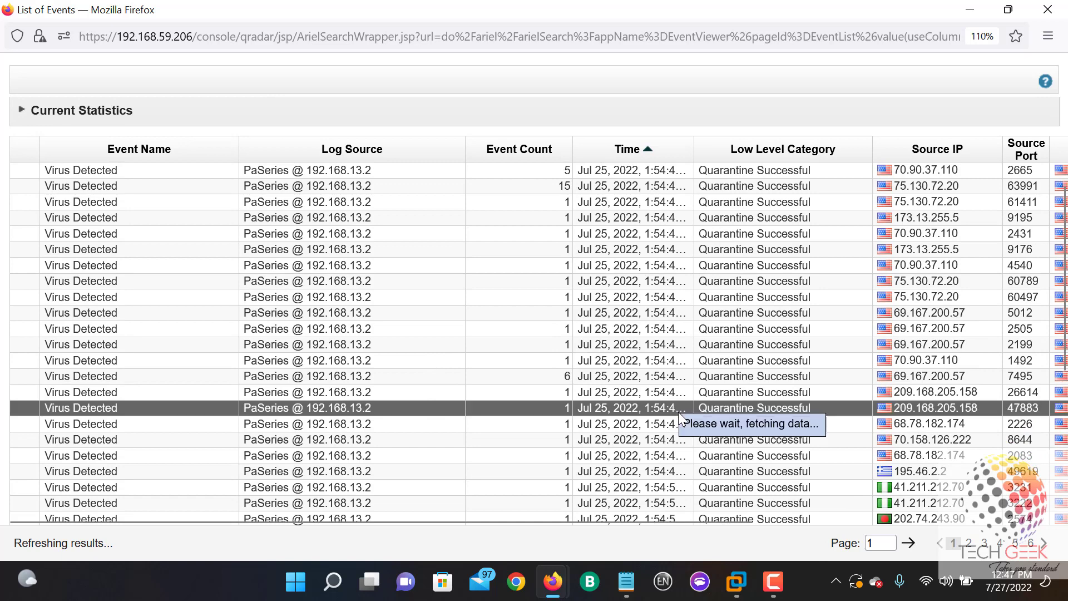
double_click(678, 412)
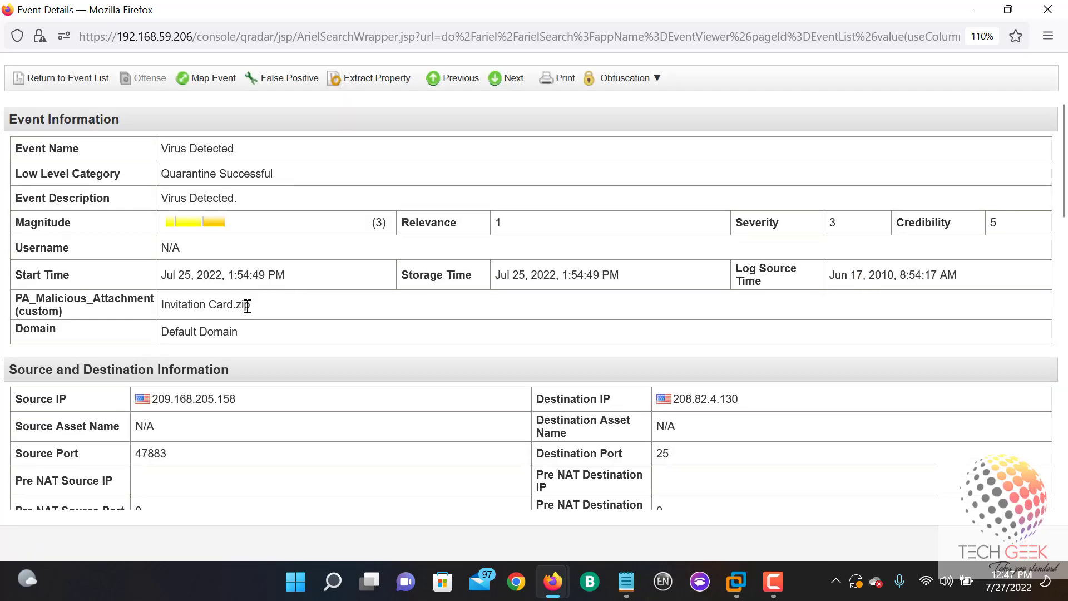
left_click_drag(244, 304, 162, 309)
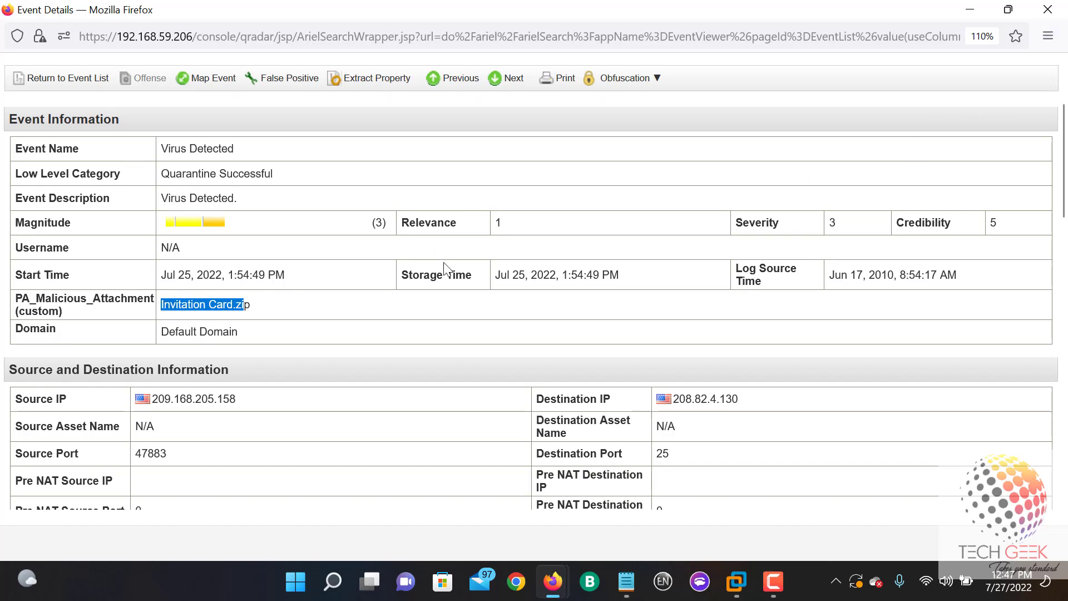
- Locate and highlight the start of the worm name after the attachment name in the event's payload
scroll(328, 337, "down", 3)
scroll(330, 340, "down", 5)
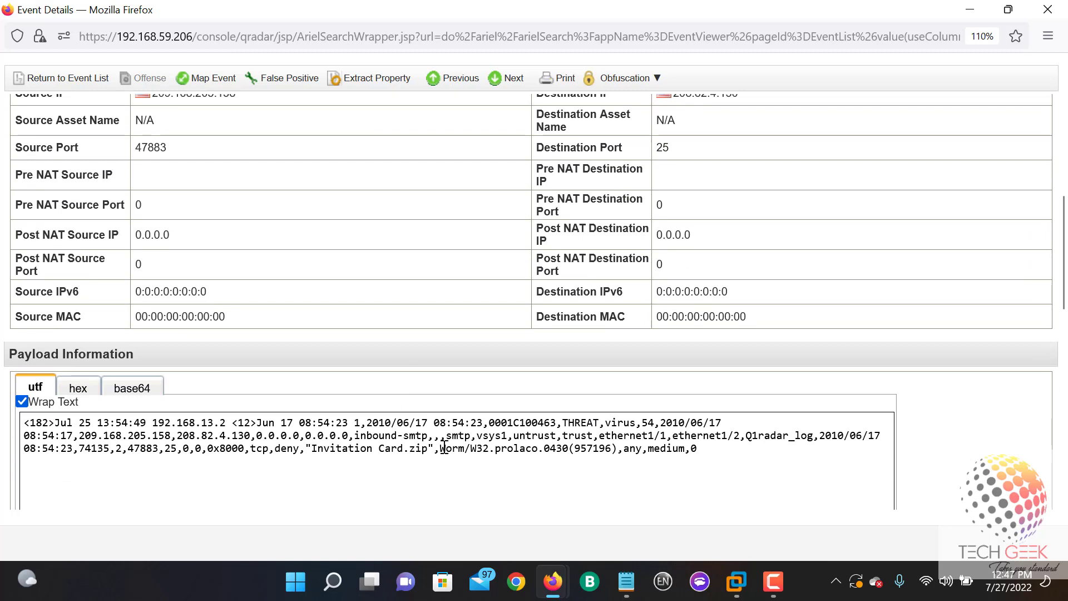
left_click_drag(440, 448, 511, 453)
scroll(310, 261, "up", 1)
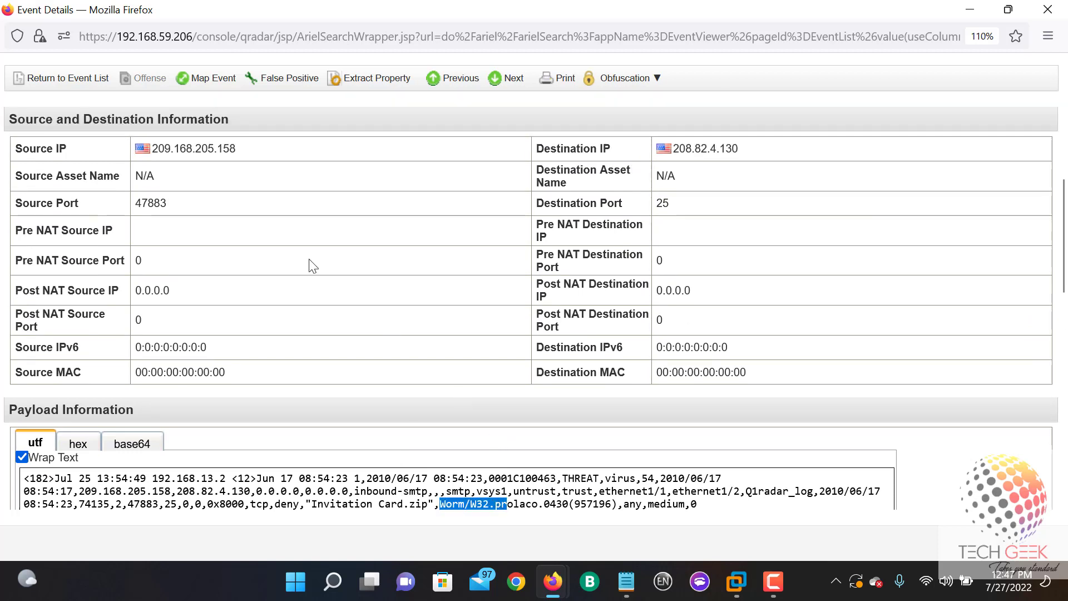
- Start extracting a new custom property named PA_VIRUS_TYPE from this event, parsed in advance for rules, reports, and searches
left_click(372, 82)
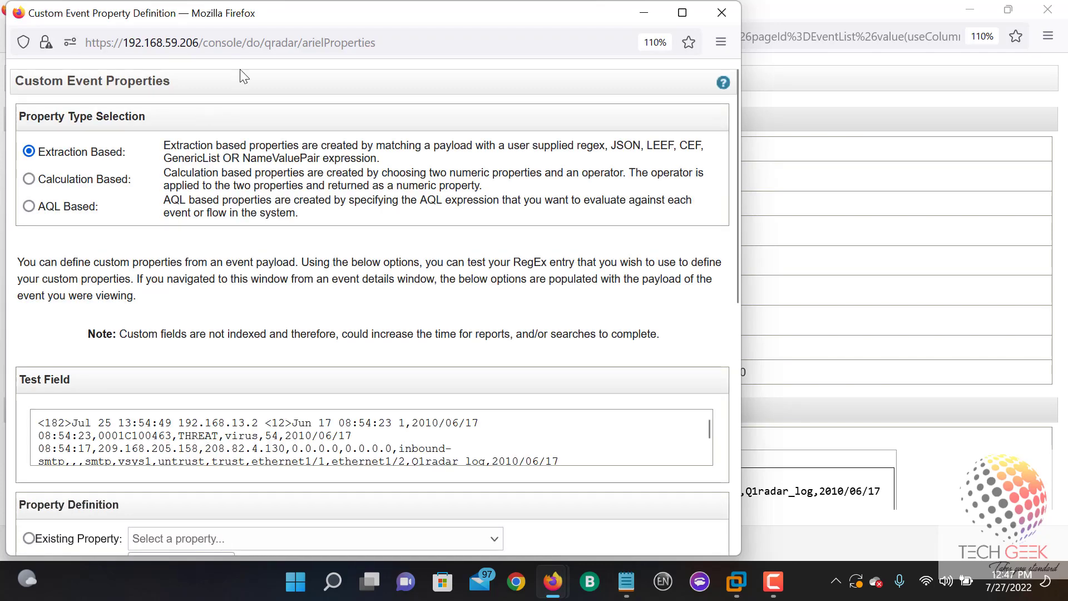
left_click(682, 12)
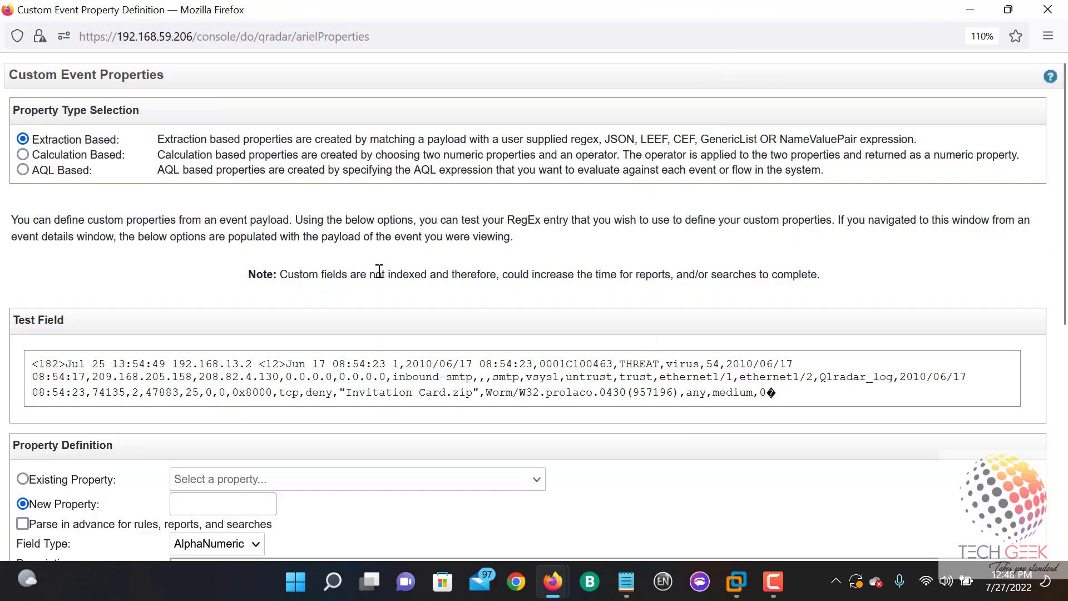
scroll(286, 269, "down", 5)
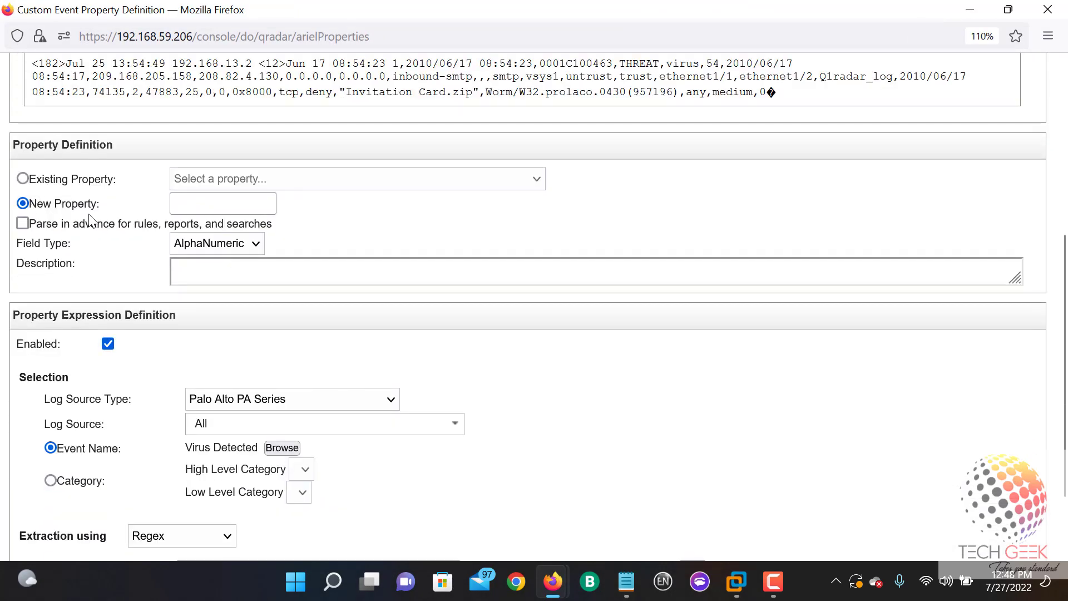
left_click(232, 206)
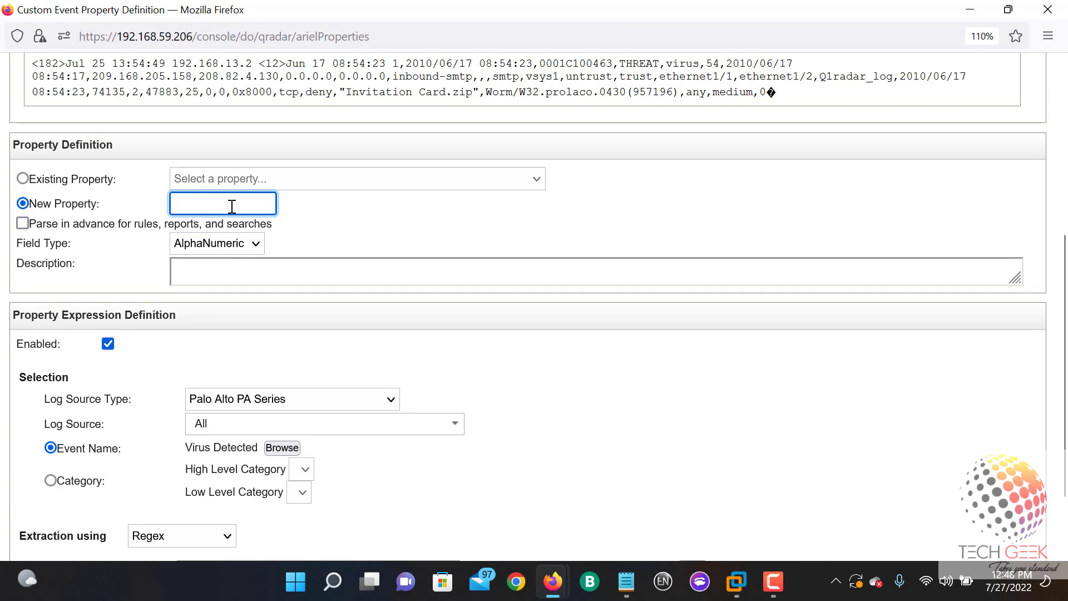
type("pa")
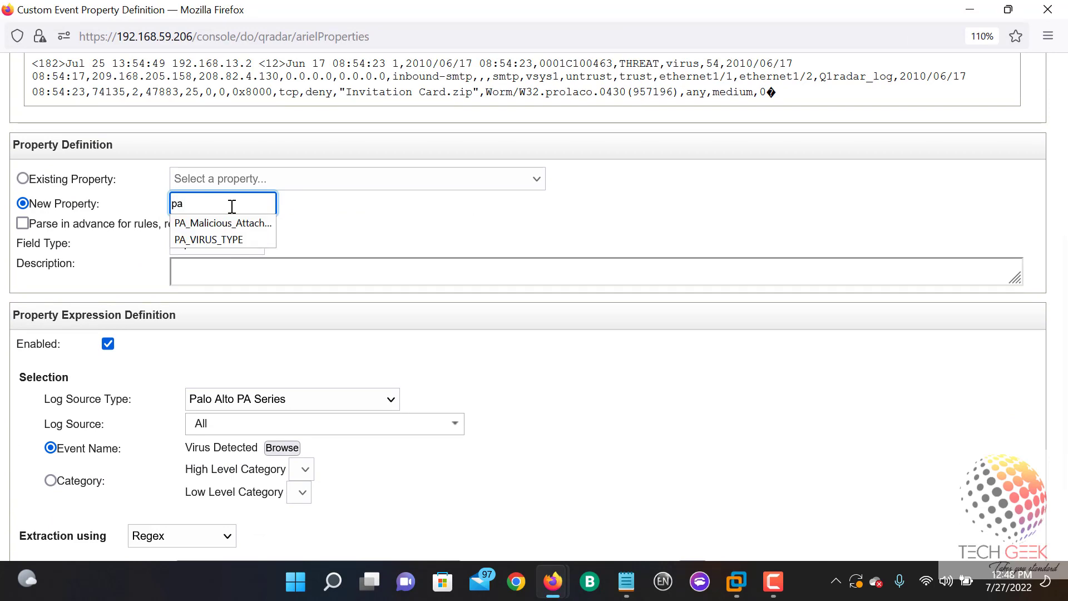
key("Down")
key("Down")
key("Return")
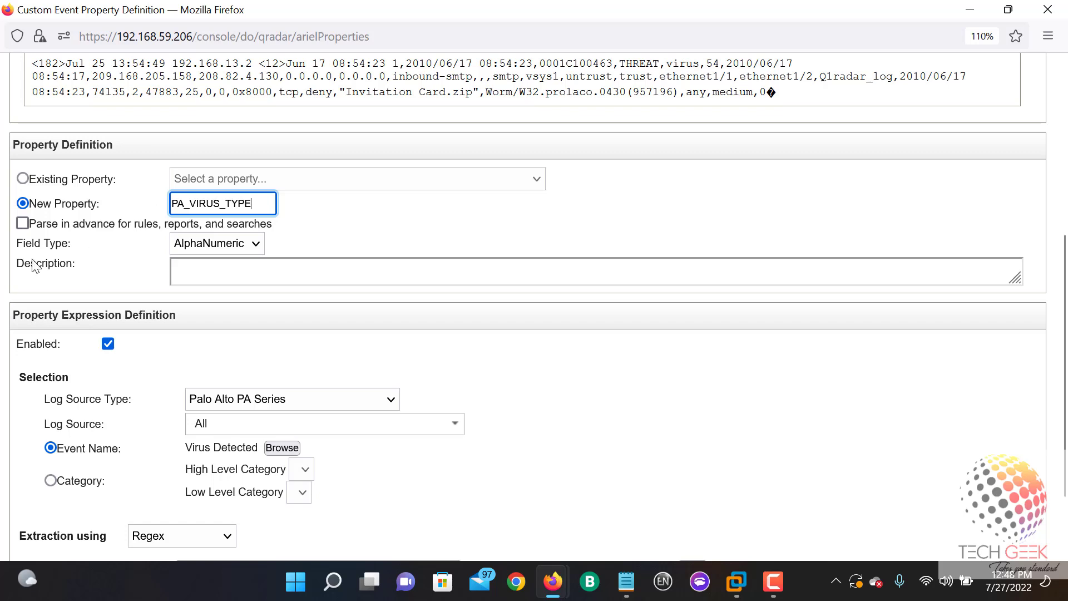
left_click(22, 224)
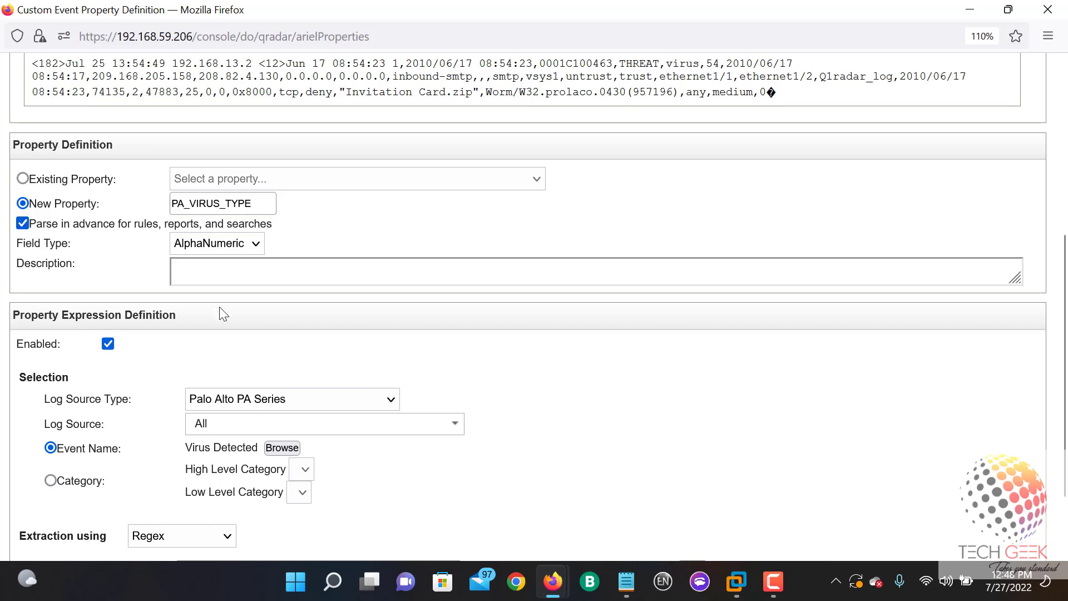
scroll(219, 313, "down", 3)
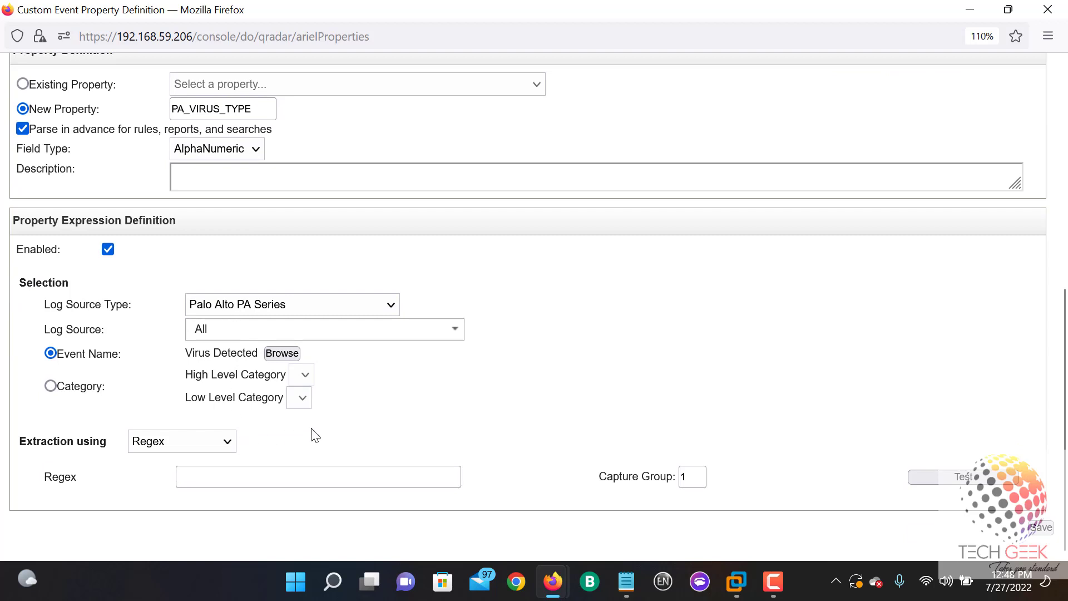
- In Notepad, extend the regex to "(.*?)",(.*?), to cover the worm name following the attachment name, comparing it with the payload
scroll(312, 434, "up", 5)
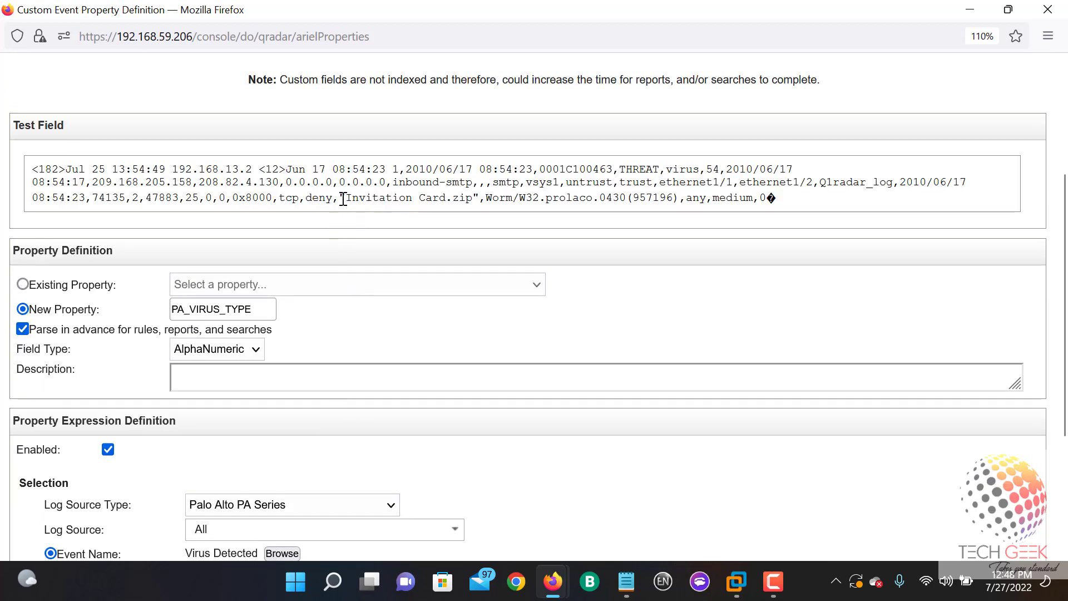
left_click_drag(339, 197, 481, 215)
left_click_drag(484, 201, 605, 203)
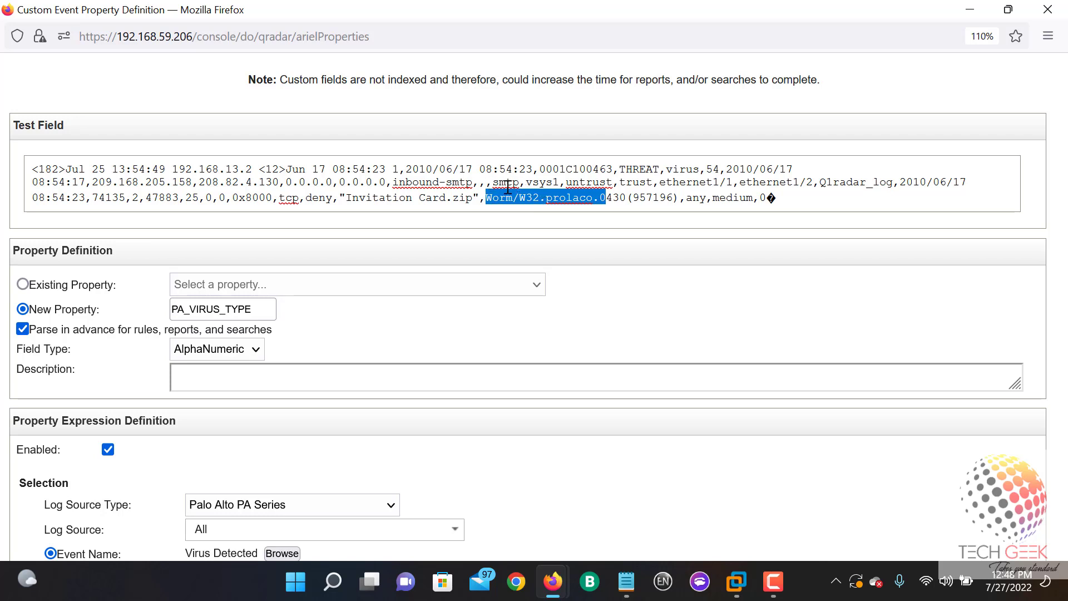
left_click(628, 581)
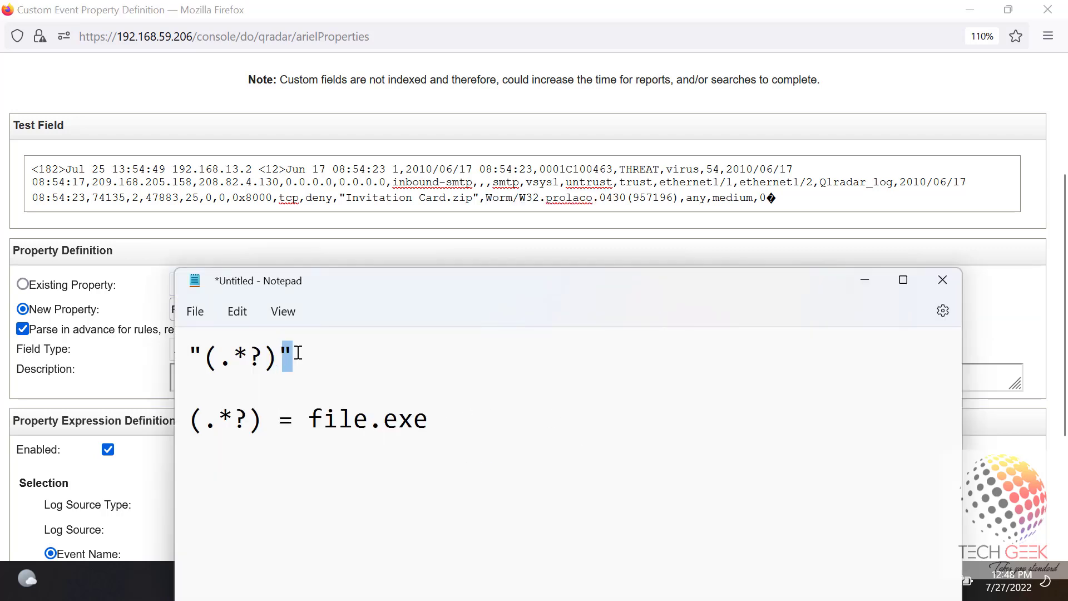
left_click(299, 352)
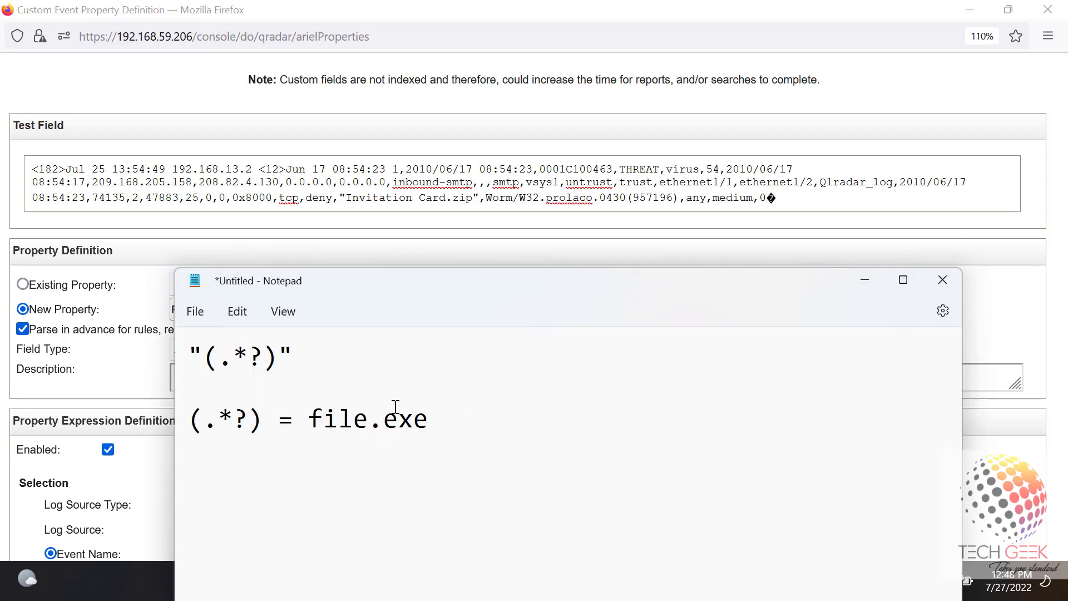
type(",(.*?),")
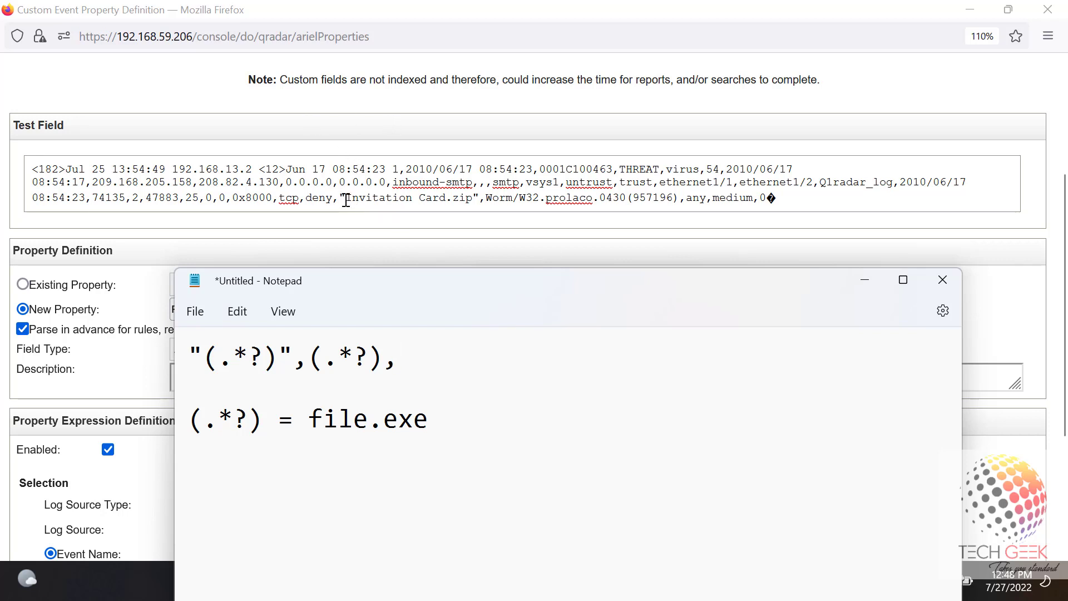
left_click_drag(345, 200, 478, 201)
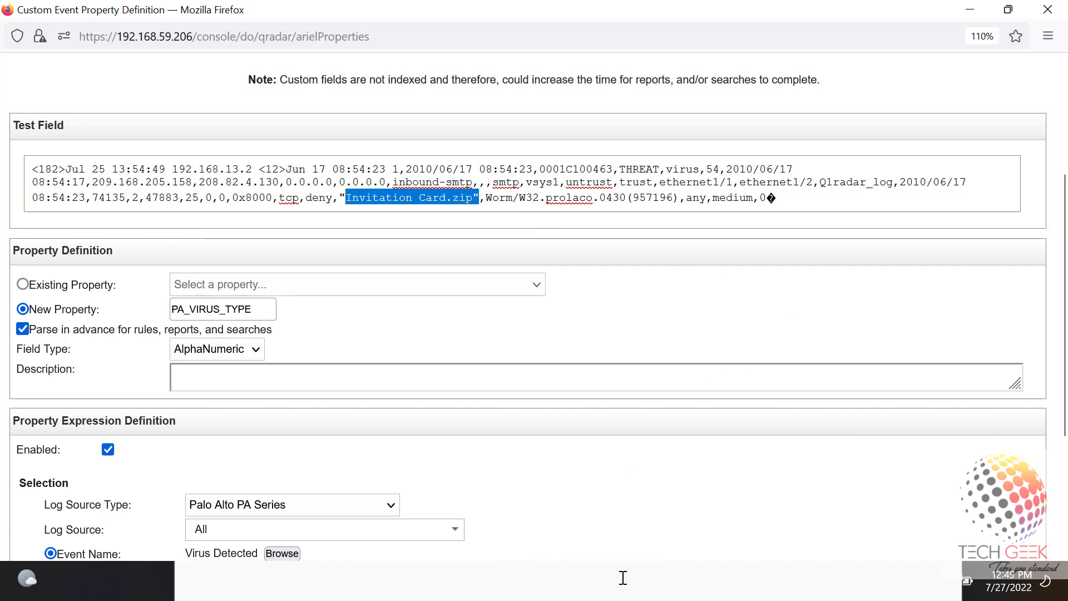
left_click(575, 596)
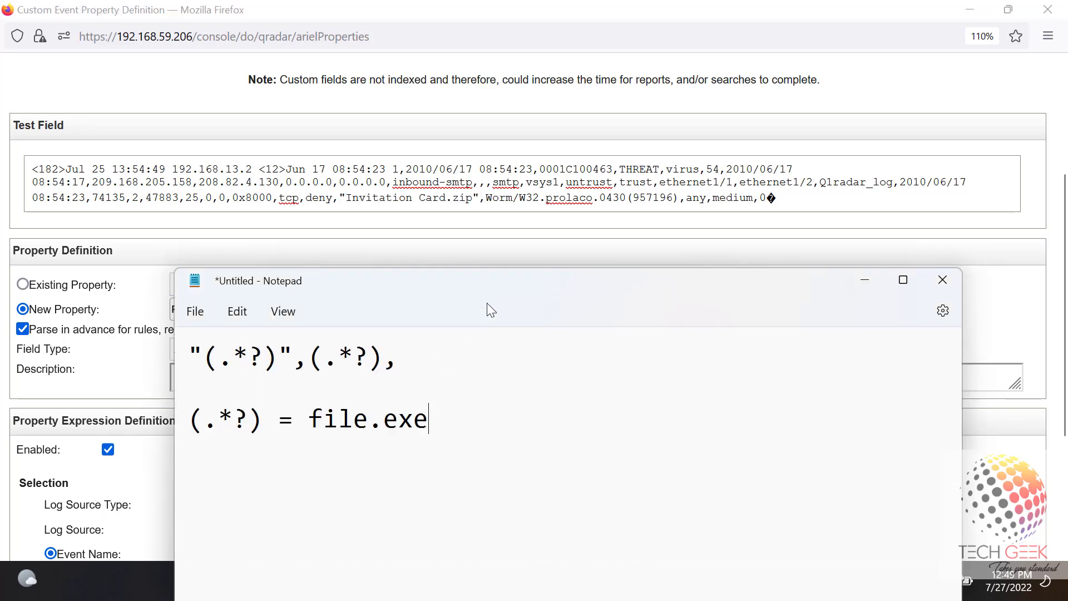
left_click_drag(486, 303, 834, 303)
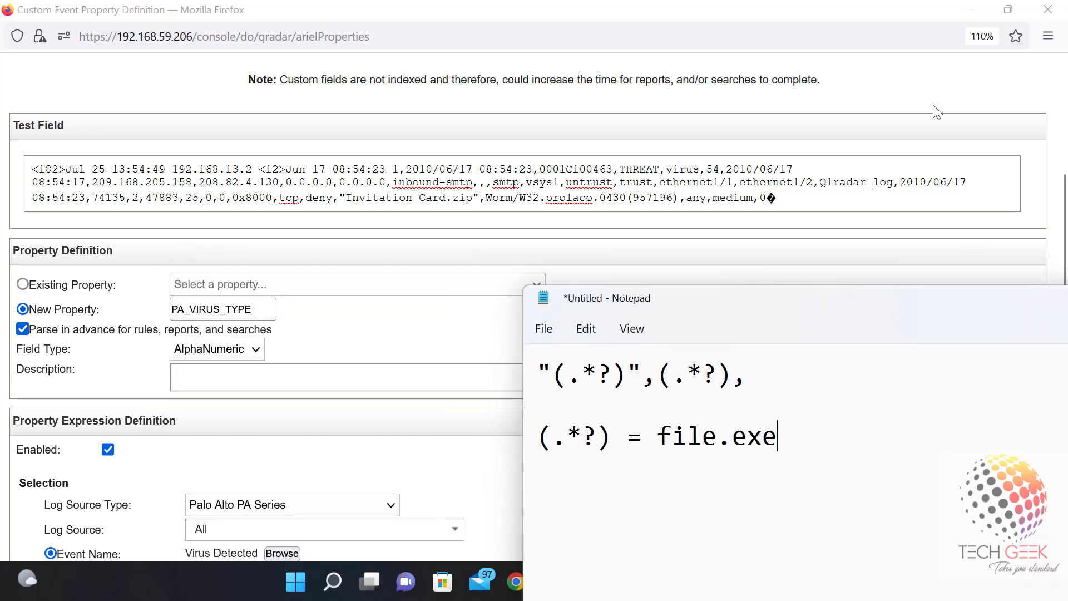
- Return to the property definition in Firefox and set the PA_VIRUS_TYPE regex to "(.*?)",(.*?),
left_click(385, 467)
scroll(386, 466, "down", 3)
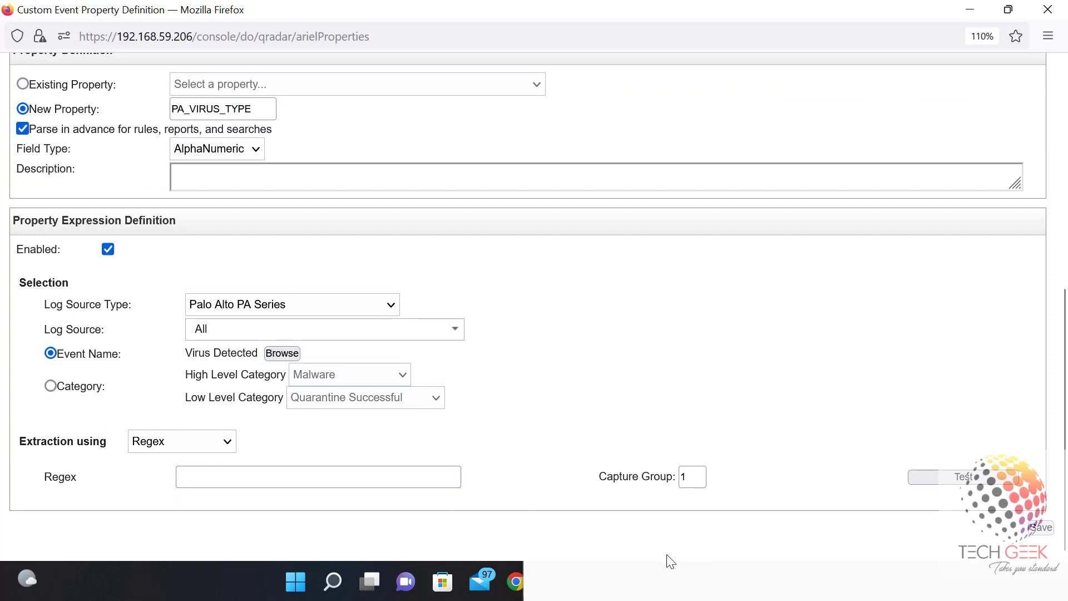
left_click(649, 575)
left_click_drag(764, 377, 521, 371)
left_click(380, 477)
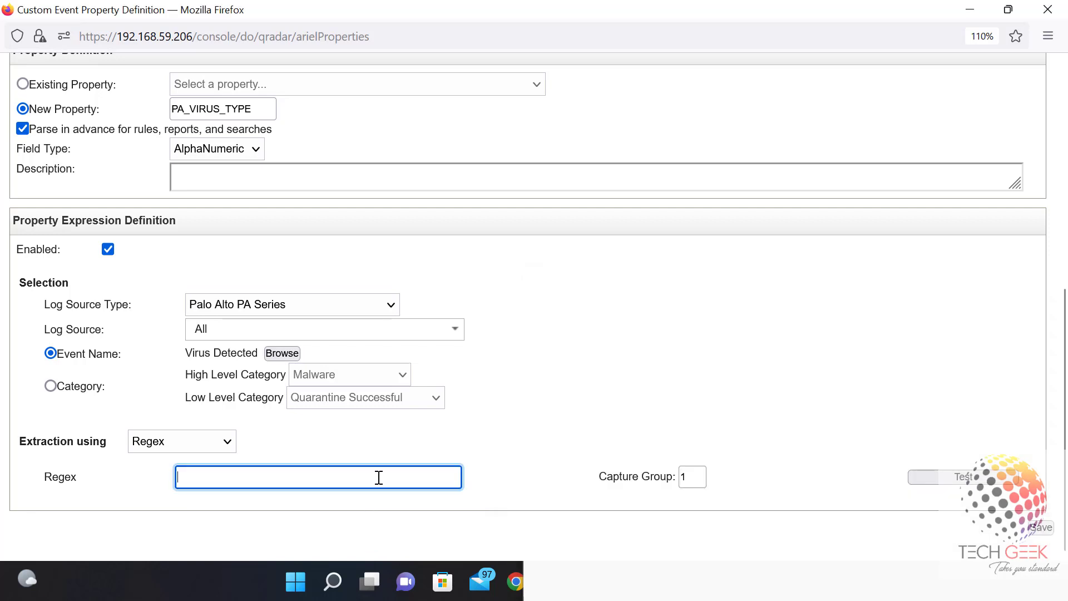
left_click(378, 477)
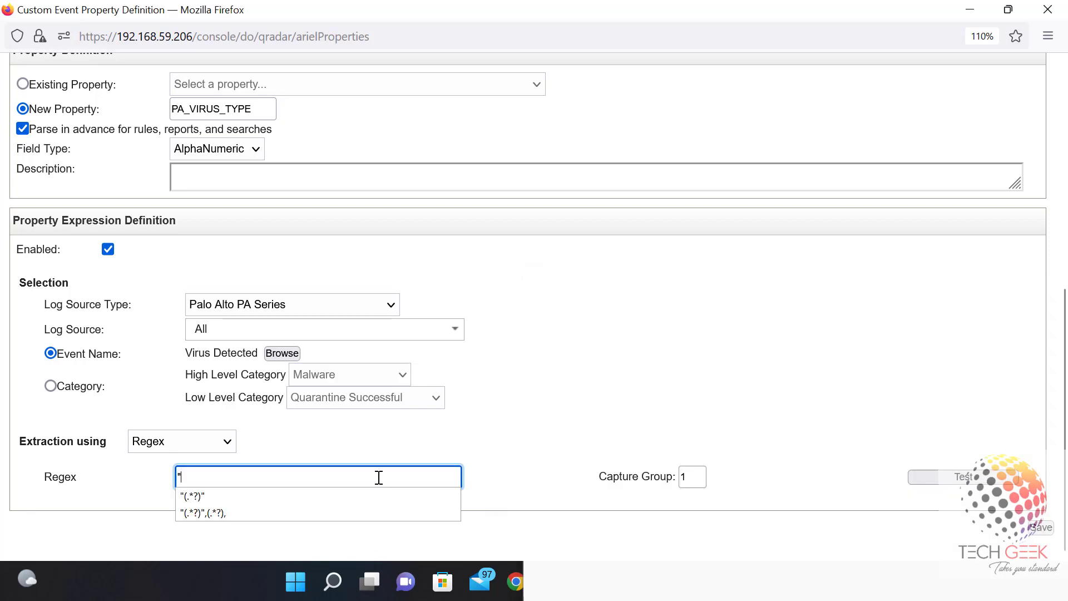
key("Down")
key("Down")
key("Return")
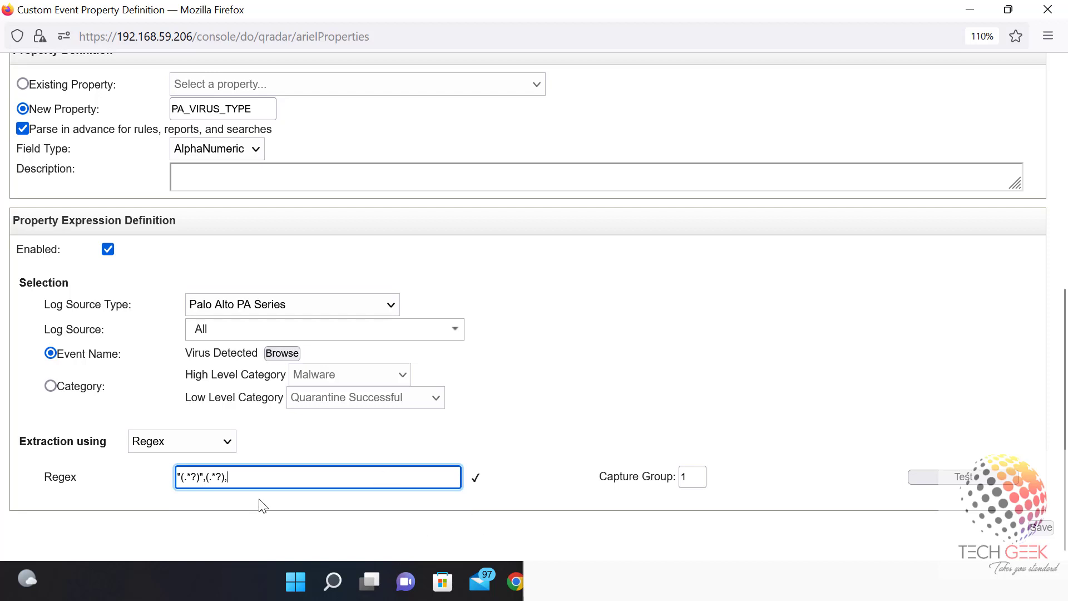
- Check the text highlighted in the payload and set the capture group to 2
scroll(686, 419, "up", 2)
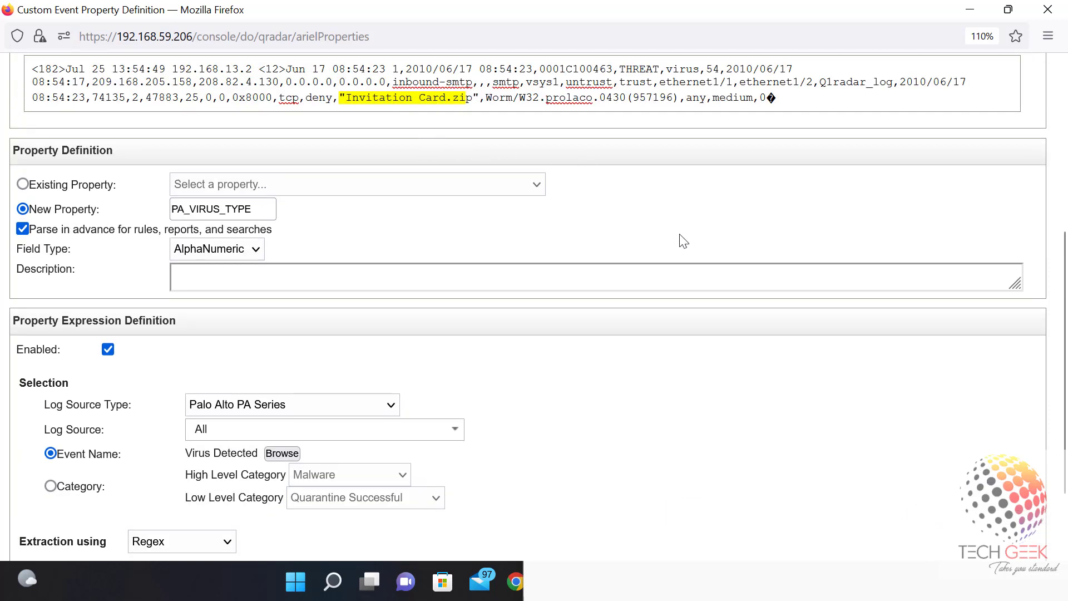
key("ctrl+minus")
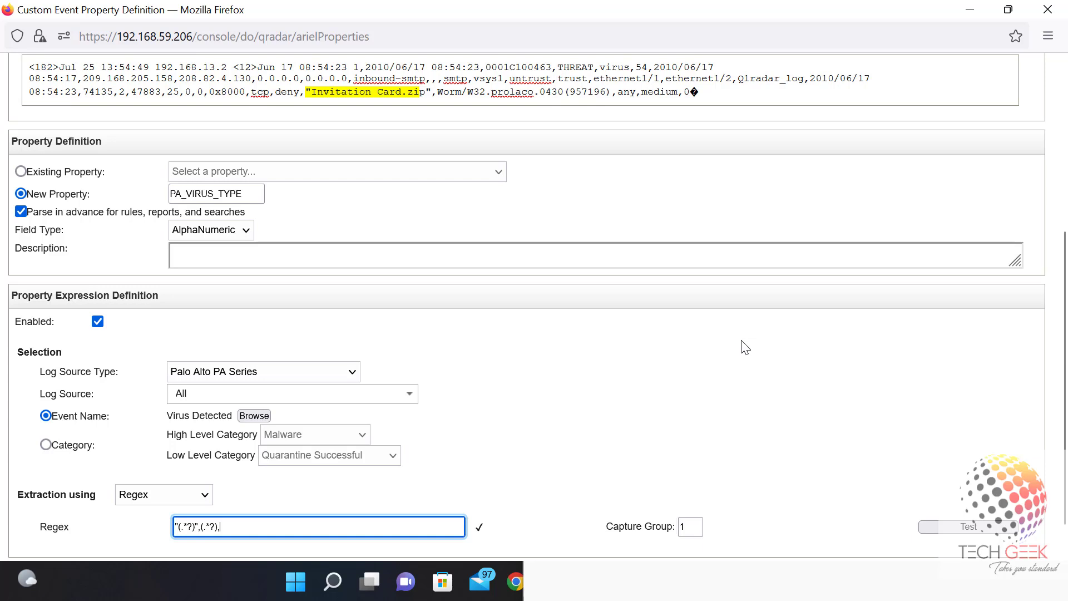
left_click_drag(321, 96, 343, 108)
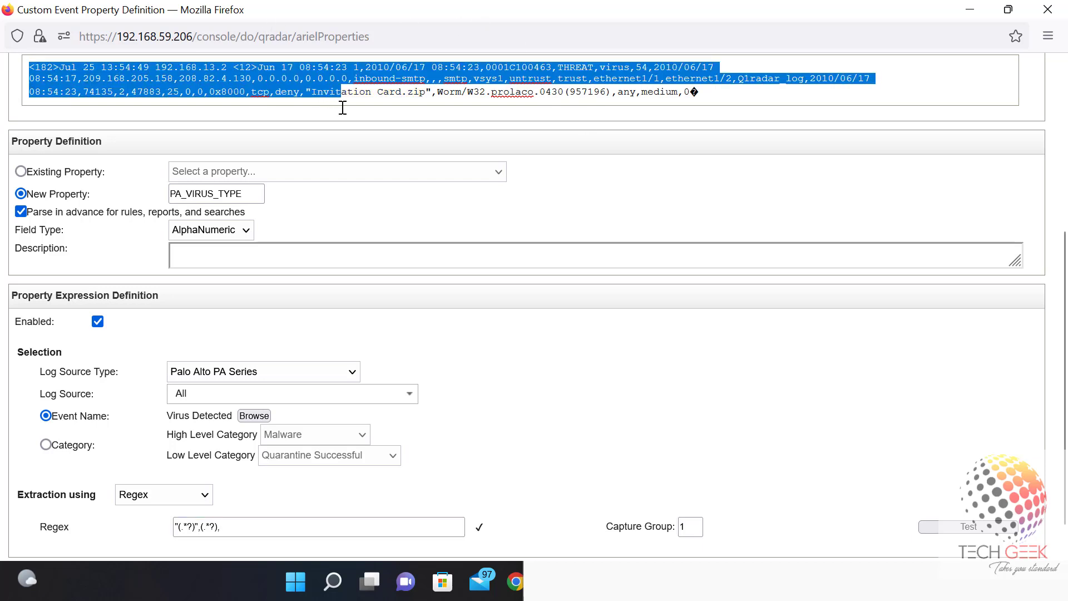
left_click(467, 159)
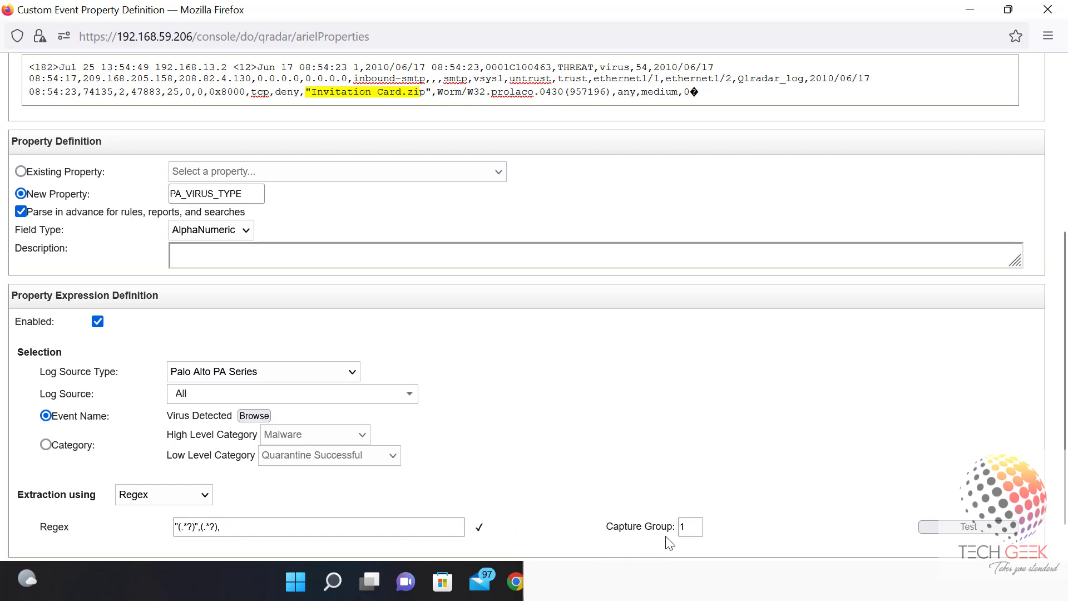
double_click(689, 527)
type("2")
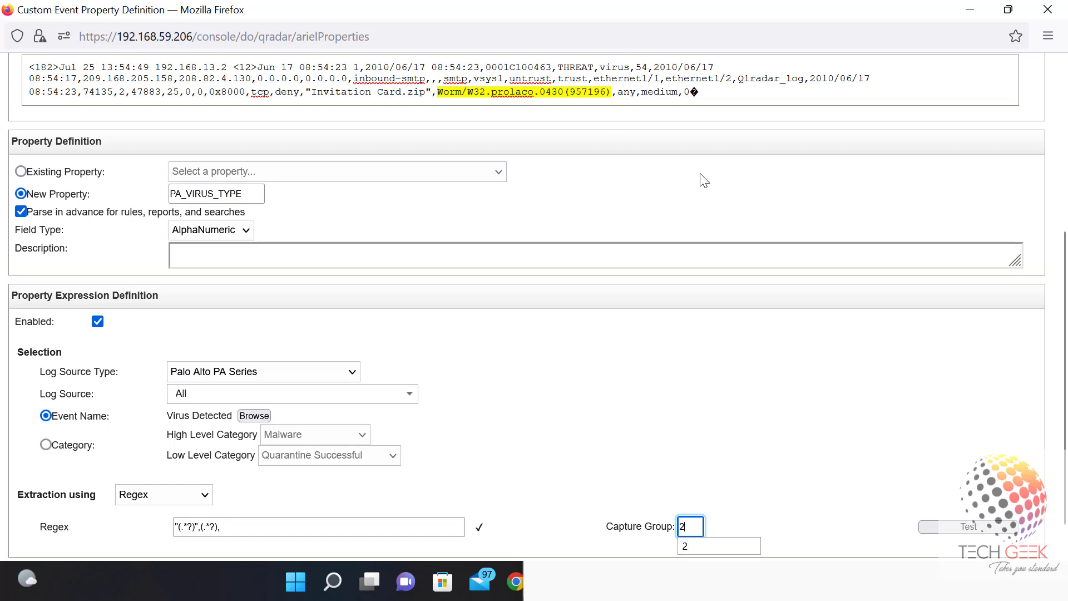
- Switch the capture group between 1 and 2 to compare the payload matches, ending on 2
key("BackSpace")
type("1")
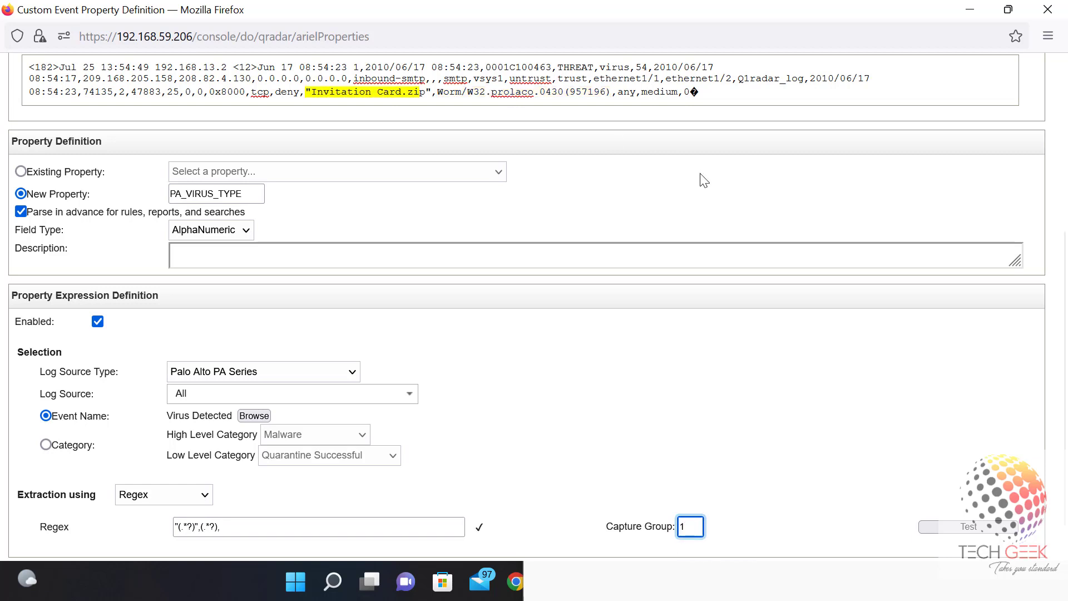
key("BackSpace")
type("2")
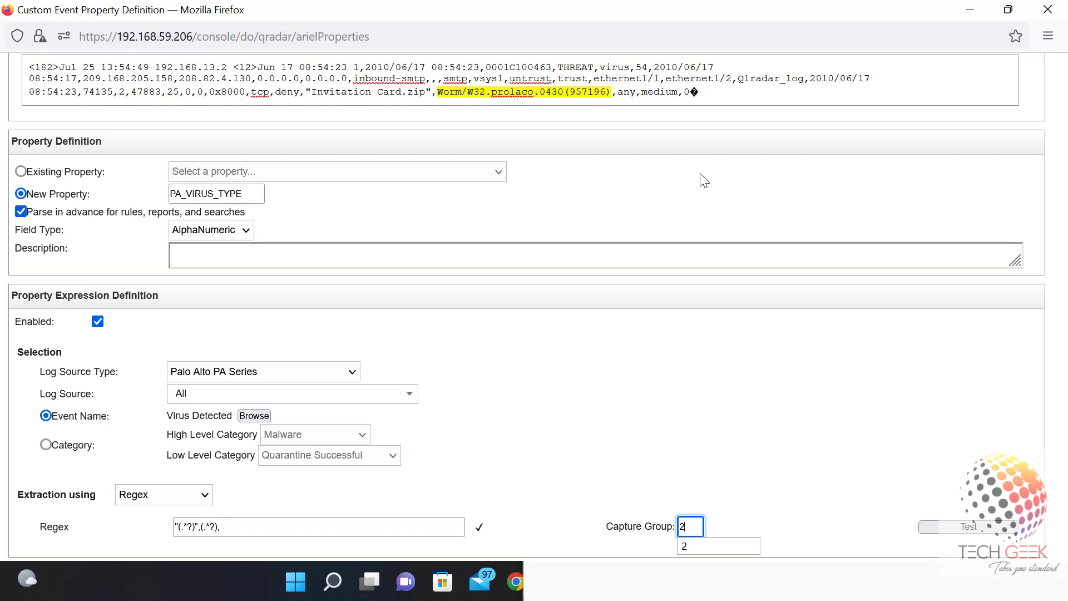
key("BackSpace")
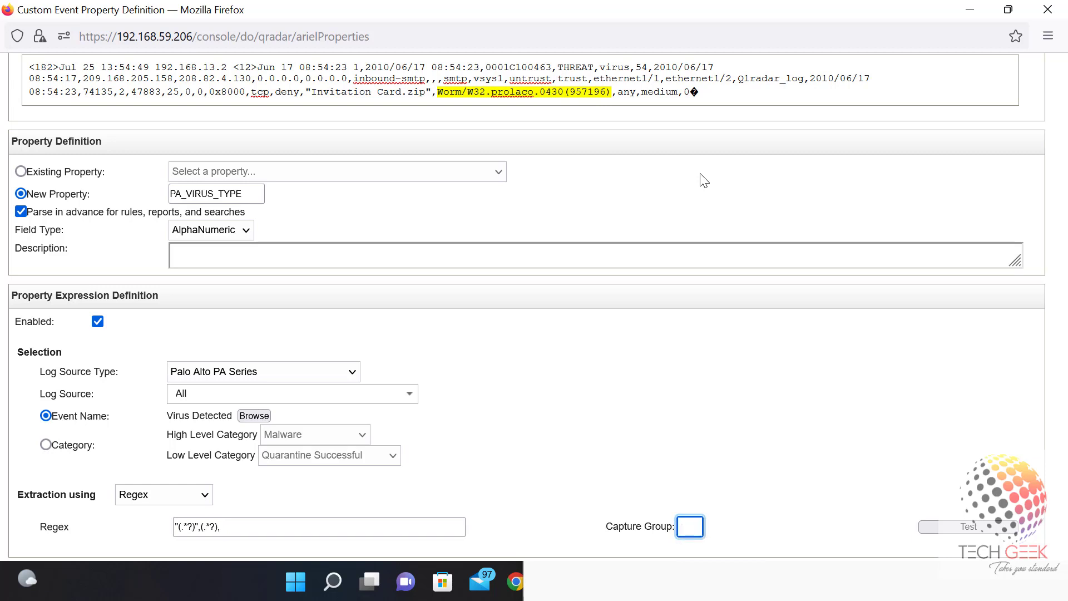
type("1")
key("BackSpace")
type("2")
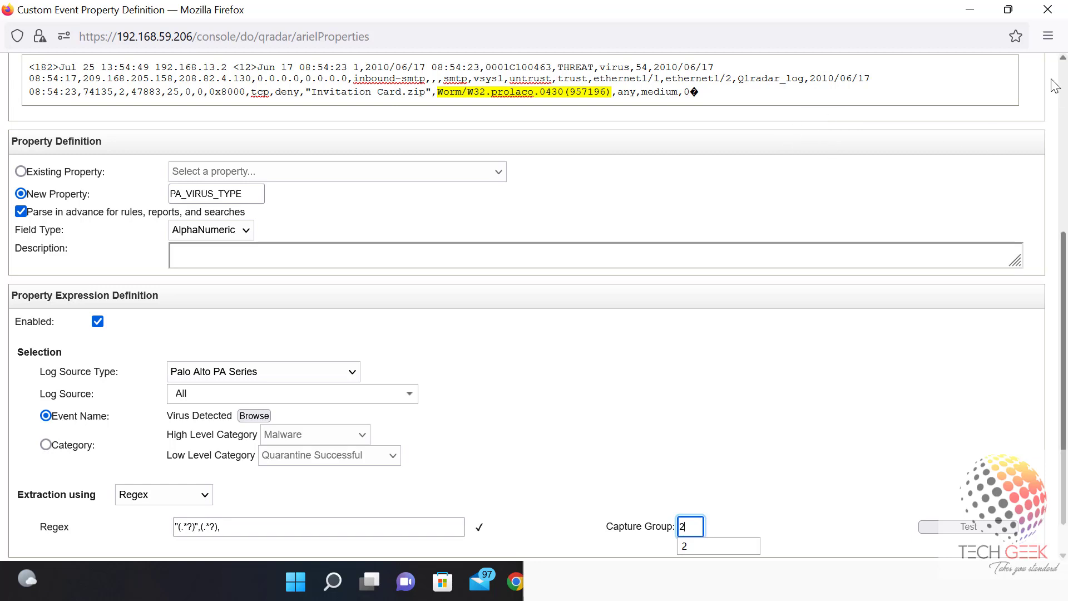
- Test the regex against the payload and save the PA_VIRUS_TYPE property
left_click(969, 526)
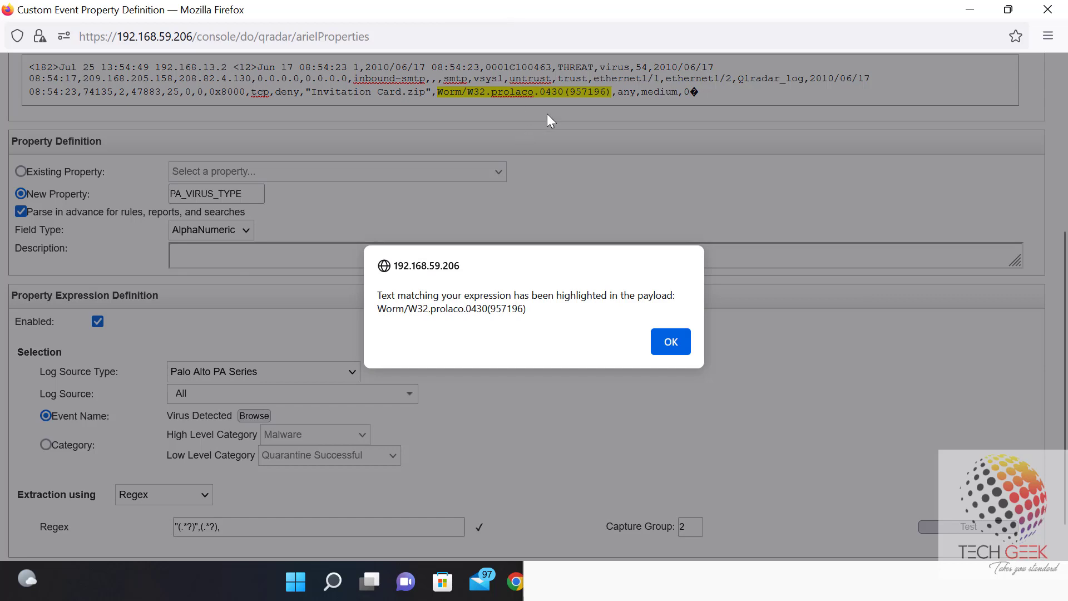
left_click(670, 341)
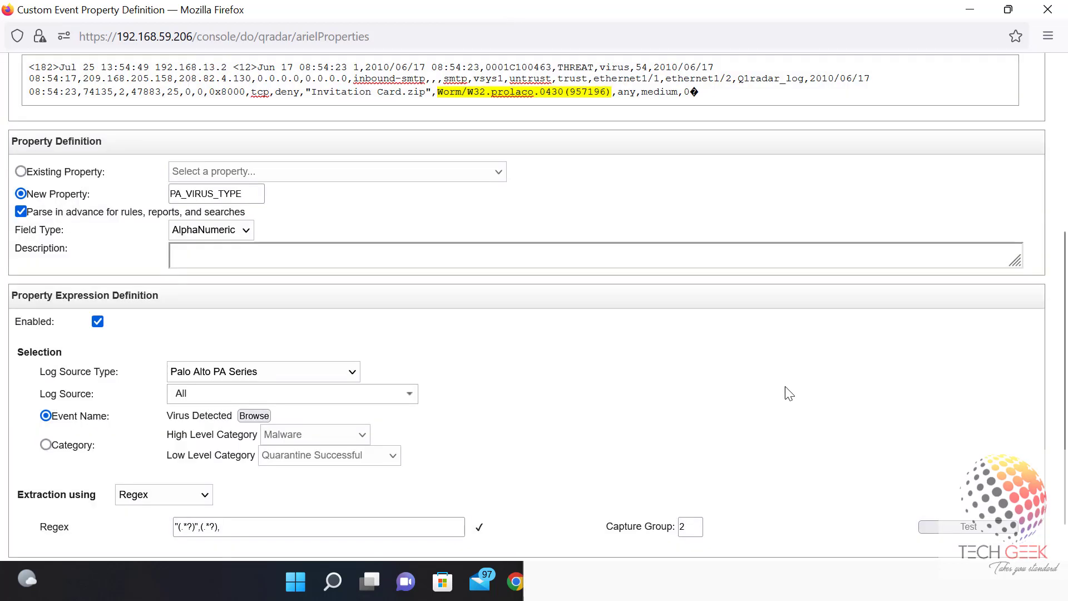
scroll(890, 412, "down", 1)
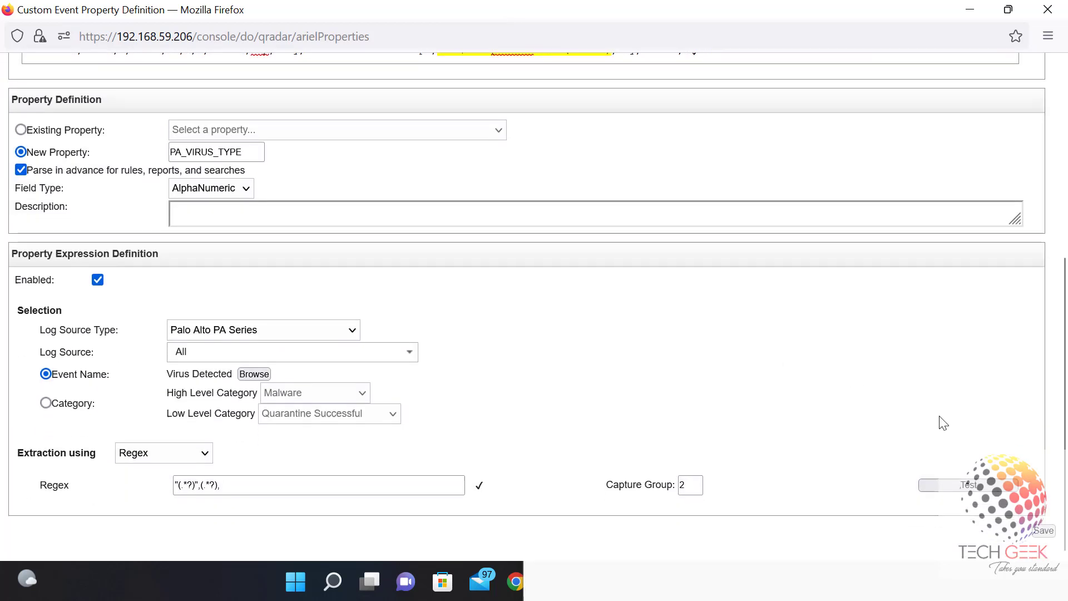
left_click(1047, 533)
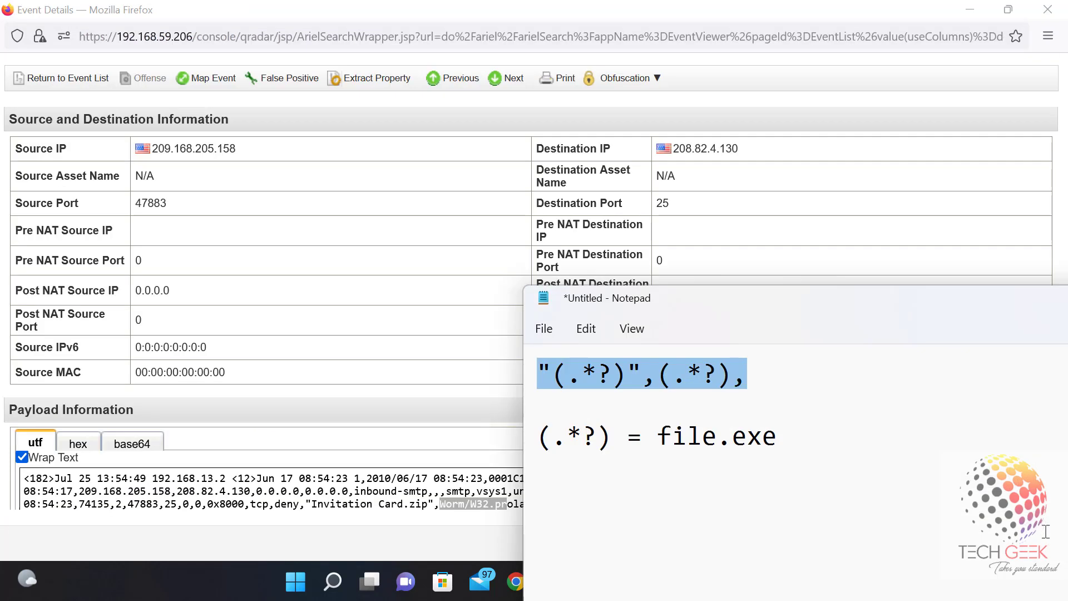
- Close the Notepad regex notes without saving them
left_click_drag(775, 286, 775, 316)
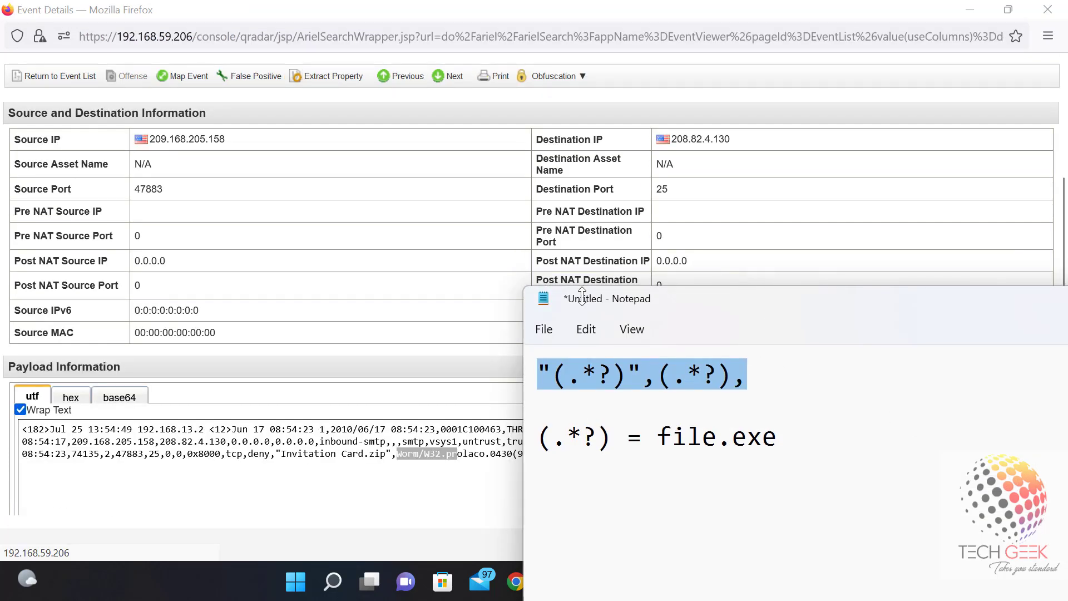
left_click_drag(607, 334, 97, 311)
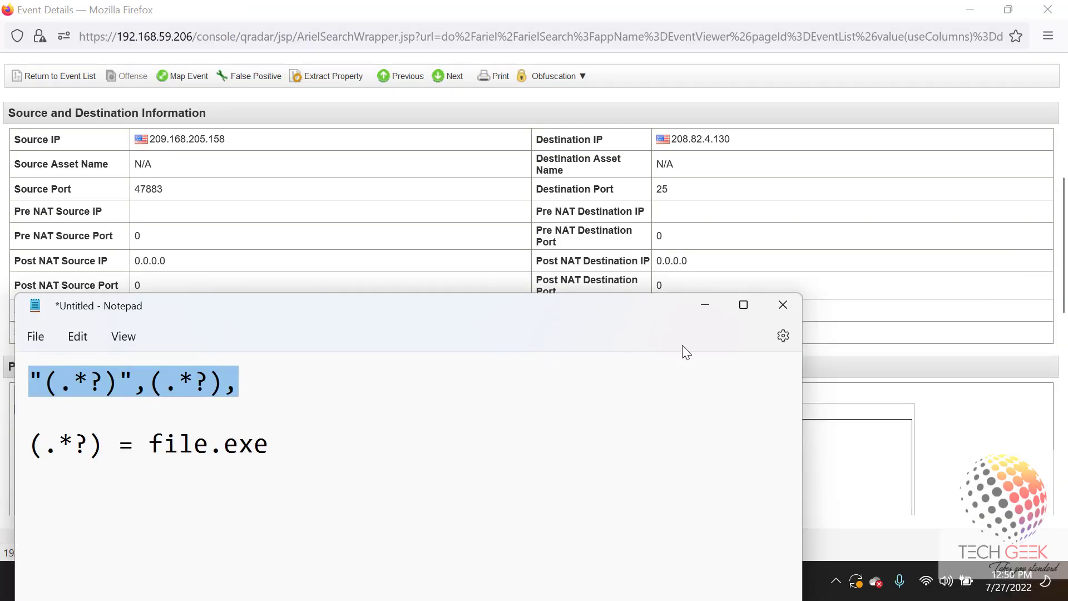
left_click(782, 305)
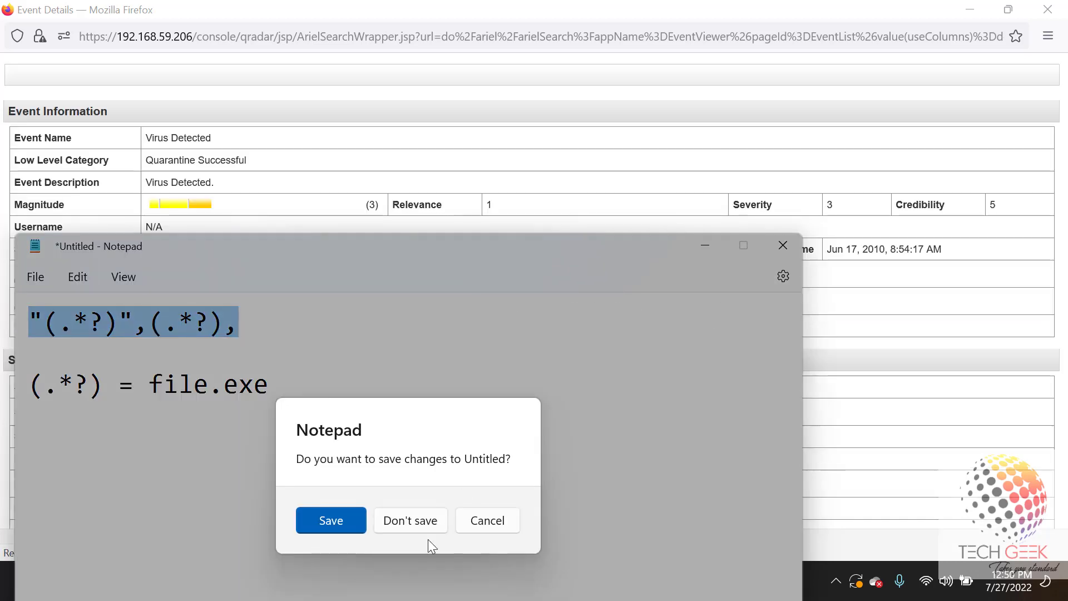
left_click(421, 520)
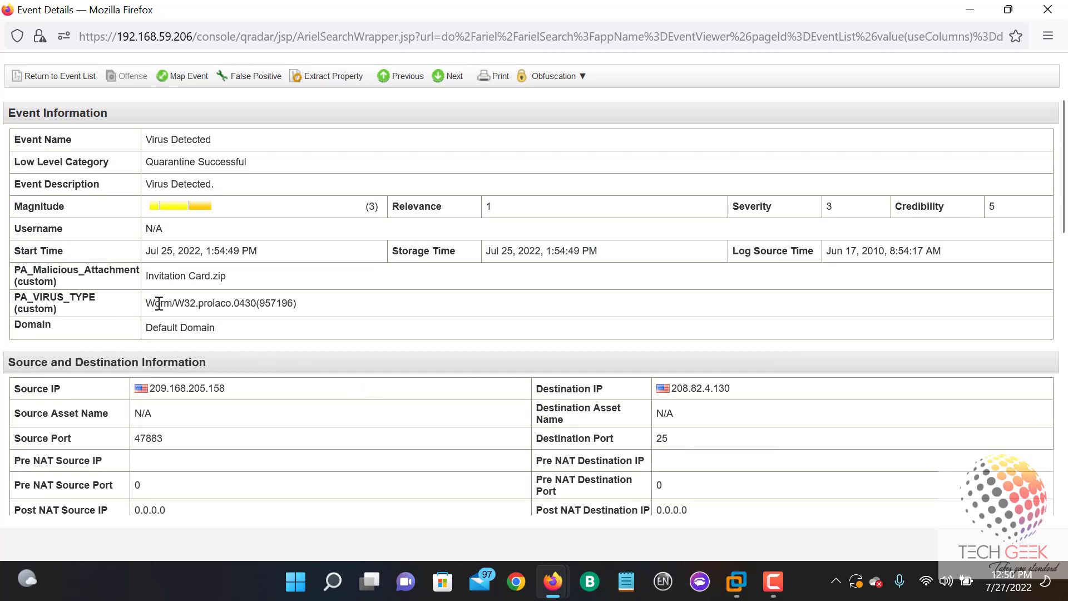
- Check the PA_VIRUS_TYPE and PA_Malicious_Attachment values in the event's information
left_click_drag(160, 303, 284, 318)
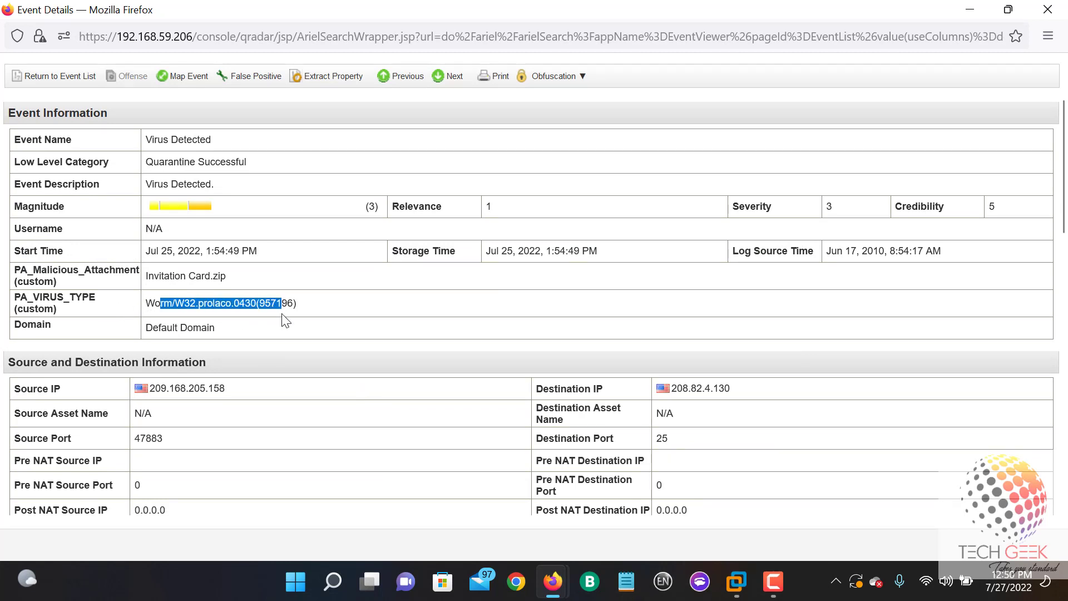
left_click(157, 280)
left_click_drag(156, 279, 231, 286)
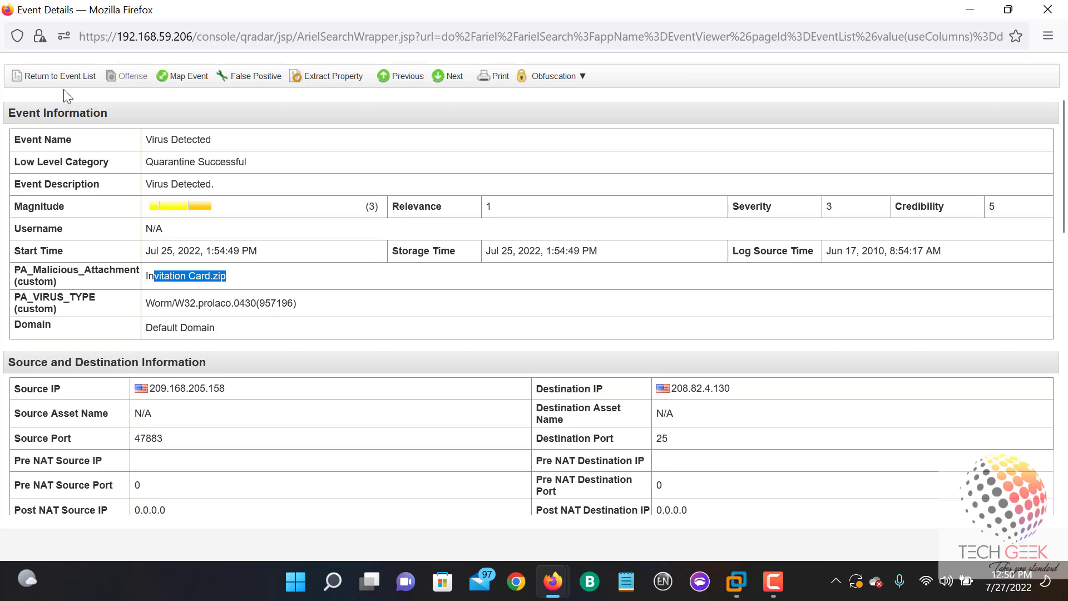
- Return to the event list and look through the Virus Detected events from the Palo Alto log source
left_click(71, 75)
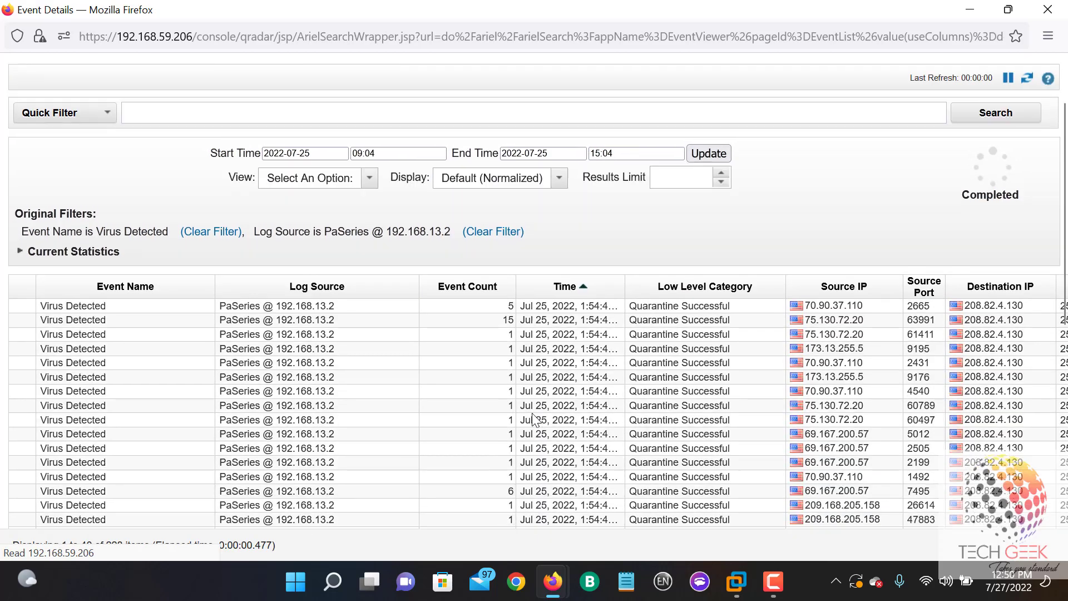
scroll(674, 420, "down", 2)
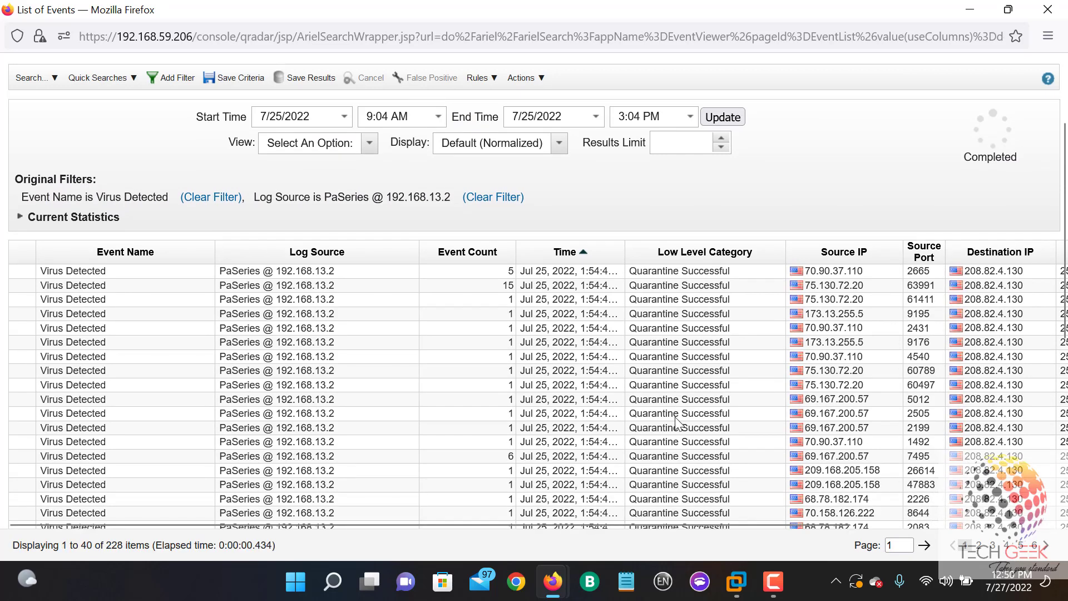
scroll(675, 417, "down", 2)
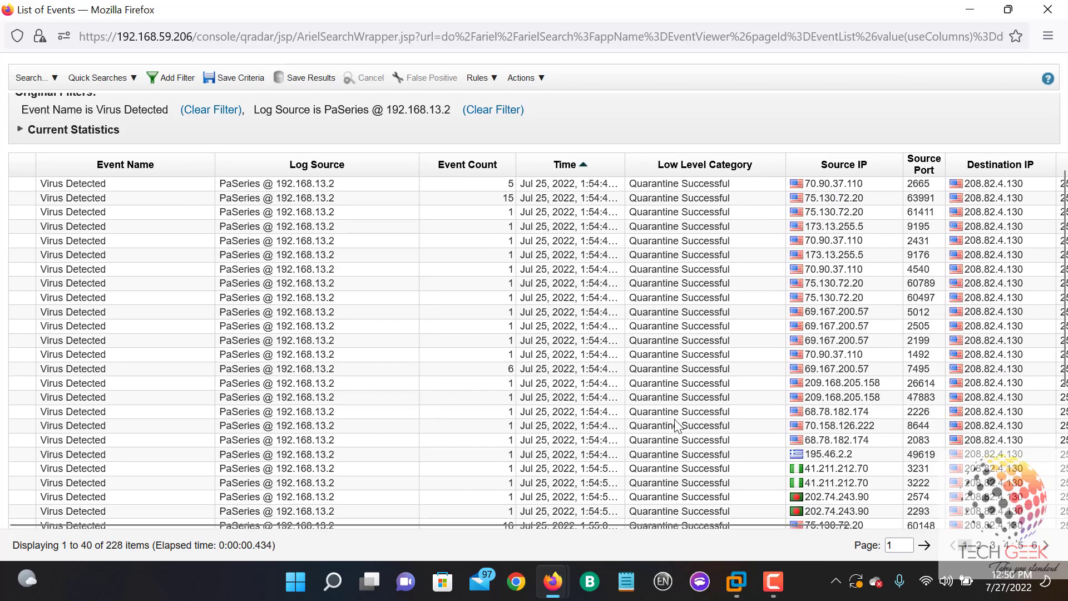
scroll(676, 425, "down", 3)
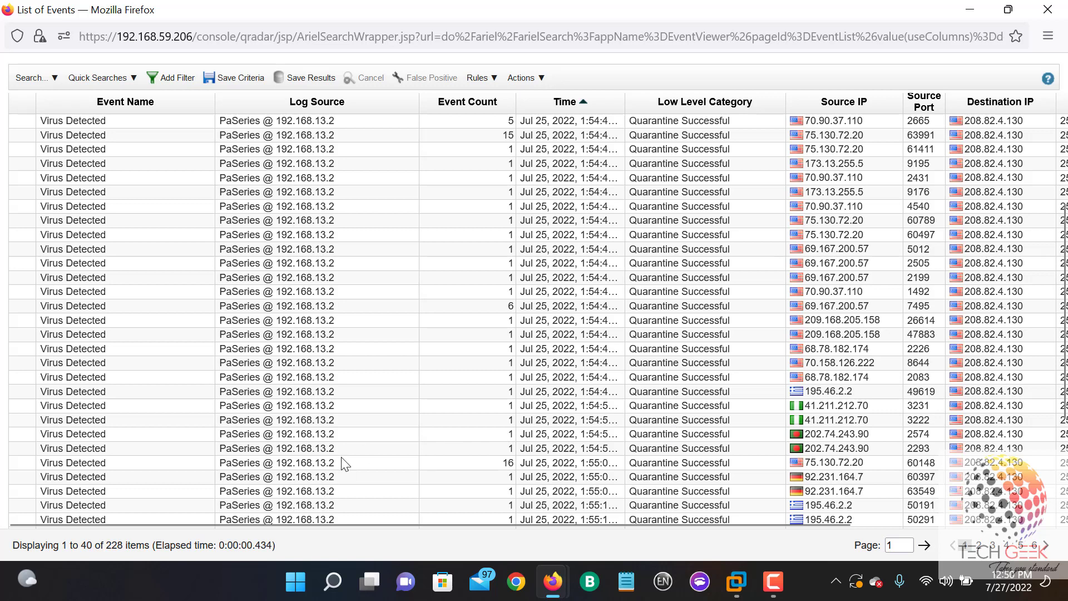
- Check the PA_Malicious_Attachment and PA_VIRUS_TYPE values of the Virus Detected event with a count of 16, and return to the event list
double_click(342, 460)
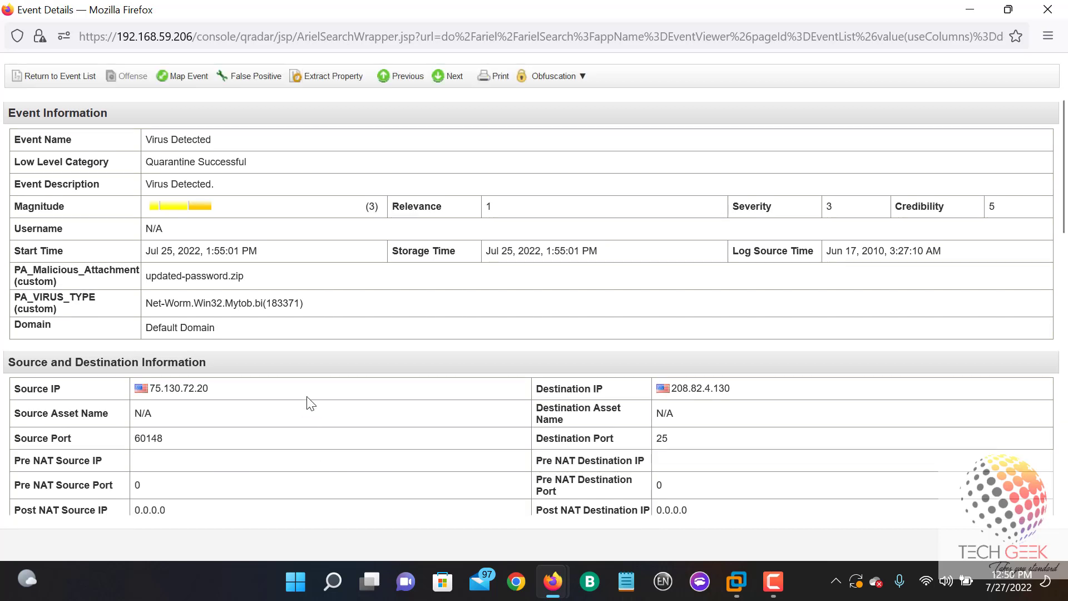
scroll(213, 329, "down", 1)
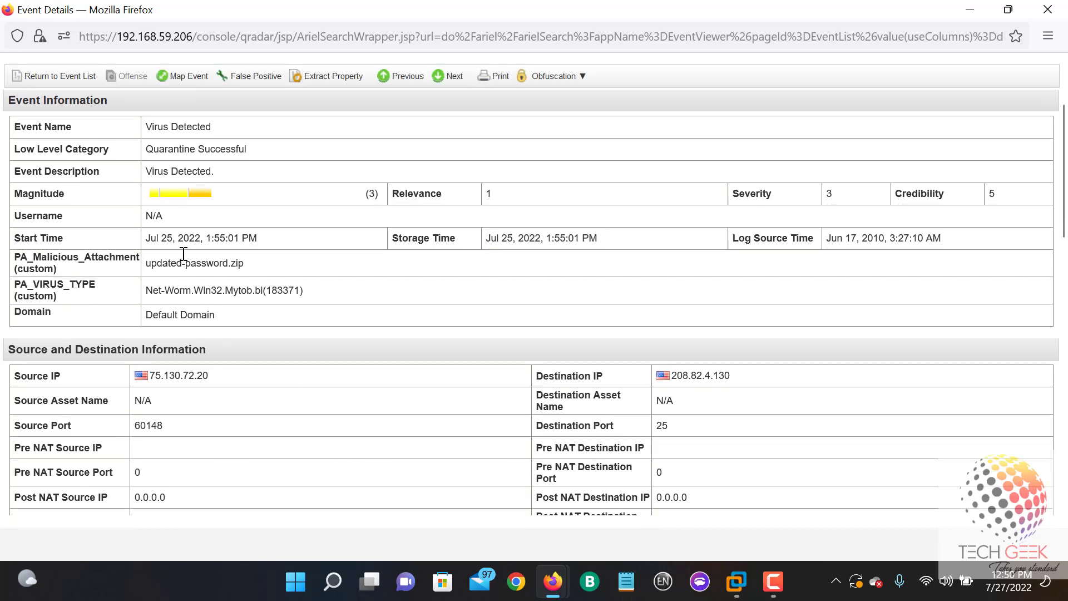
left_click_drag(151, 261, 251, 270)
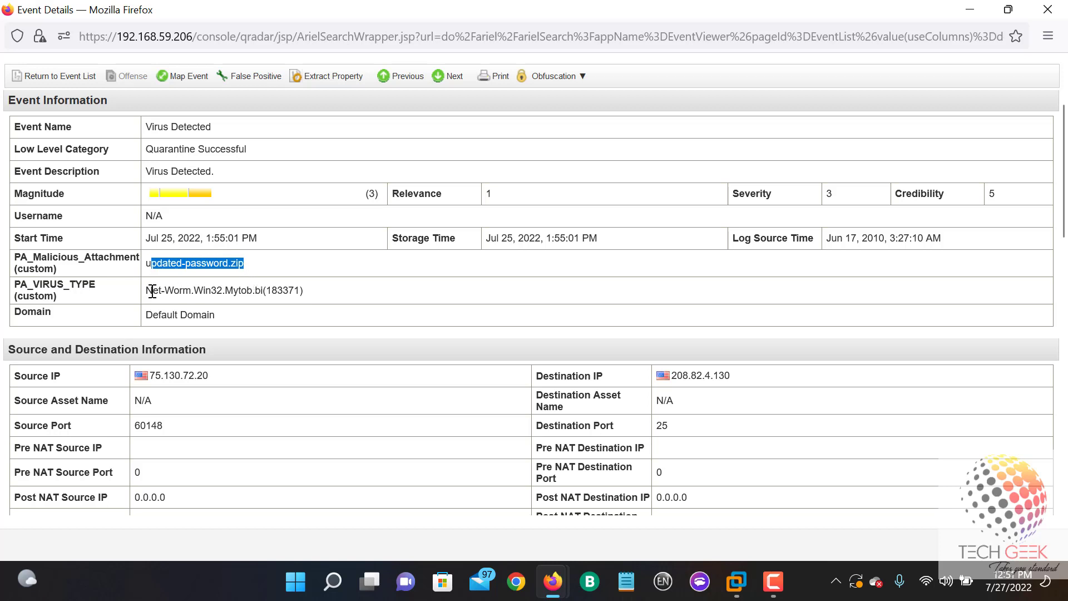
left_click_drag(152, 291, 304, 293)
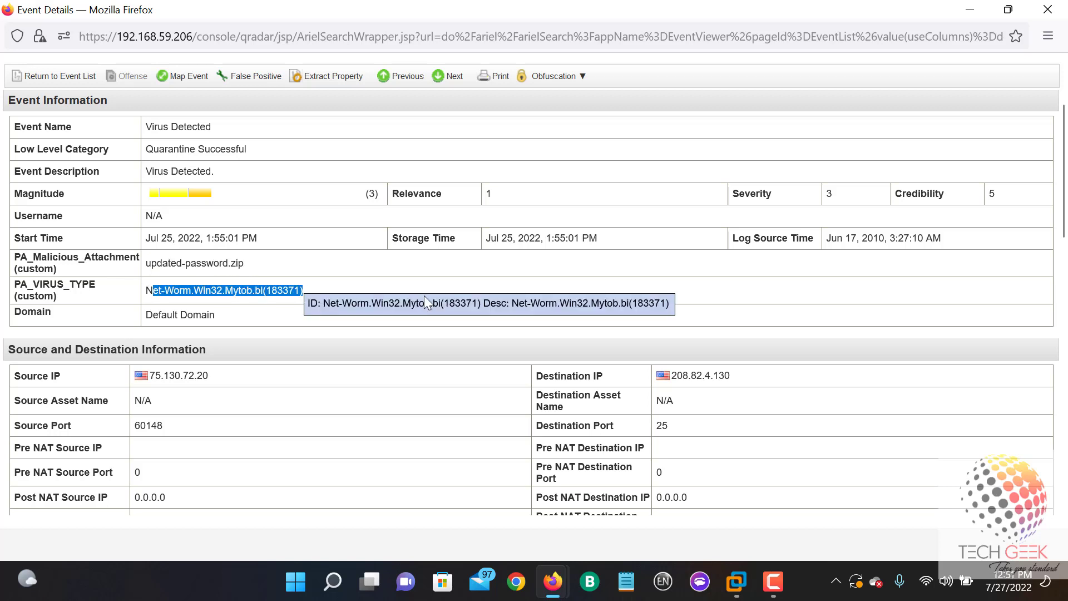
left_click(62, 78)
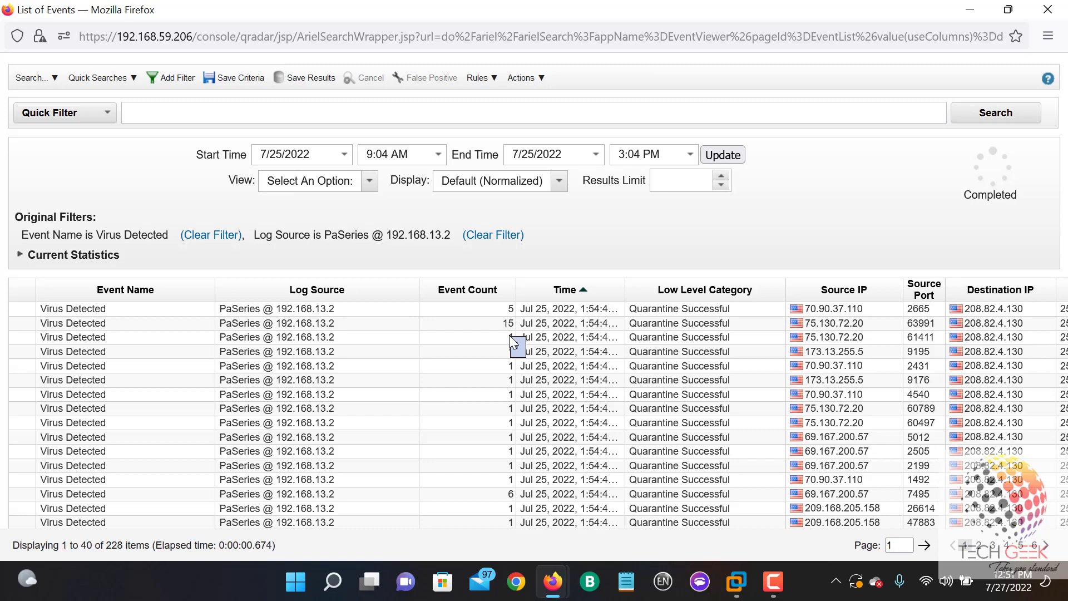
left_click(39, 79)
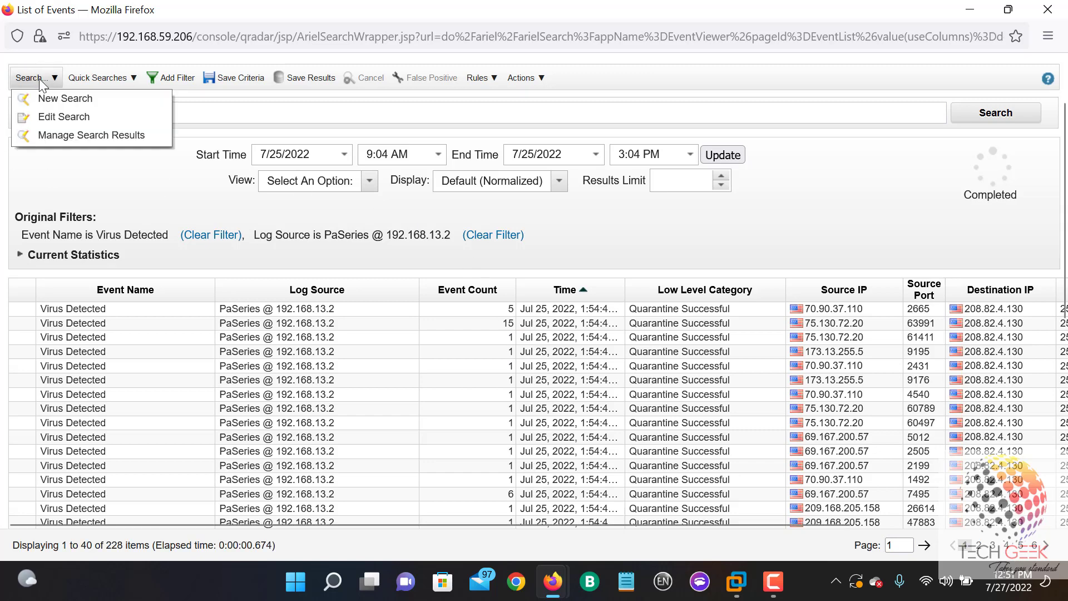
left_click(84, 119)
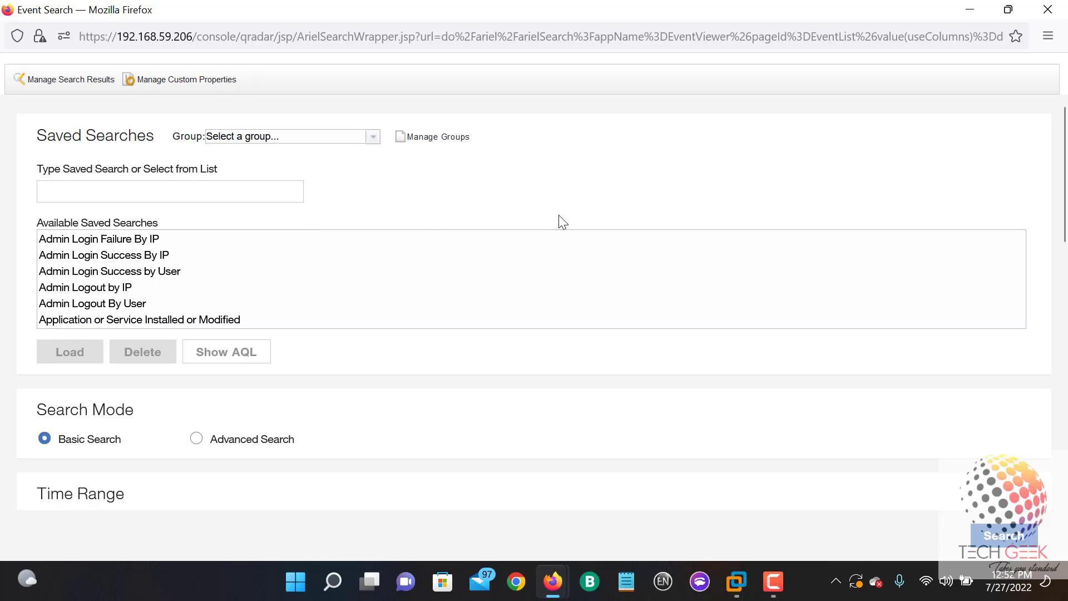
scroll(351, 257, "down", 5)
scroll(394, 346, "down", 5)
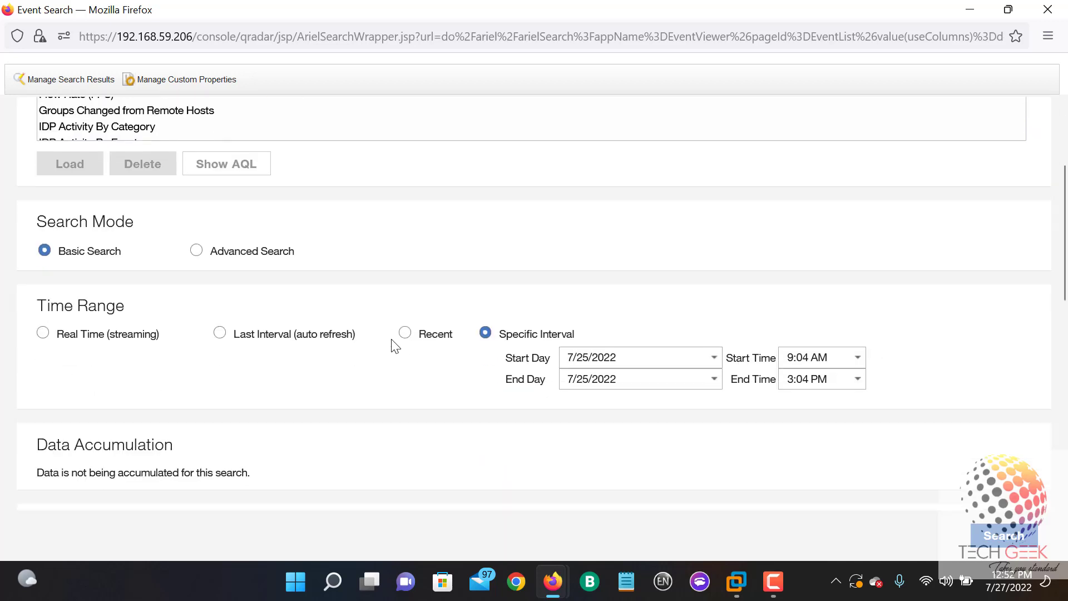
scroll(403, 354, "down", 7)
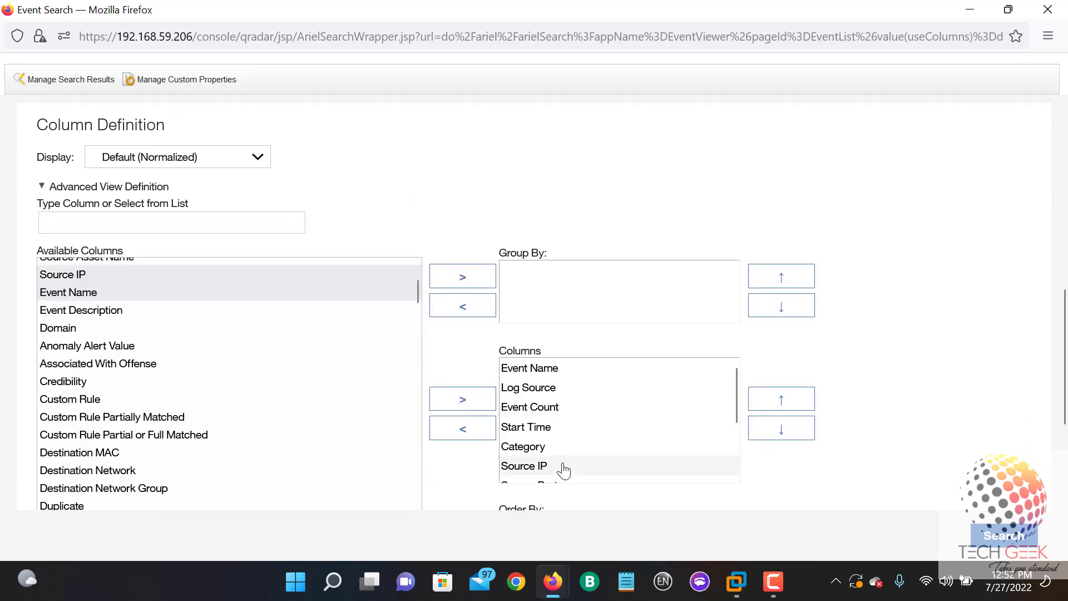
- Reopen the Virus Detected events from the main Log Activity window and show their event list window full screen
left_click(1013, 9)
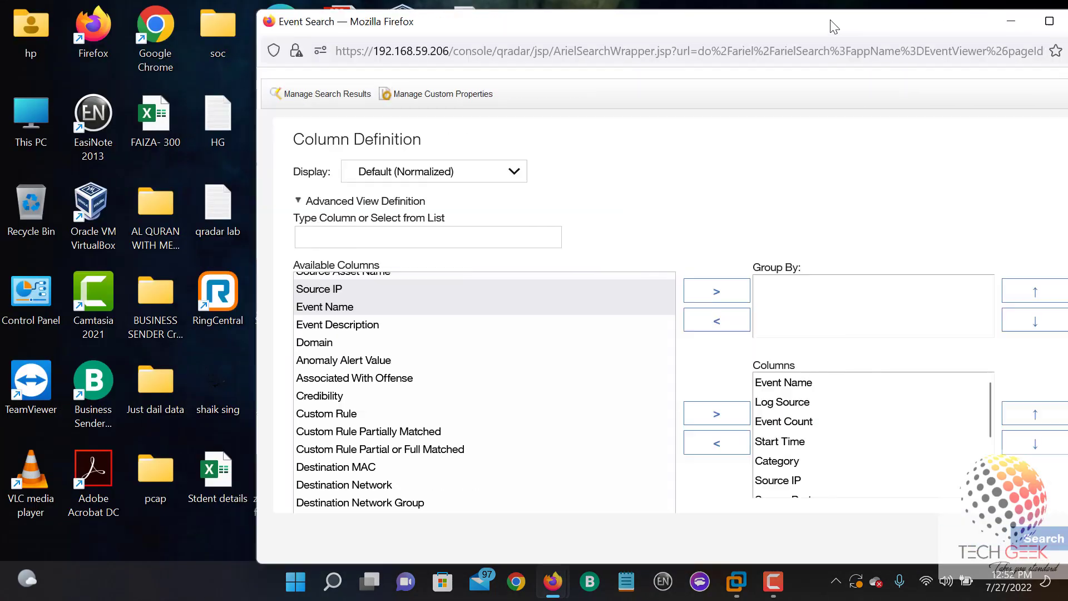
mouse_move(569, 582)
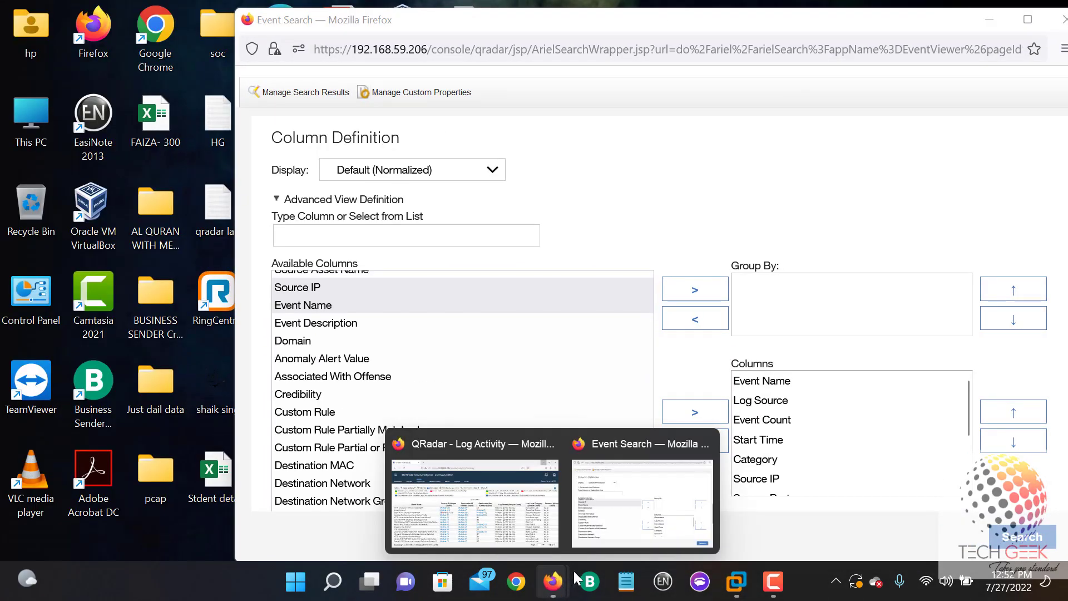
left_click(489, 519)
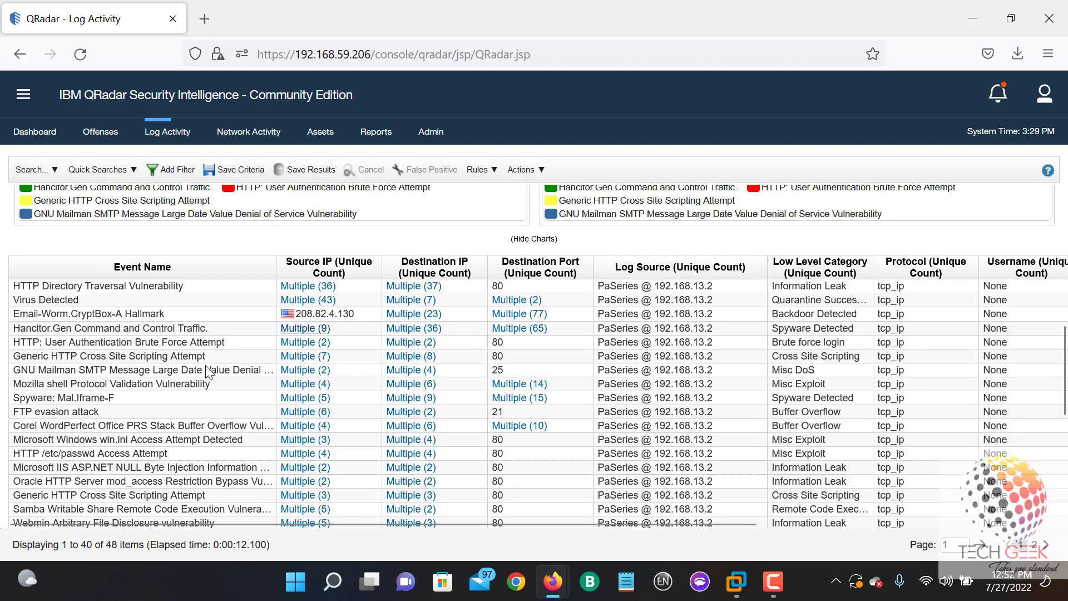
double_click(49, 303)
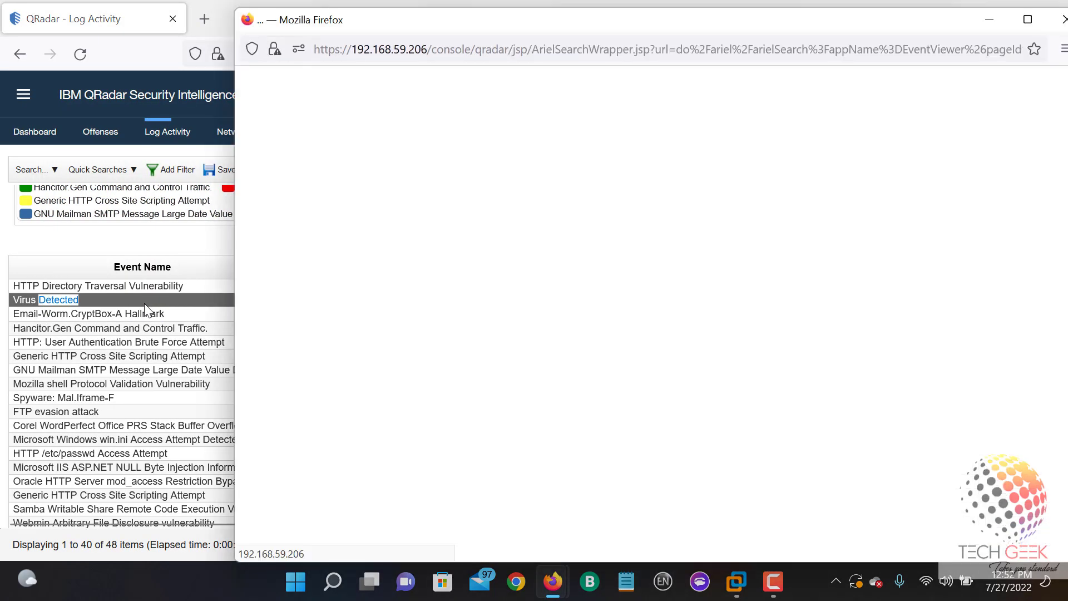
left_click_drag(558, 29, 477, 204)
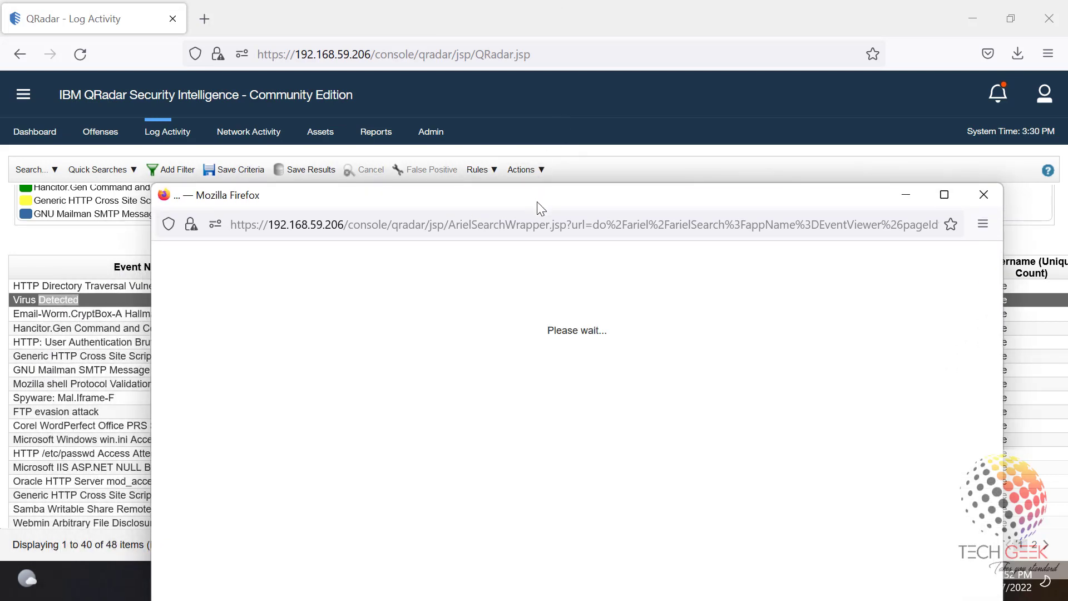
left_click_drag(537, 196, 517, 58)
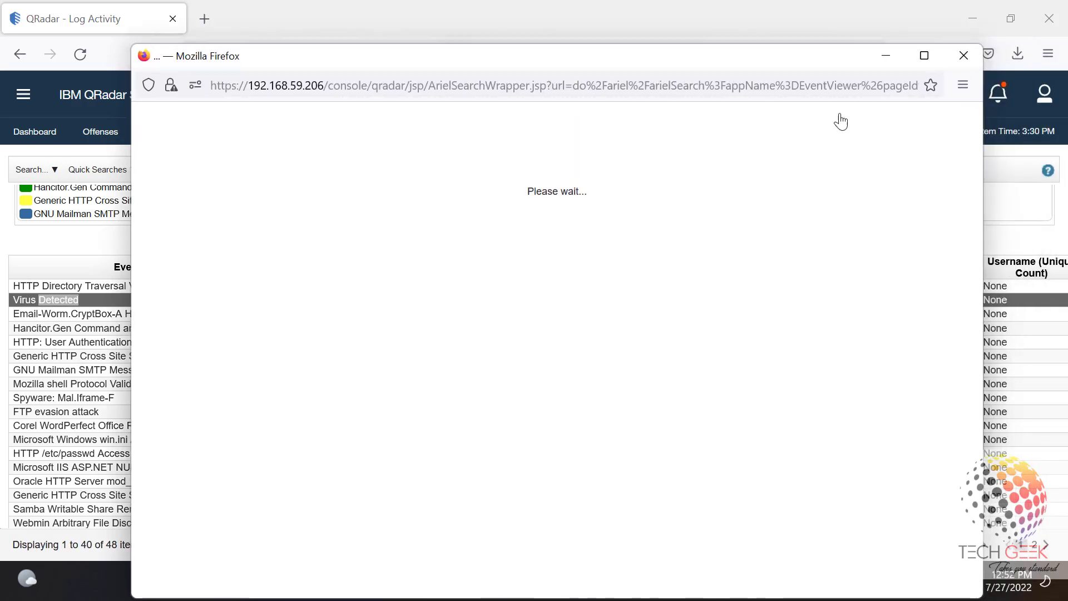
left_click(977, 17)
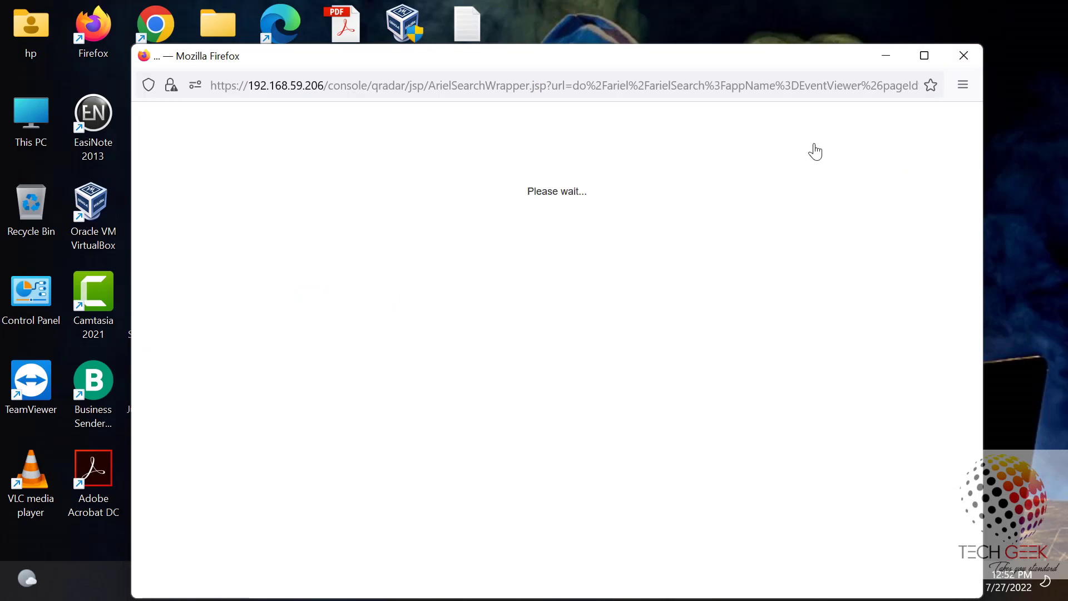
left_click(925, 56)
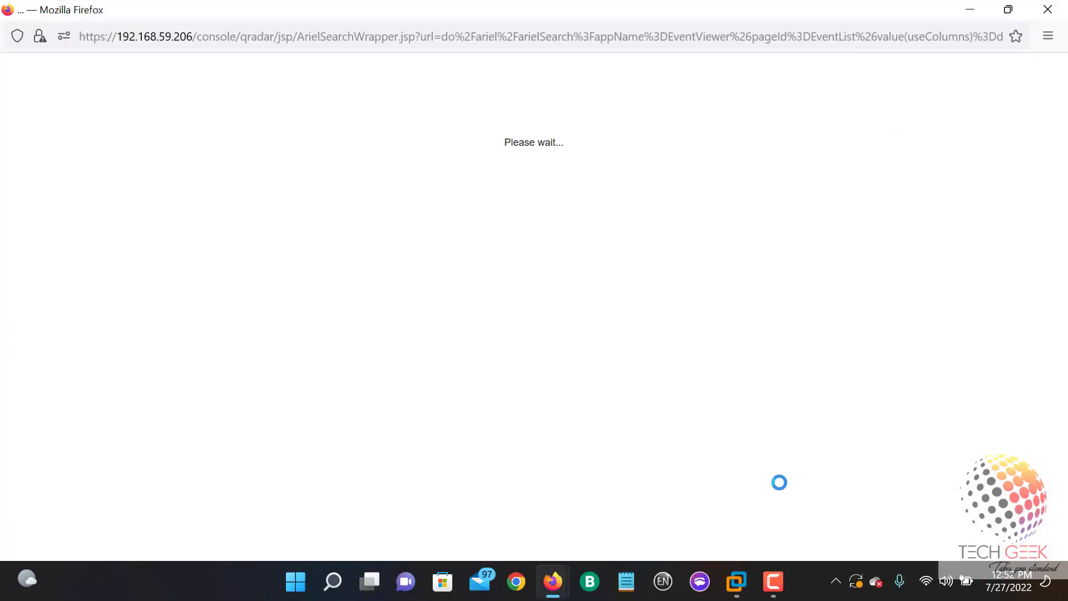
left_click(566, 588)
left_click(639, 501)
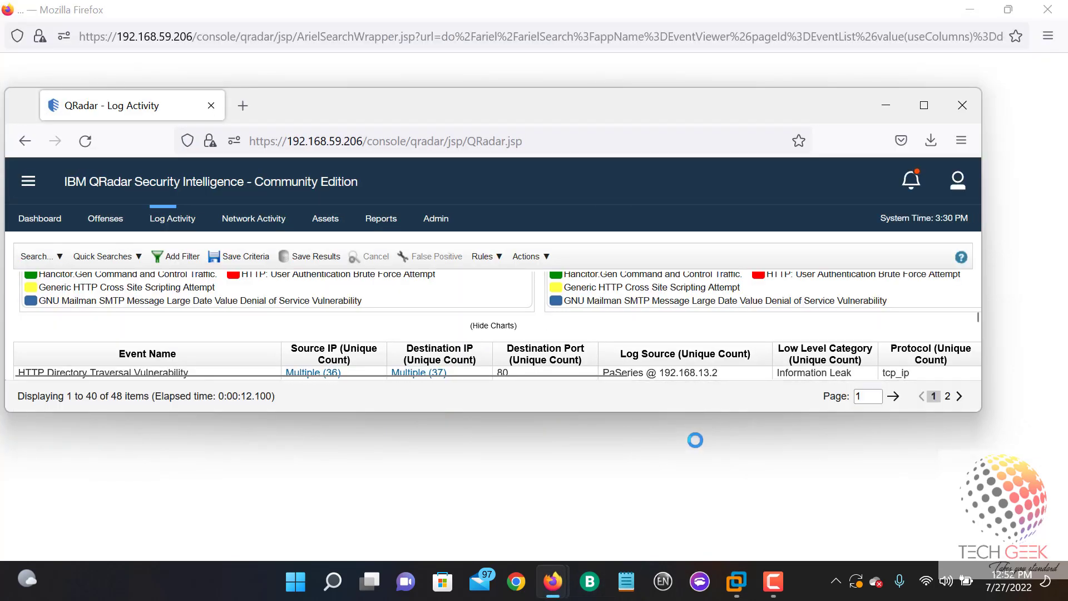
left_click(914, 110)
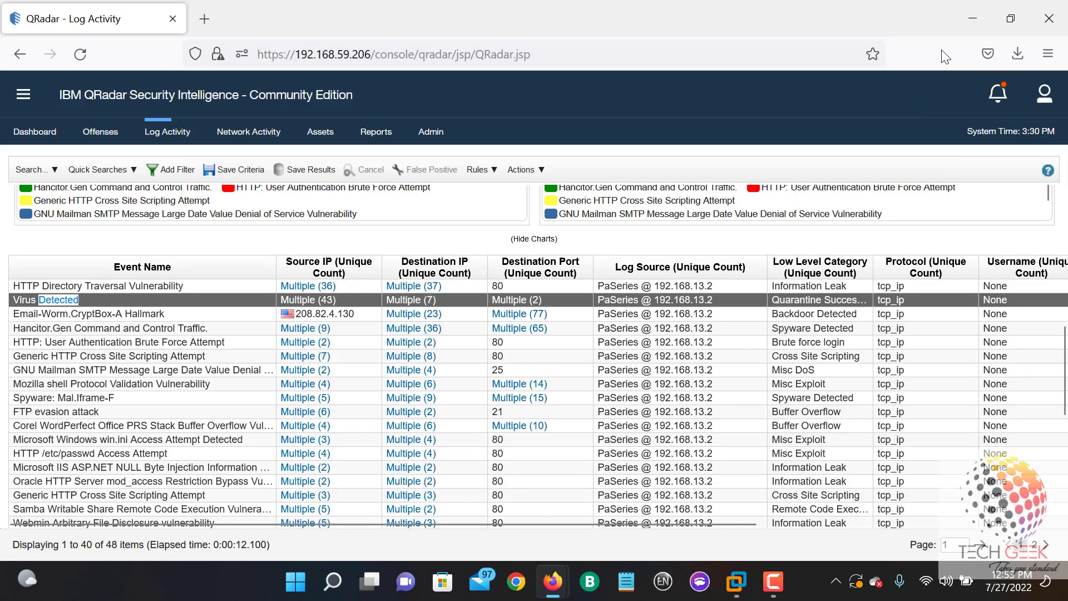
left_click(980, 19)
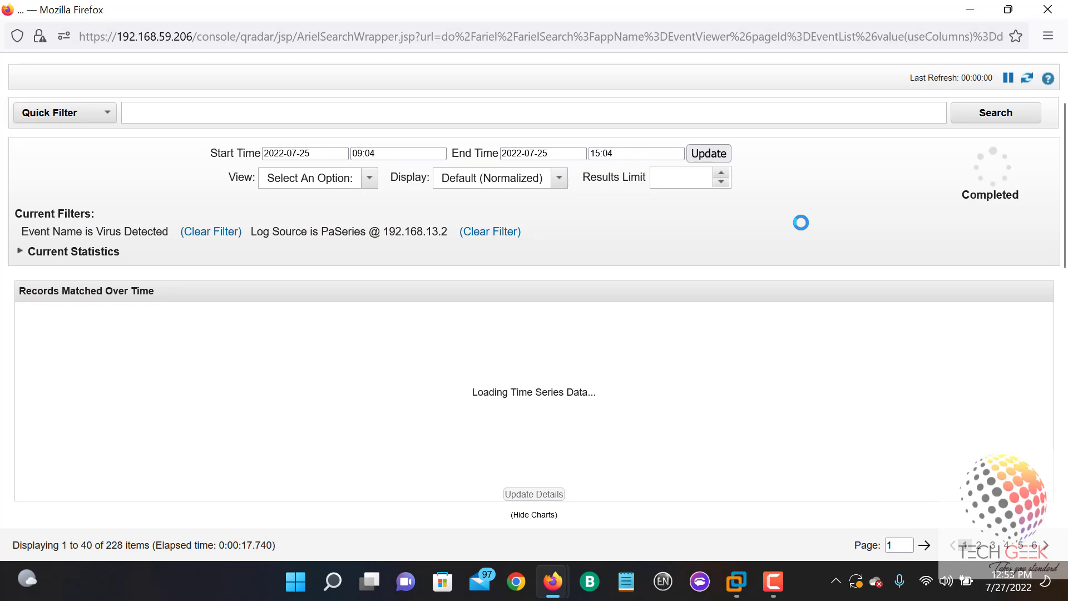
- Widen the Time column to fit its timestamps and look through the listed Virus Detected events
scroll(508, 451, "down", 3)
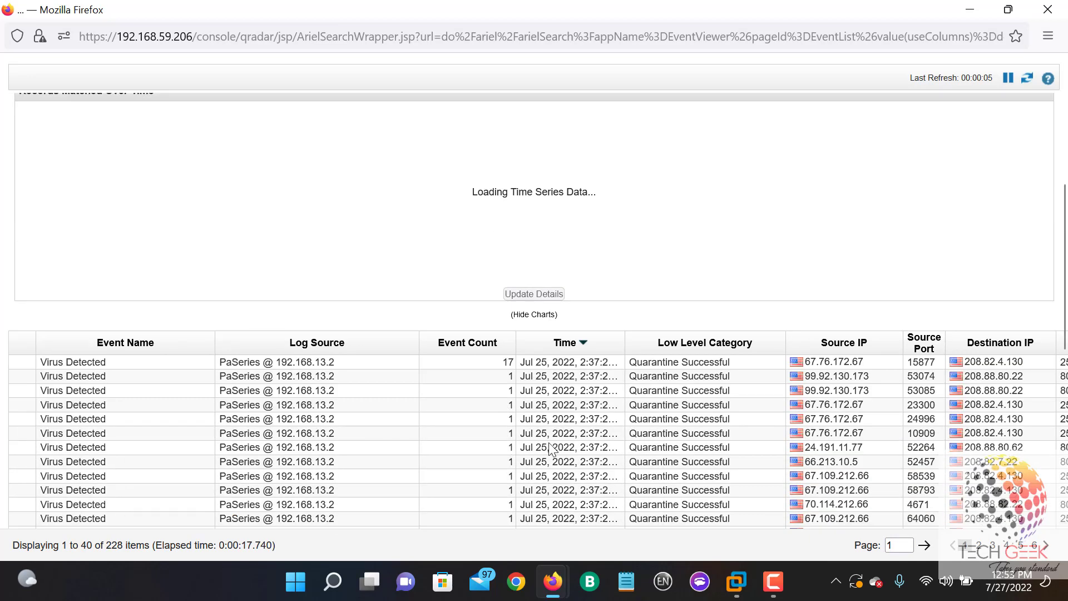
scroll(431, 340, "down", 3)
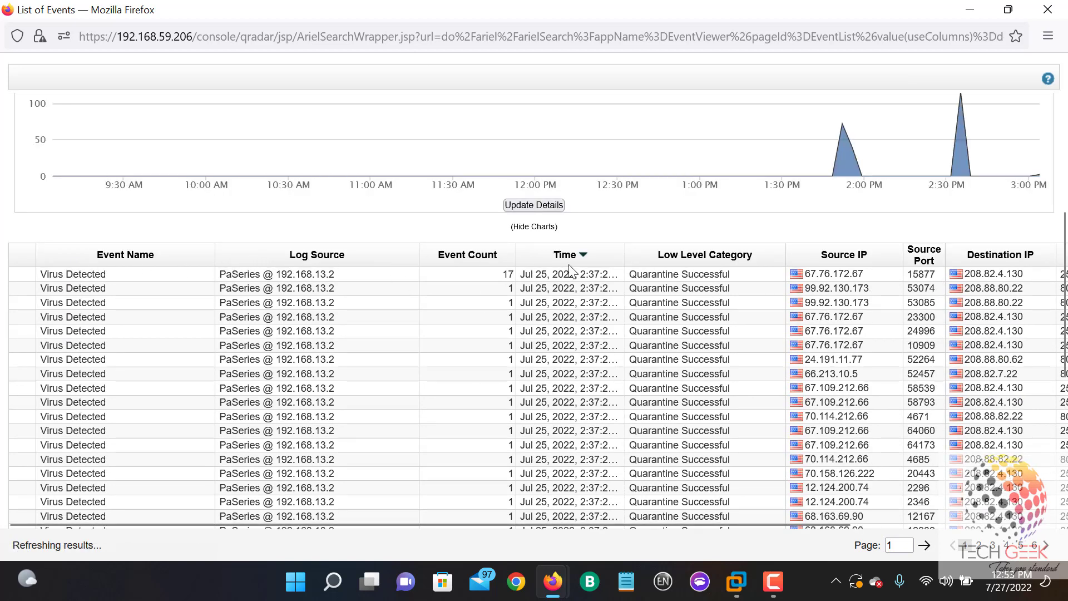
double_click(659, 255)
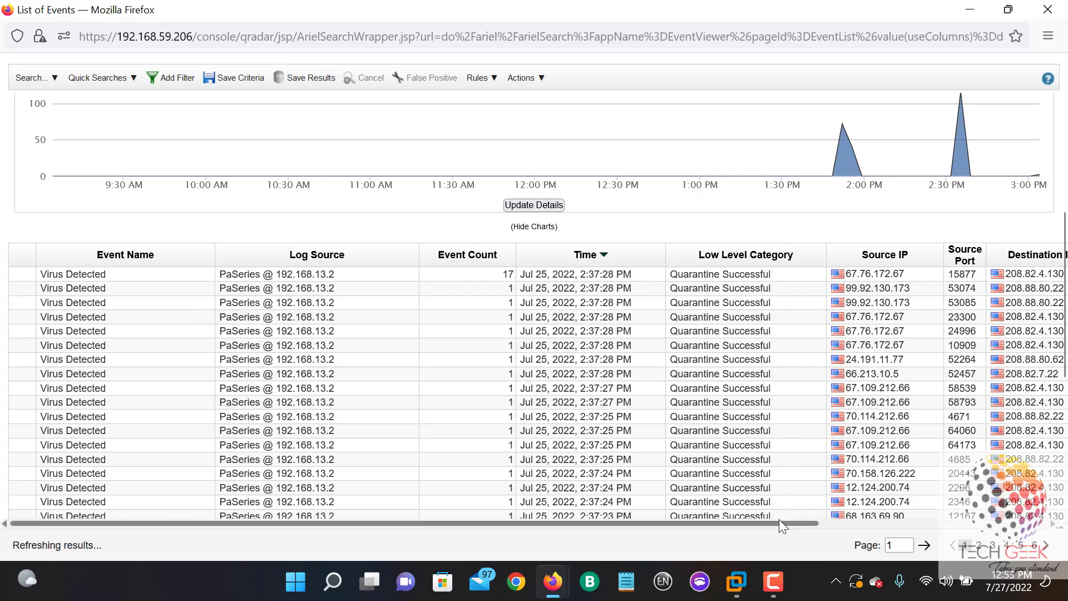
left_click_drag(779, 522, 1056, 520)
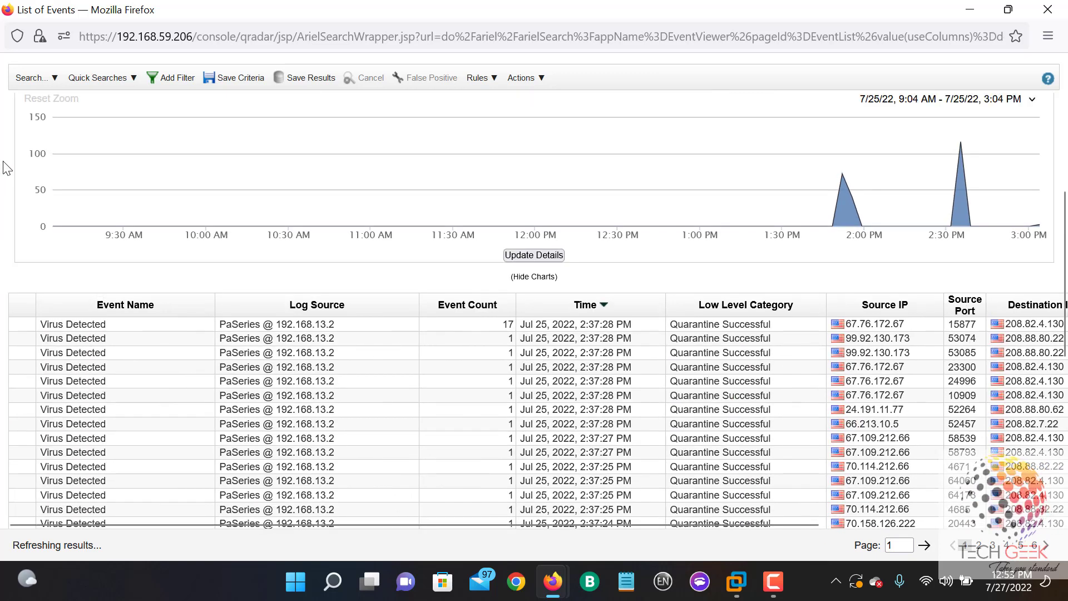
- Edit the Virus Detected event search and remove Start Time from its displayed columns
left_click(56, 78)
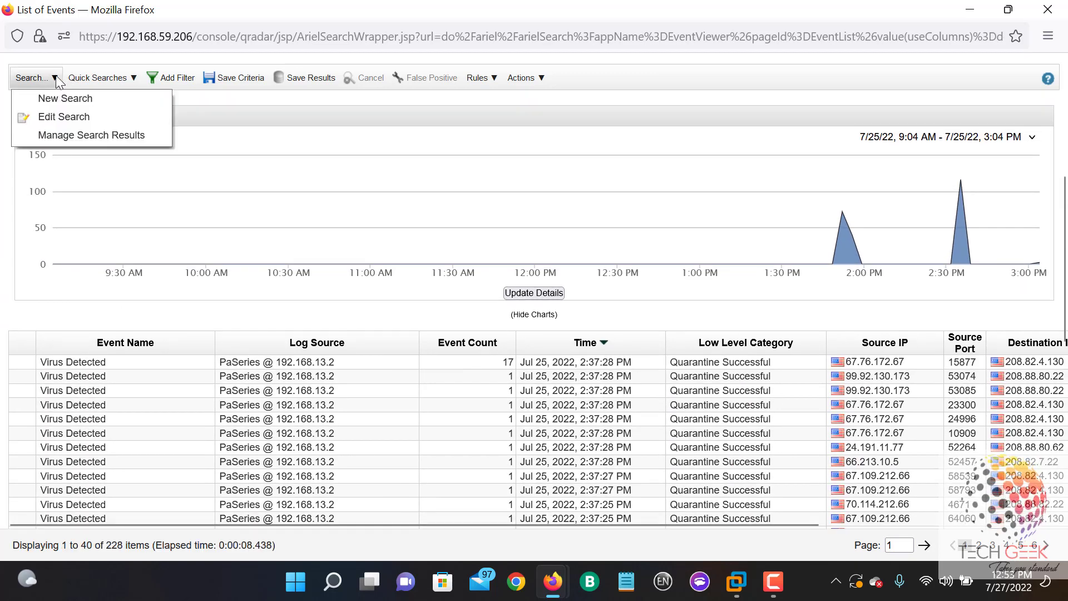
left_click(80, 122)
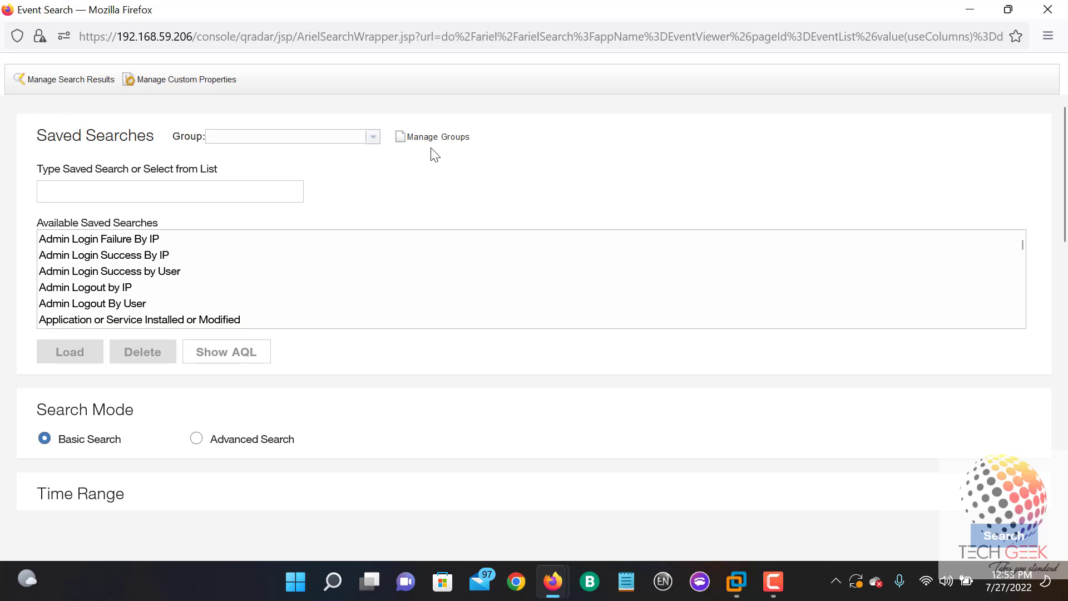
scroll(643, 295, "down", 1)
scroll(651, 305, "down", 3)
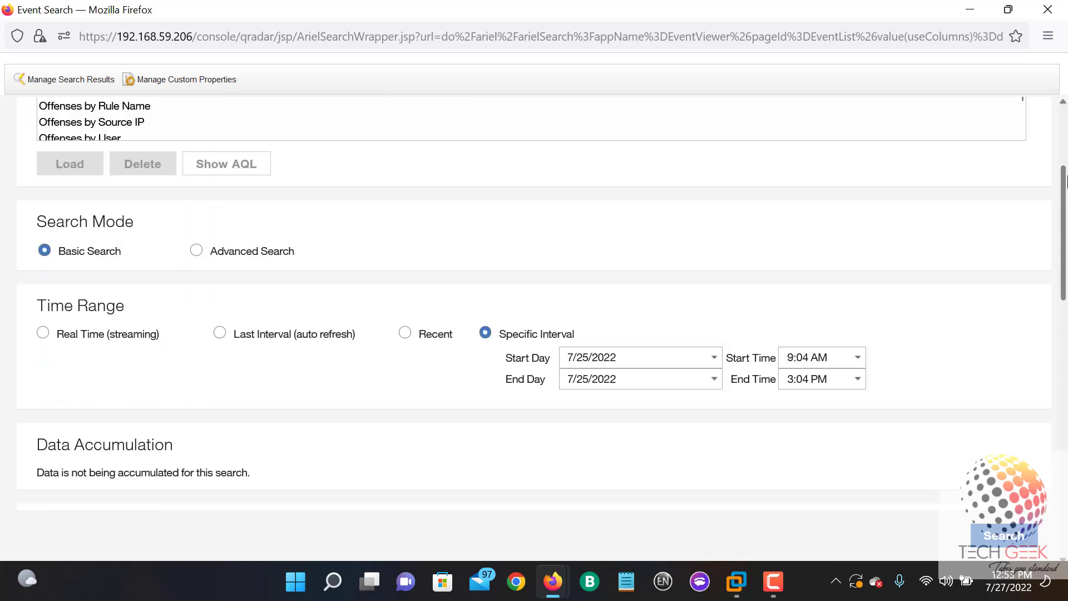
left_click_drag(1066, 232, 1066, 405)
scroll(540, 278, "down", 2)
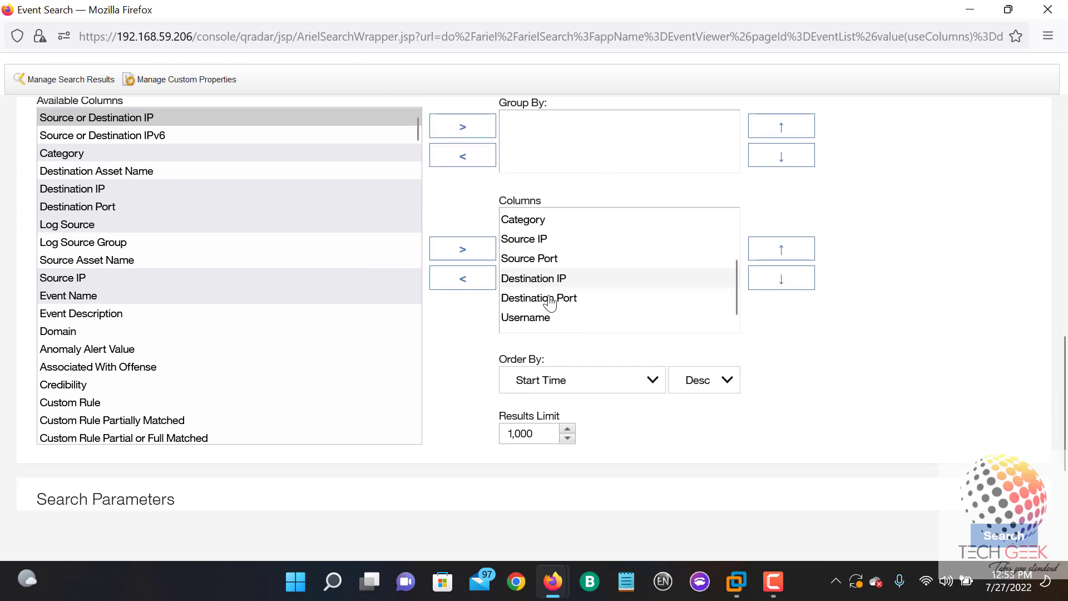
scroll(548, 298, "up", 3)
left_click(545, 289)
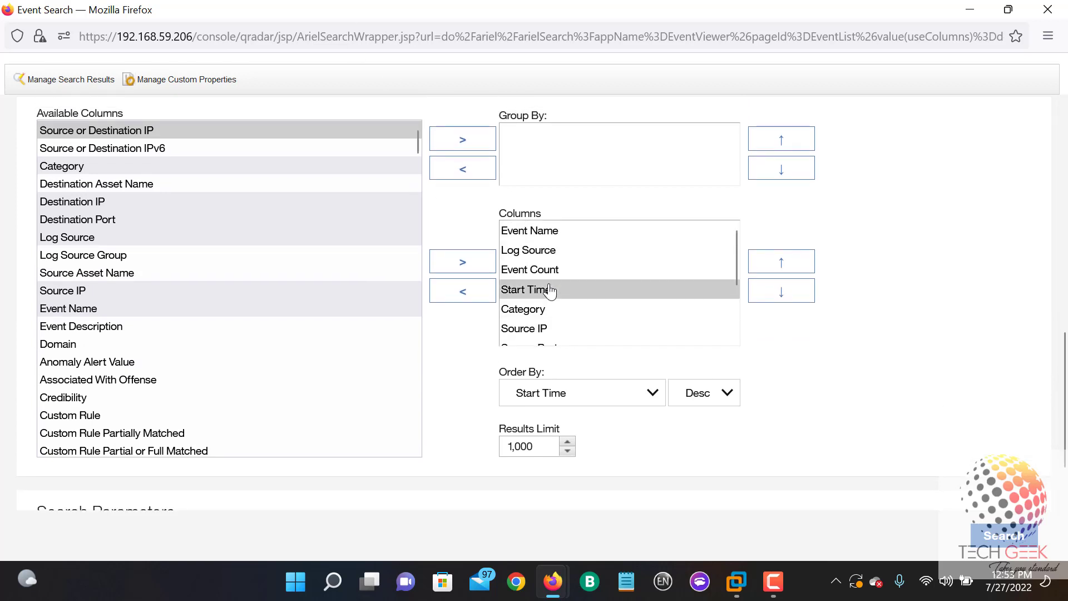
left_click(455, 298)
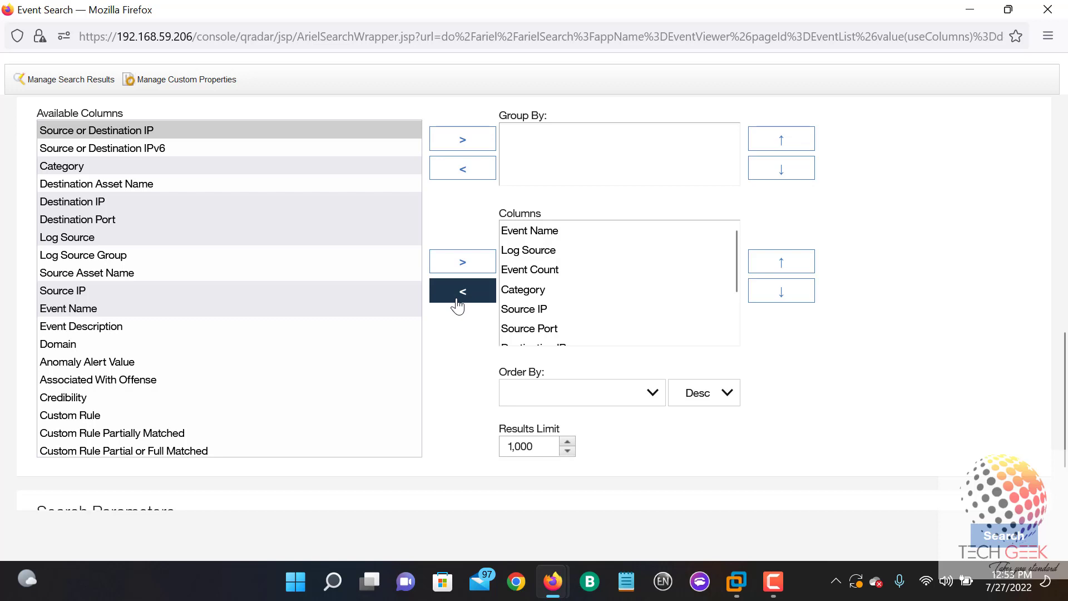
- Find PA_Malicious_Attachment (custom) and PA_VIRUS_TYPE (custom) among the available columns and add both to the search's displayed columns
scroll(228, 295, "down", 10)
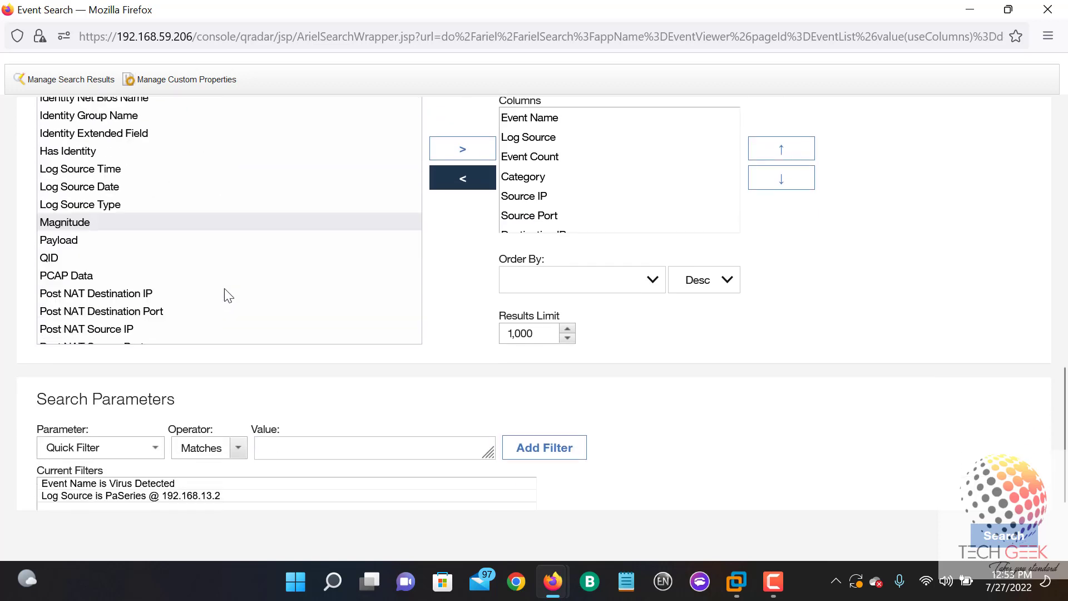
scroll(225, 290, "down", 15)
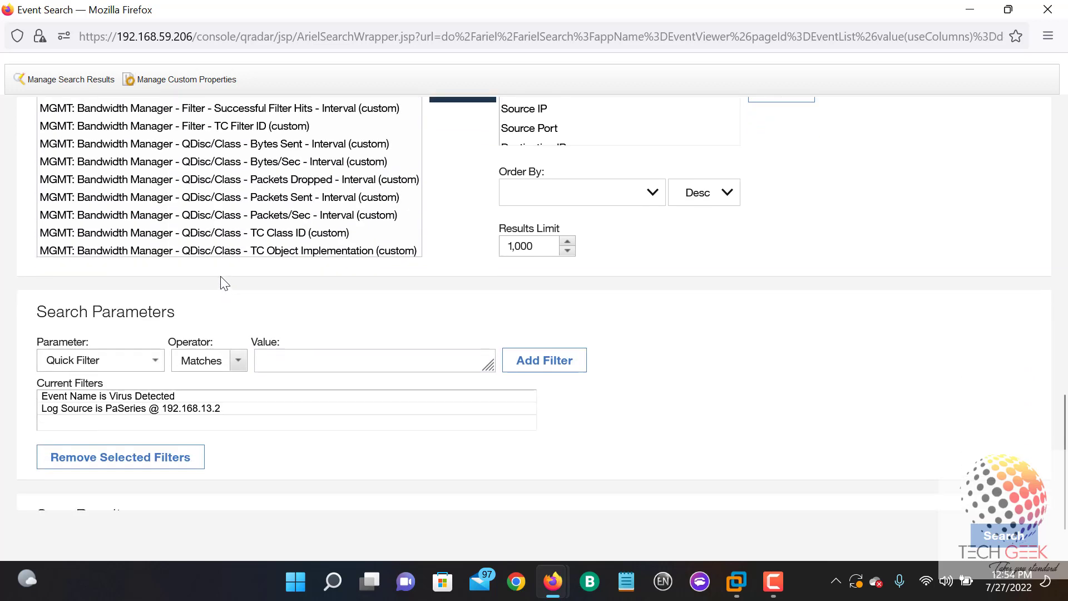
scroll(188, 206, "down", 5)
scroll(188, 180, "up", 10)
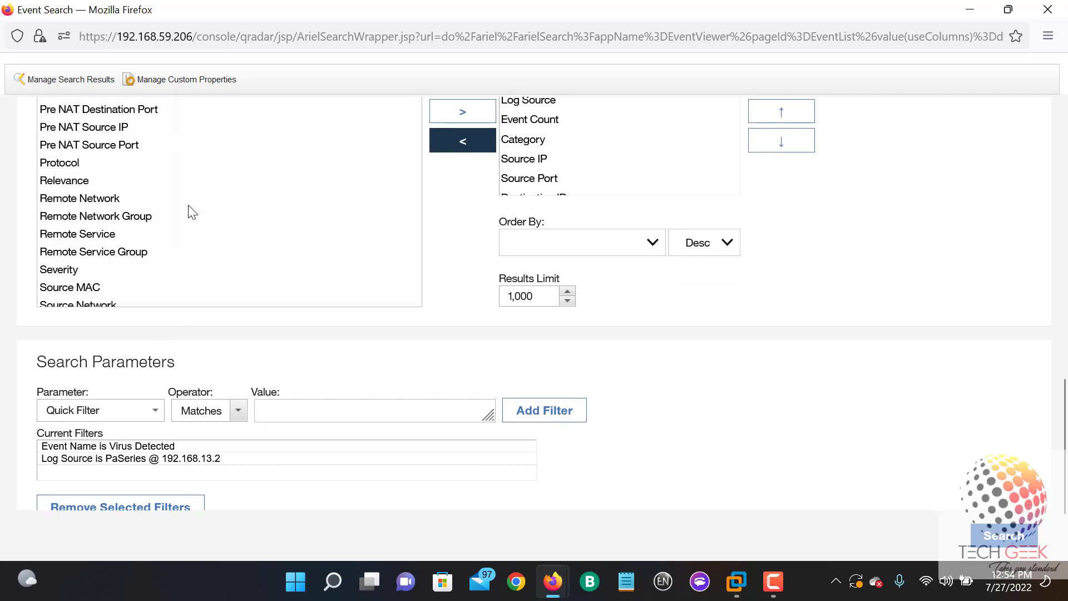
scroll(190, 210, "up", 10)
left_click(149, 215)
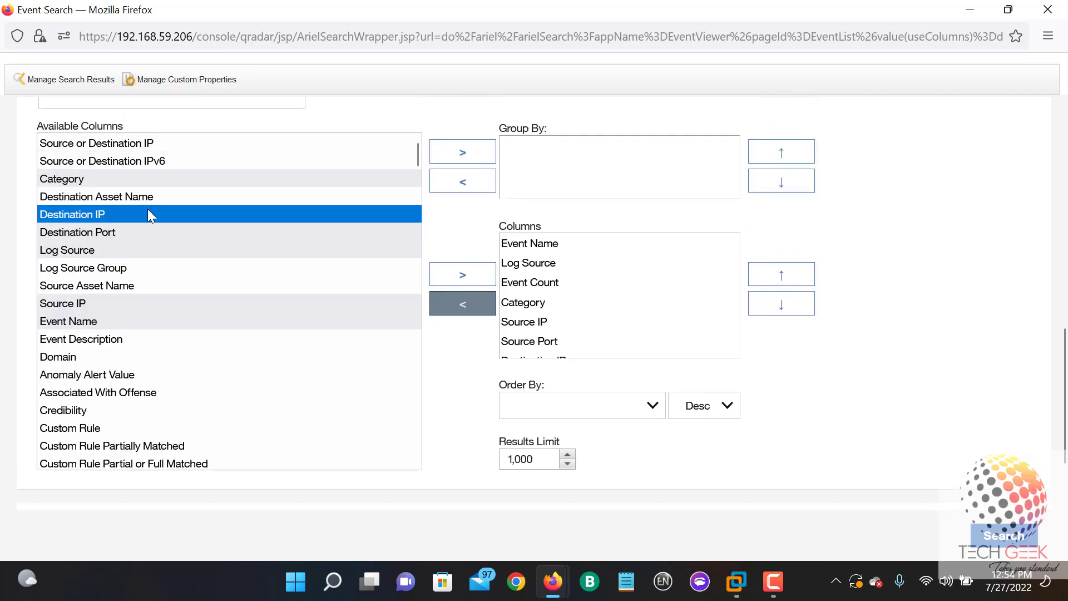
key("p")
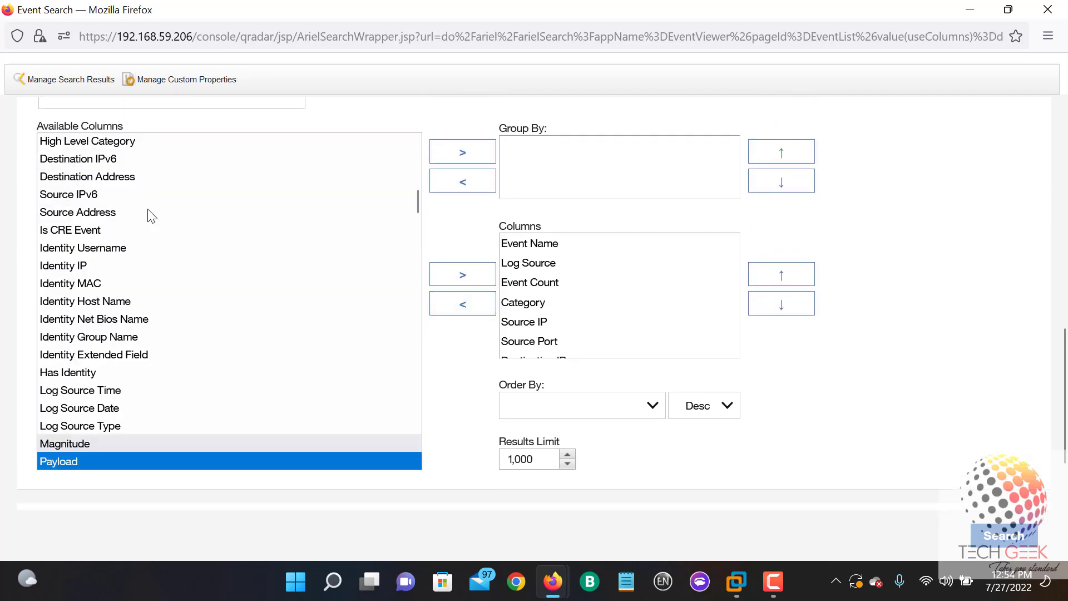
key("Down")
key("Down")
key("Down")
key("Down")
key("Down")
key("Down")
key("Down")
key("Down")
key("Down")
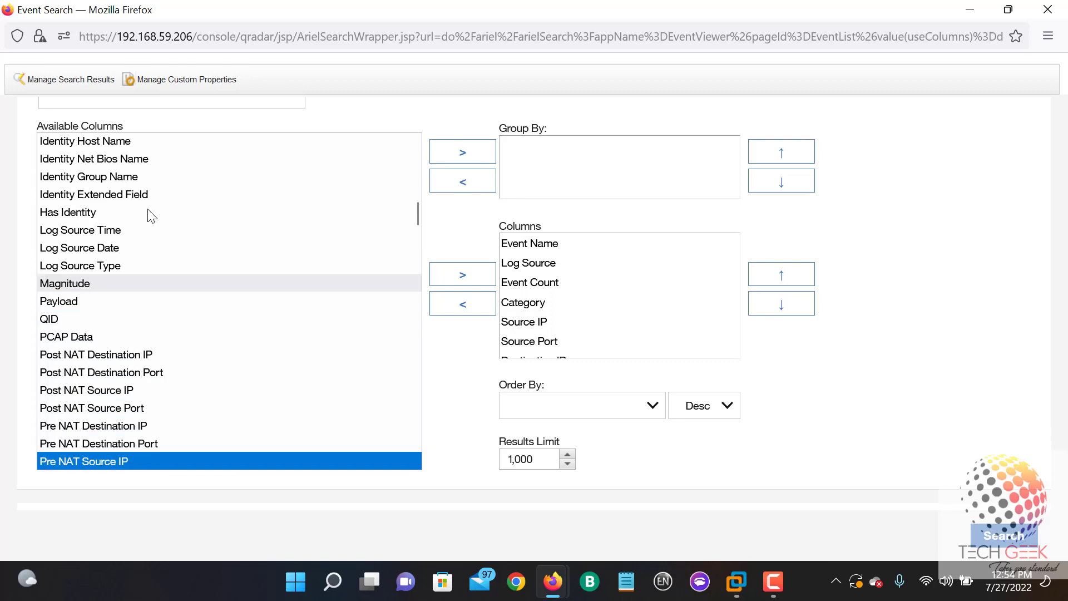
key("Down")
key("Down")
key("Down")
key("Down")
key("Down")
key("Down")
key("Down")
key("Down")
key("Down")
key("Up")
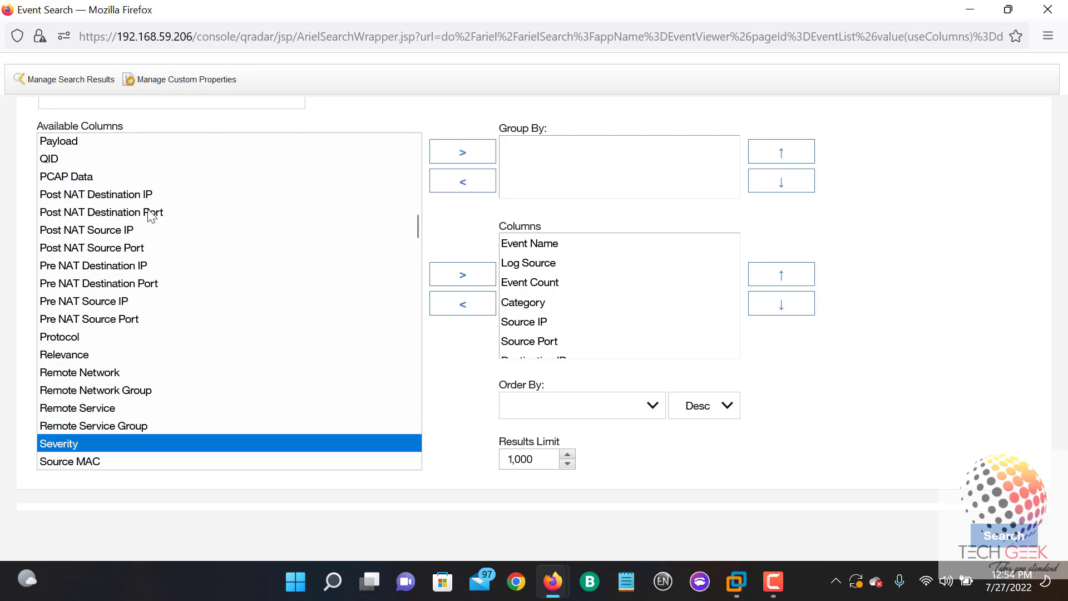
key("Up")
key("Up")
key("Up")
key("Up")
key("Up")
key("Up")
key("Up")
key("Up")
key("Up")
key("Up")
key("Up")
key("Up")
key("Up")
key("Up")
key("Up")
key("Up")
key("Up")
key("Up")
key("Up")
key("Up")
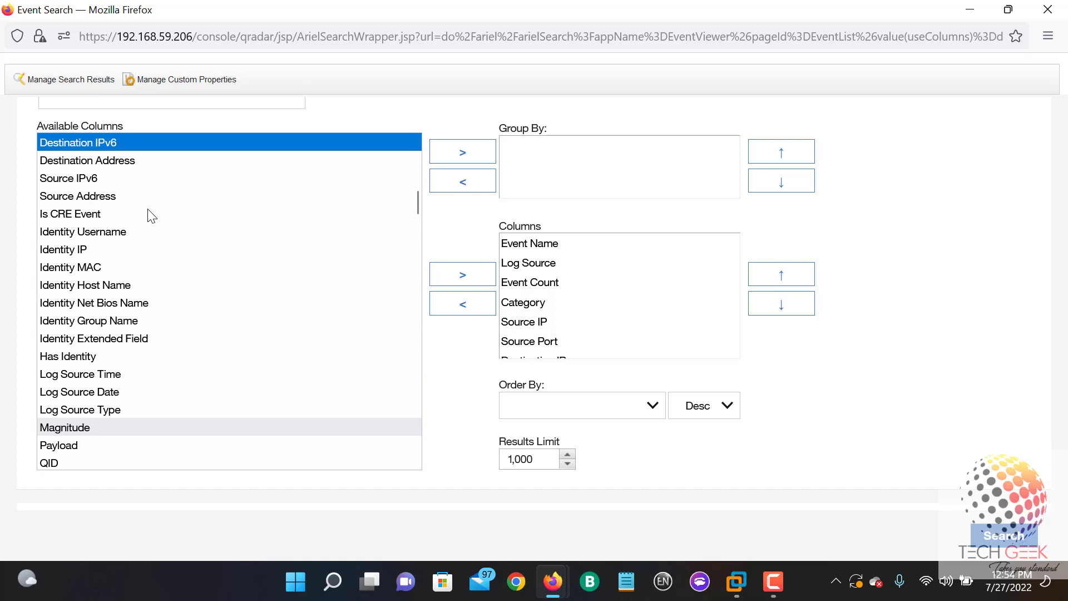
key("p")
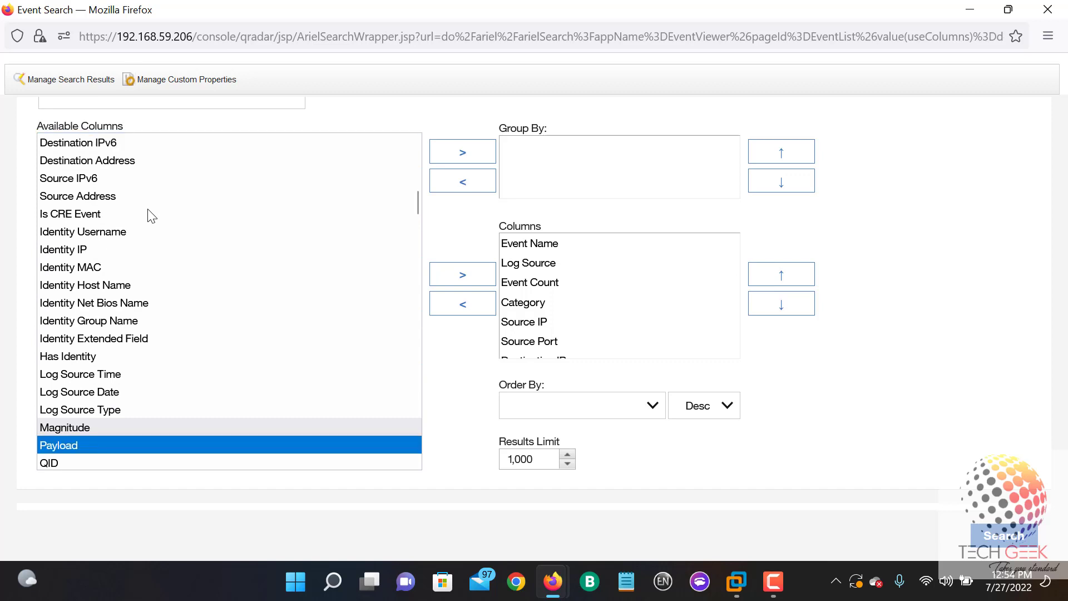
key("Up")
key("Up")
key("Up")
key("Up")
key("Up")
key("Up")
key("Up")
key("Up")
key("Up")
key("Up")
key("Up")
key("Up")
key("Up")
key("Up")
key("Up")
key("Up")
key("Up")
key("Up")
key("Up")
key("Up")
key("Up")
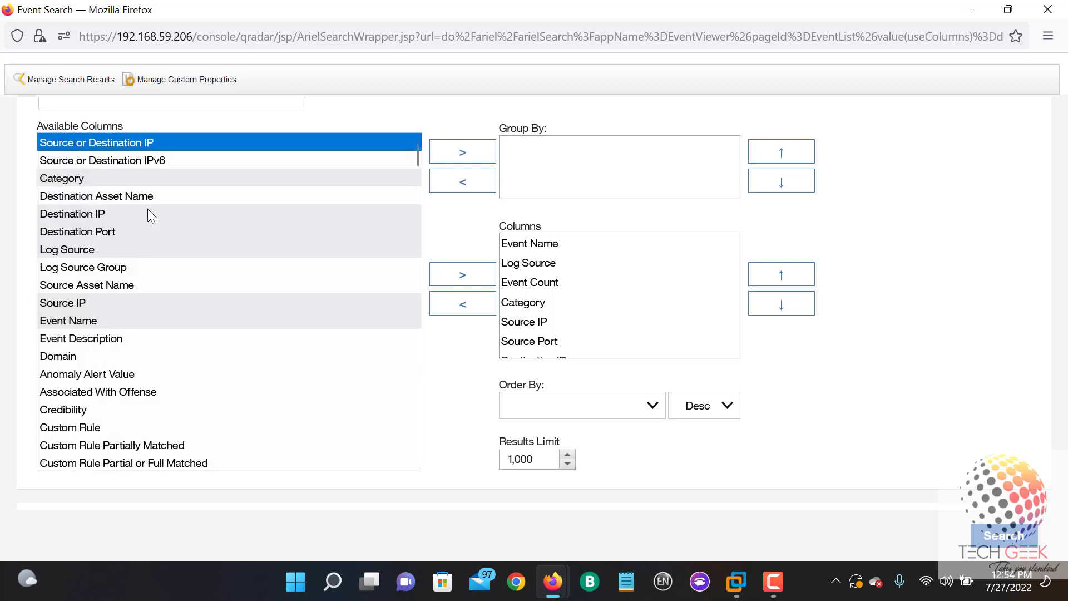
key("p")
key("Down")
key("Down")
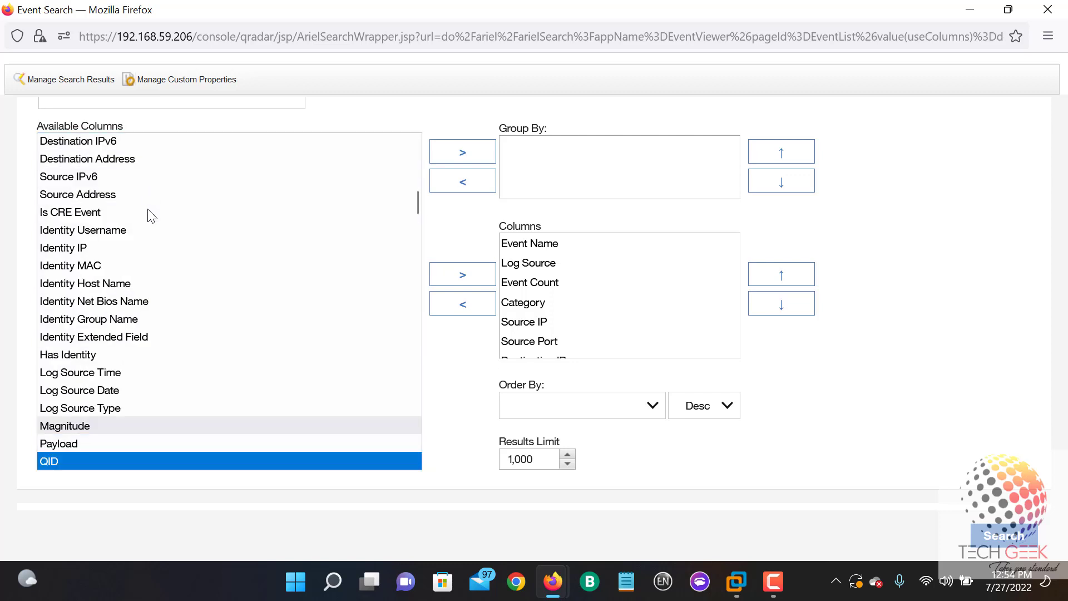
key("Up")
key("Down")
key("Down")
key("Down")
key("Down")
key("Down")
key("Down")
key("Down")
key("Down")
key("Down")
key("Down")
key("Down")
key("Down")
key("Down")
key("Down")
key("Down")
key("Down")
key("Down")
key("Down")
key("Down")
key("Down")
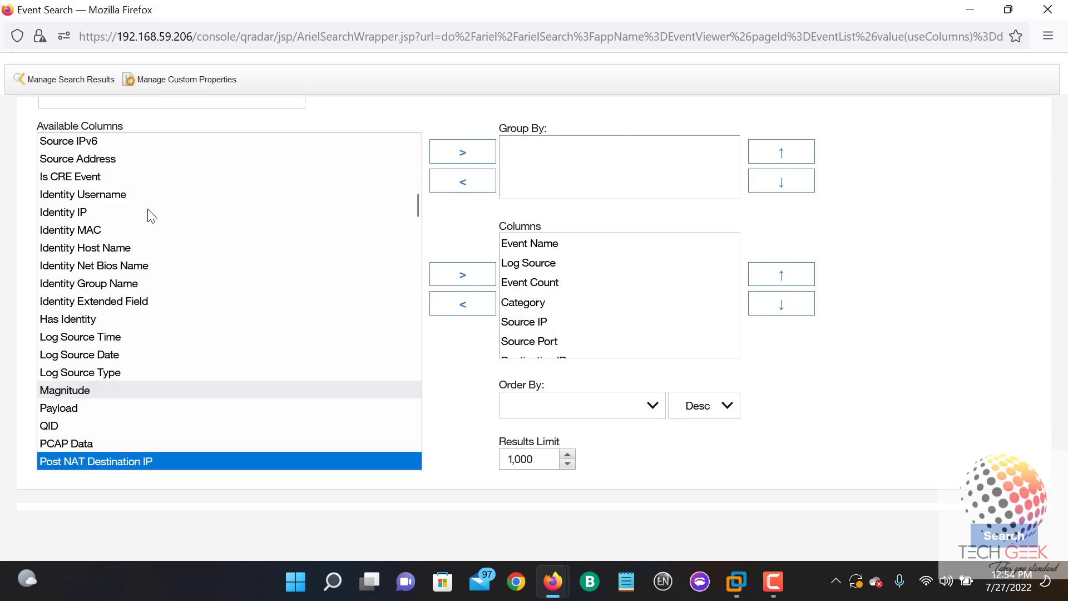
key("Down")
key("Down")
key("Down")
key("Down")
key("Down")
key("Down")
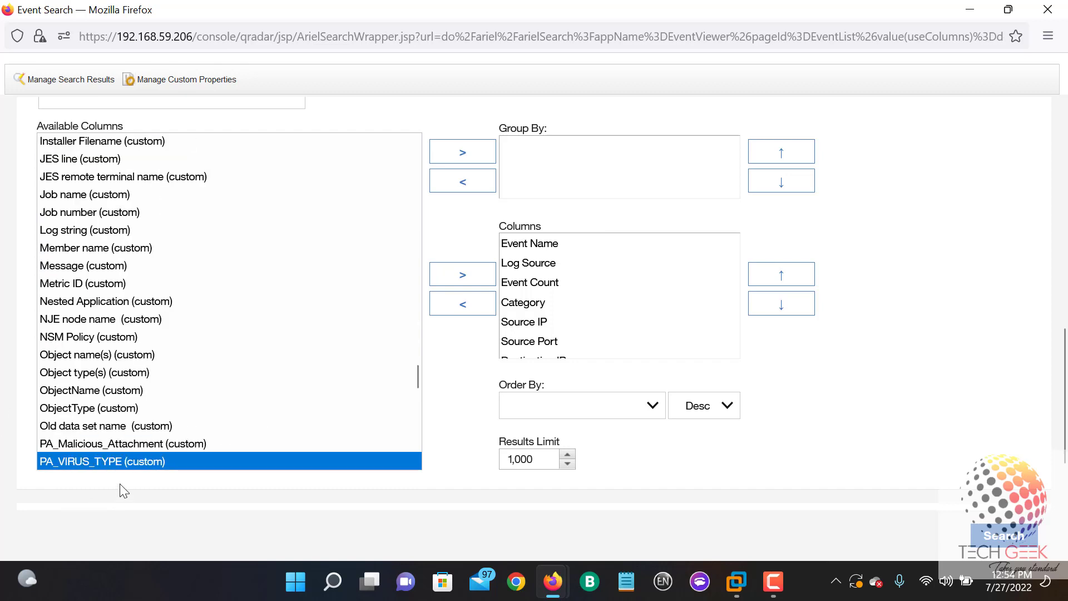
left_click(132, 450)
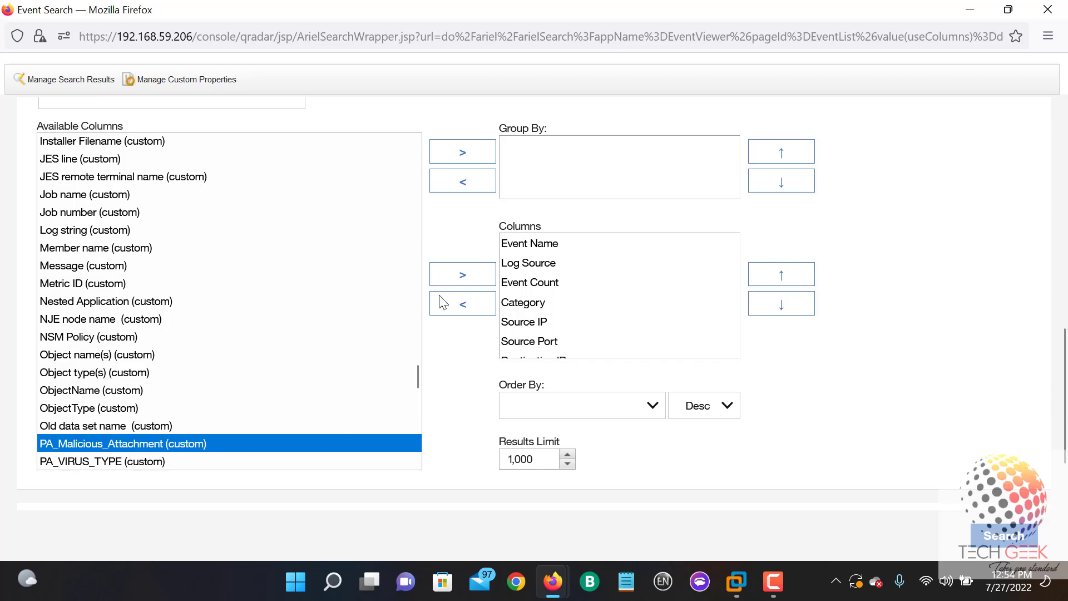
left_click(462, 272)
left_click(124, 461)
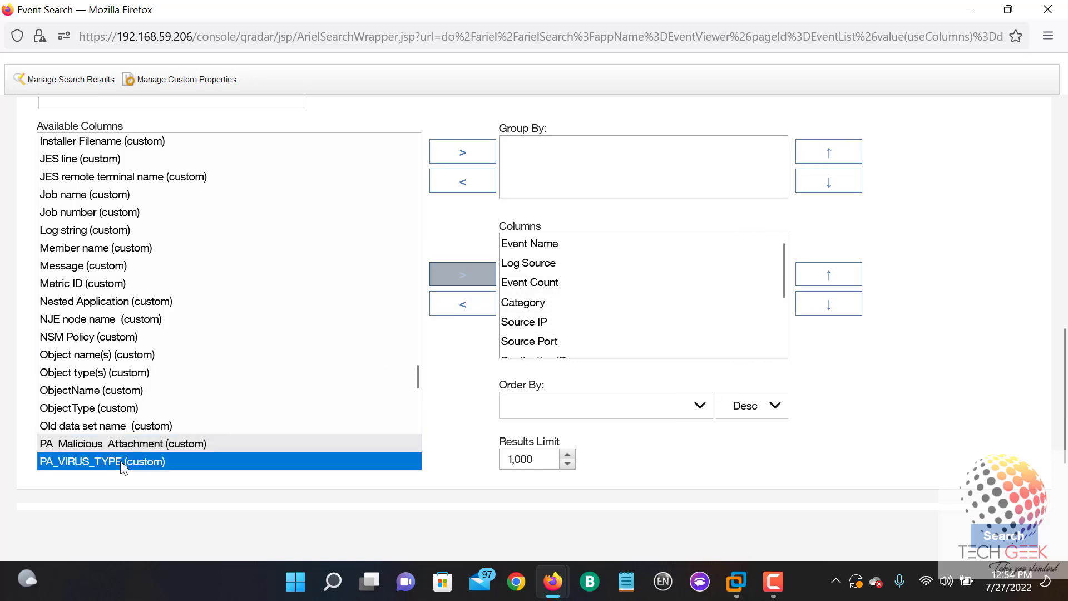
left_click(467, 278)
- Move the PA_Malicious_Attachment (custom) column up the displayed column order so it sits directly after Log Source
scroll(693, 322, "down", 2)
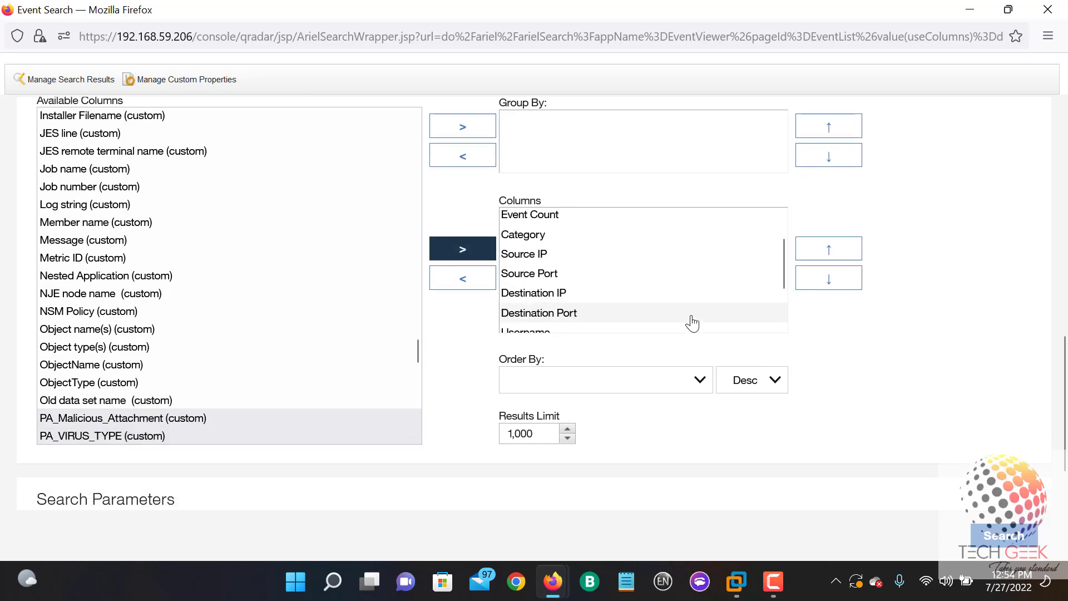
scroll(692, 322, "down", 2)
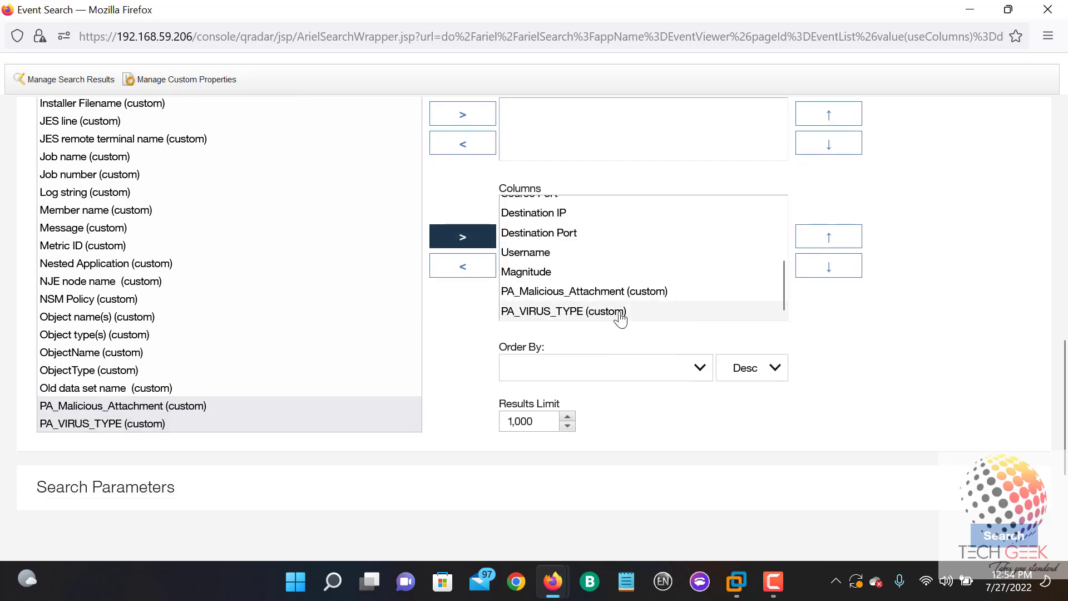
left_click(608, 293)
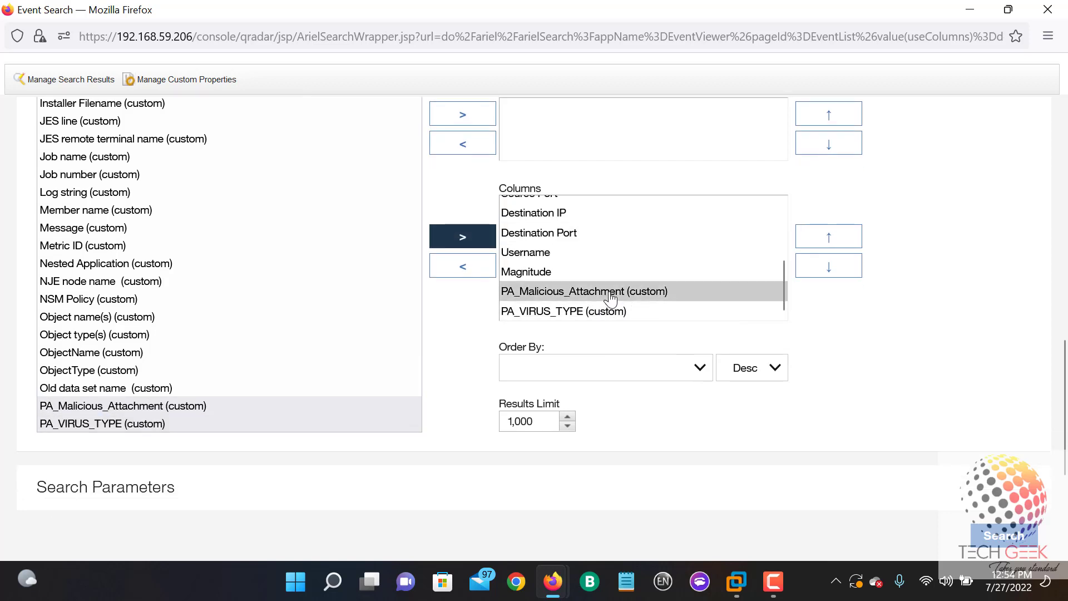
double_click(815, 243)
double_click(816, 244)
double_click(816, 243)
left_click(816, 243)
double_click(816, 244)
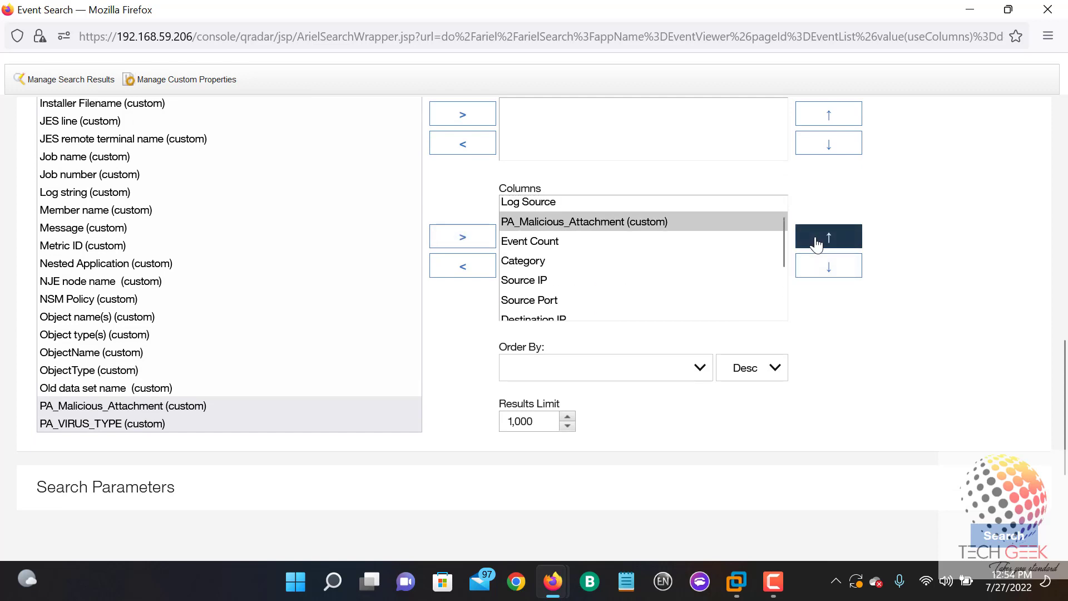
left_click(816, 243)
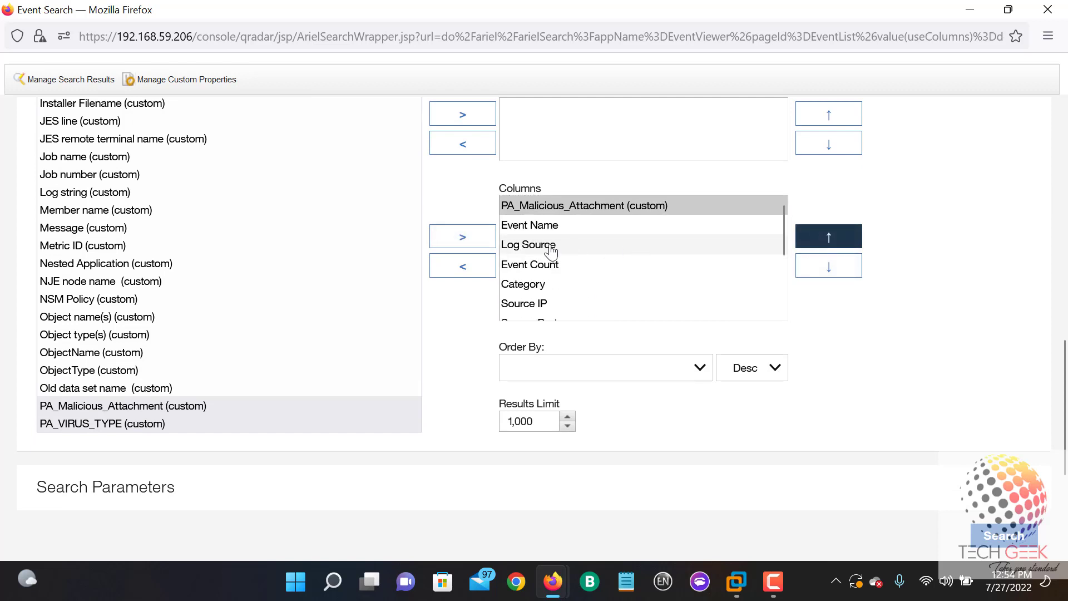
left_click(849, 272)
left_click(849, 273)
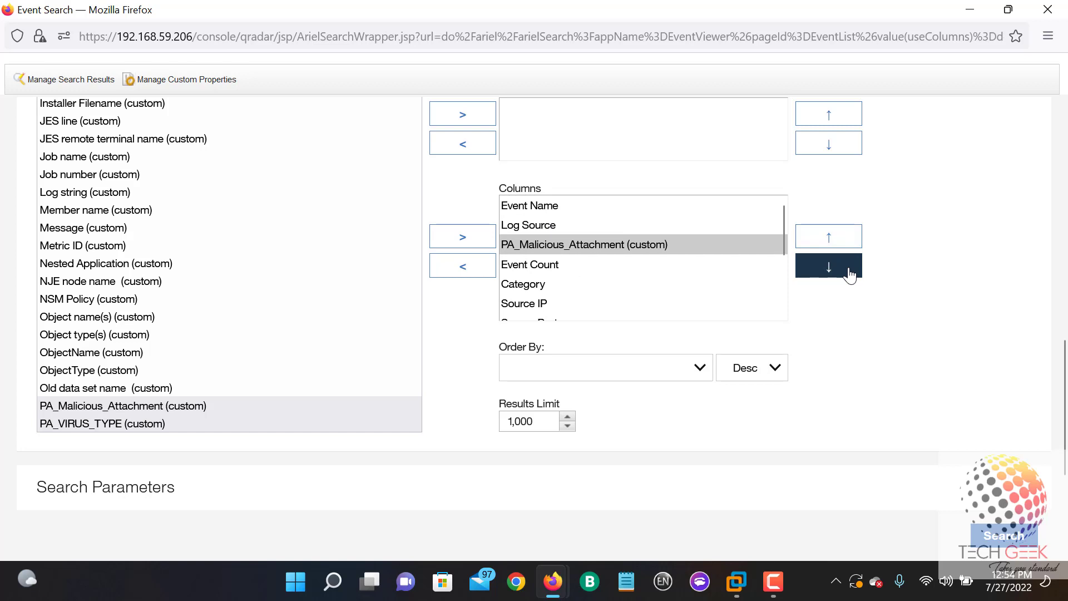
left_click(849, 273)
left_click(818, 237)
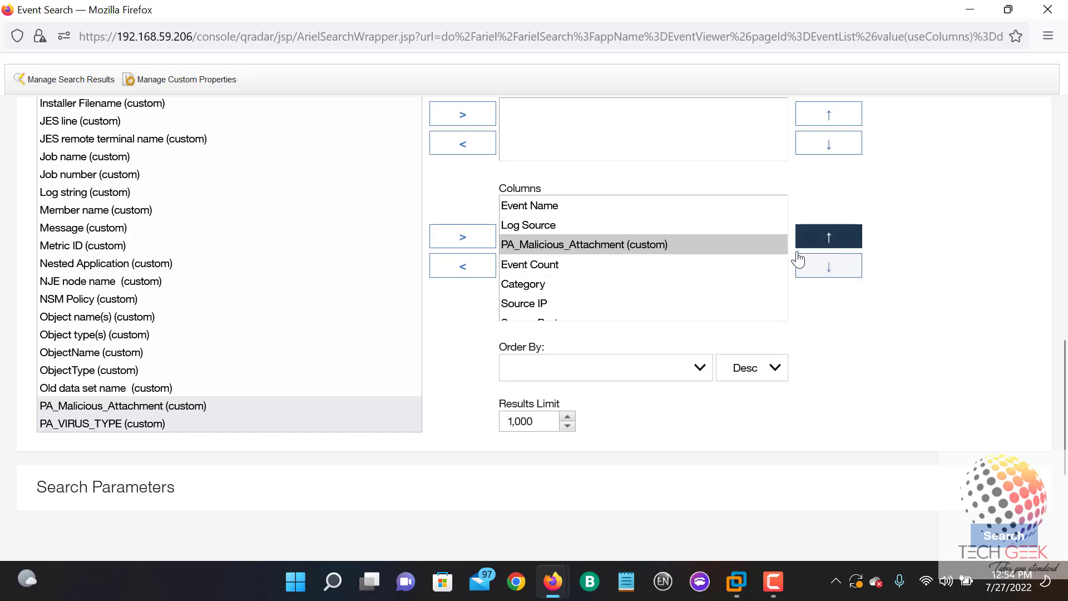
- Move the PA_VIRUS_TYPE (custom) column up the displayed column order so it sits directly after PA_Malicious_Attachment (custom)
scroll(601, 289, "down", 5)
left_click(612, 275)
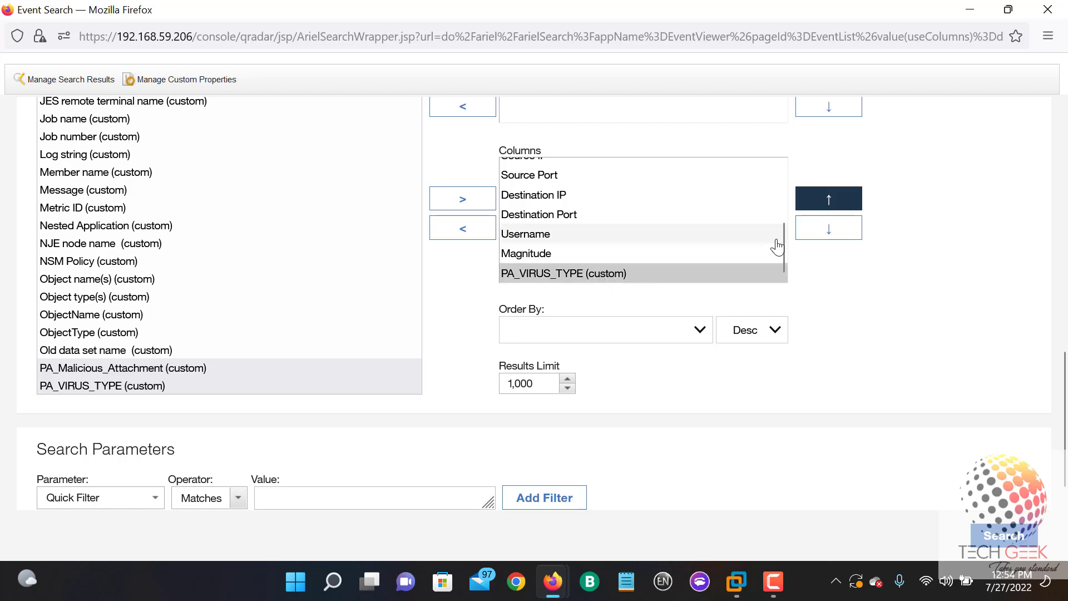
left_click(823, 202)
left_click(823, 203)
left_click(823, 203)
left_click(823, 202)
left_click(823, 202)
left_click(823, 202)
left_click(823, 202)
left_click(822, 202)
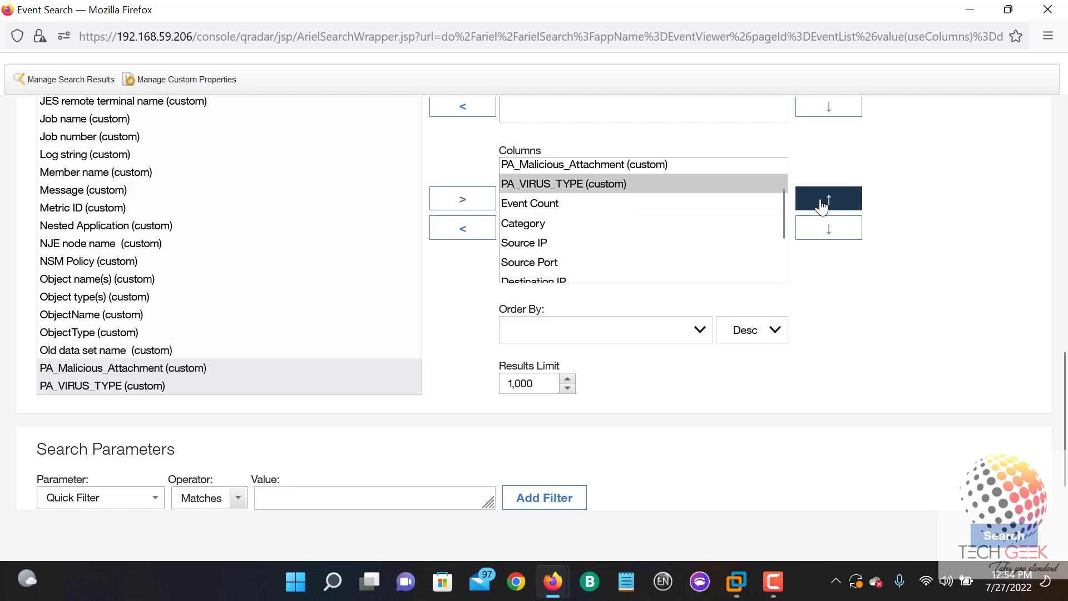
scroll(612, 205, "up", 2)
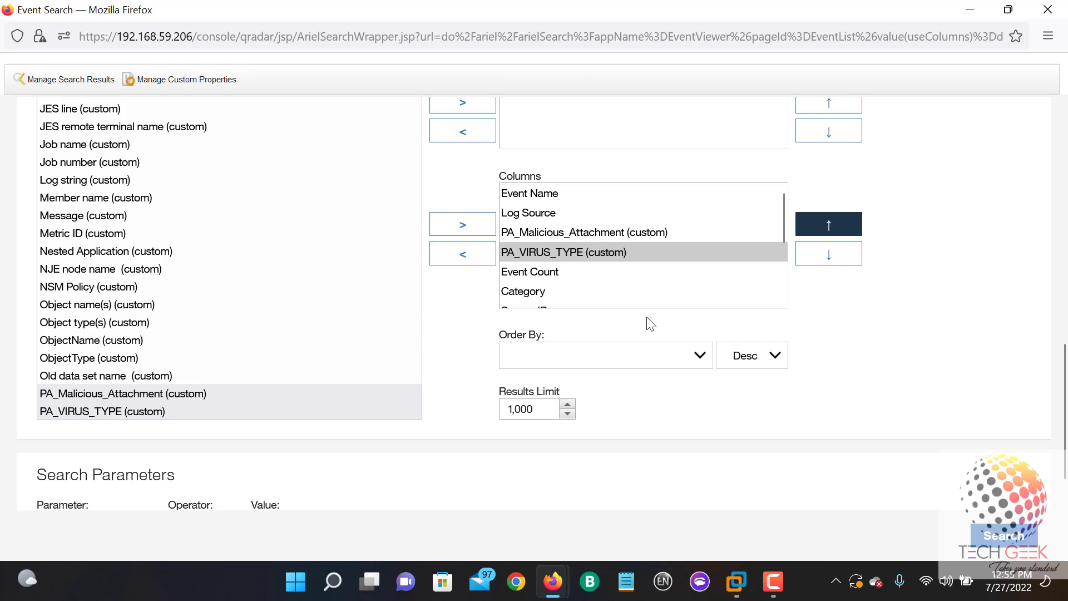
left_click(833, 236)
left_click(835, 253)
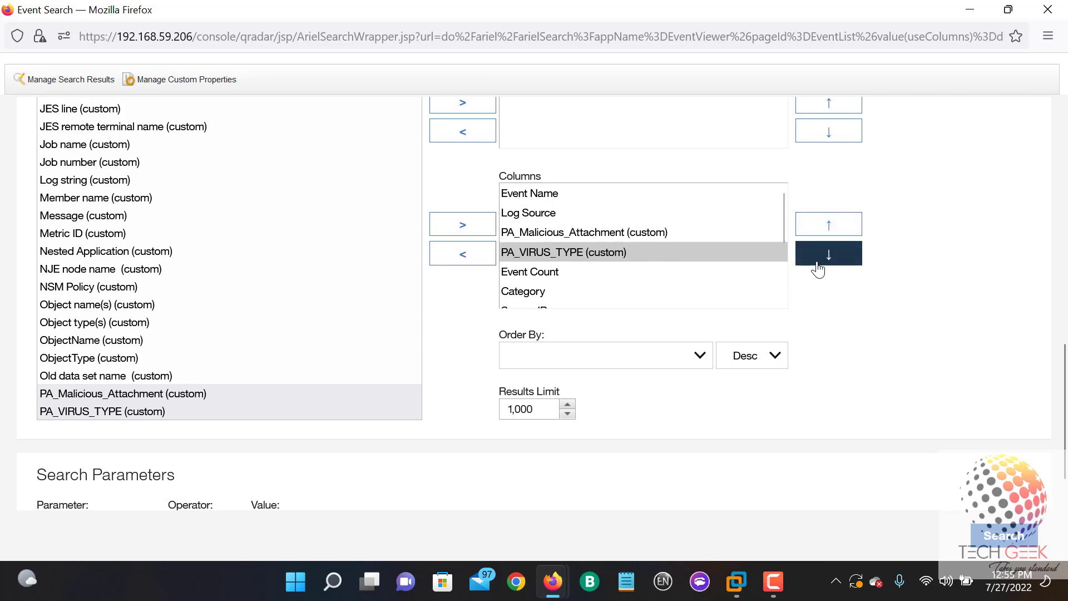
- Run the edited Virus Detected search and go to the event table below the chart
left_click(1014, 537)
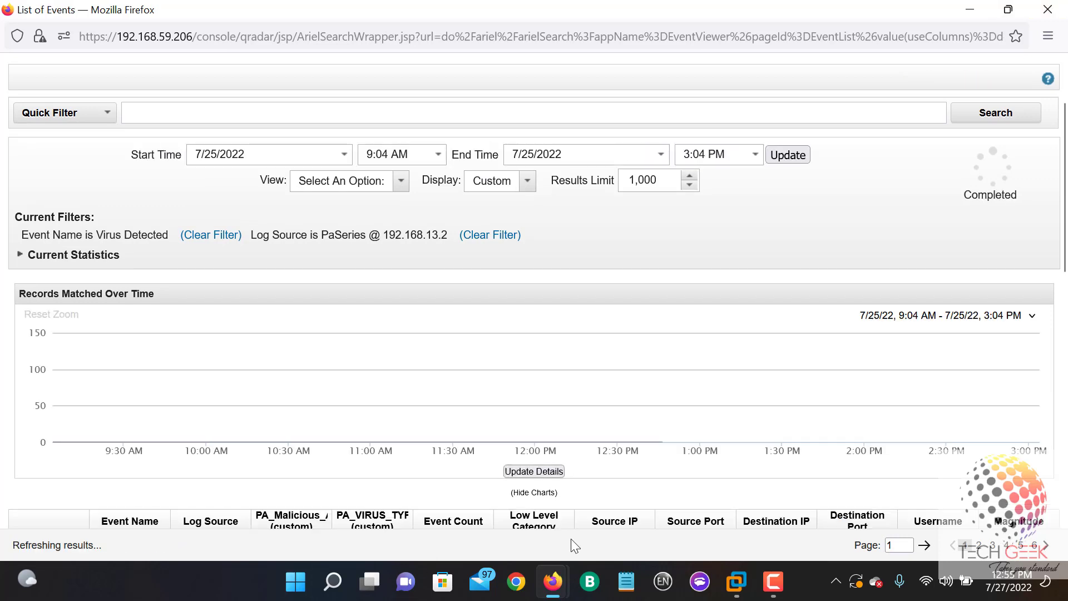
scroll(792, 503, "down", 2)
scroll(793, 502, "down", 4)
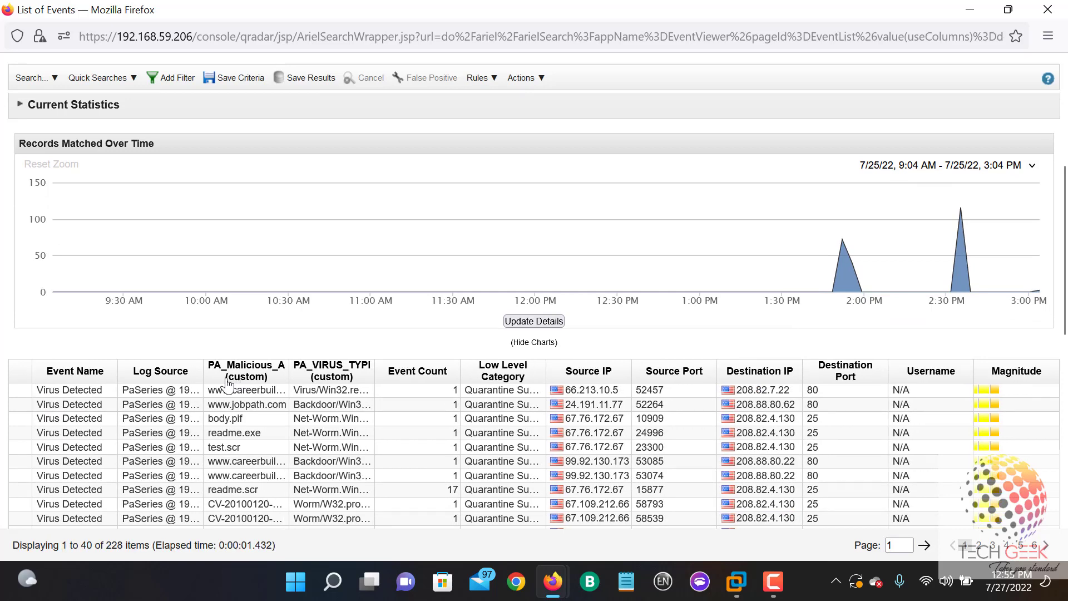
- Widen the Log Source, PA_Malicious_Attachment and PA_VIRUS_TYPE columns to fit their contents, and select the readme.scr event with a count of 17
left_click_drag(203, 370, 278, 370)
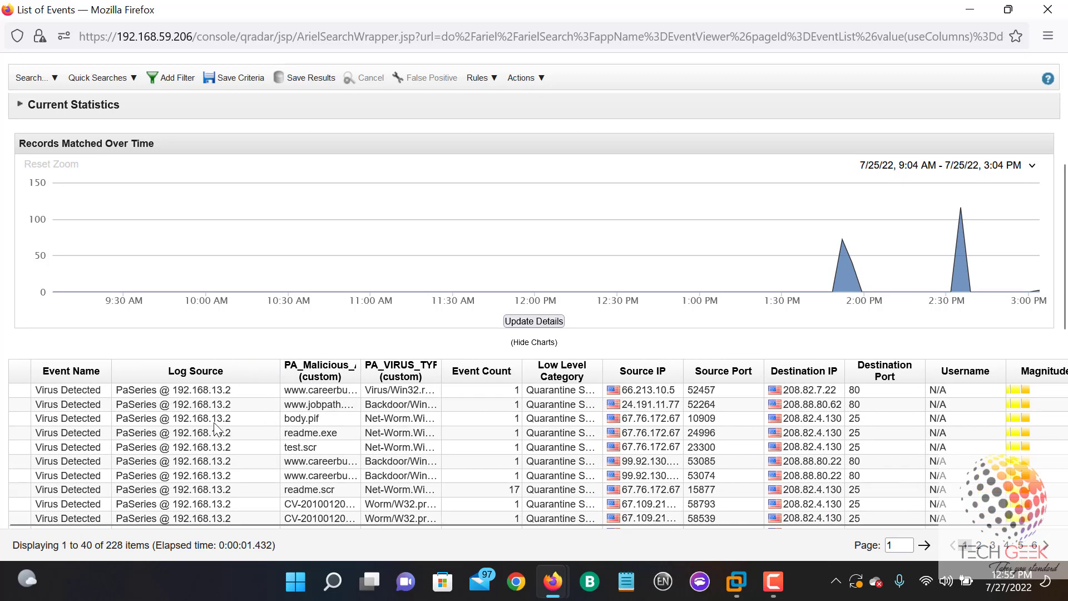
scroll(223, 429, "down", 1)
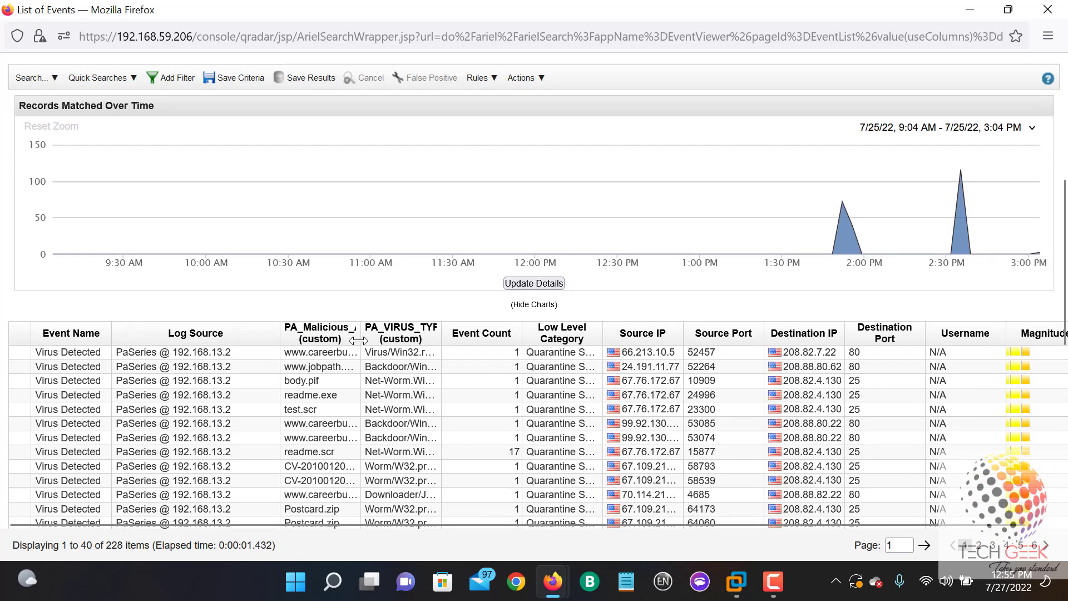
left_click_drag(360, 341, 444, 340)
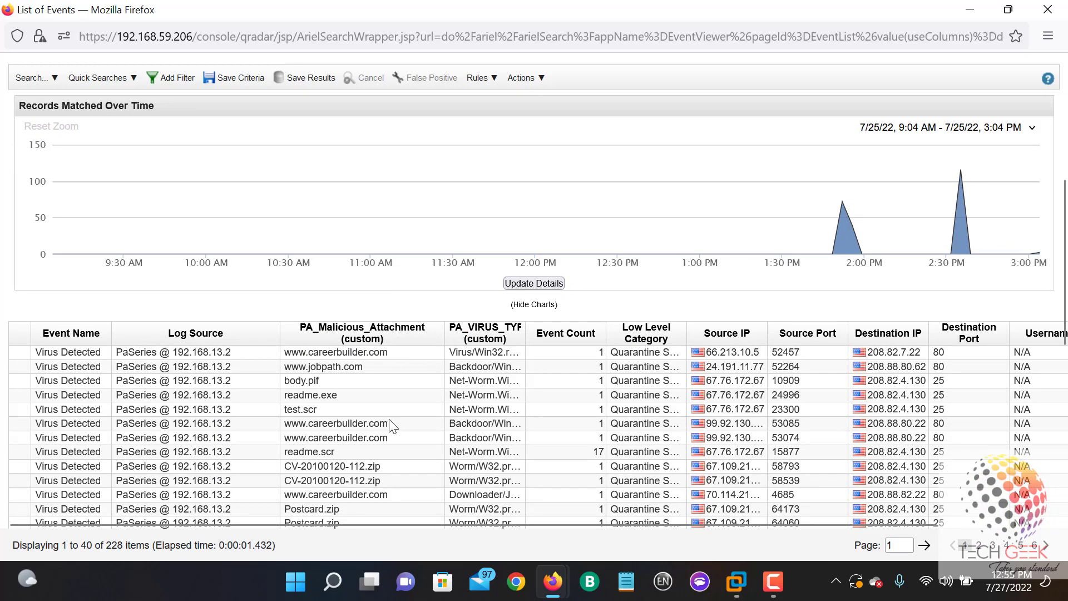
scroll(393, 502, "down", 2)
scroll(391, 500, "down", 1)
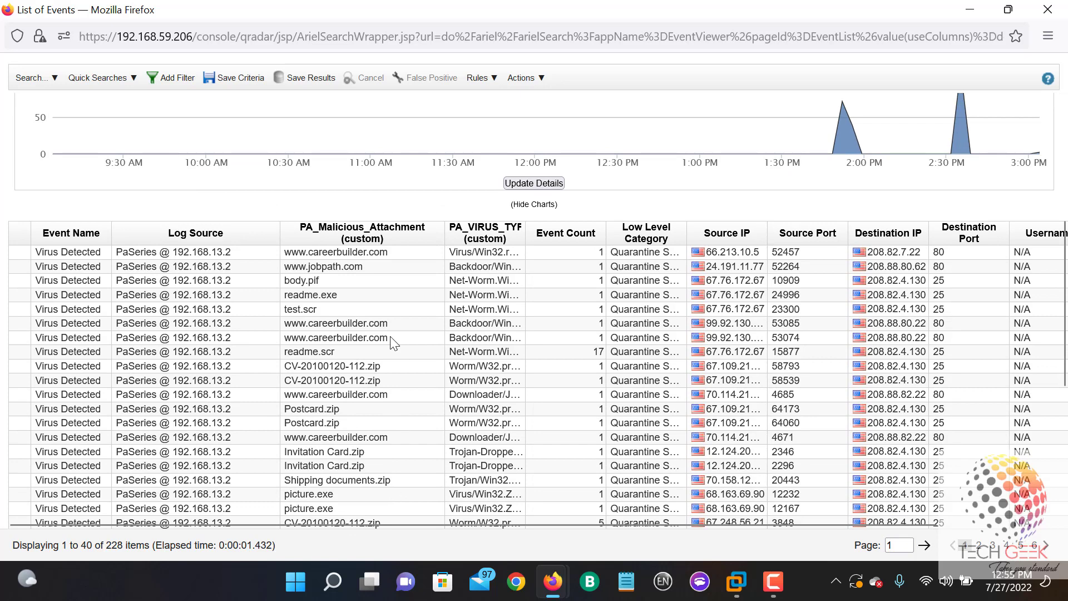
scroll(388, 334, "down", 2)
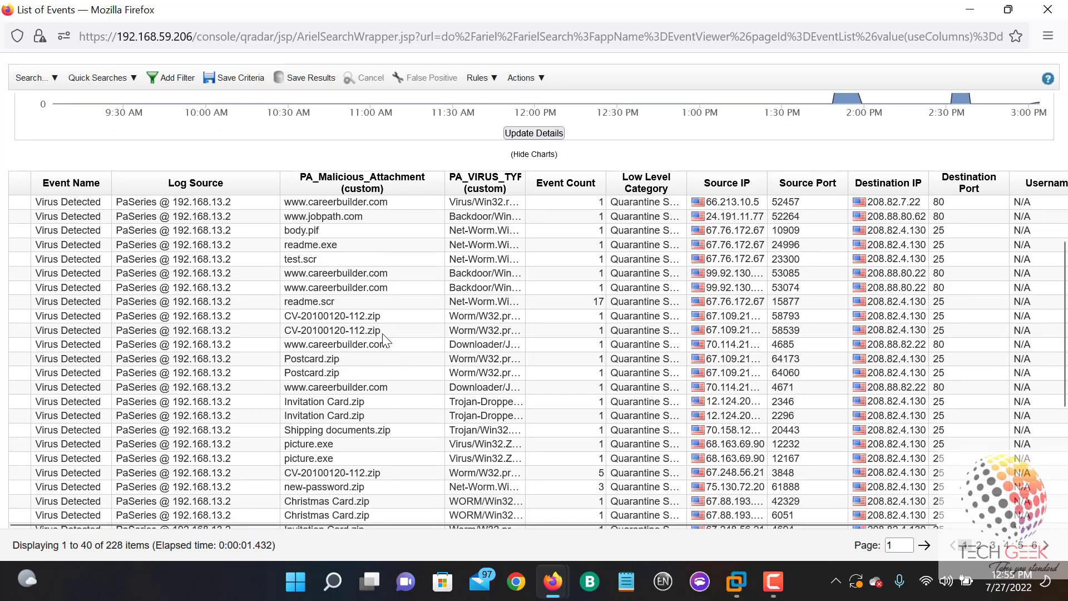
left_click_drag(525, 185, 680, 190)
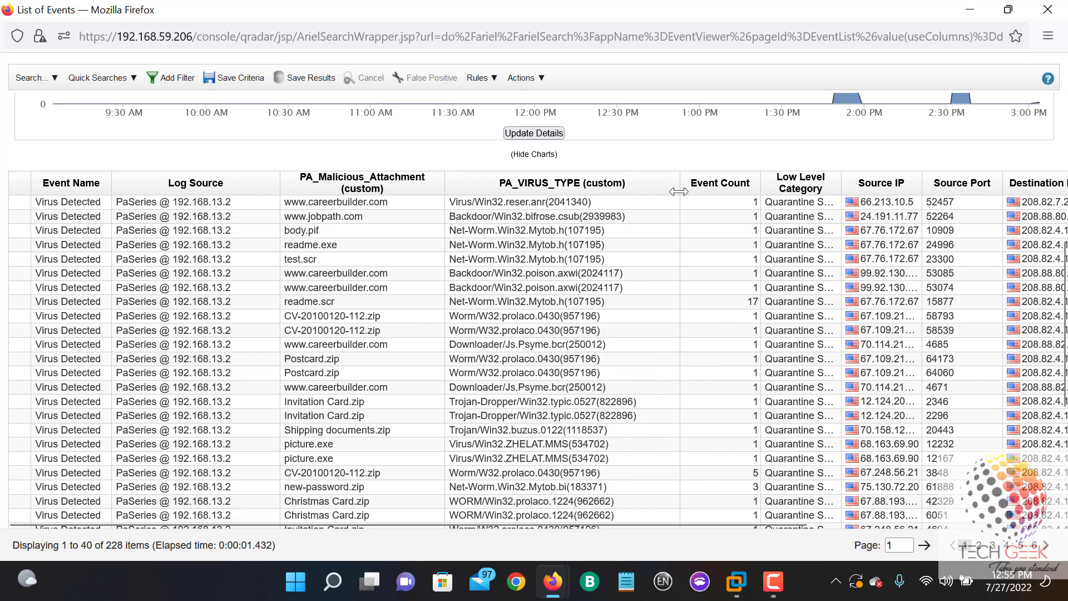
left_click(707, 304)
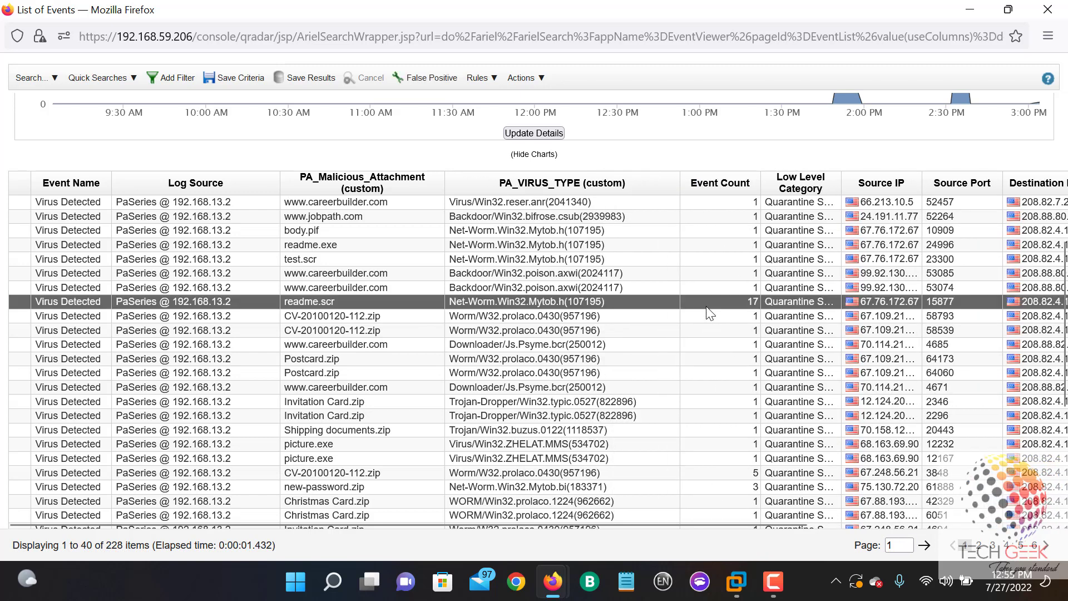
- Examine the malicious attachment, virus type and event count values in the Virus Detected event list, and the available display options
scroll(717, 359, "down", 3)
scroll(717, 357, "down", 5)
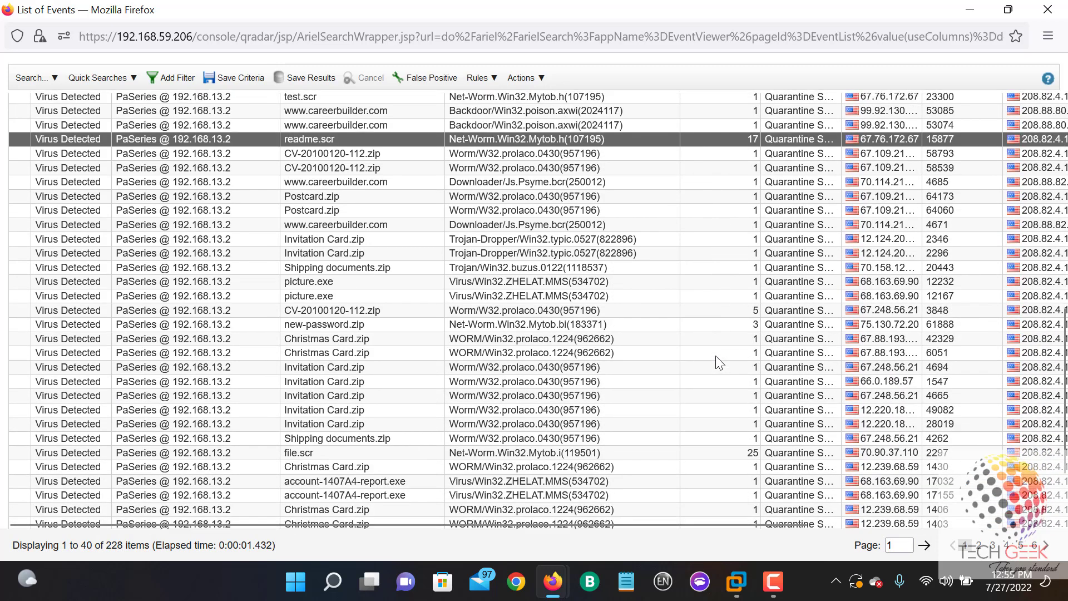
scroll(718, 371, "up", 3)
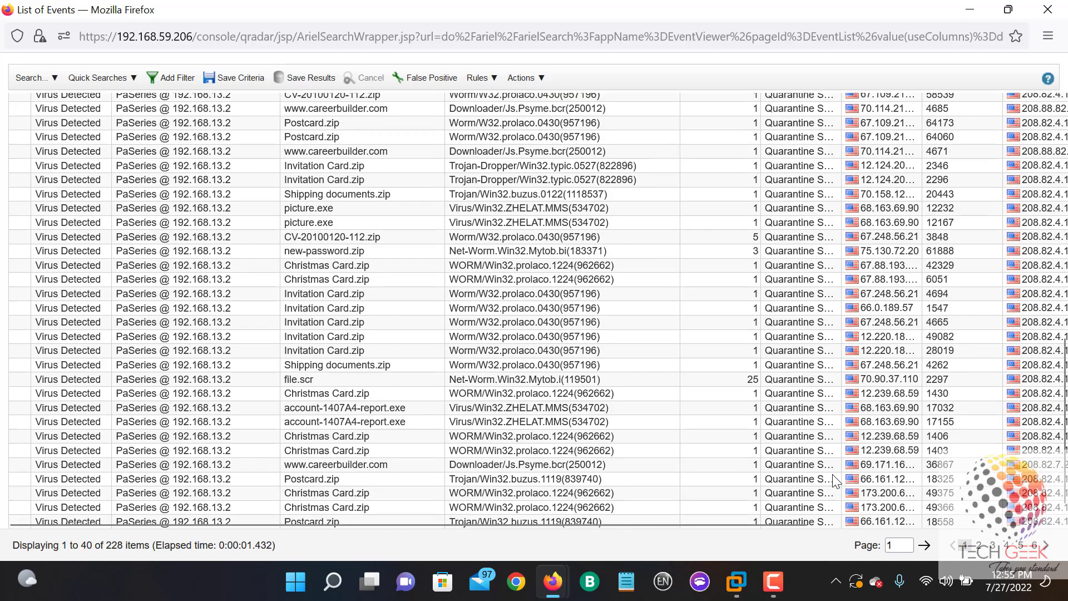
scroll(840, 478, "up", 8)
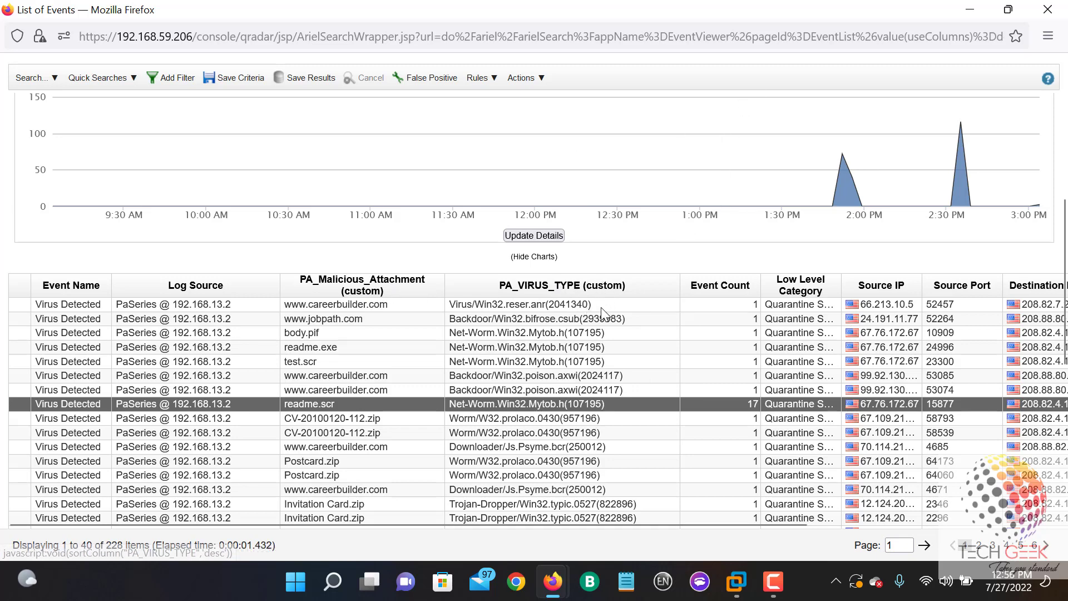
scroll(488, 196, "up", 5)
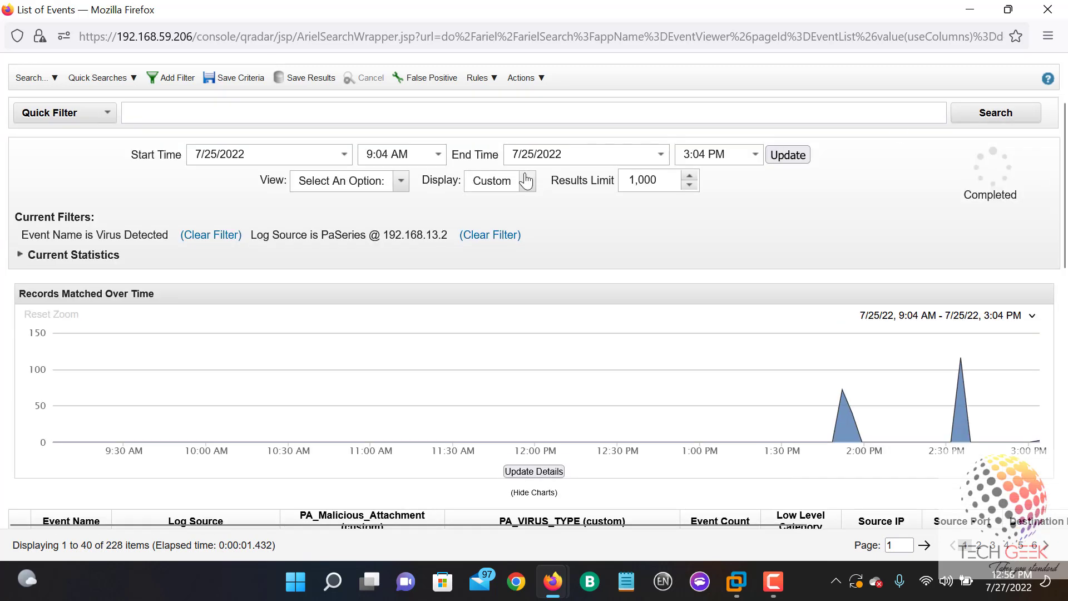
left_click(526, 180)
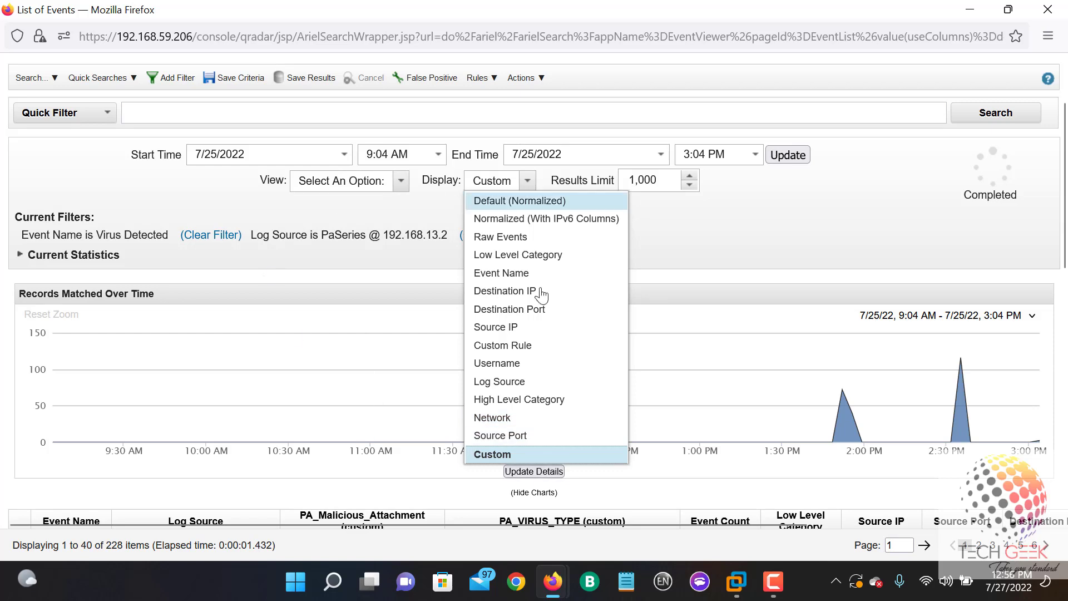
- Reopen the current search for editing and remove PA_VIRUS_TYPE (custom) from the displayed columns
left_click(55, 75)
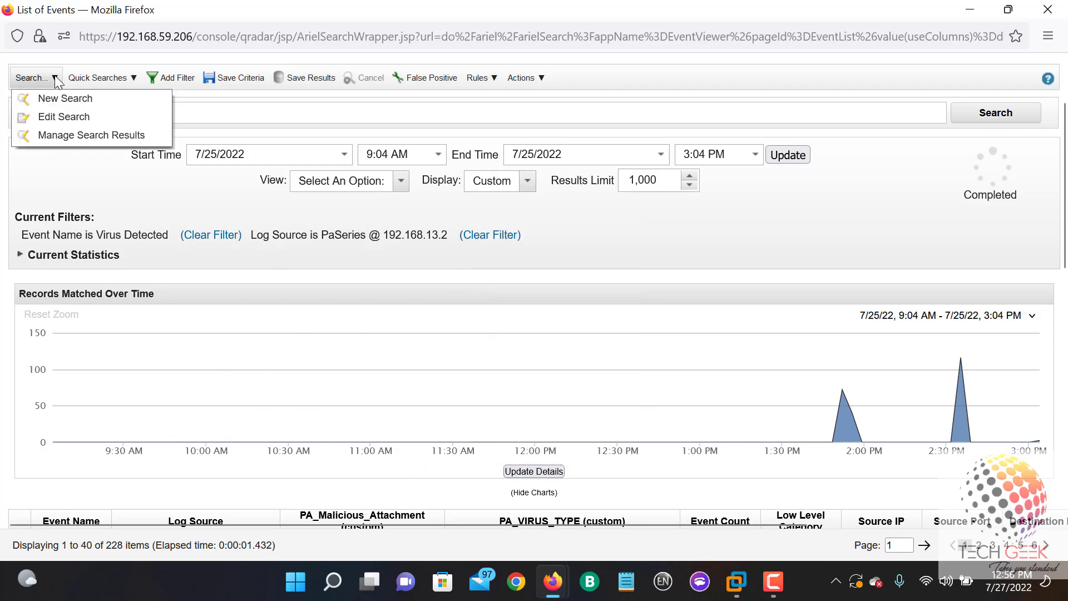
left_click(72, 117)
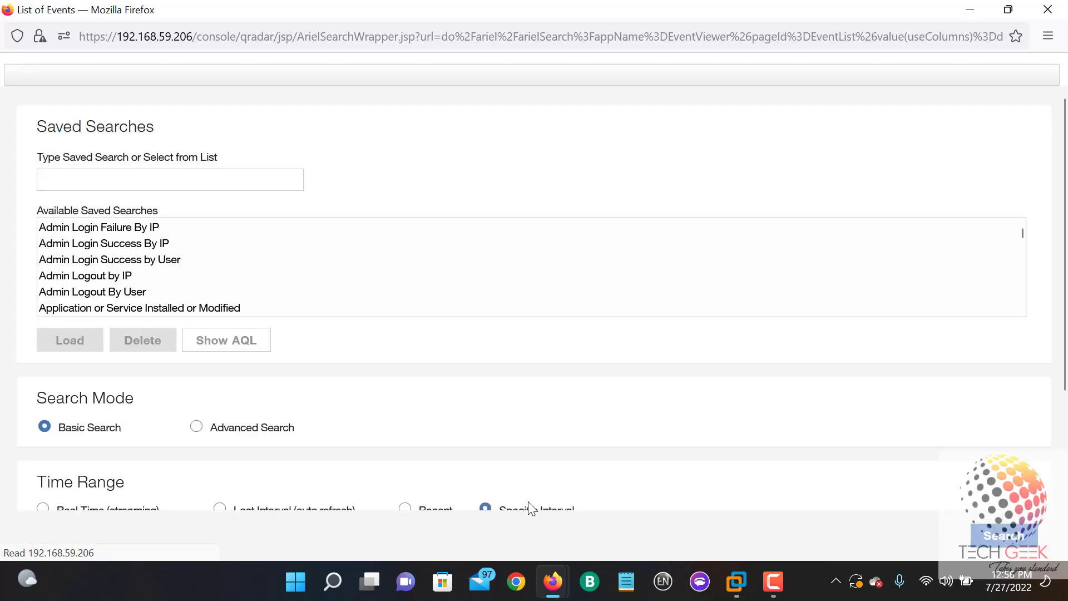
left_click_drag(1063, 142, 1066, 350)
left_click(557, 285)
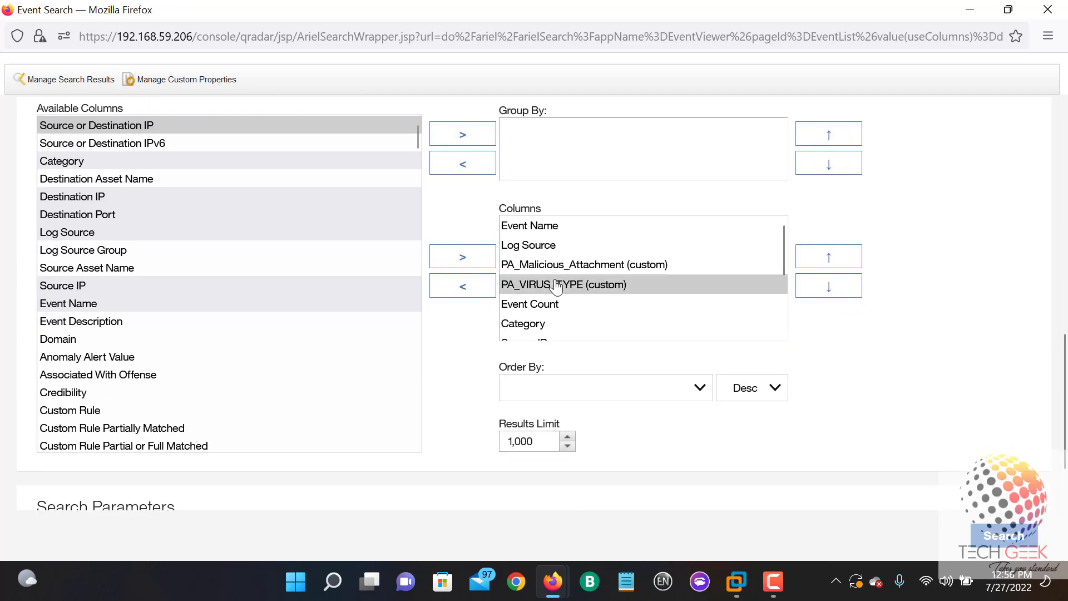
left_click(463, 289)
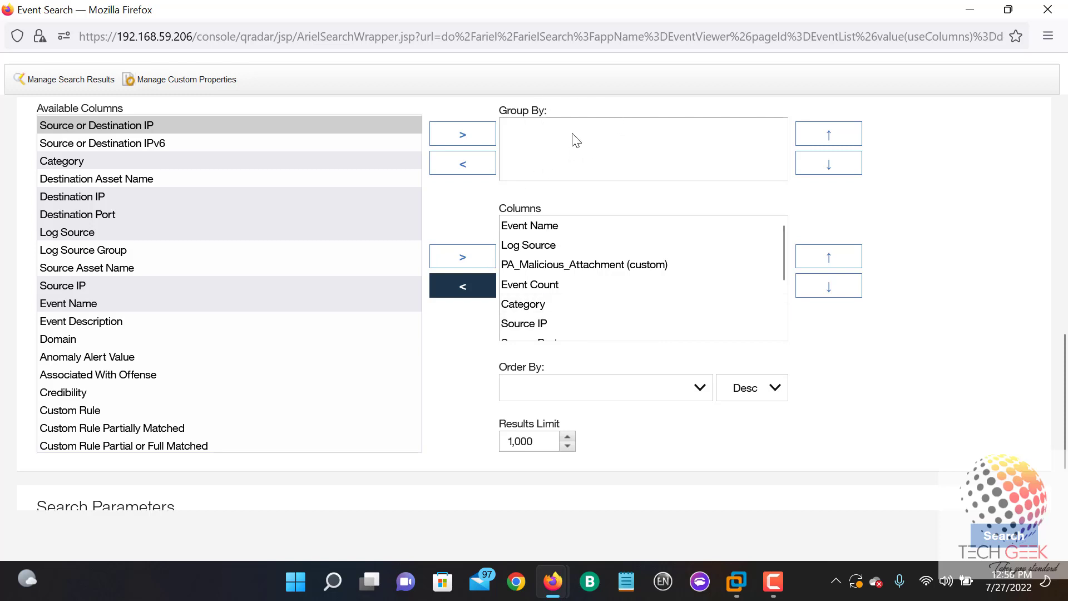
- Find PA_VIRUS_TYPE (custom) among the available columns, group the search by it and run the search
scroll(214, 321, "down", 8)
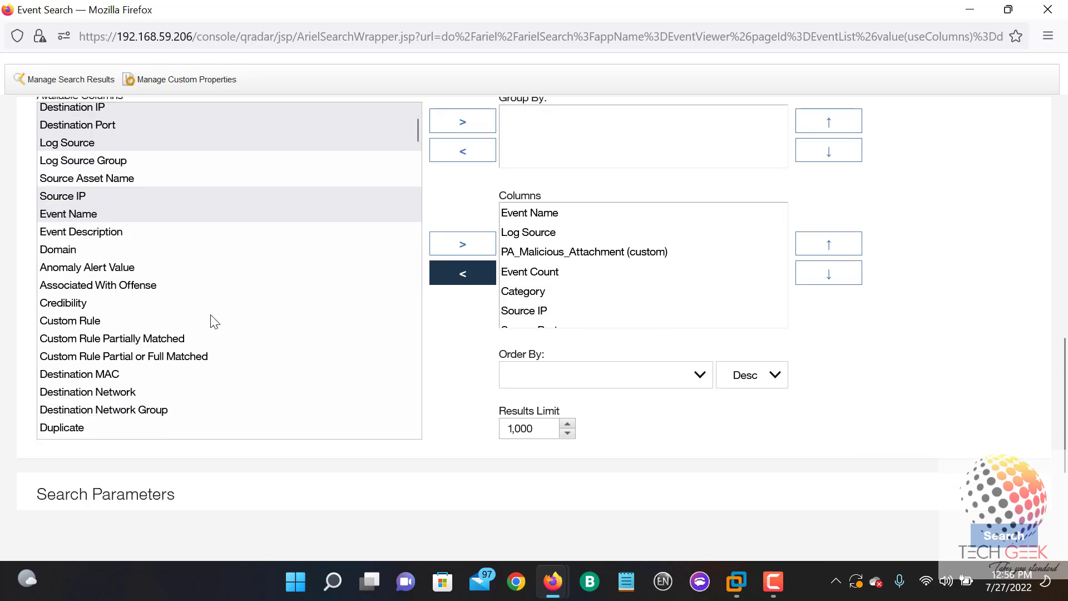
scroll(214, 321, "down", 4)
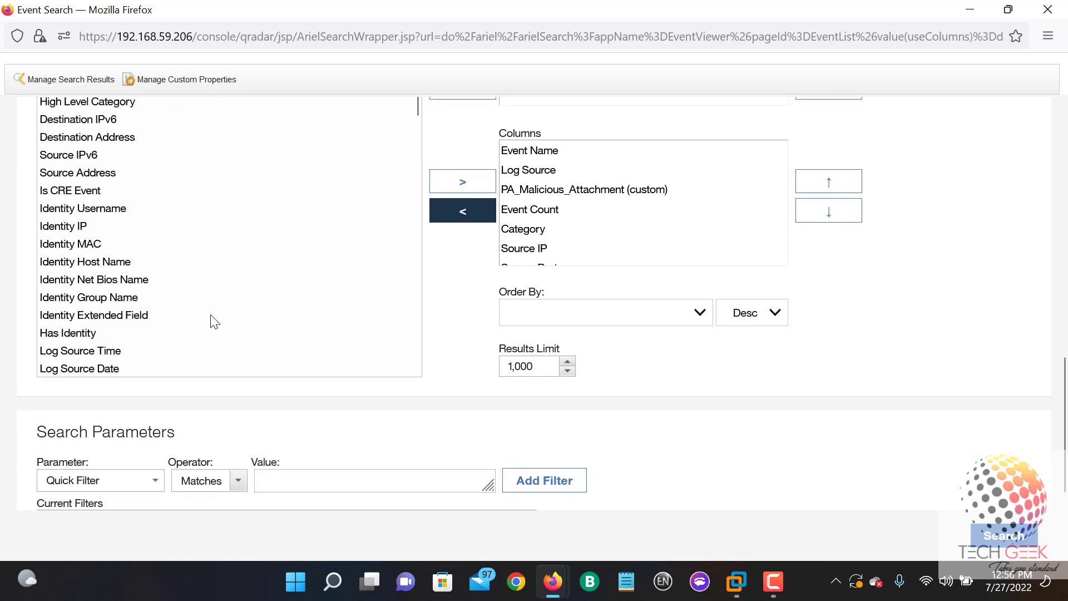
scroll(214, 321, "up", 12)
scroll(210, 315, "up", 1)
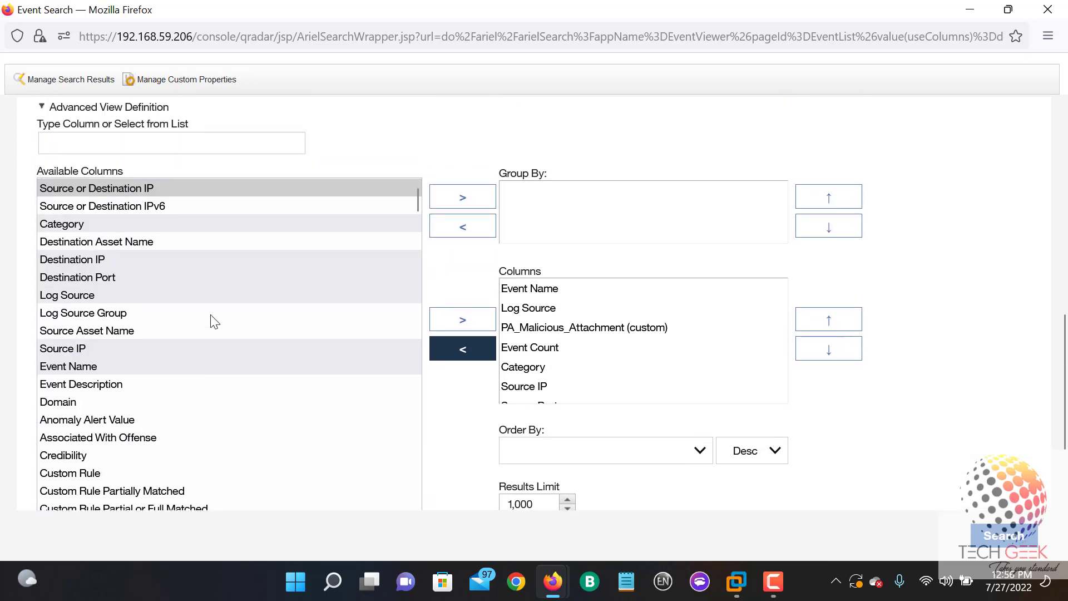
left_click(148, 244)
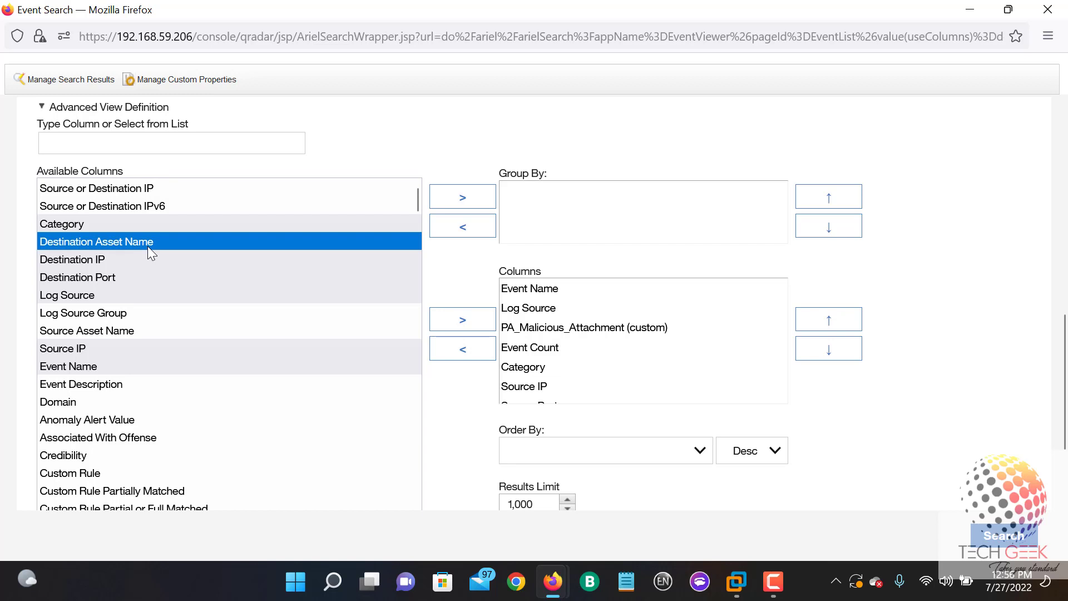
key("p")
key("p")
key("p")
key("p")
key("p")
key("p")
key("p")
key("p")
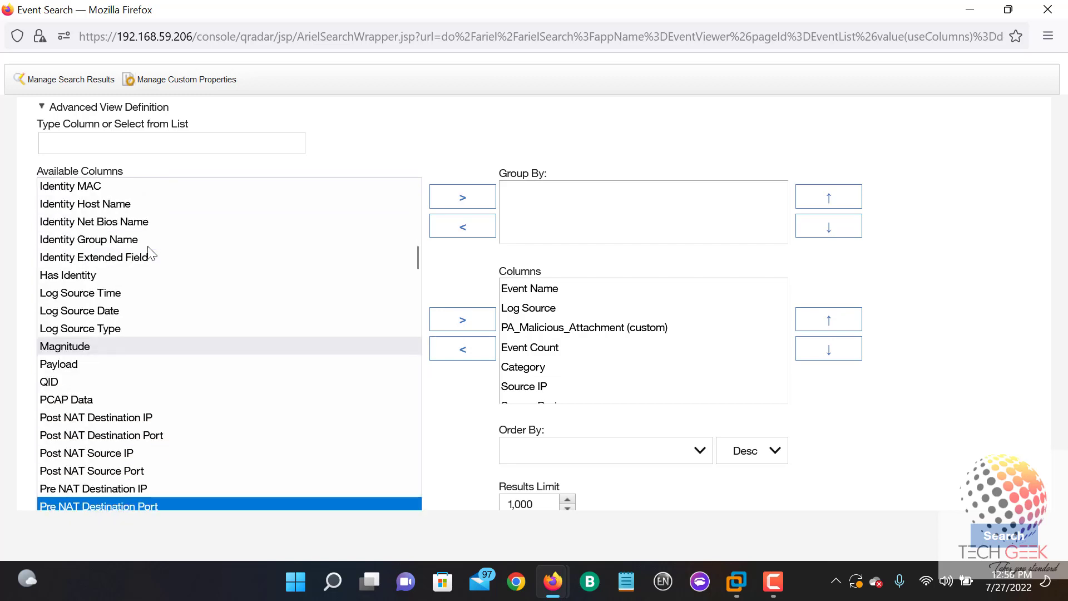
key("p")
key("p")
key("p")
key("p")
key("p")
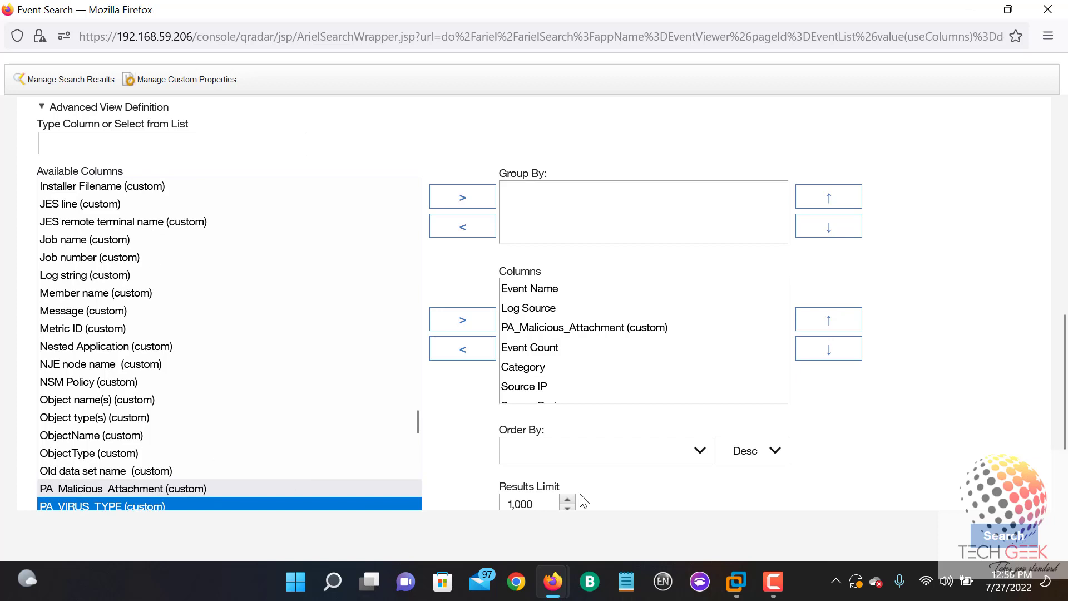
scroll(424, 419, "down", 1)
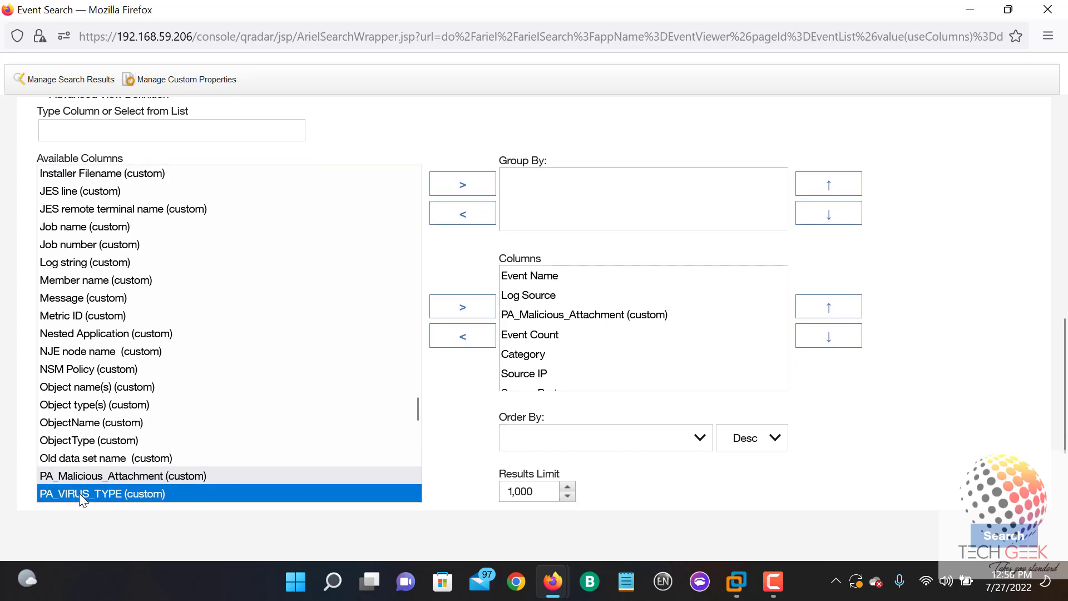
left_click(462, 184)
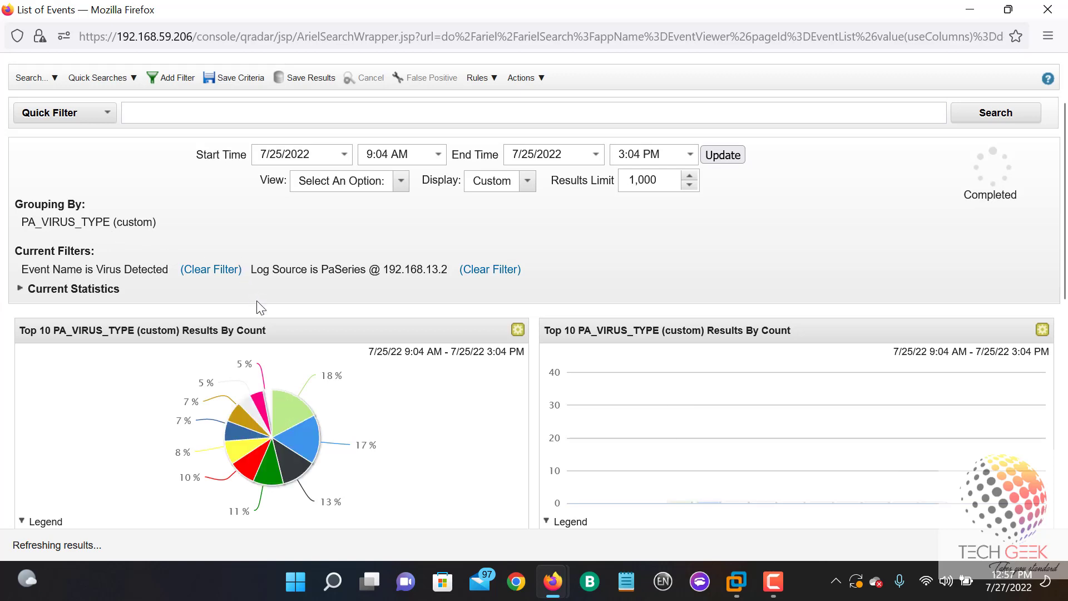
- Go to the grouped results table and widen its Log Source and PA_VIRUS_TYPE (custom) columns
left_click_drag(1065, 248, 1065, 479)
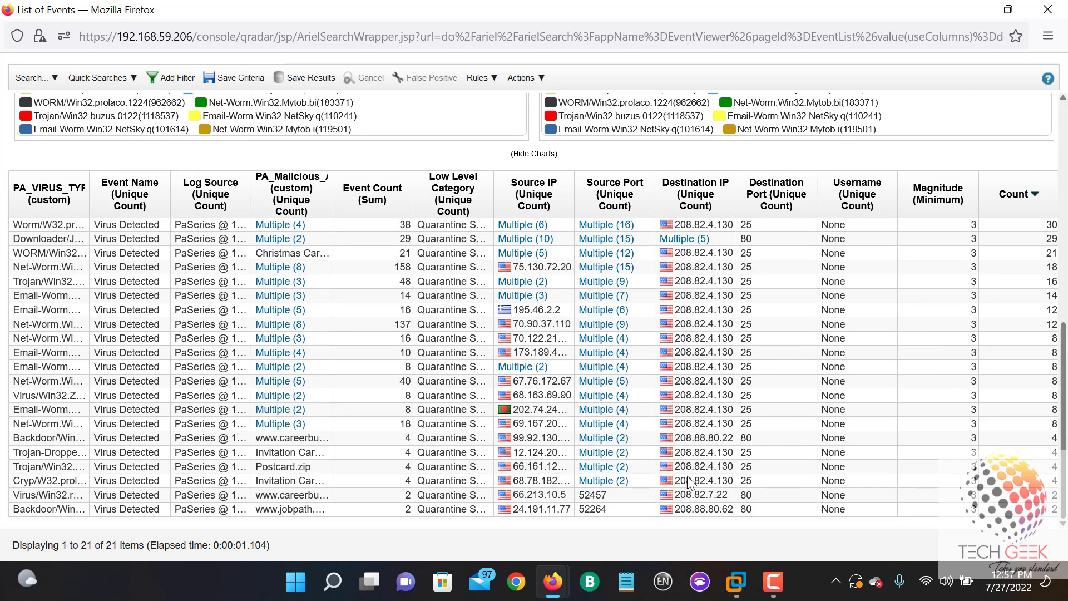
left_click_drag(251, 204, 253, 205)
left_click_drag(335, 204, 377, 207)
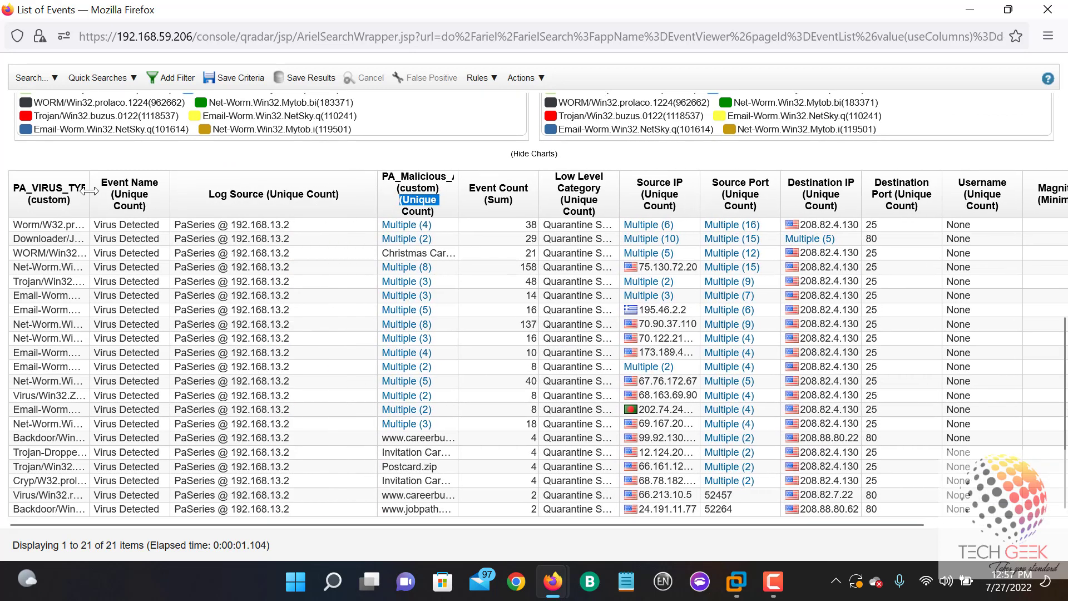
left_click_drag(89, 191, 197, 191)
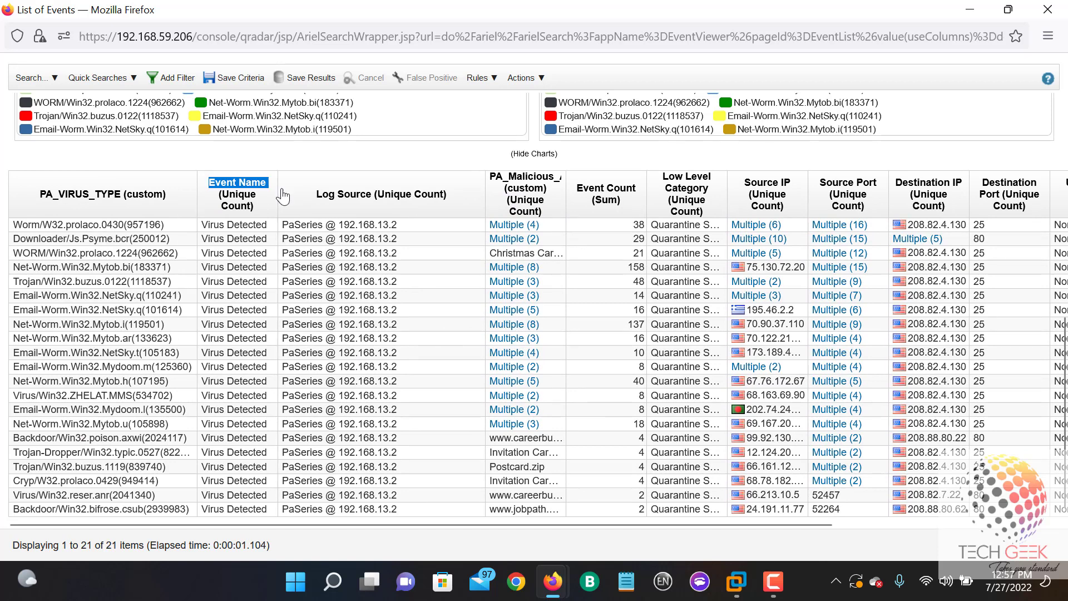
- Compare the event counts of individual virus types in the grouped results, from the Worm/W32.prolaco.0430 row to the Net-Worm.Win32.Mytob.u row
left_click(616, 228)
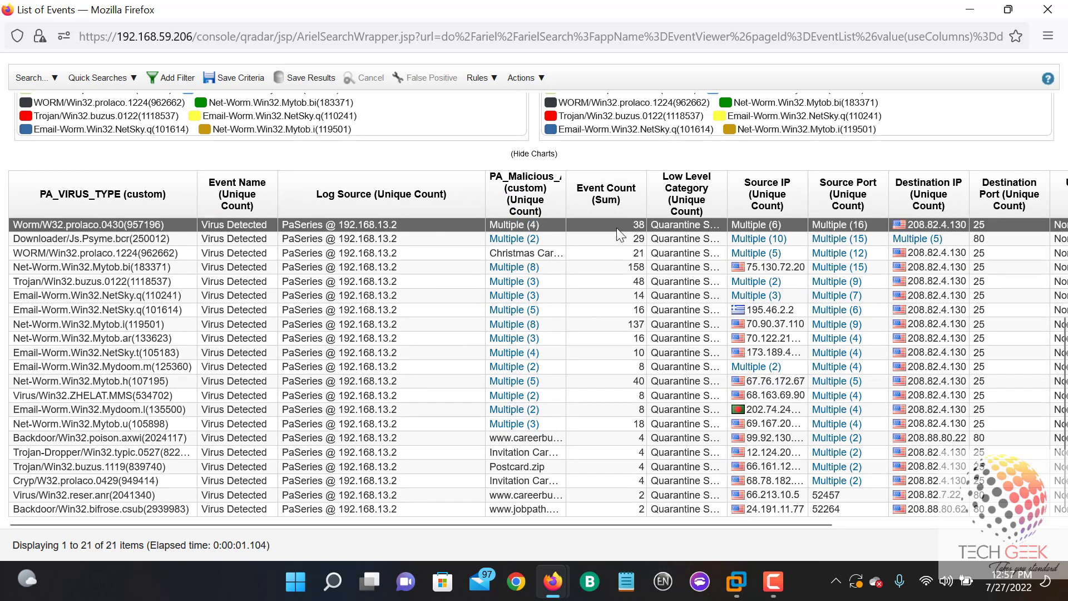
left_click(597, 254)
left_click(603, 271)
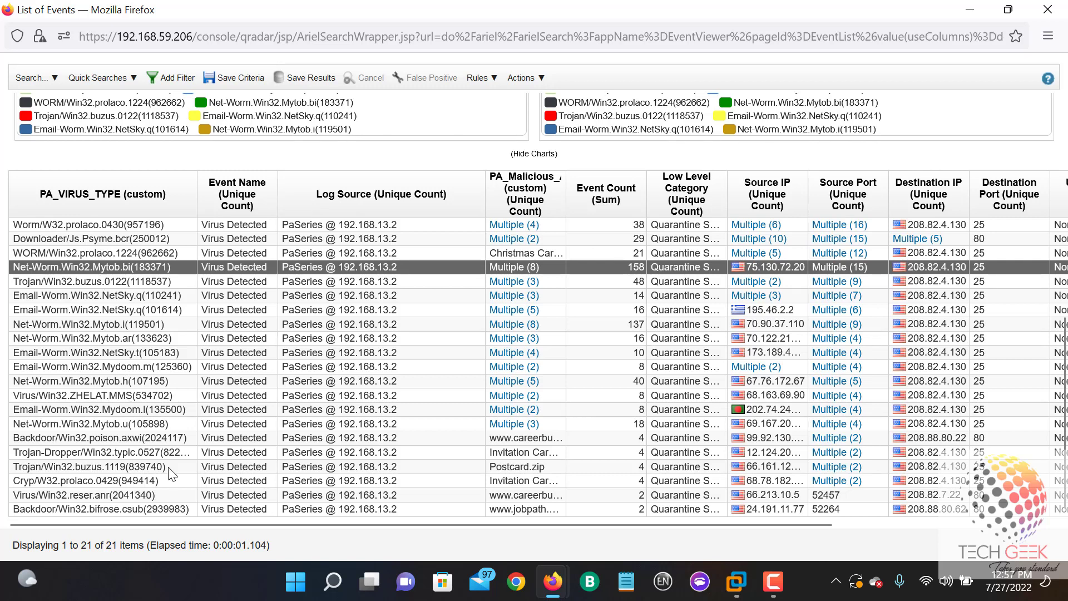
left_click(156, 437)
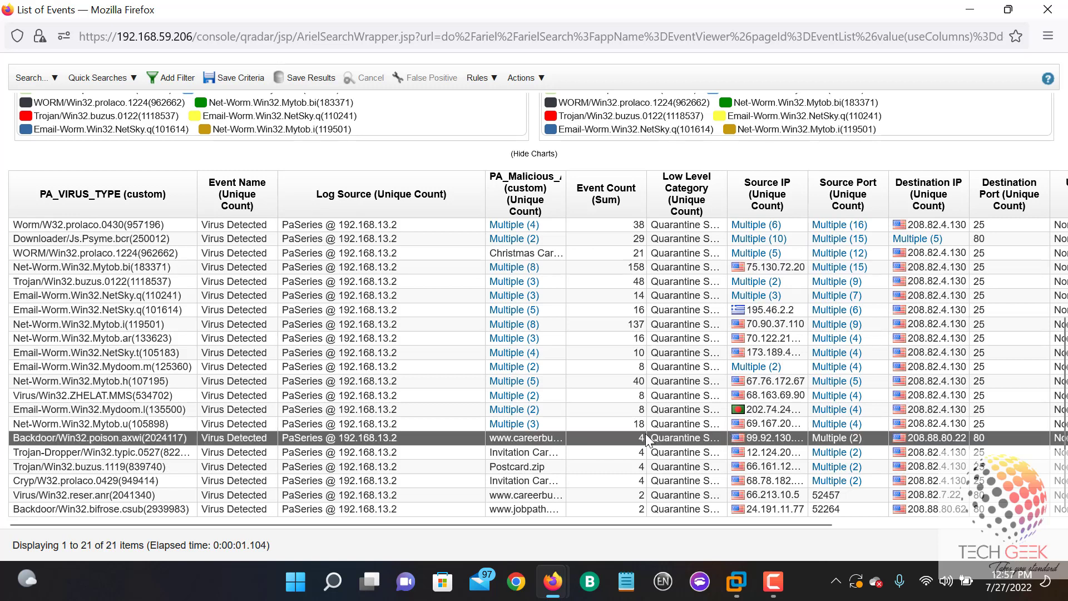
left_click(129, 424)
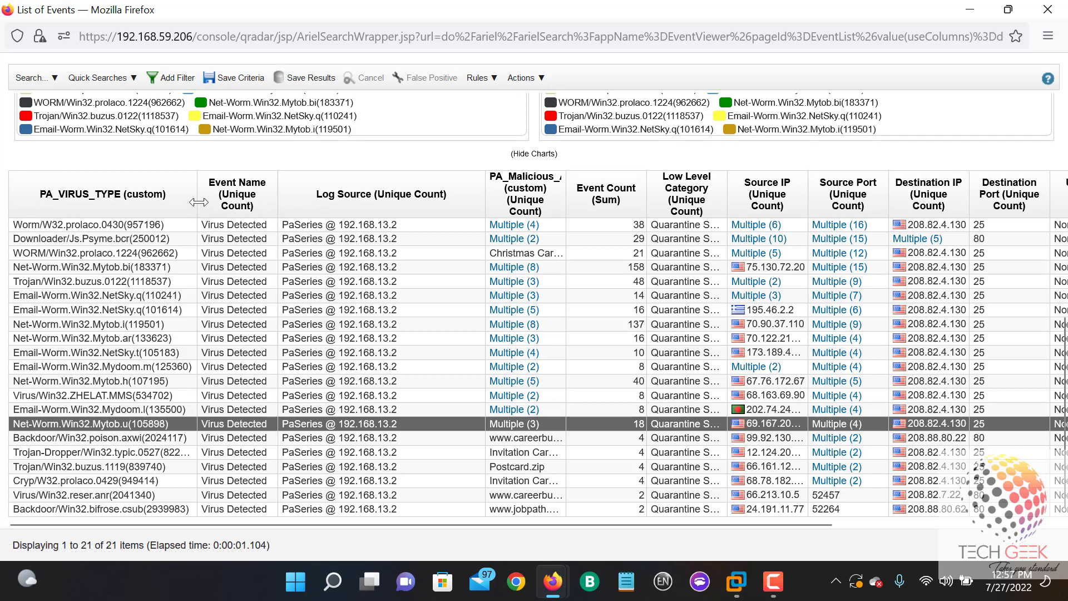
- Widen the PA_VIRUS_TYPE (custom) column further to fit the longest virus name, and select the Trojan/Win32.buzus.1119 row
left_click_drag(197, 209, 313, 209)
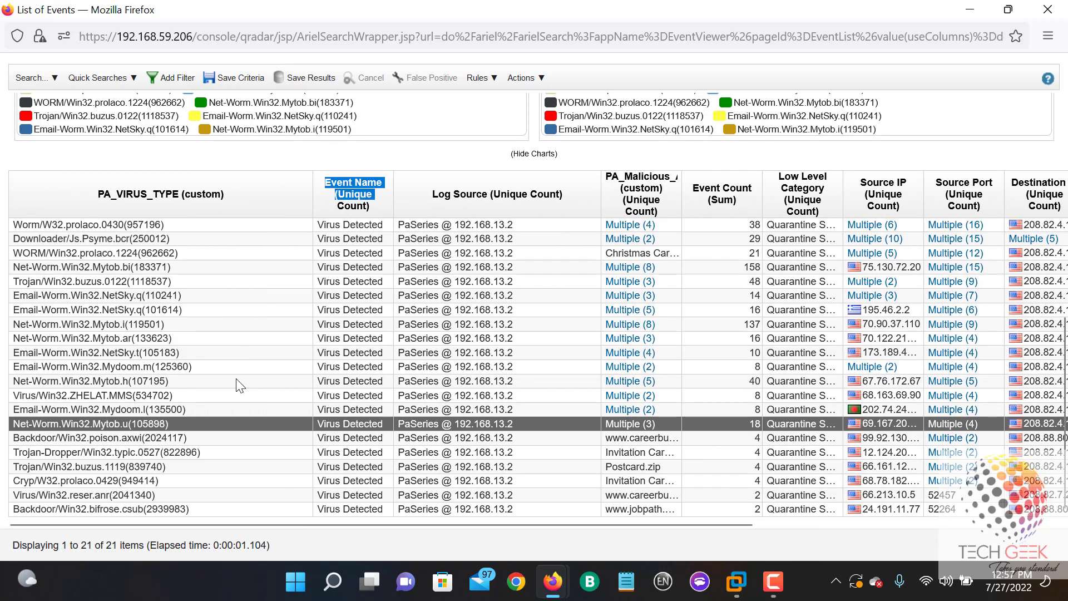
left_click(52, 453)
left_click(101, 470)
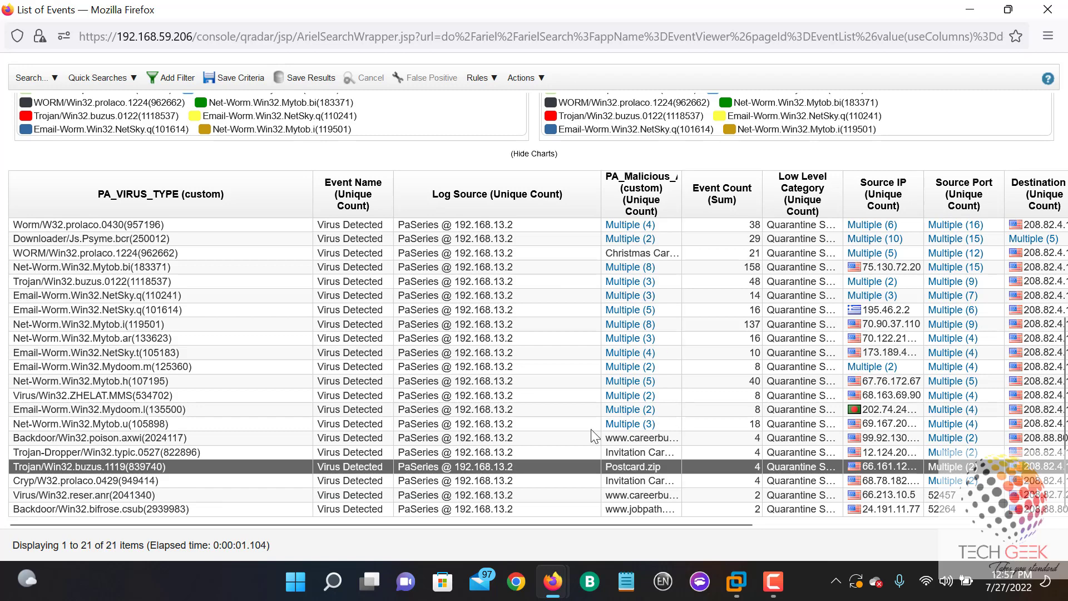
- Start saving the search criteria under the name "virus_type_24 hours" with a recent timespan of Last 24 Hours
scroll(591, 429, "up", 4)
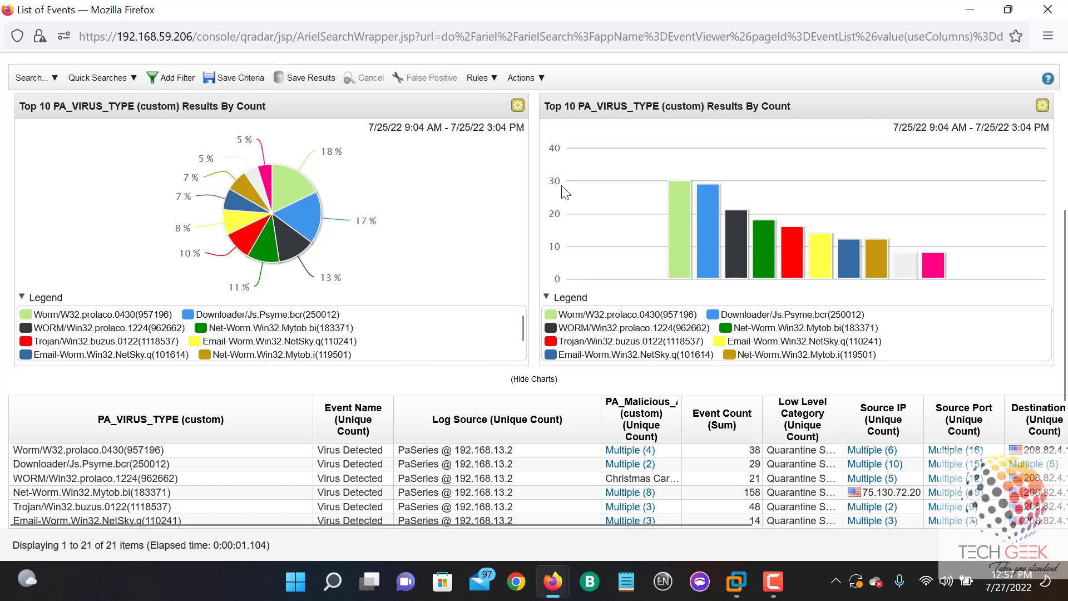
left_click(245, 75)
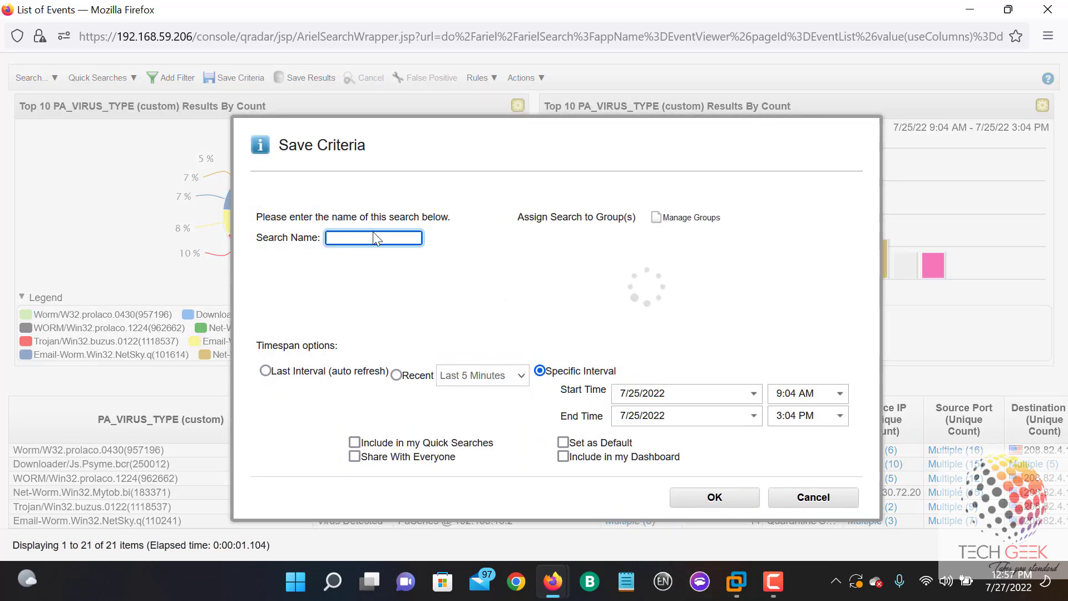
type("v")
type("irud")
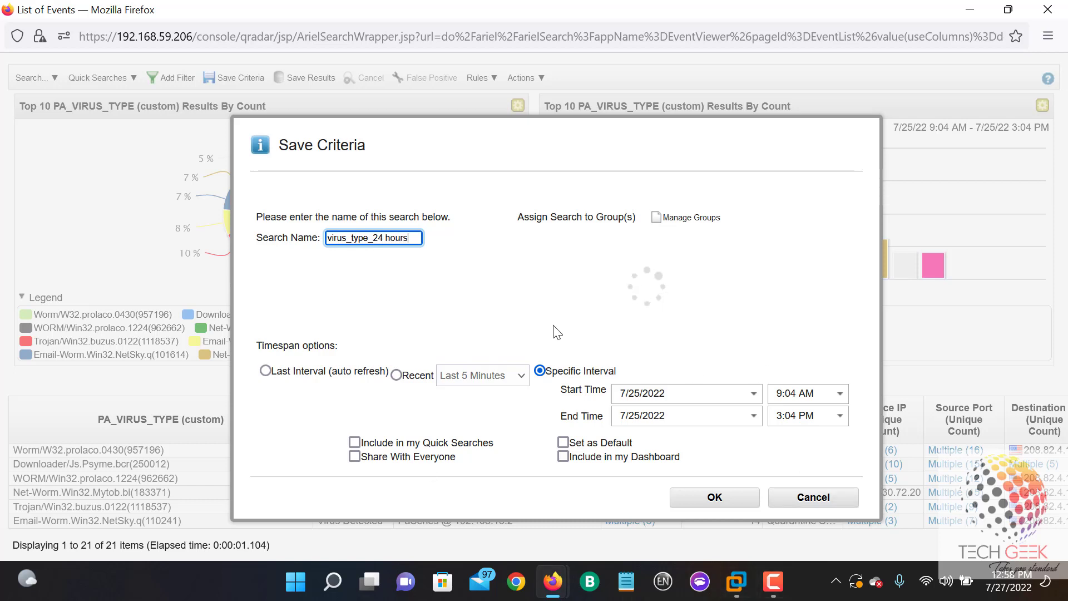
left_click(397, 375)
left_click(507, 378)
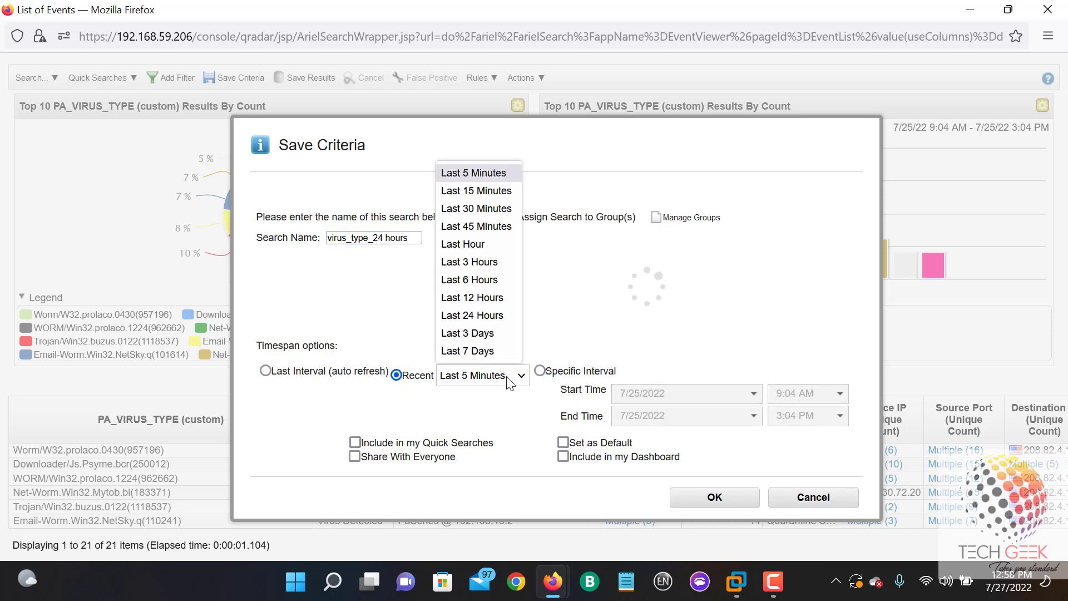
left_click(482, 321)
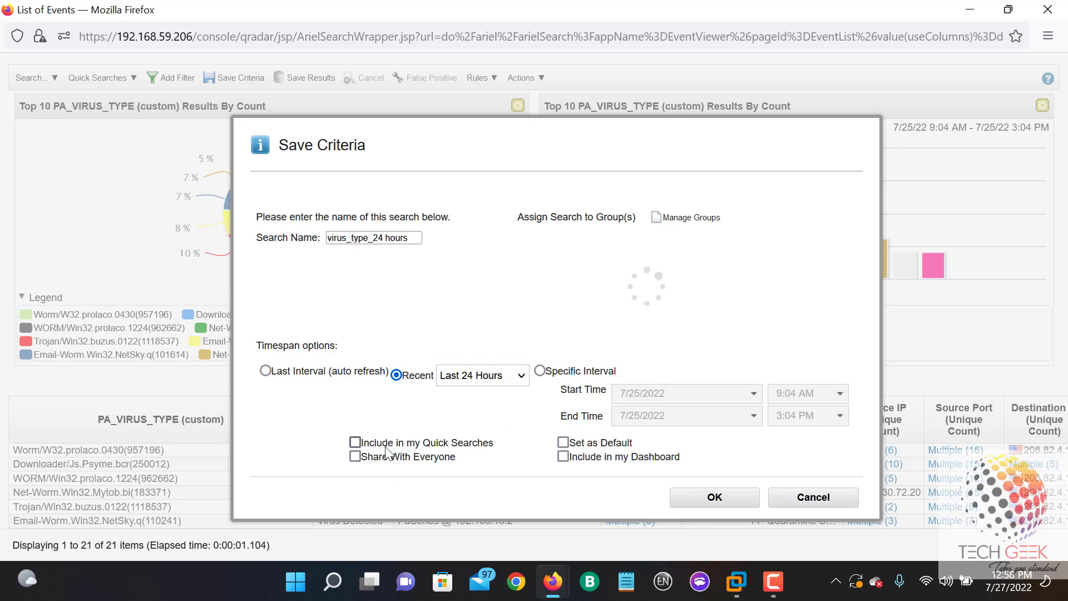
- Include the saved search in the quick searches and the dashboard, and share it with everyone
left_click(358, 443)
left_click(356, 457)
left_click(563, 458)
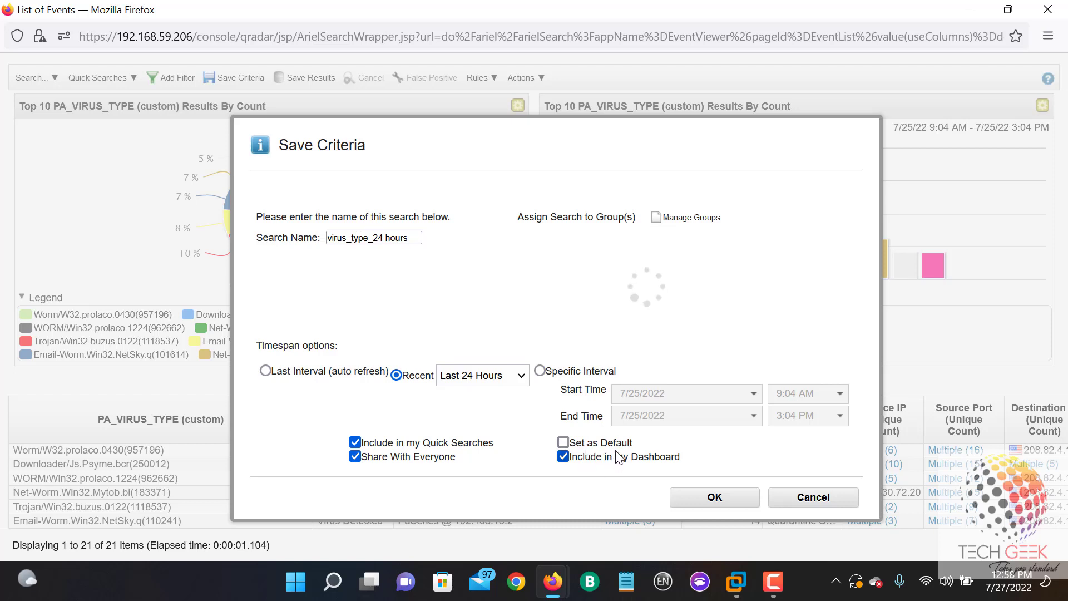
- Open the event search groups, widen the Name column and look through the groups from Authentication, Identity and User Activity to Other
left_click(686, 217)
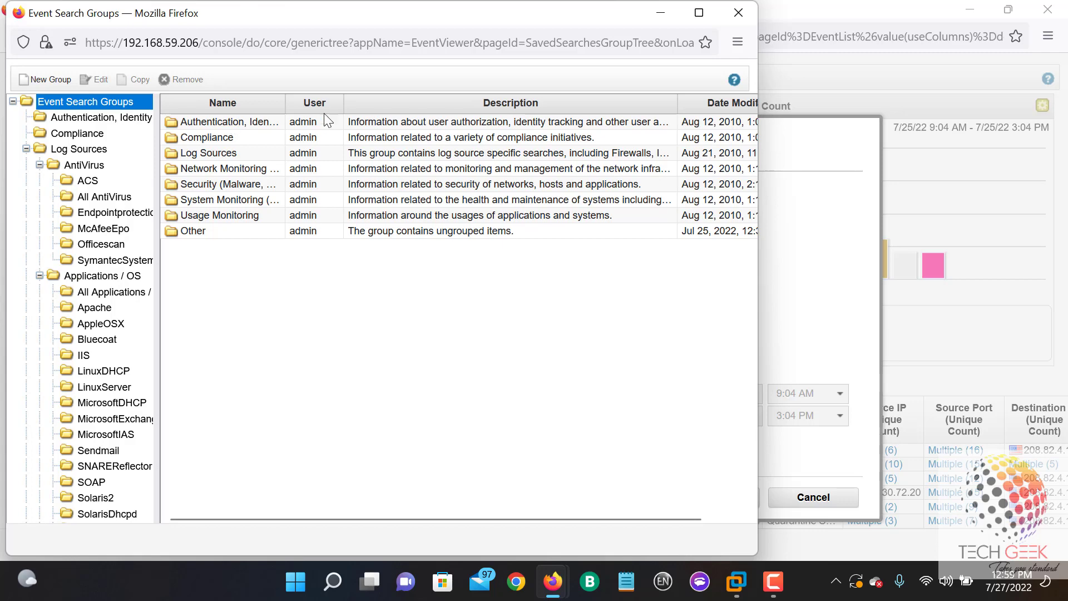
left_click_drag(286, 105, 414, 110)
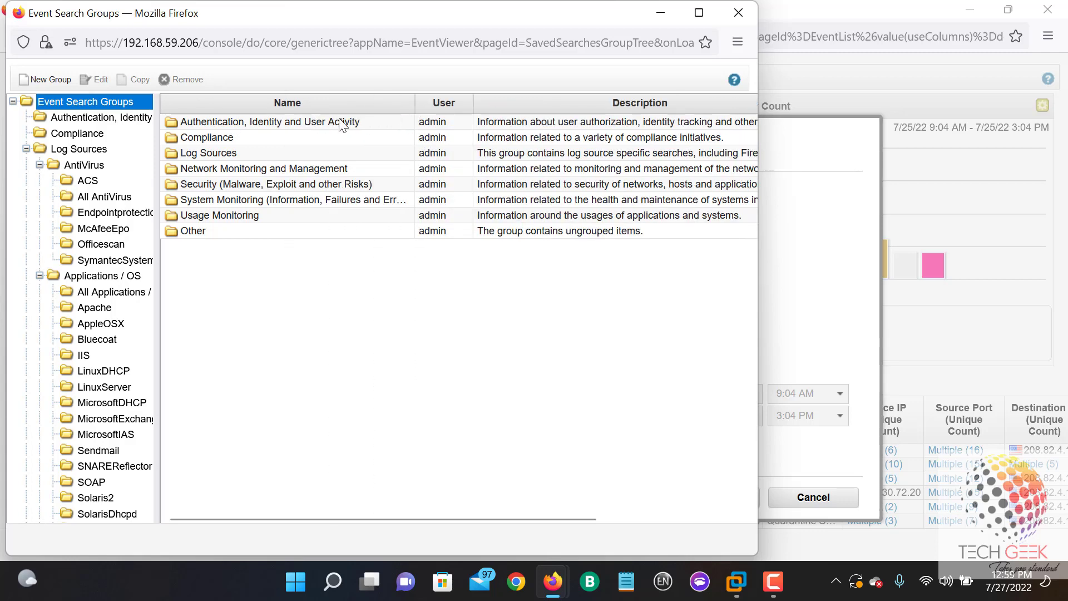
left_click(285, 124)
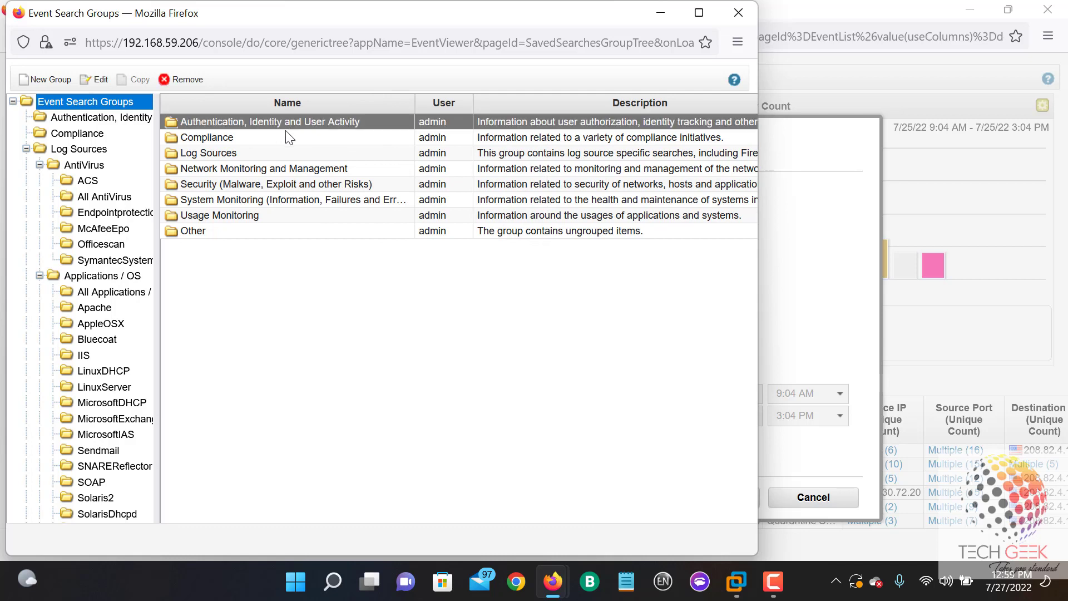
left_click(234, 139)
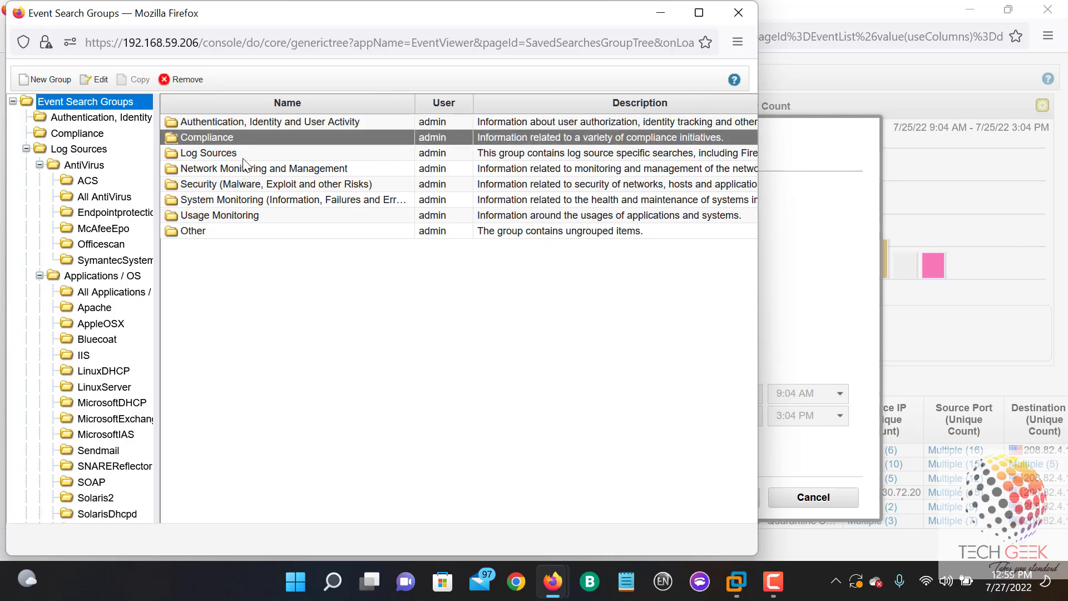
left_click(244, 158)
left_click(275, 171)
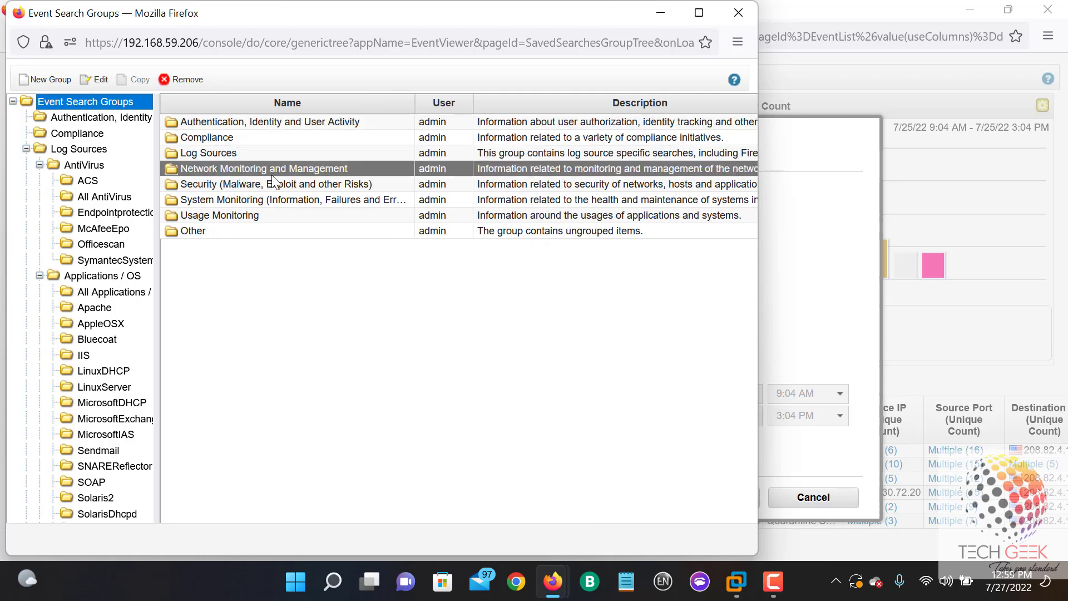
left_click(271, 188)
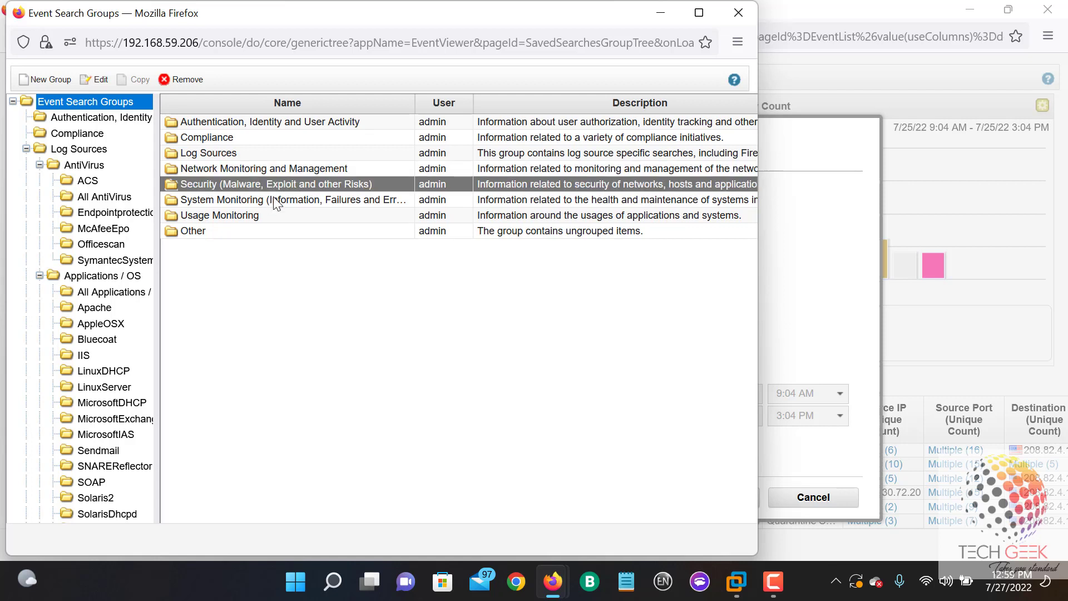
left_click(270, 200)
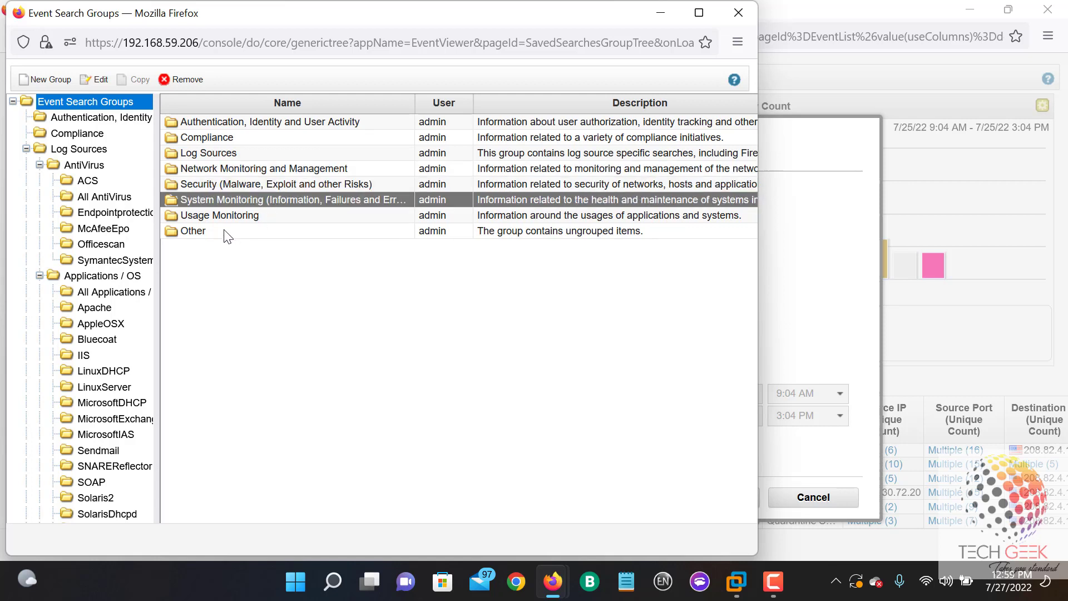
left_click(231, 236)
left_click(250, 188)
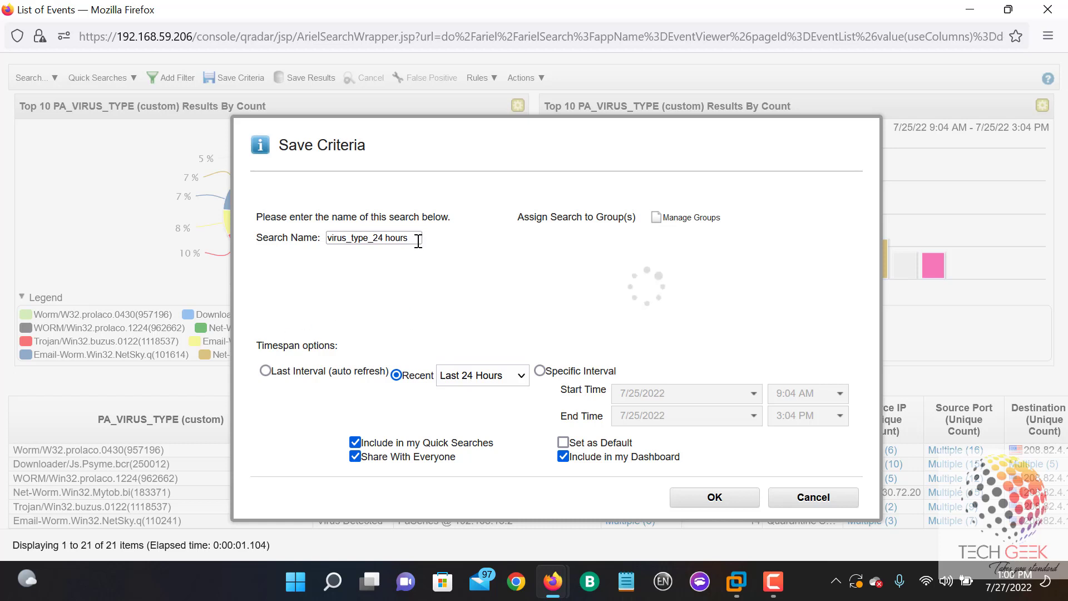
- Cut the search name "virus_type_24 hours" out of the unfinished save criteria form and cancel the form
left_click_drag(419, 238, 289, 241)
key("ctrl+c")
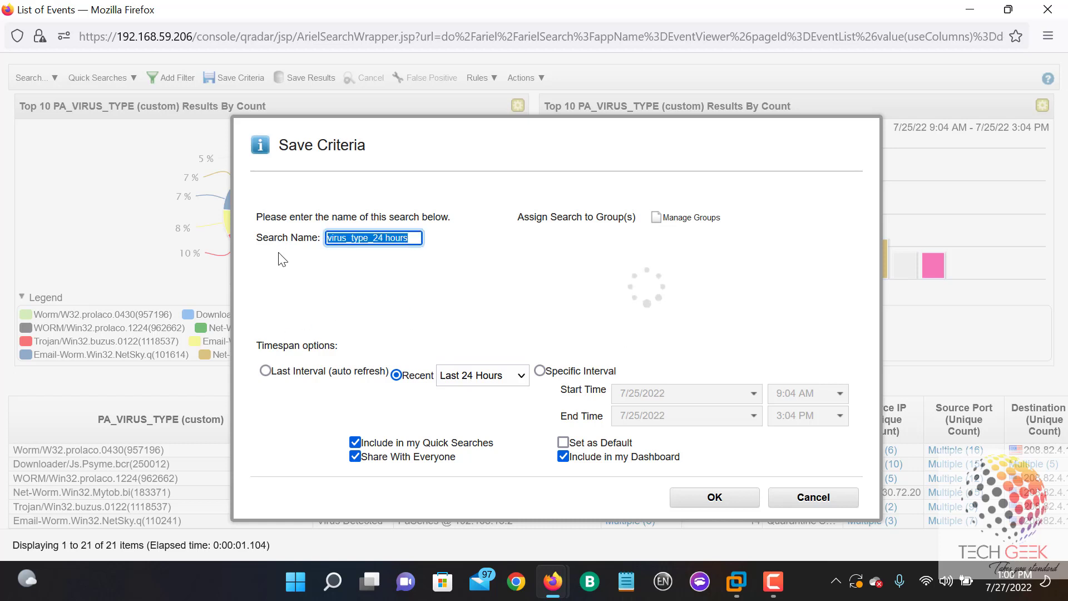
key("BackSpace")
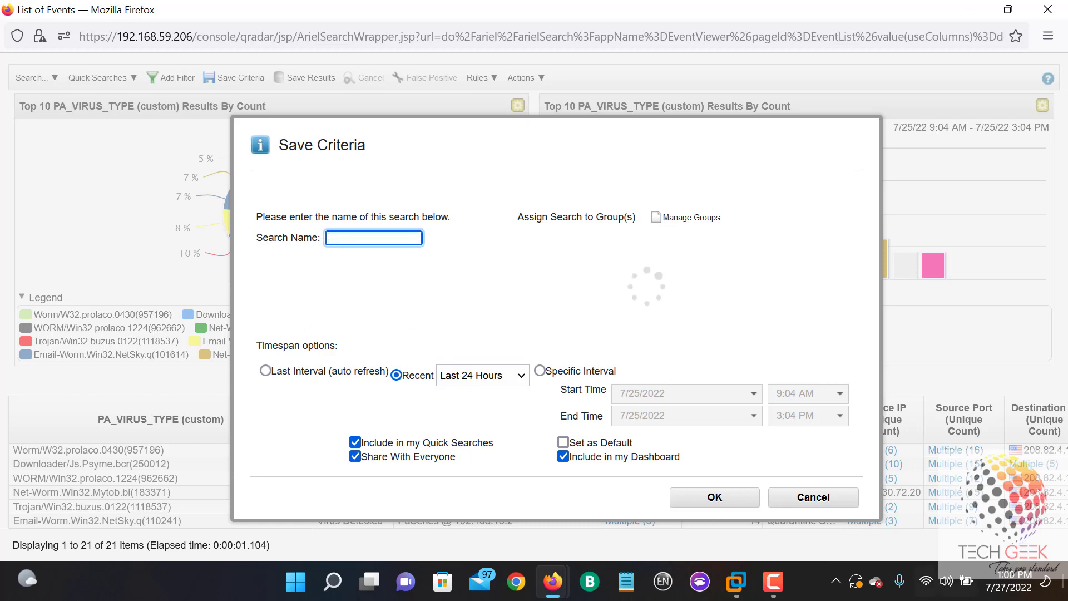
left_click(811, 504)
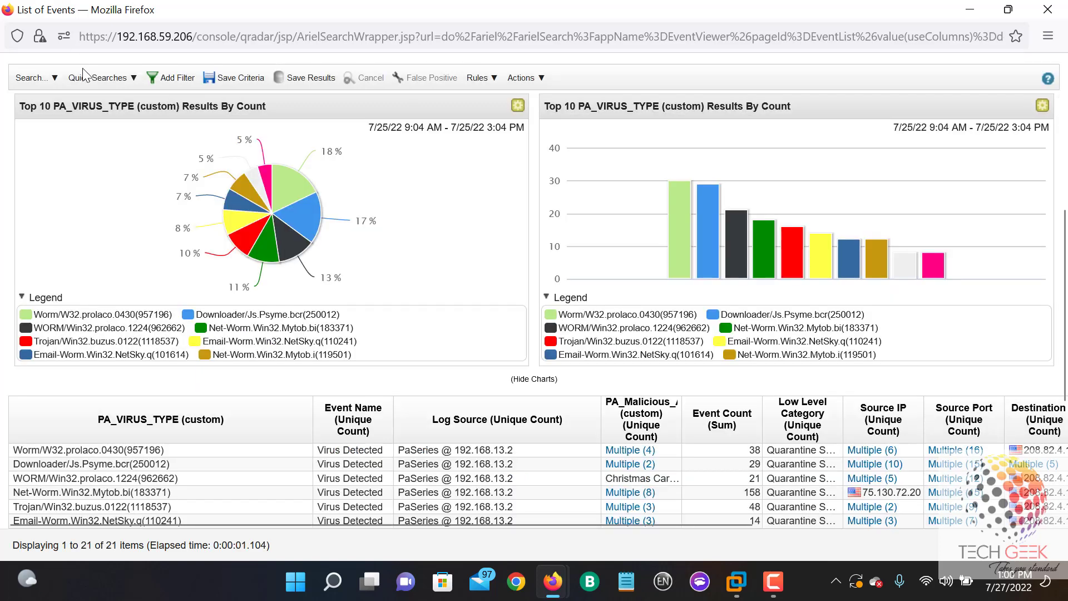
- Start saving the search criteria again with the copied name "virus_type_24 hours" and a recent timespan of Last 24 Hours
left_click(255, 78)
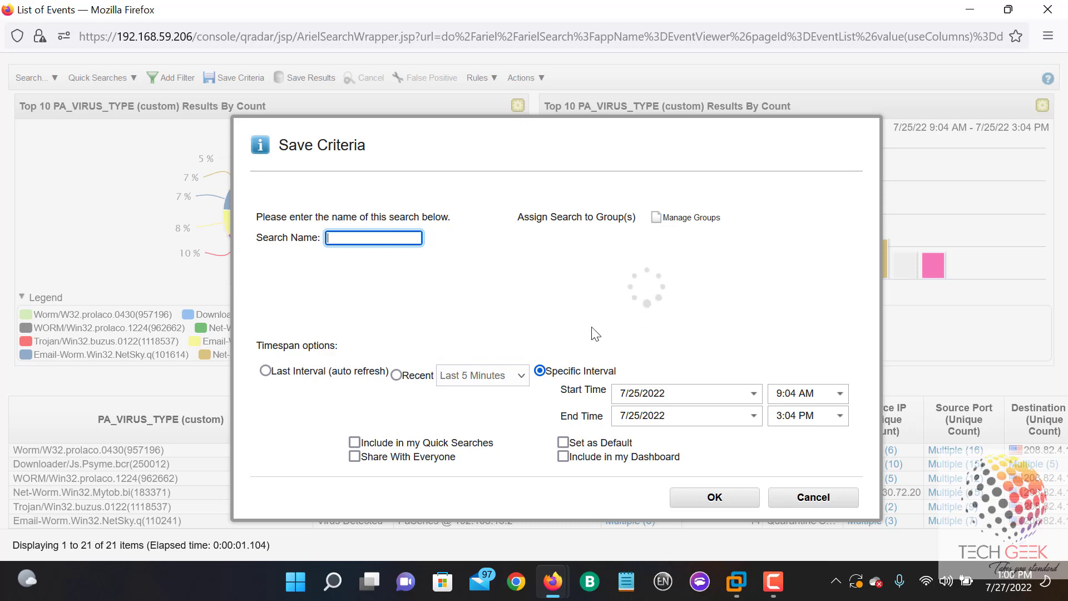
key("ctrl+v")
left_click(396, 375)
left_click(494, 375)
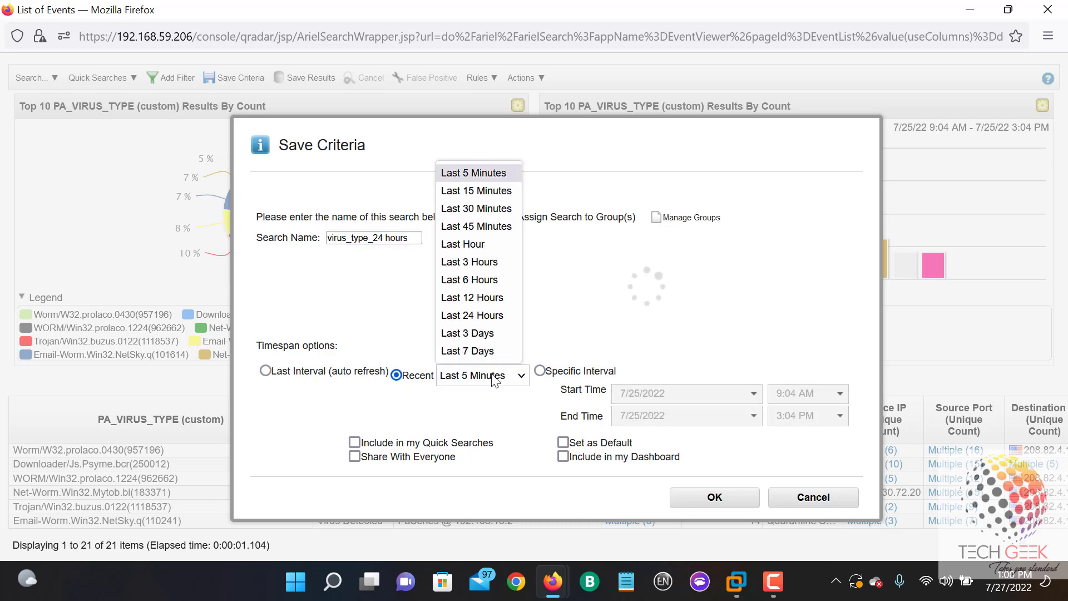
left_click(482, 314)
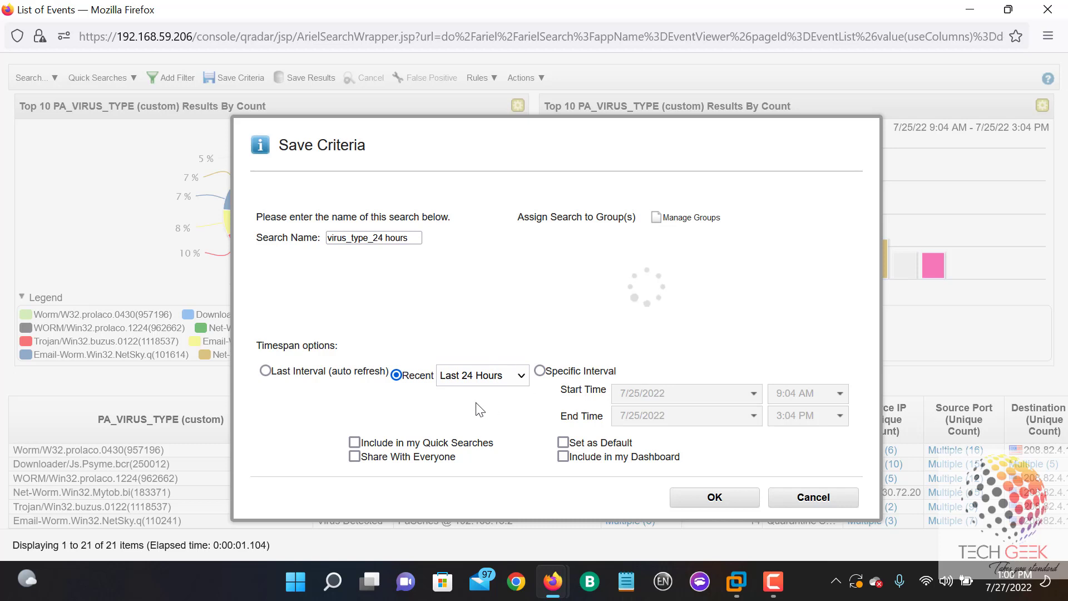
- Include the search in the quick searches and the dashboard, share it with everyone, and save it
left_click(356, 443)
left_click(356, 456)
left_click(588, 457)
left_click(723, 499)
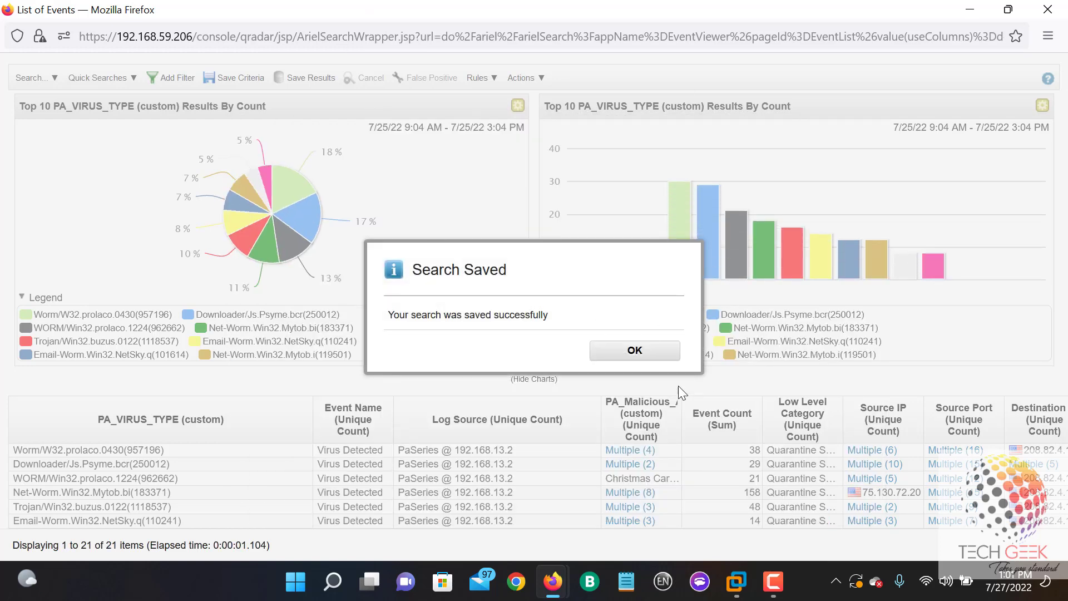
left_click(655, 361)
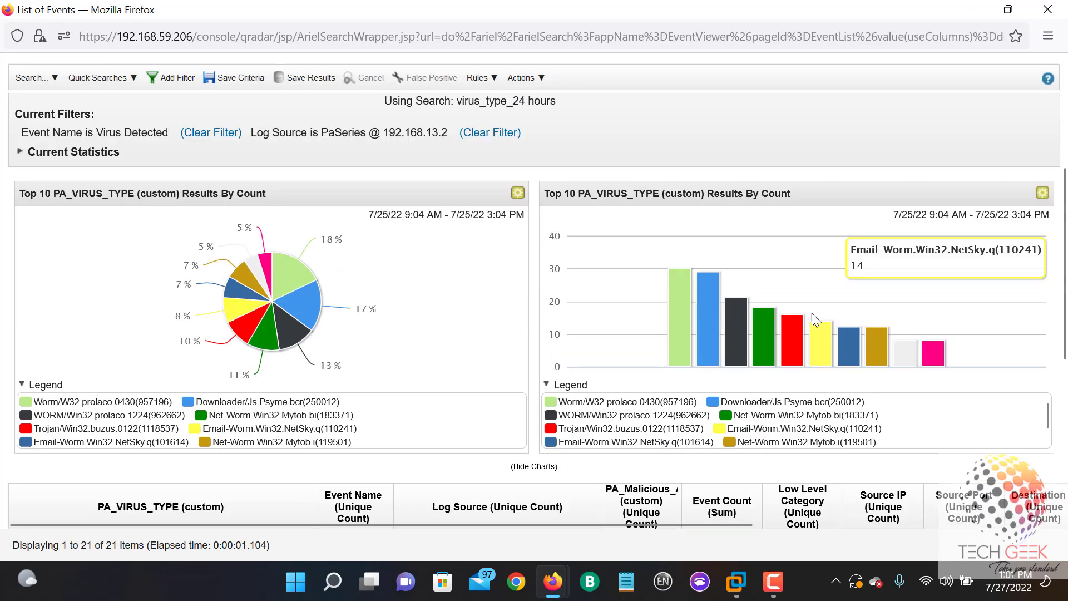
- Close the results window and run the quick search "virus_type_24 hours - Last 24 Hours" from the log activity in the main QRadar window
left_click(1050, 7)
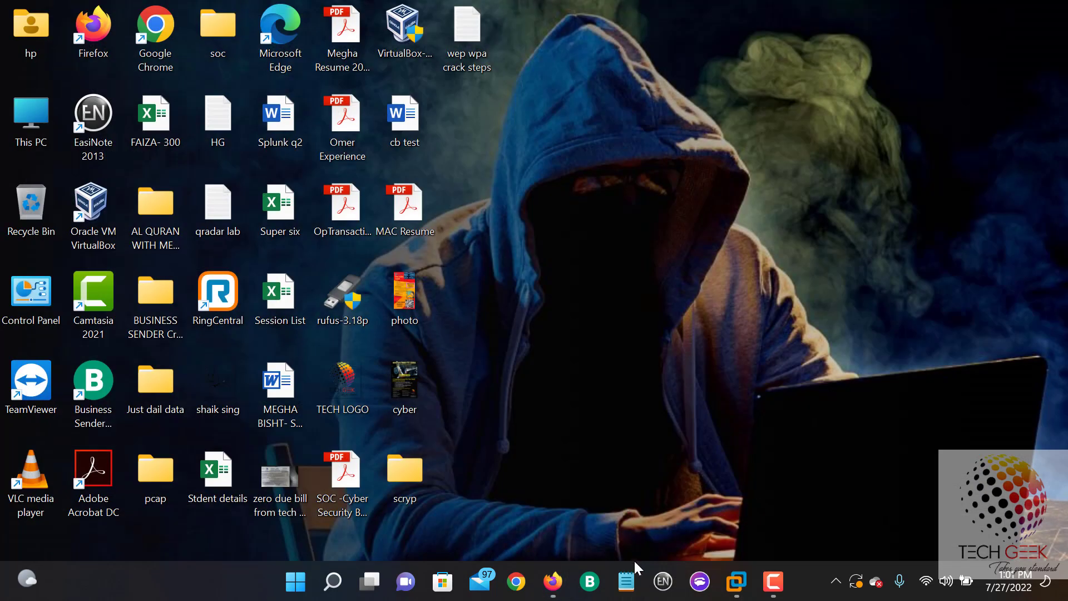
left_click(560, 574)
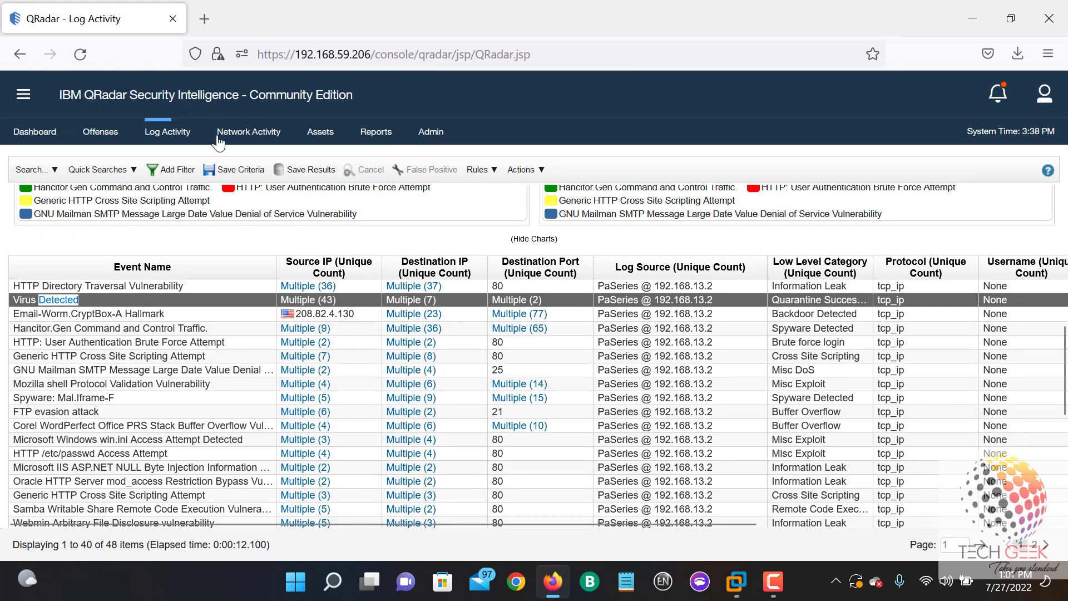
left_click(160, 132)
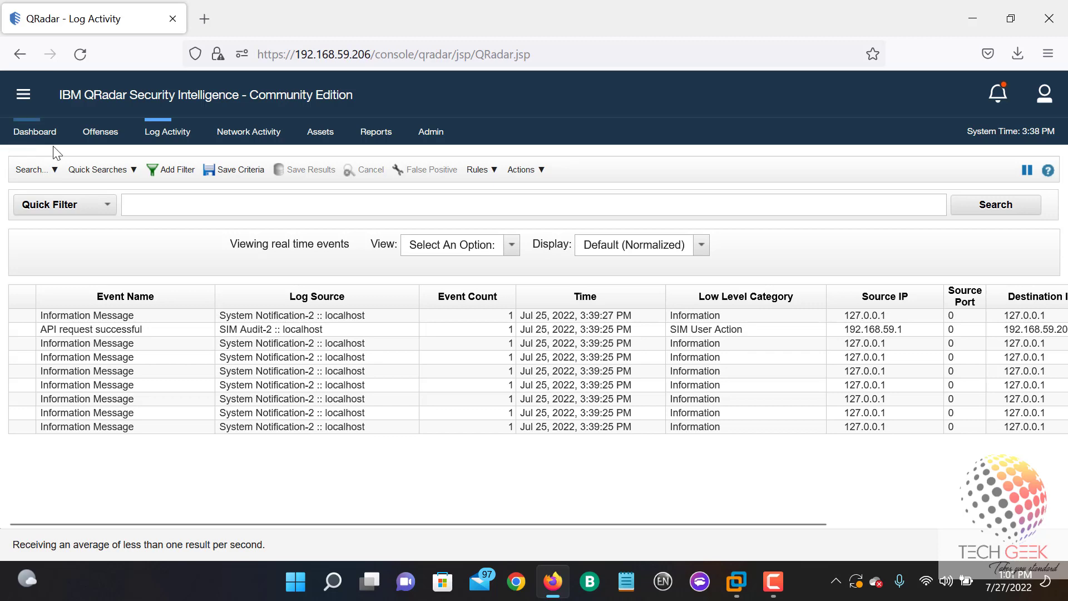
left_click(126, 168)
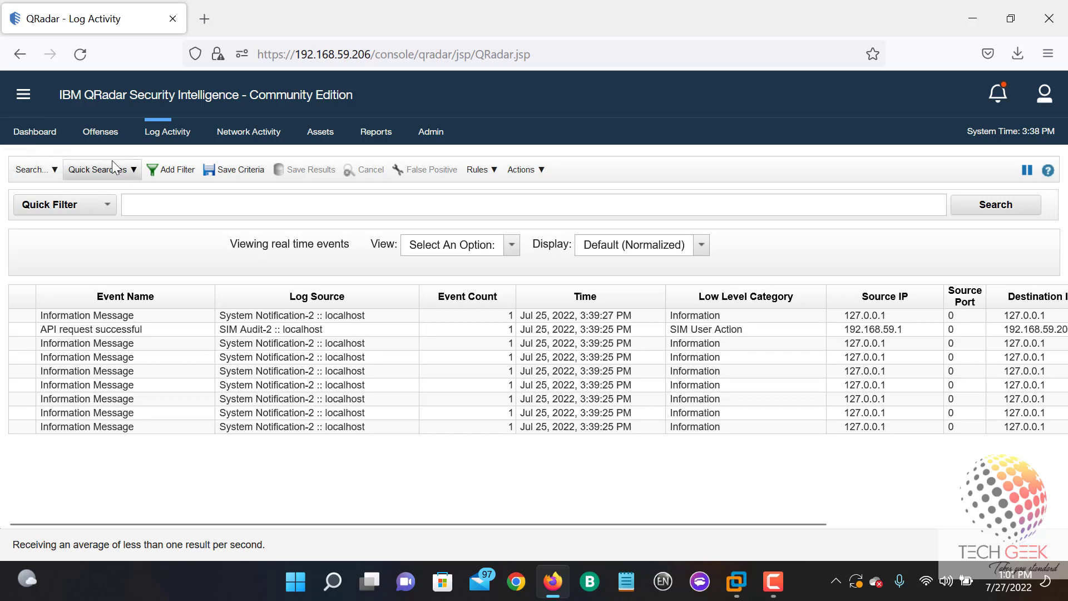
scroll(233, 287, "down", 5)
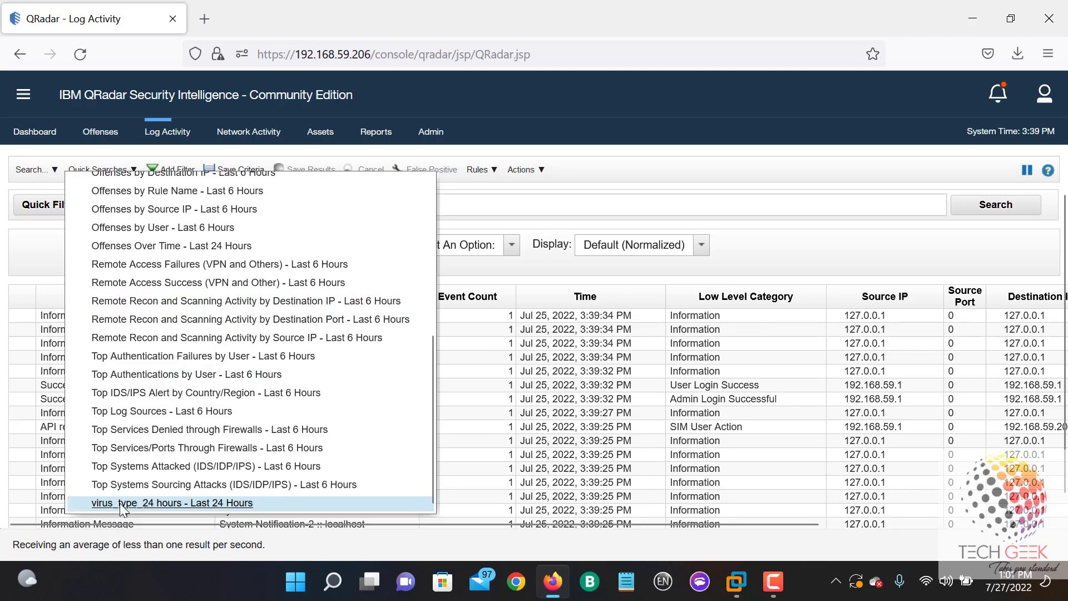
left_click(212, 501)
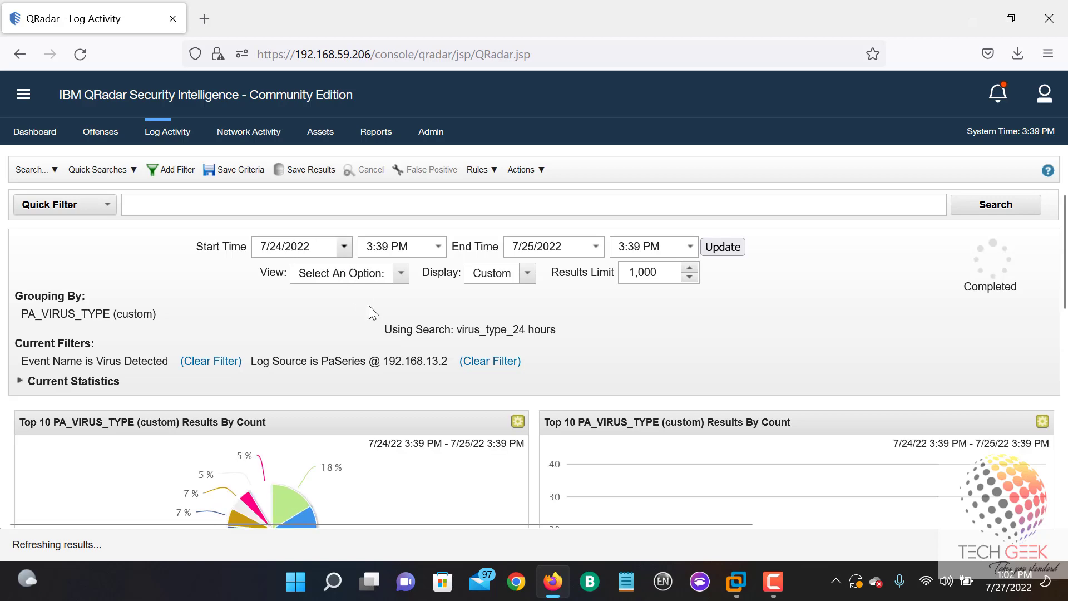
- Examine the filters, the top 10 PA_VIRUS_TYPE charts and the grouped event table of the saved search
scroll(413, 443, "down", 2)
scroll(411, 442, "down", 4)
scroll(492, 449, "up", 3)
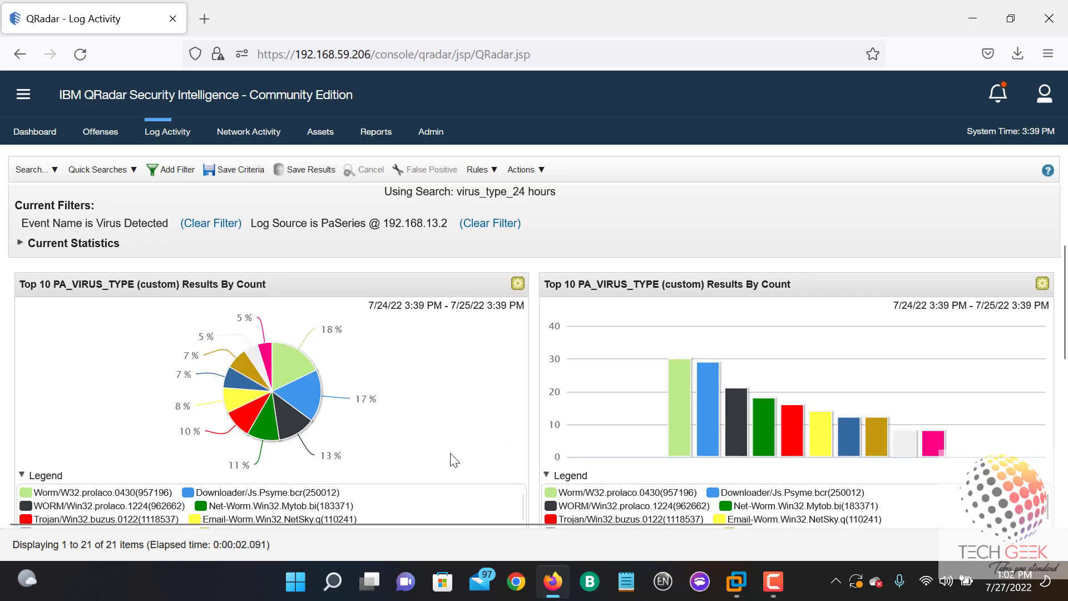
scroll(446, 461, "down", 1)
scroll(450, 446, "up", 5)
scroll(465, 402, "down", 4)
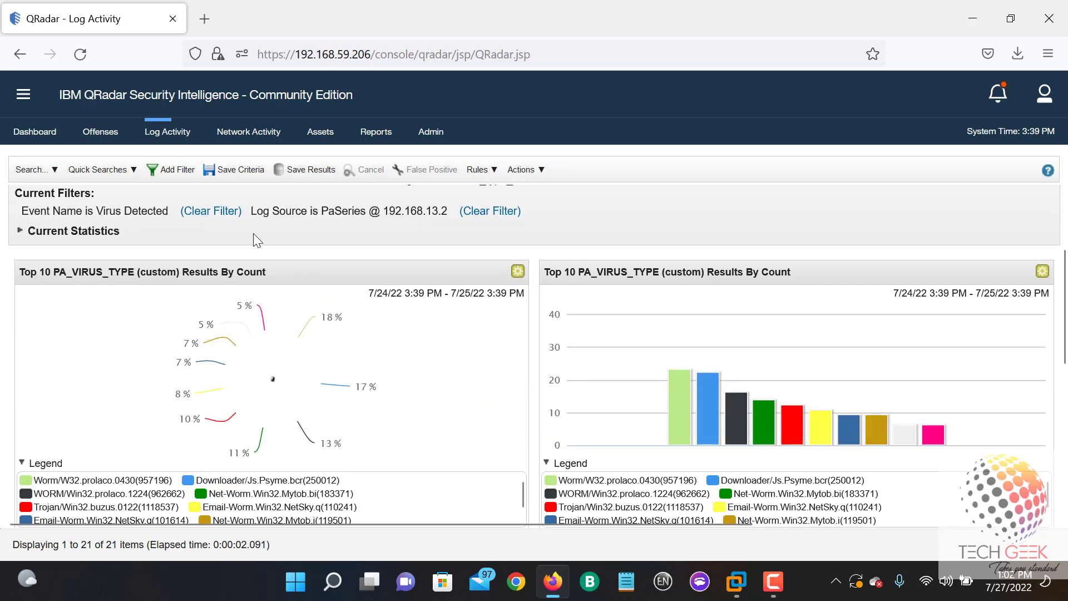
left_click_drag(1066, 262, 1067, 420)
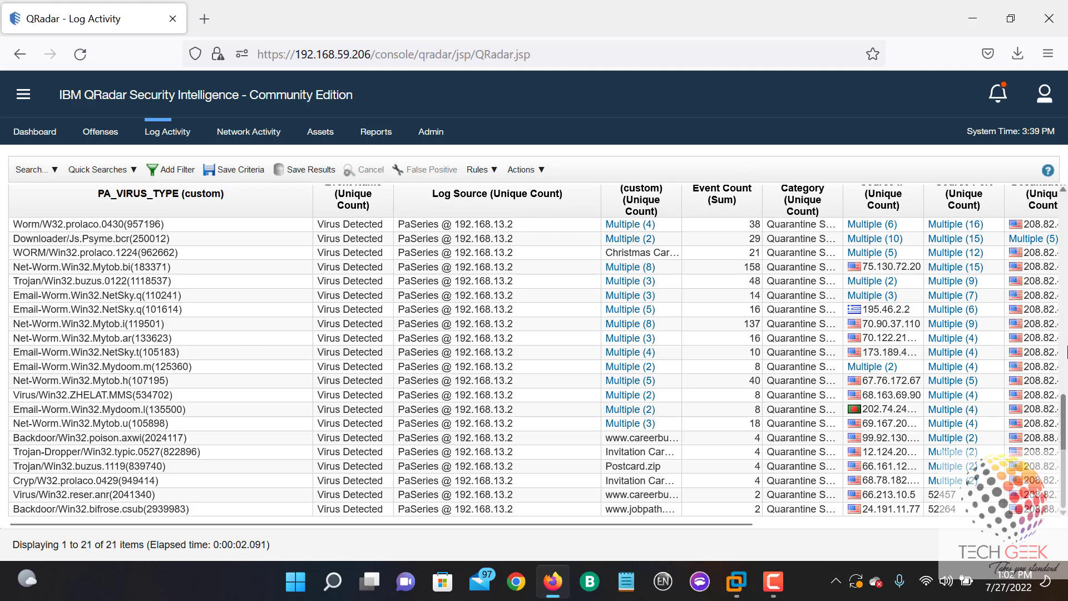
left_click_drag(1063, 462, 1066, 236)
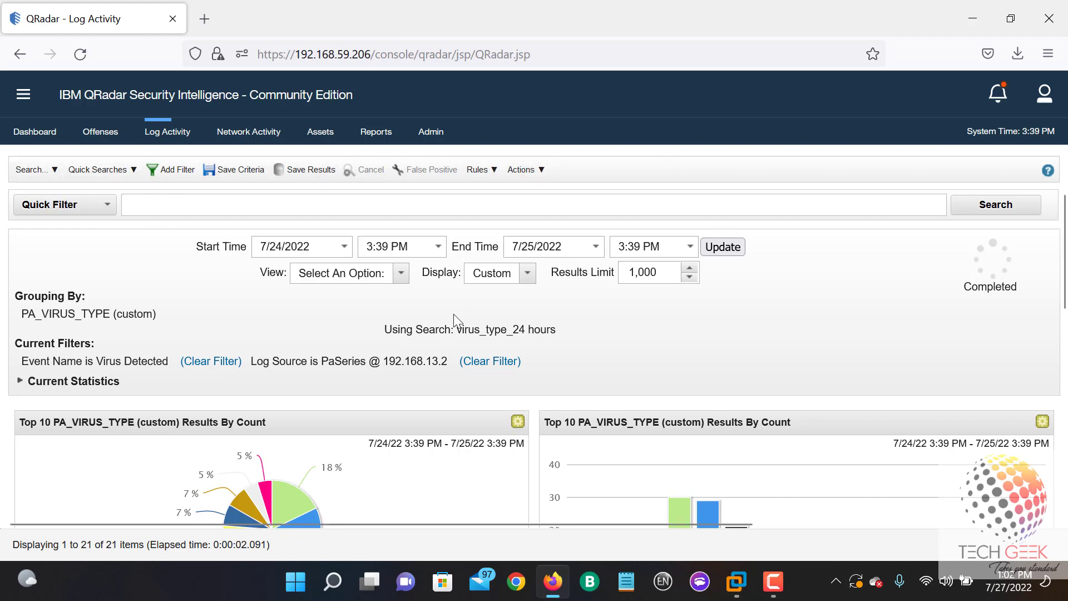
- Look for the saved virus type search among the event searches that can be added to the Threat and Security Monitoring dashboard
left_click(42, 131)
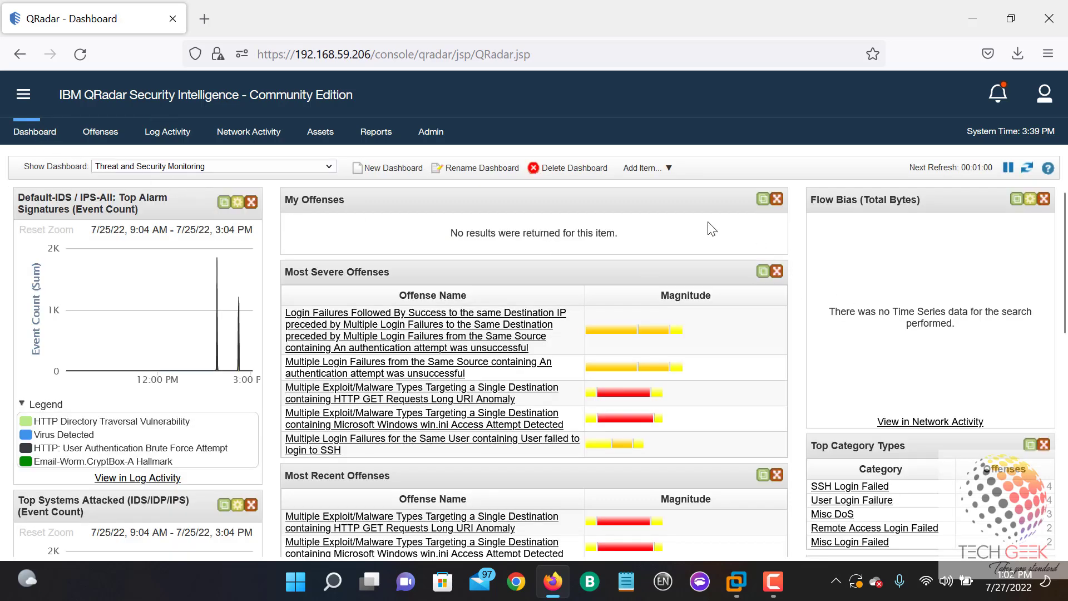
left_click(629, 167)
mouse_move(756, 232)
mouse_move(807, 230)
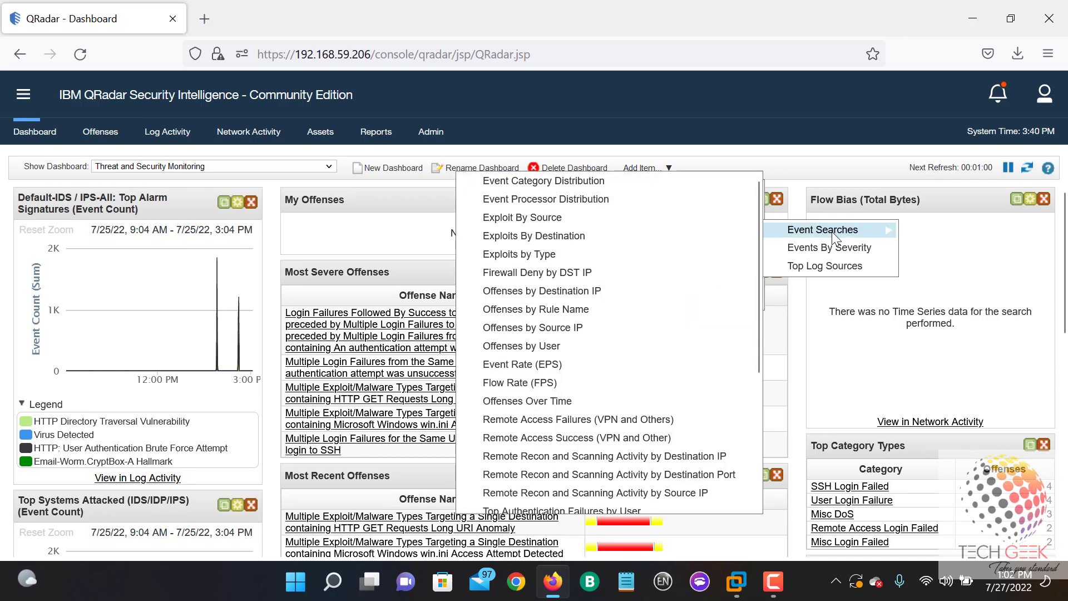
scroll(662, 458, "down", 3)
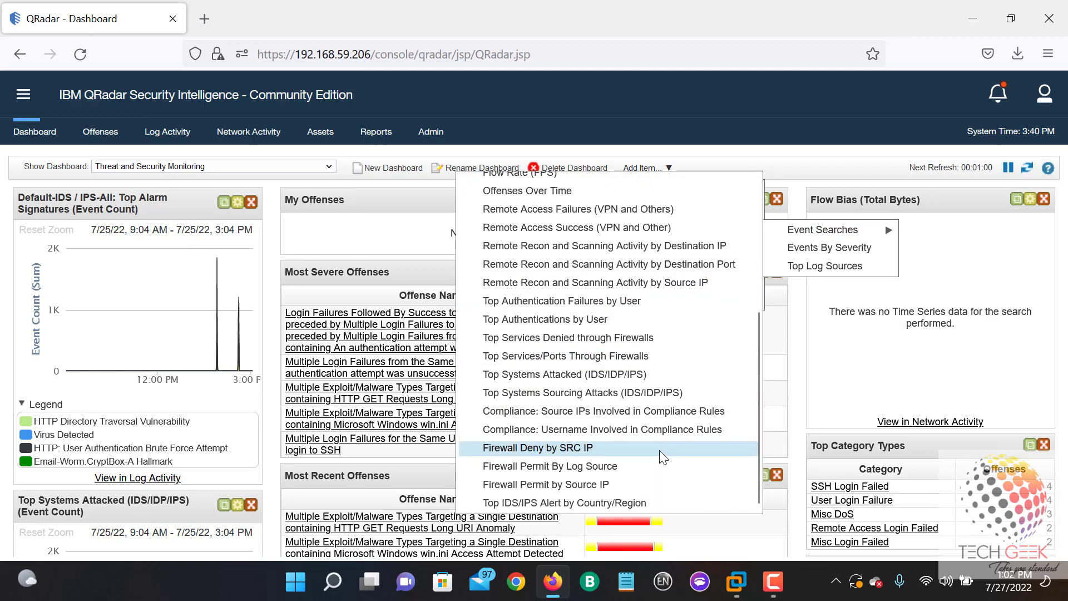
scroll(662, 458, "up", 4)
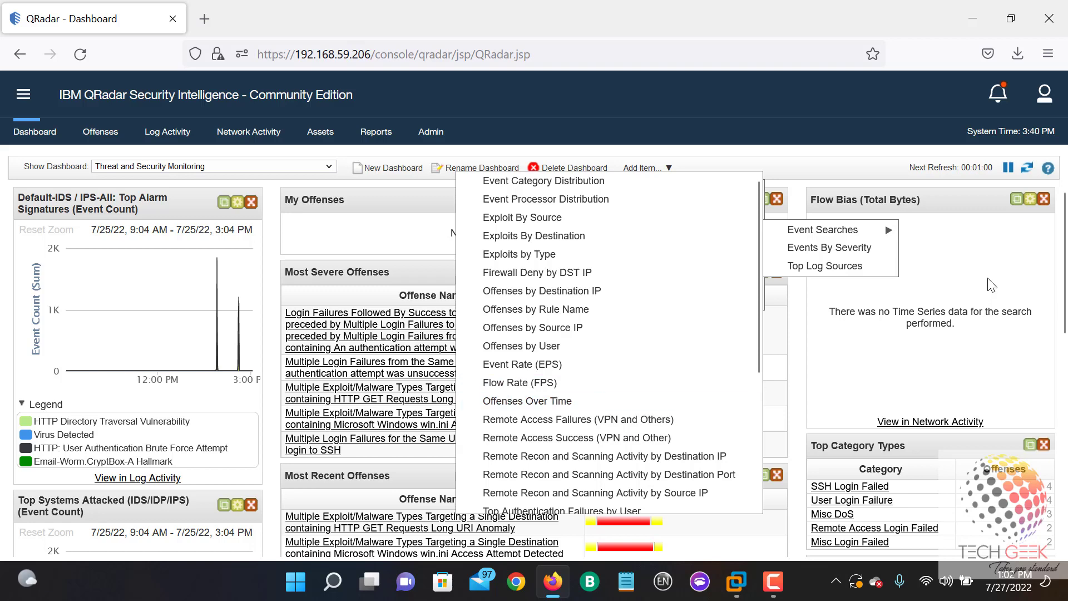
left_click(977, 268)
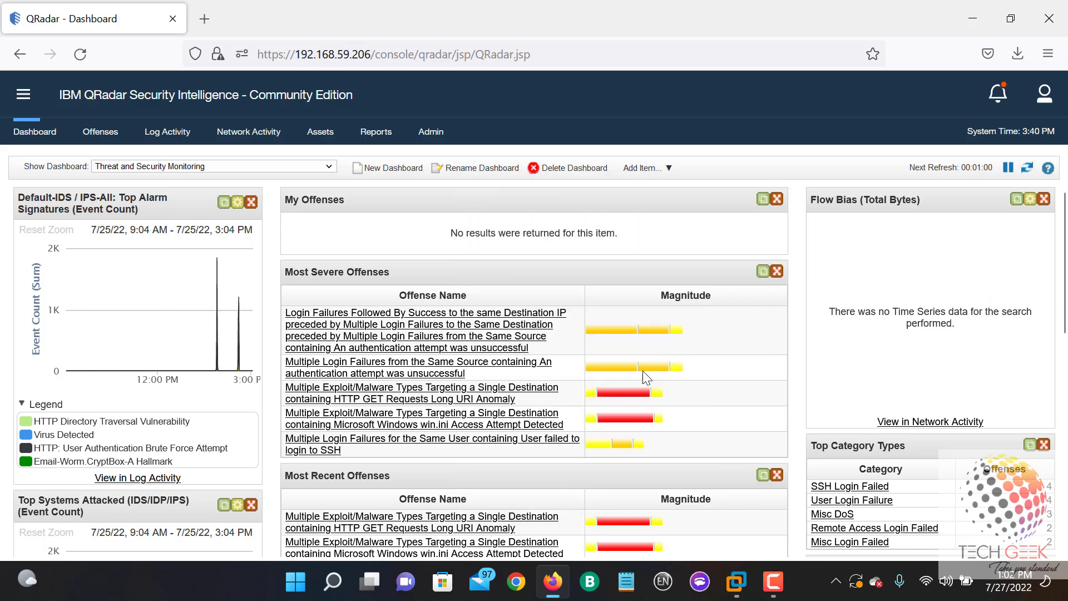
- Open the new dashboard form, cancel it, and look over the remaining items of the Threat and Security Monitoring dashboard
left_click(386, 167)
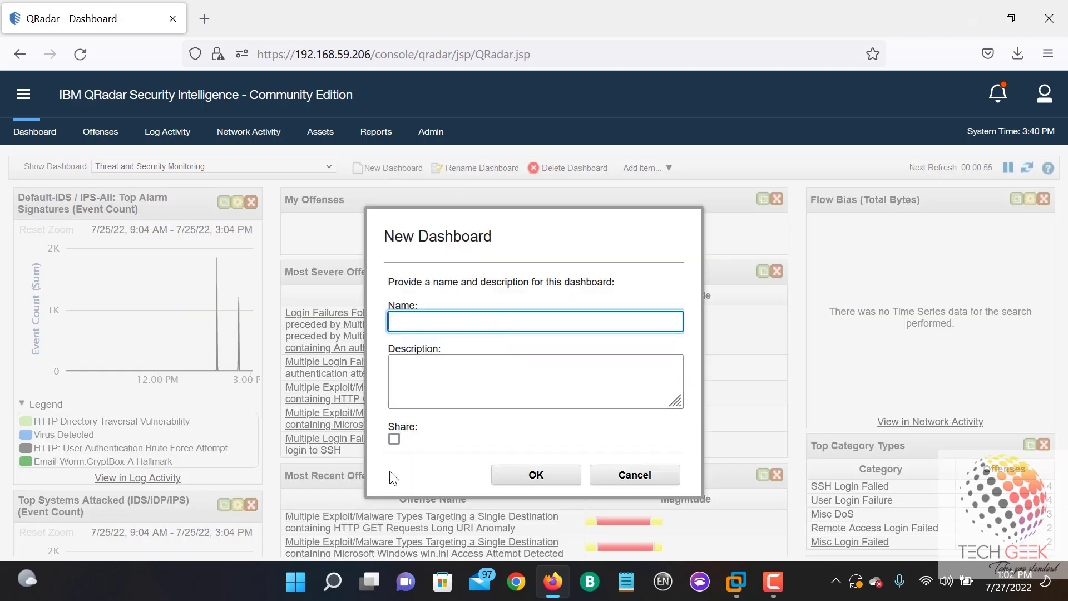
left_click(635, 476)
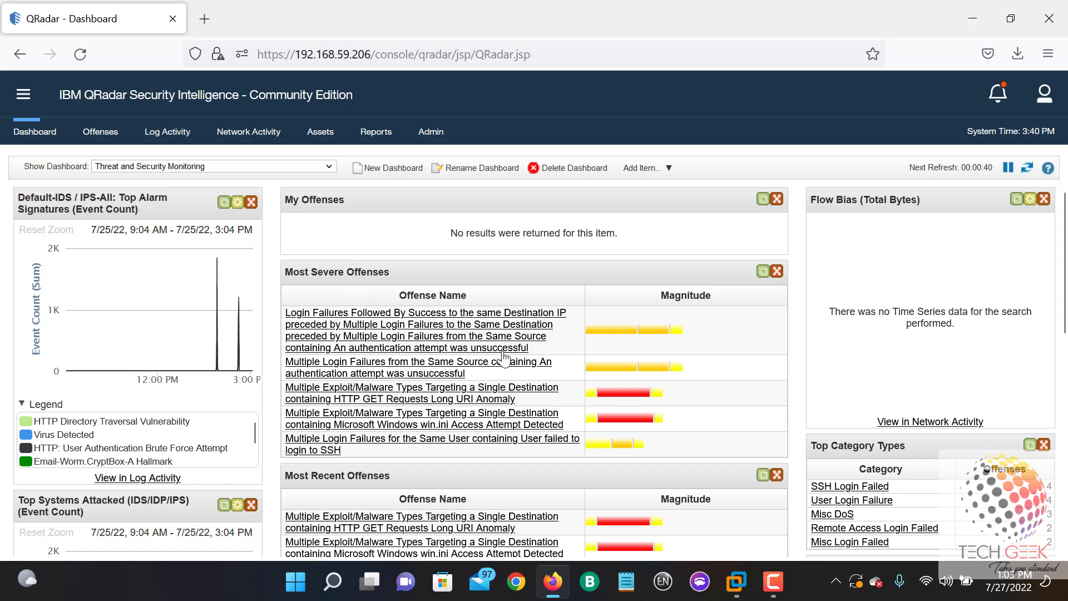
scroll(503, 360, "down", 5)
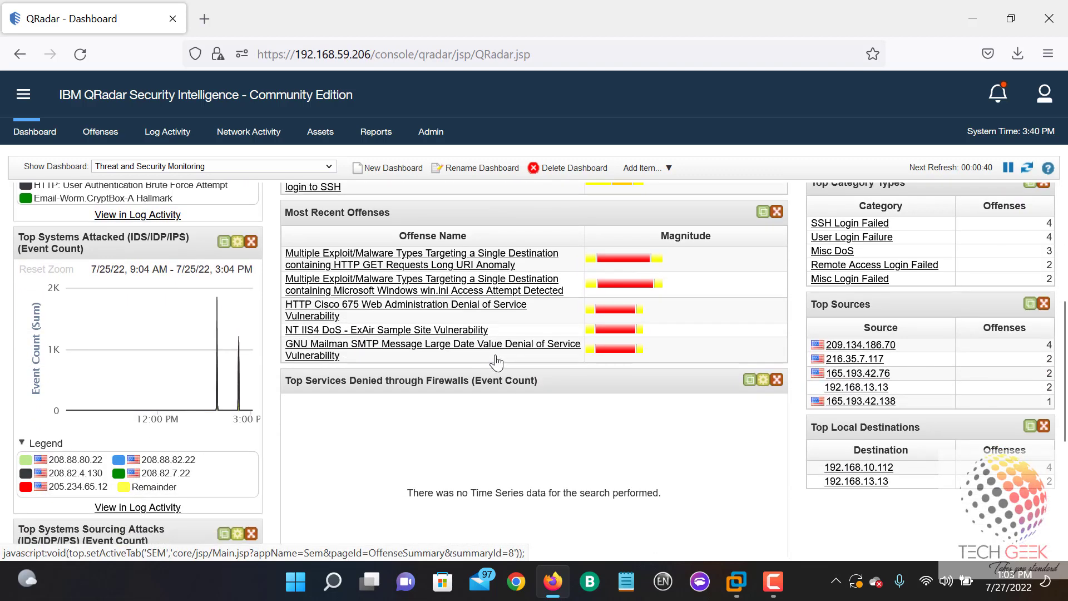
scroll(497, 362, "down", 5)
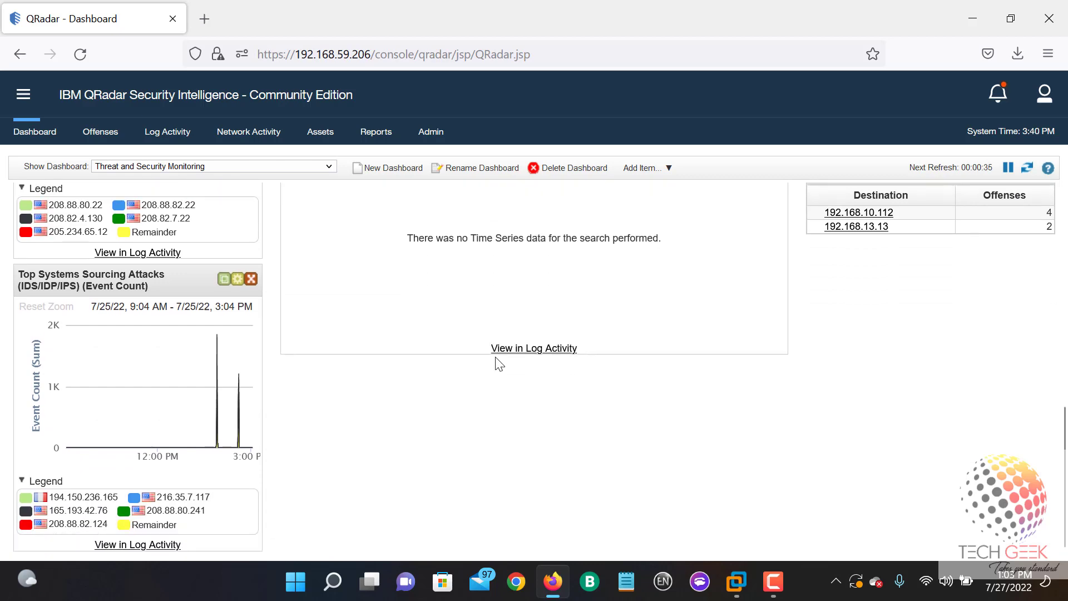
- Leave the dashboard for the log activity and switch its search mode from Quick Filter to Advanced Search
scroll(499, 365, "up", 8)
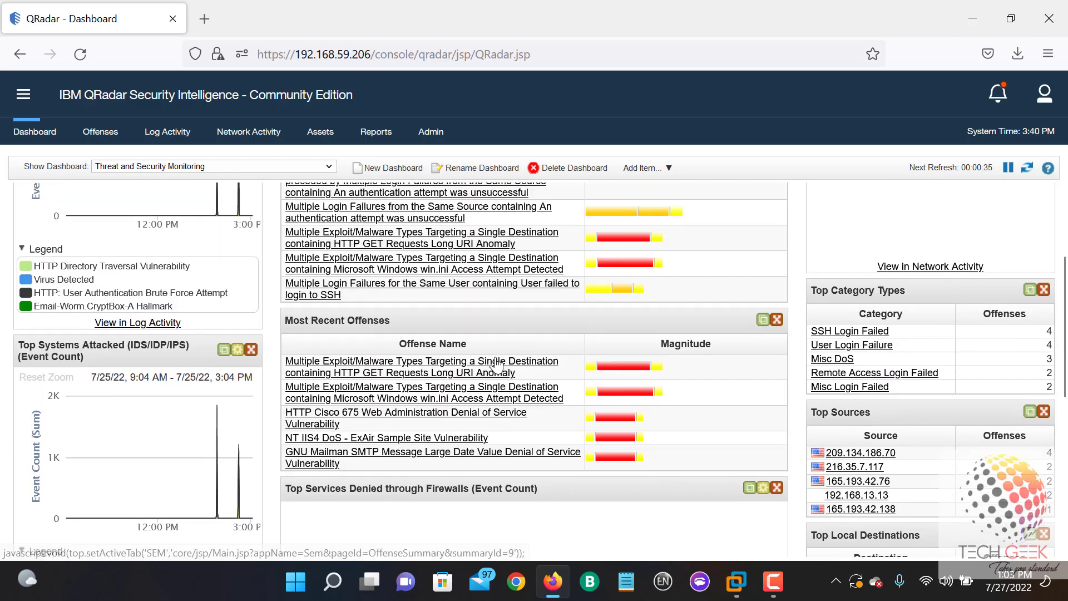
scroll(496, 365, "up", 2)
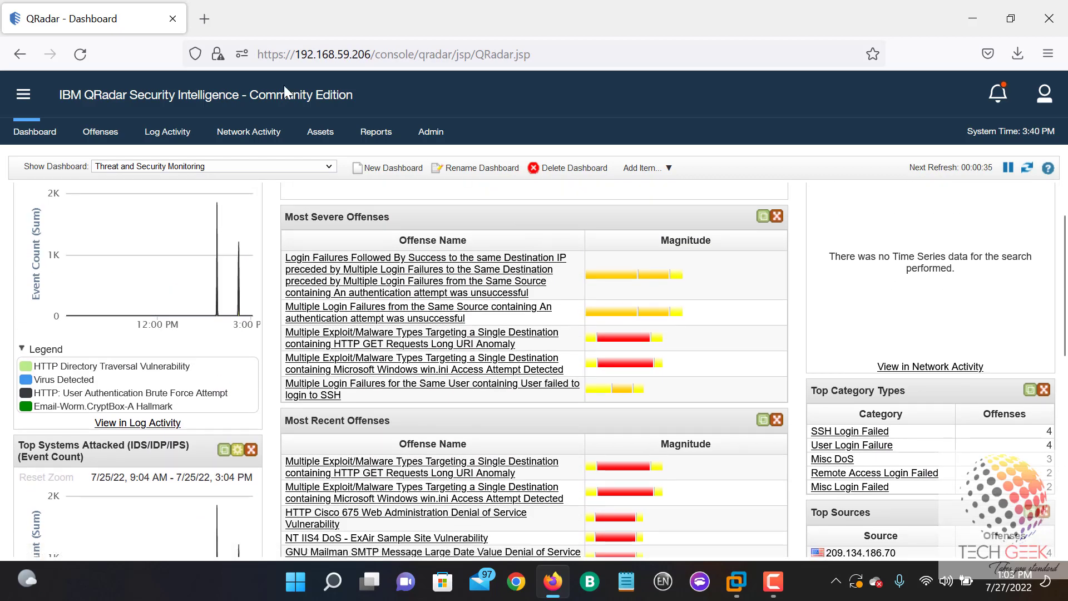
left_click(165, 132)
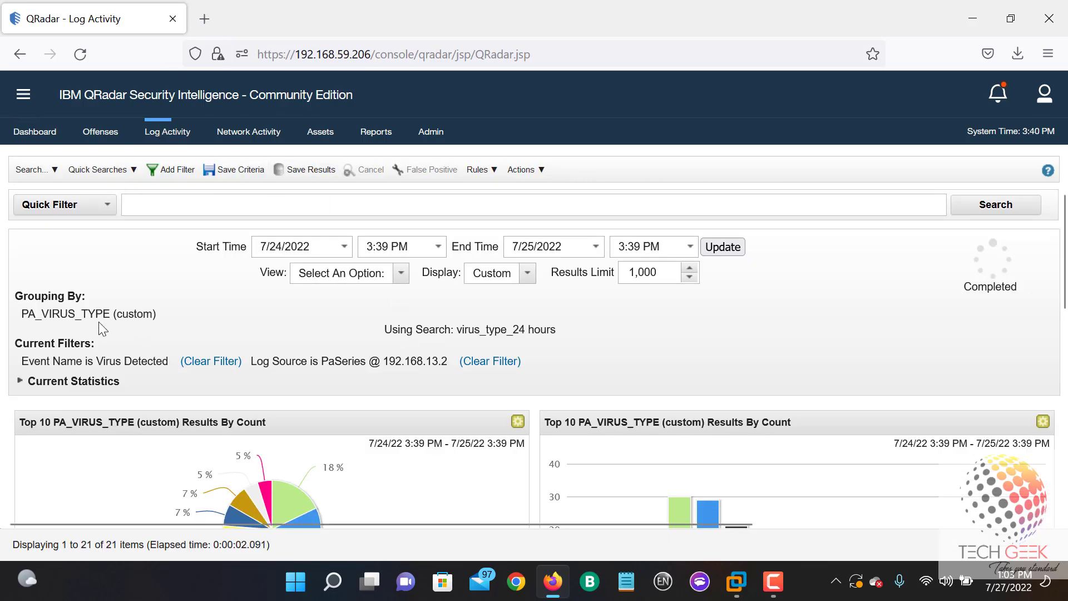
left_click(98, 203)
left_click(106, 223)
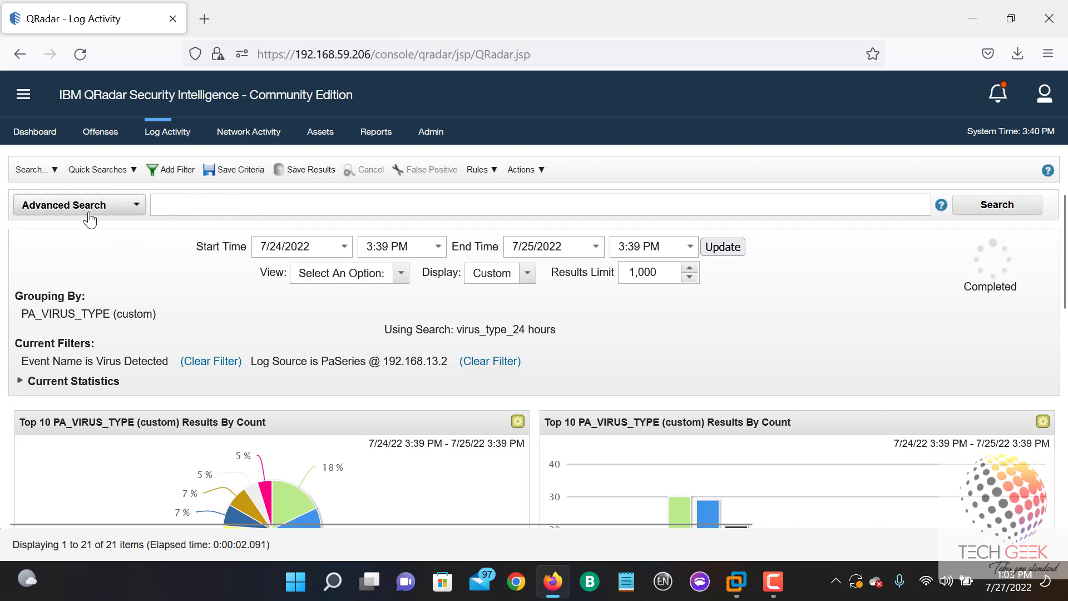
- Begin an advanced search query with SELECT and the sourceip field from the suggestions
left_click(271, 204)
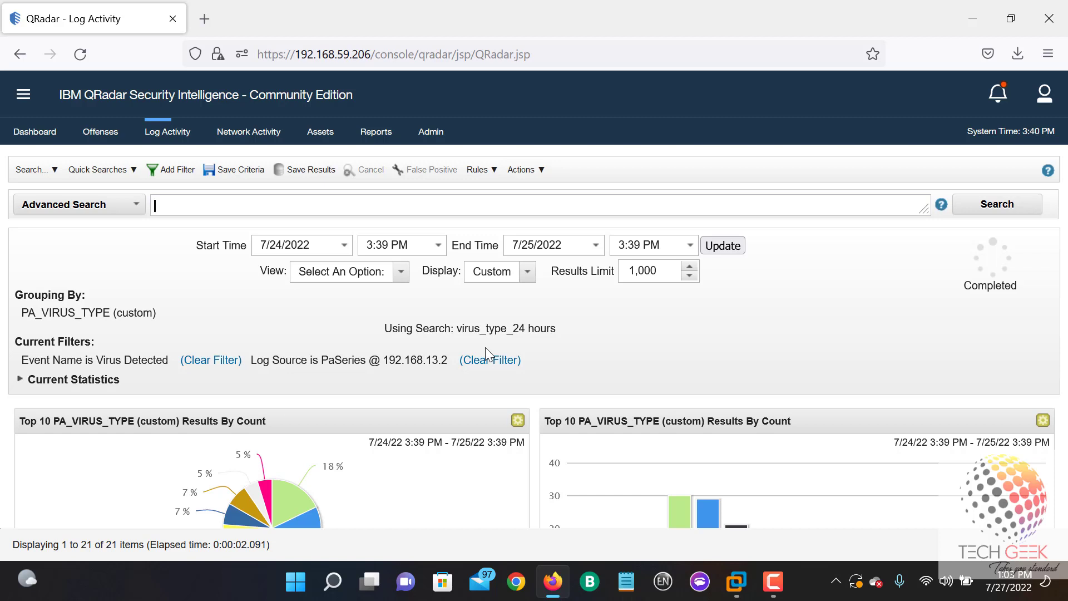
type("selec")
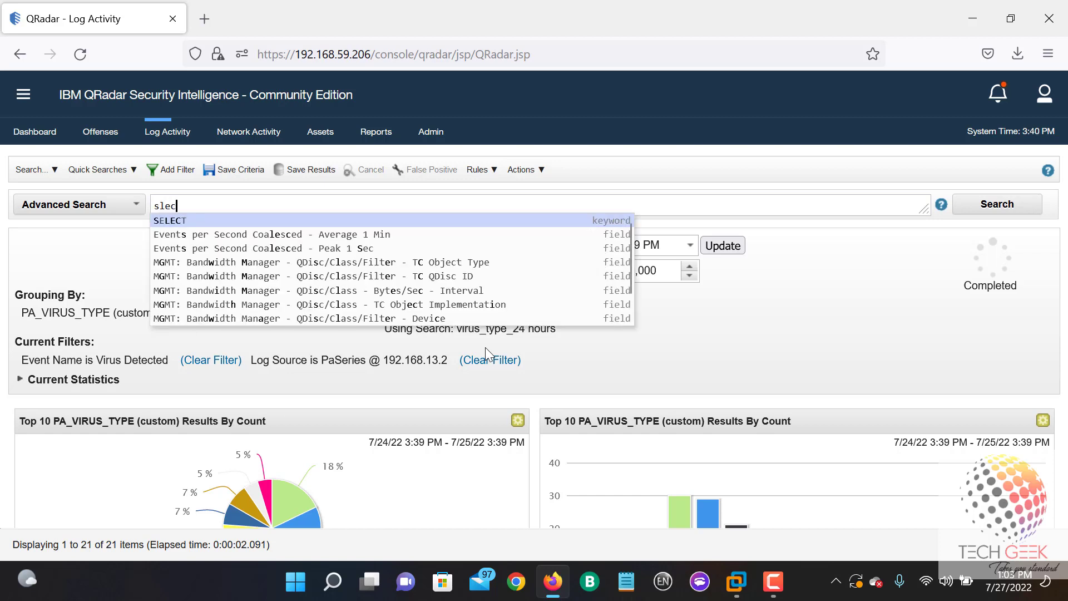
key("Return")
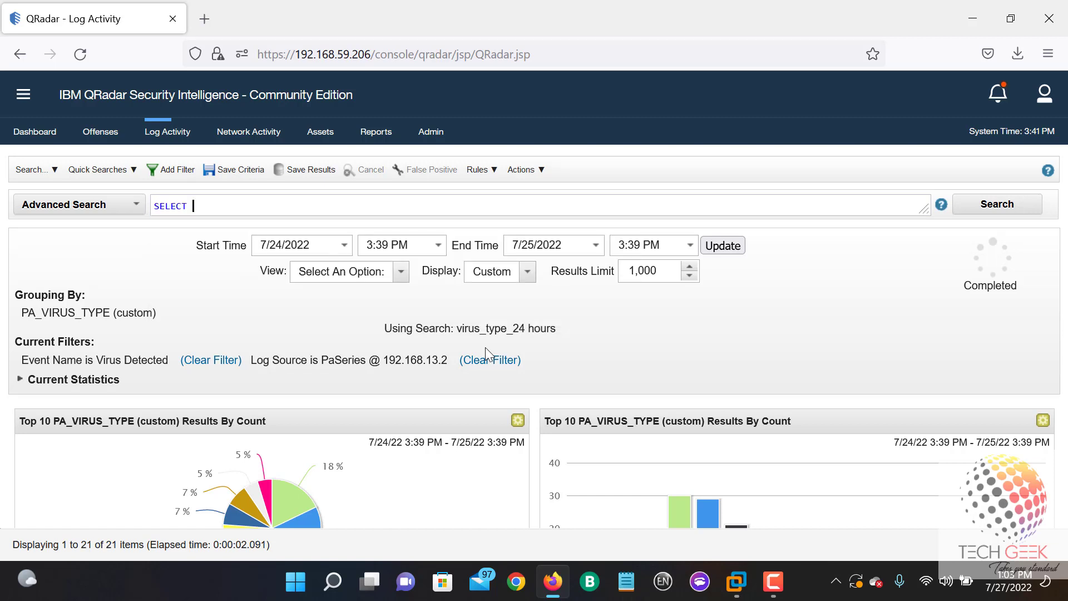
type("so")
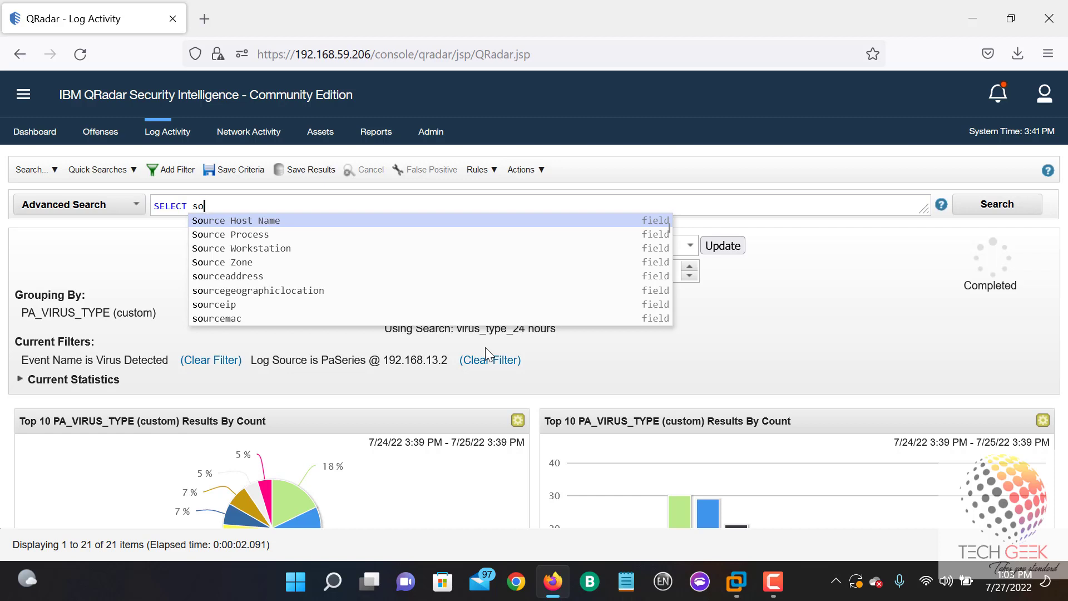
type("urce")
key("Down")
key("Down")
key("Down")
key("Down")
key("Down")
key("Down")
key("Down")
key("Down")
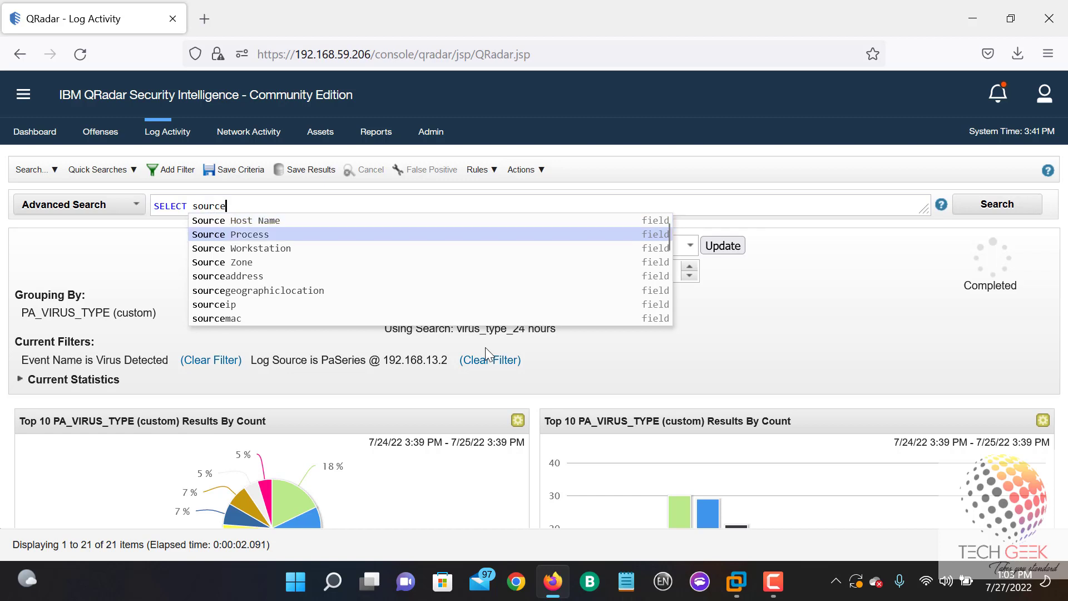
key("Up")
key("Up")
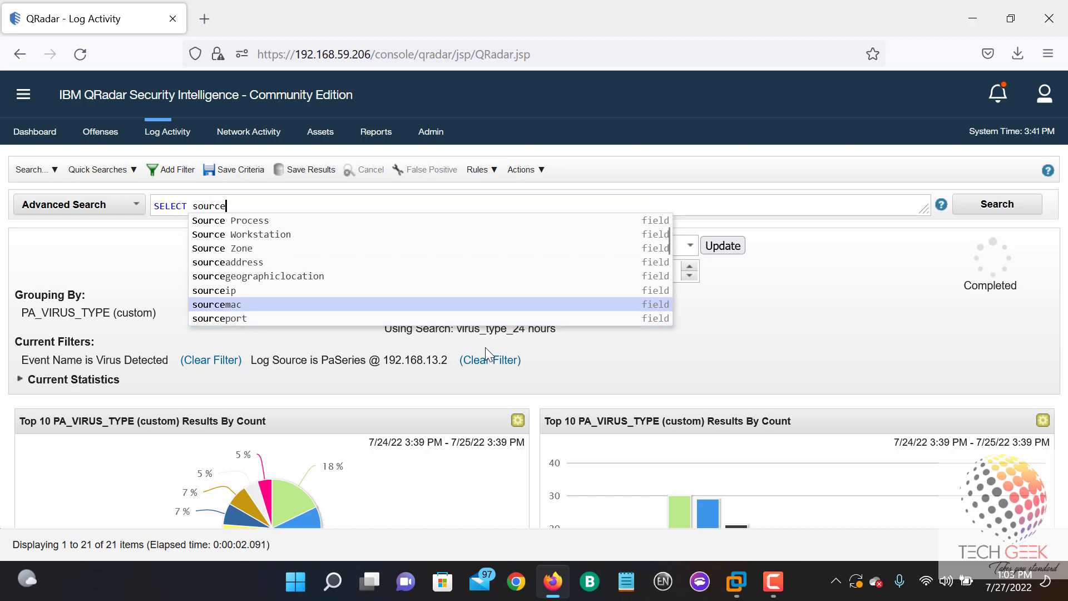
key("Return")
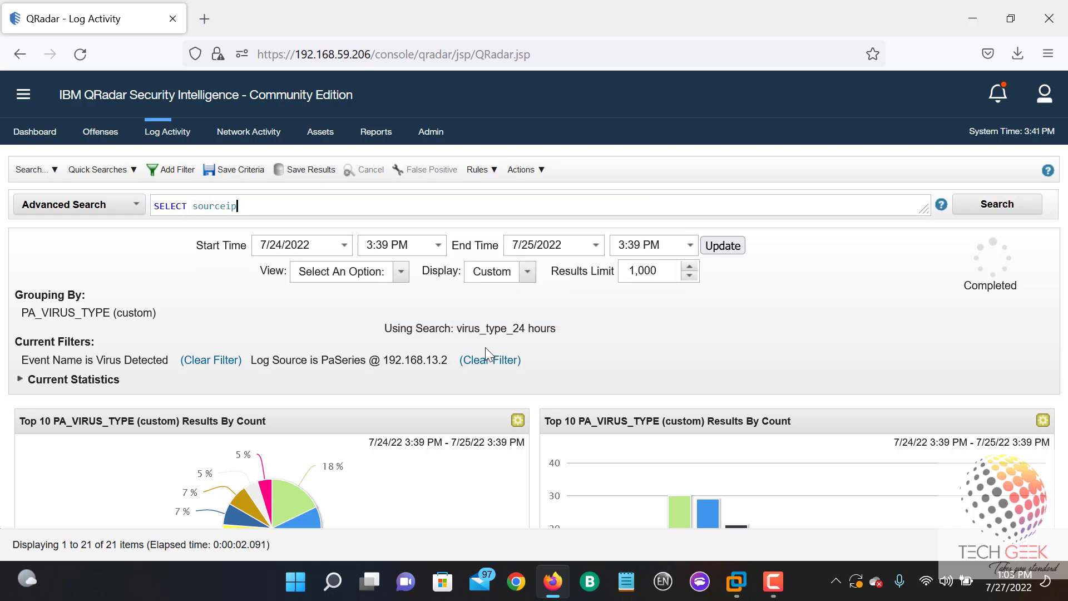
- Complete the query as "SELECT sourceip FROM events" and run the search
type("FROM")
type("eve")
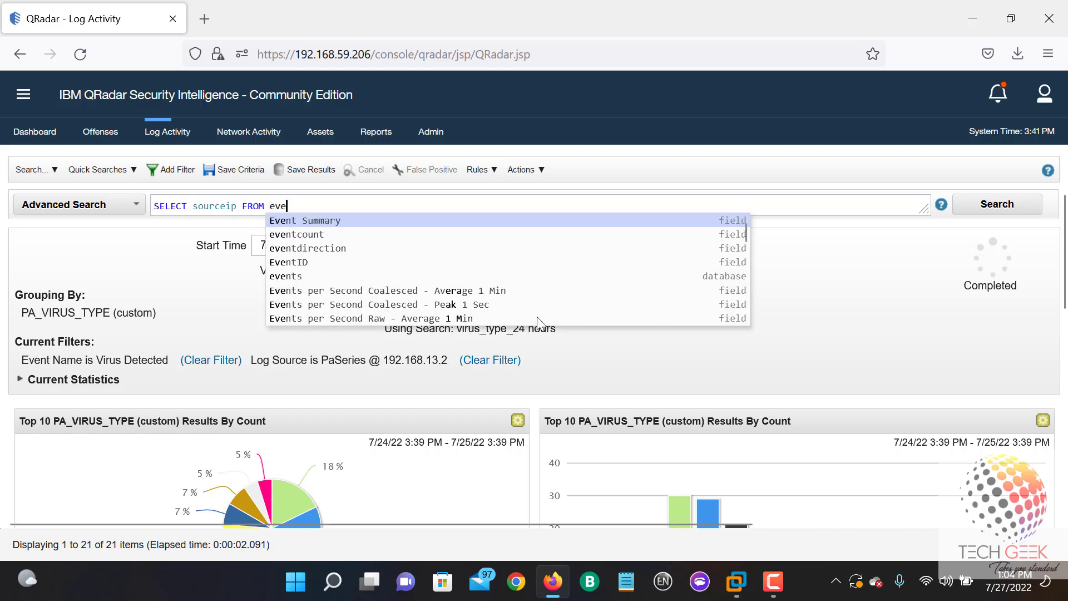
key("Down")
key("Down")
key("Down")
key("Down")
key("Down")
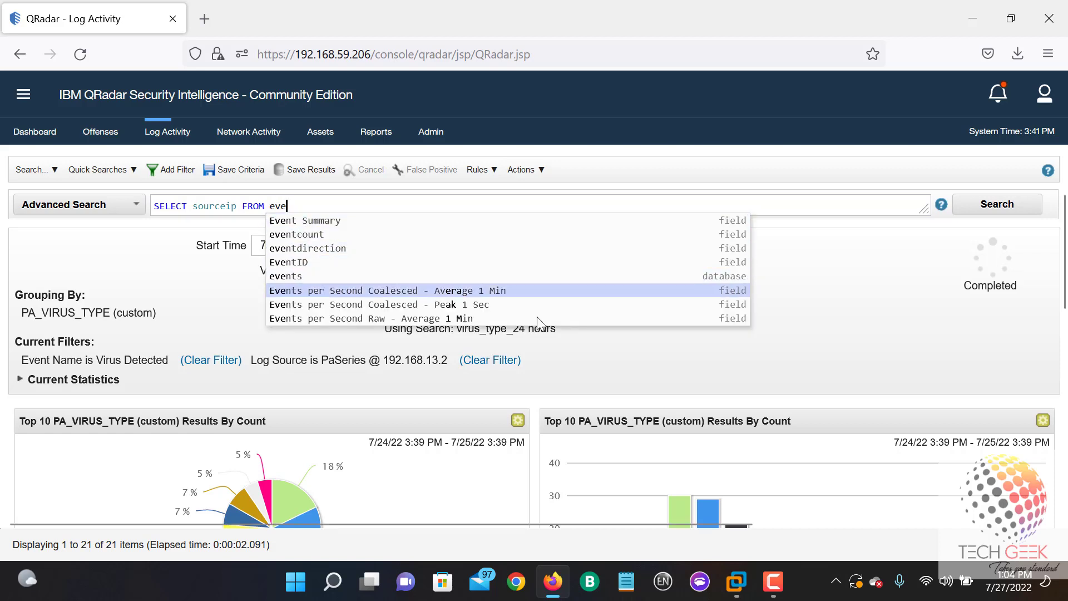
key("Up")
key("Return")
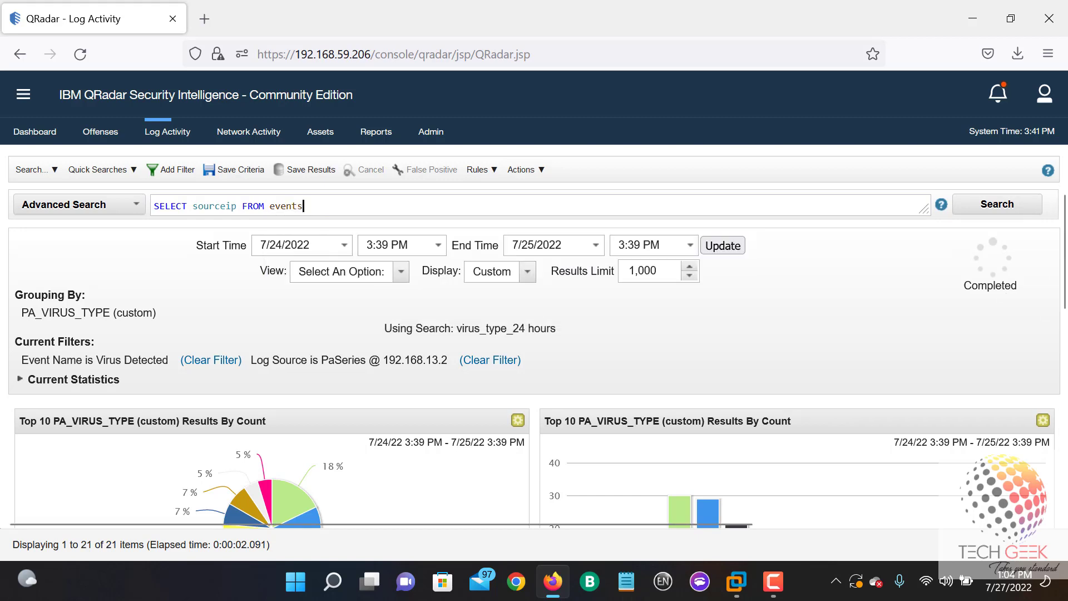
left_click(1016, 206)
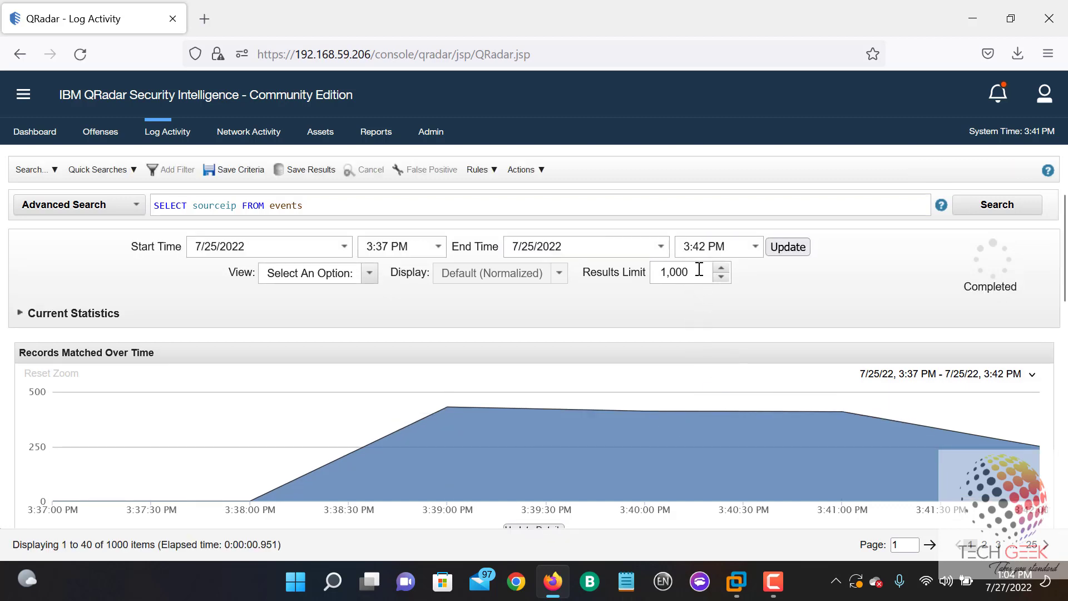
- Check the results limit and look over the sourceip list returned by the query
left_click_drag(699, 272, 595, 269)
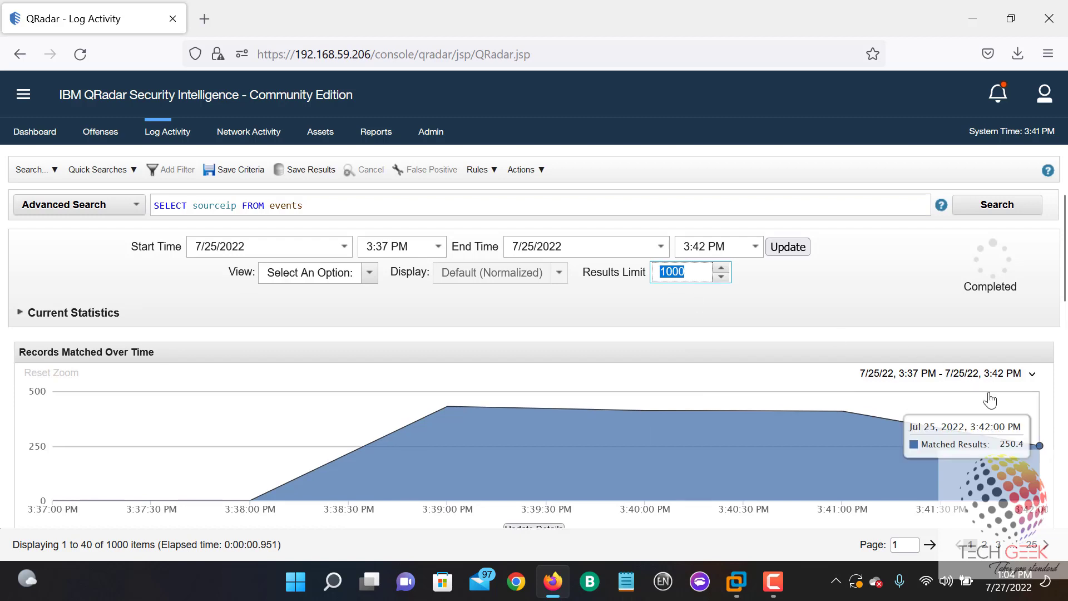
left_click_drag(1066, 262, 1066, 342)
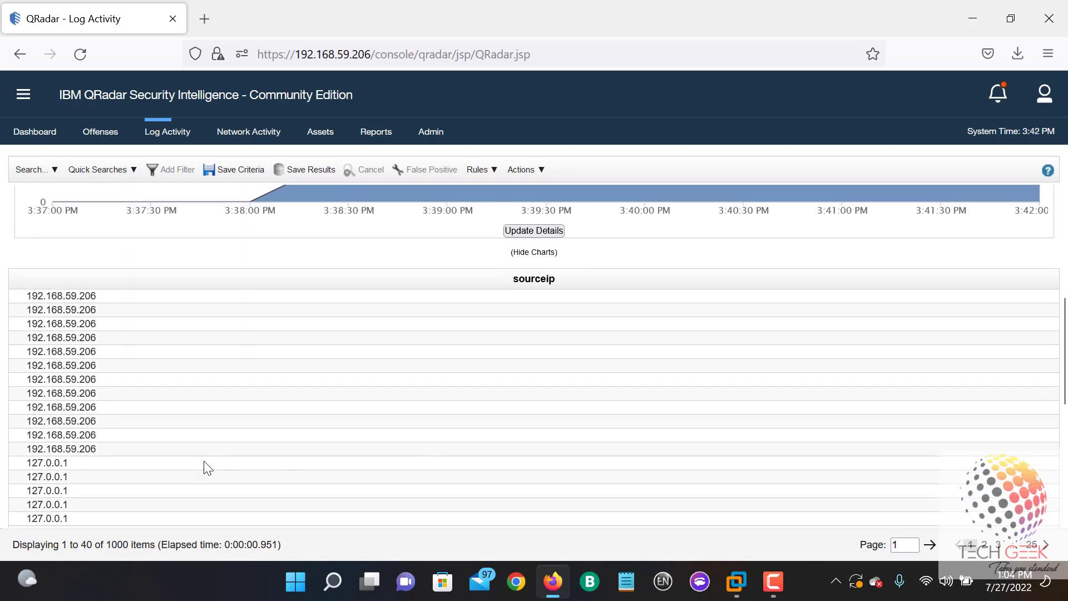
left_click_drag(1065, 325, 1065, 214)
- Rerun the sourceip query over the last 24 hours, and extend its time range to the last 3 days
left_click(333, 278)
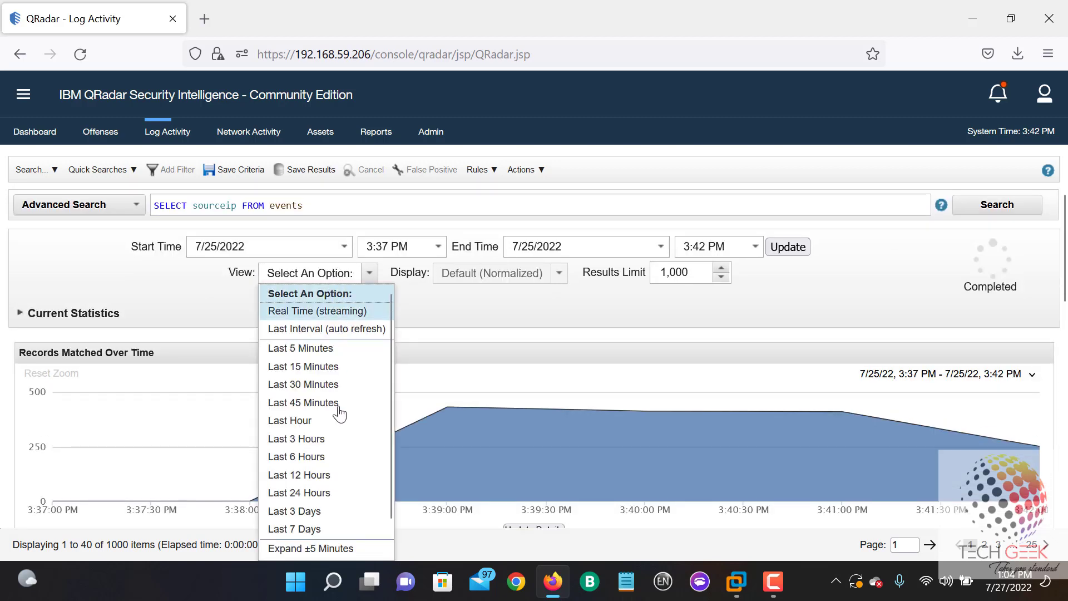
left_click(341, 494)
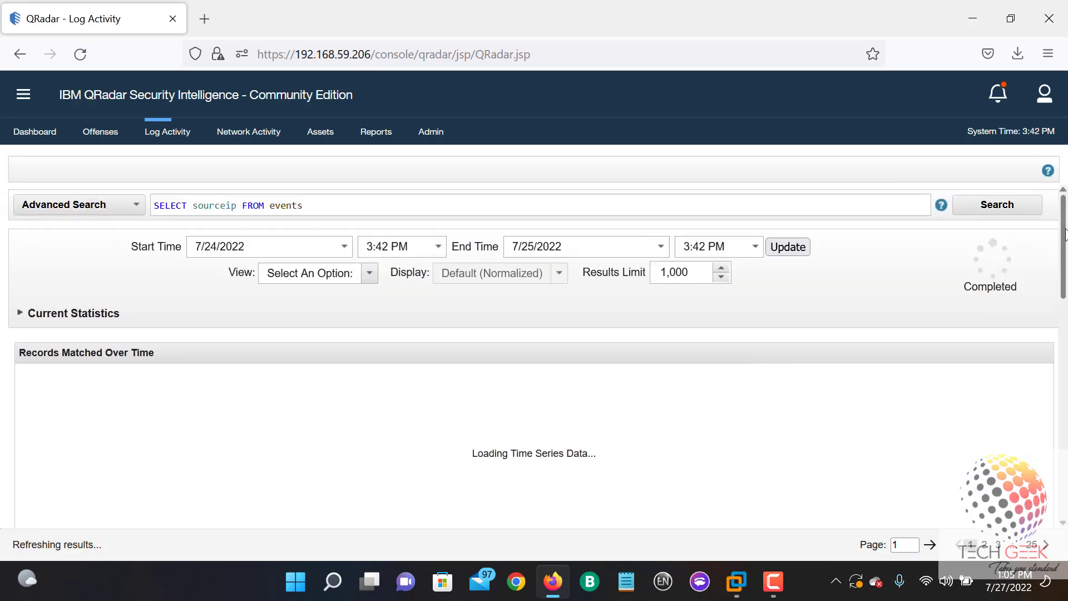
left_click_drag(1065, 234, 1067, 100)
left_click(361, 276)
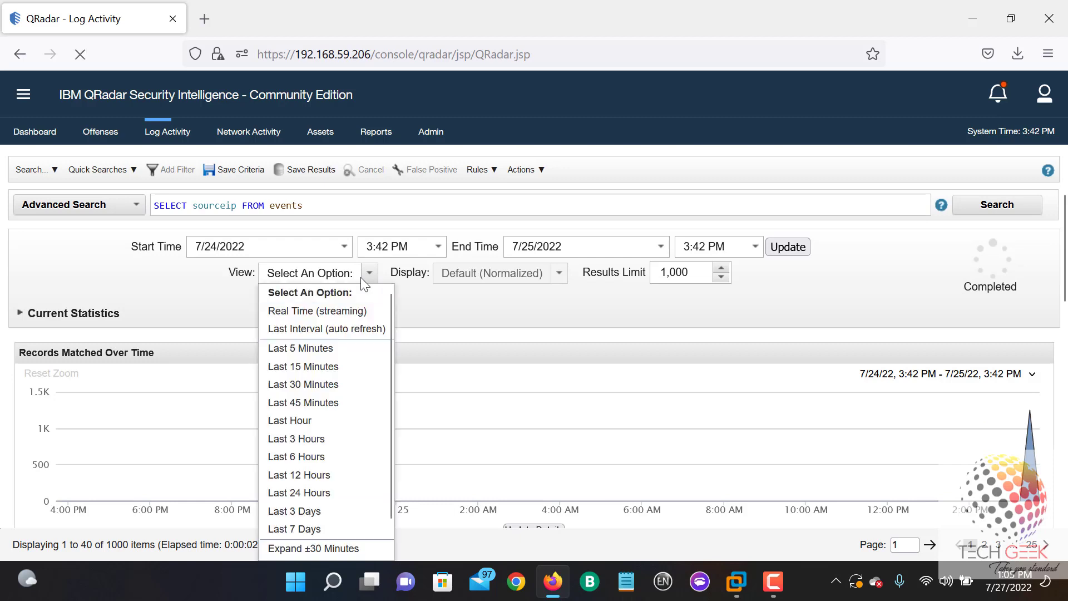
left_click(334, 511)
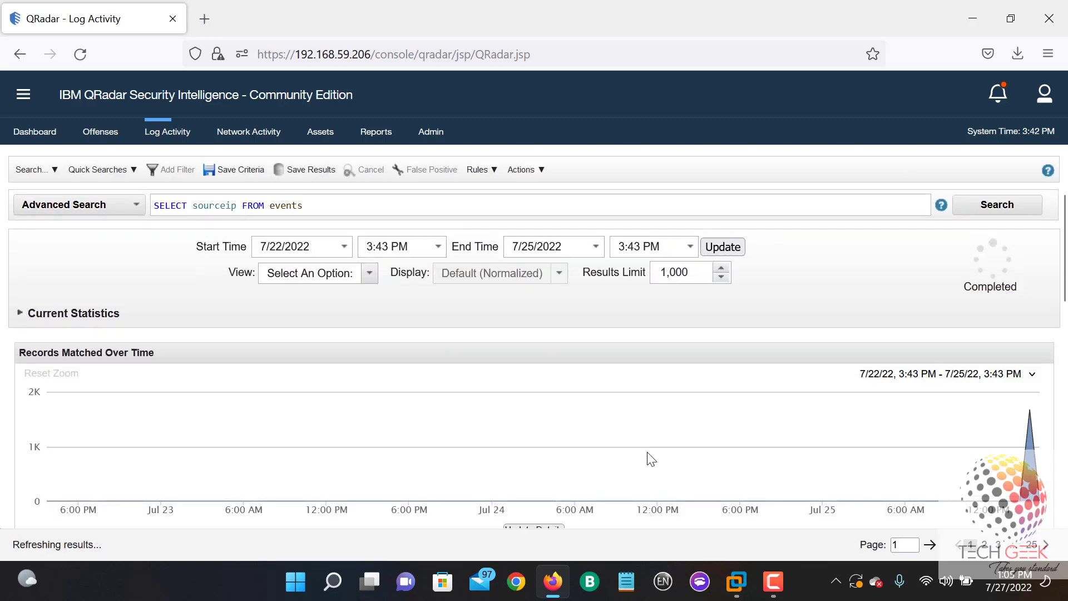
- Examine the matched records chart and the source addresses found for the last 3 days
scroll(1065, 231, "down", 10)
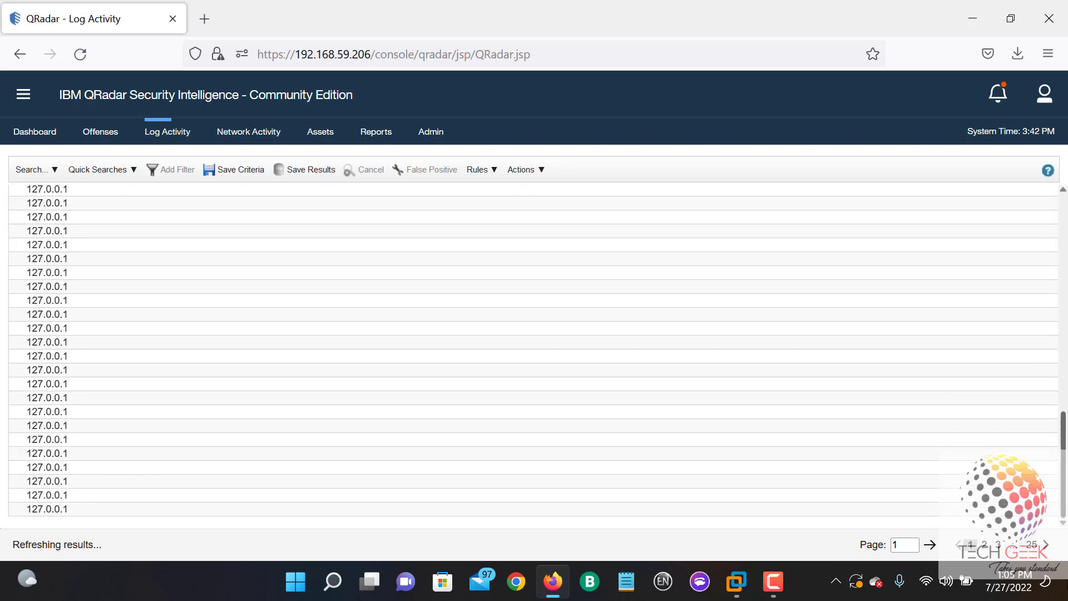
scroll(1054, 249, "up", 10)
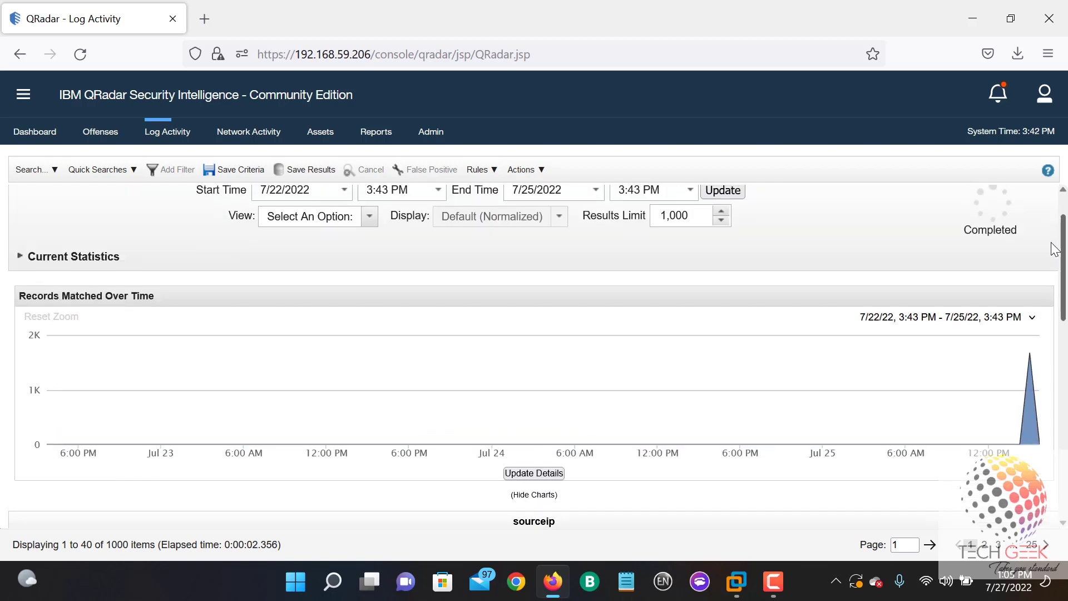
scroll(1053, 249, "down", 1)
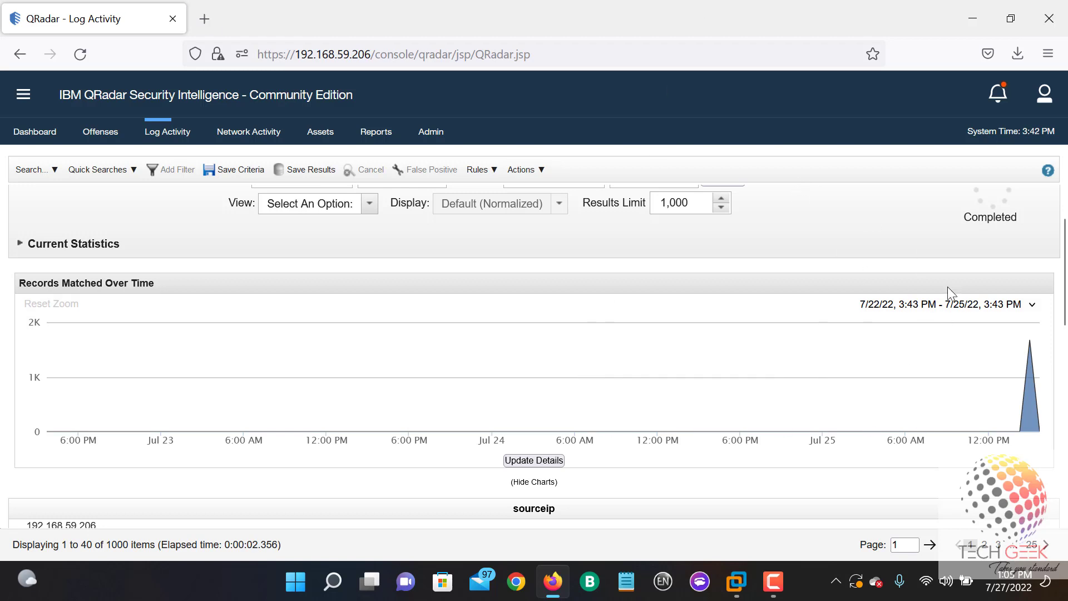
left_click_drag(1062, 223, 1040, 300)
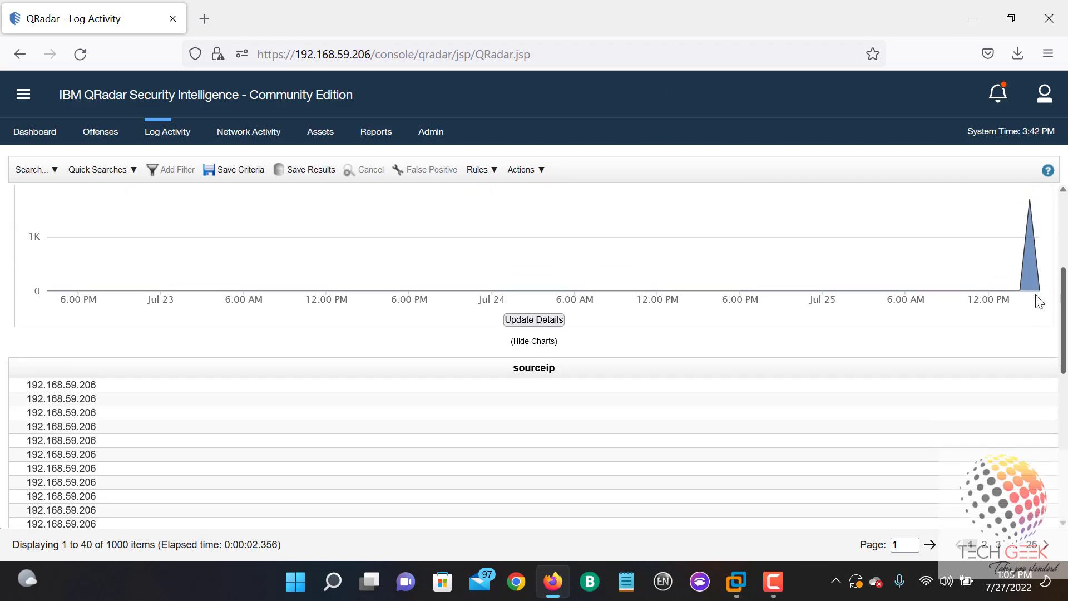
scroll(1036, 300, "down", 1)
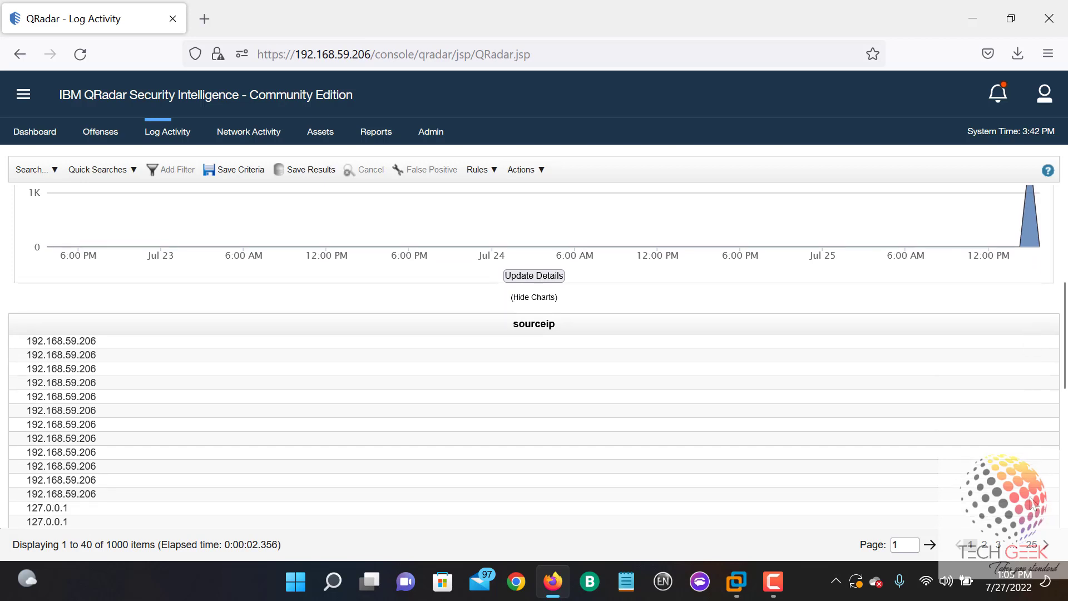
- Page backwards through the sourceip results from page 25 to page 16 to compare the source addresses
left_click(1031, 545)
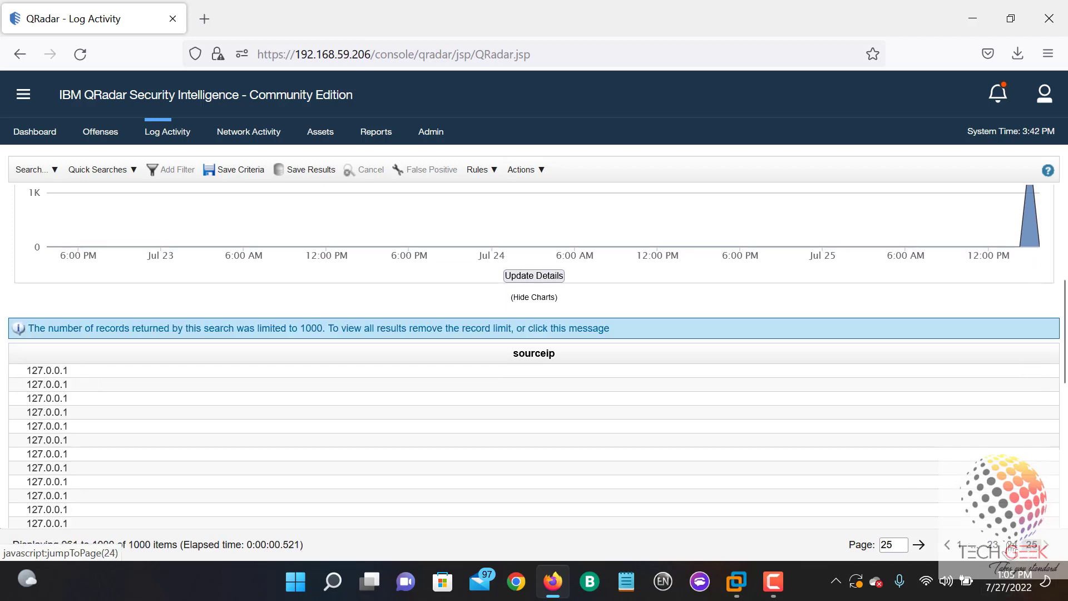
left_click(1011, 548)
left_click(983, 548)
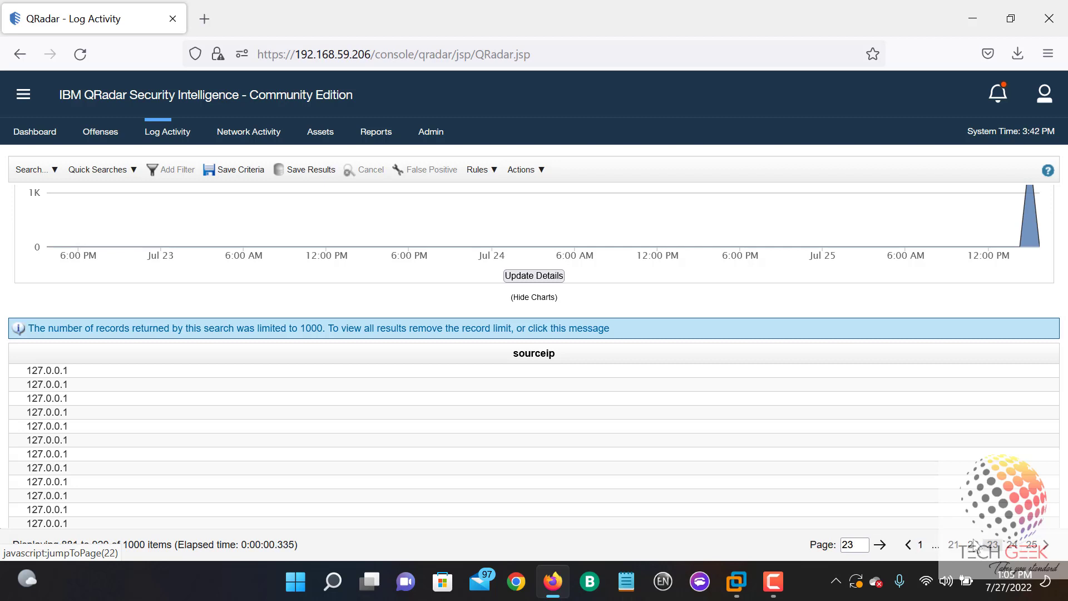
left_click(960, 548)
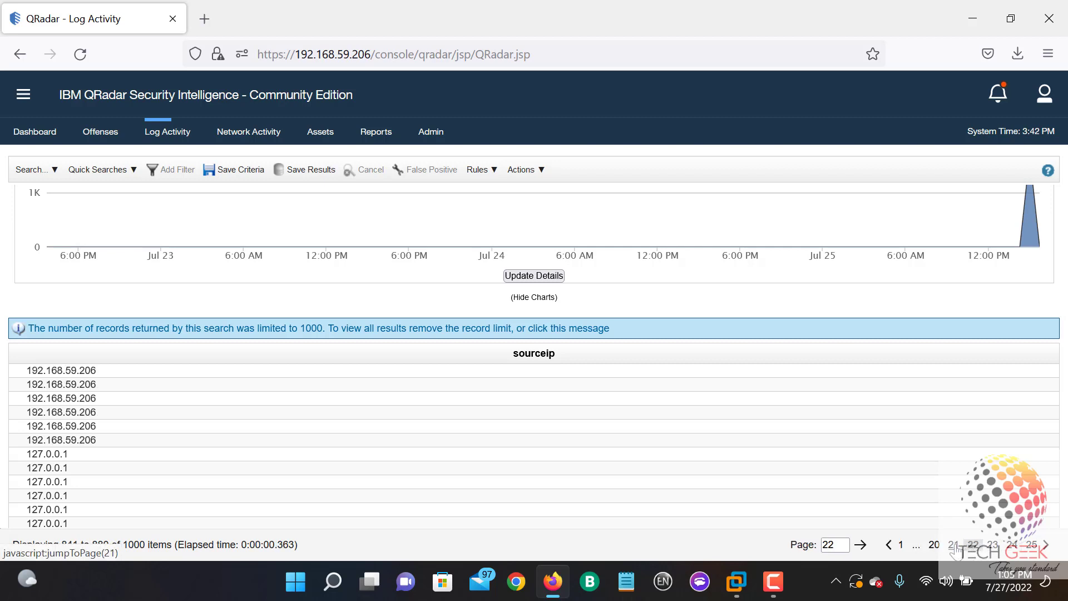
left_click(942, 545)
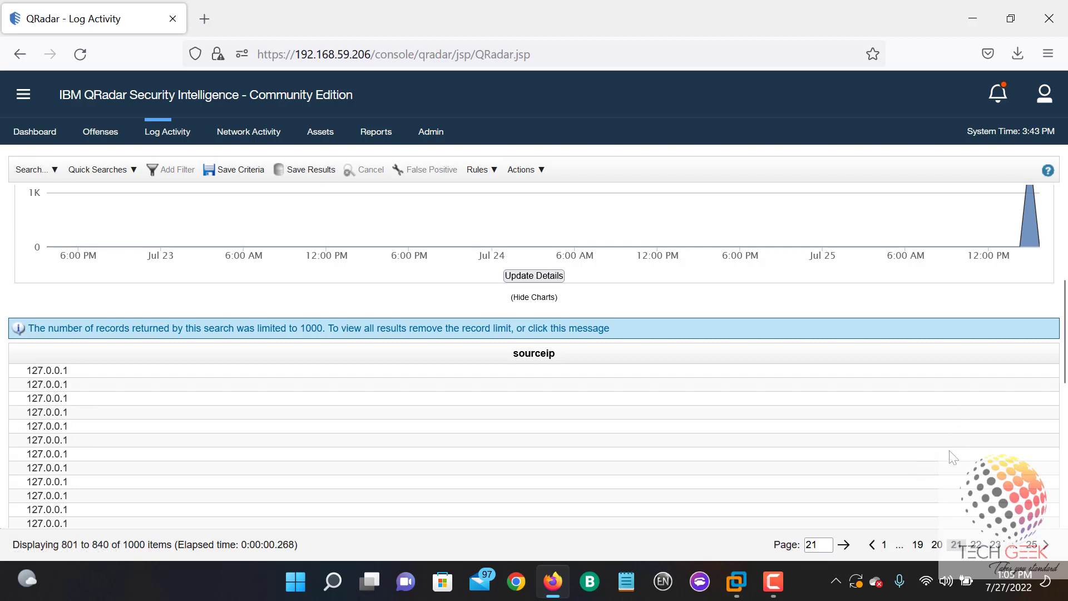
scroll(955, 471, "down", 2)
left_click(937, 548)
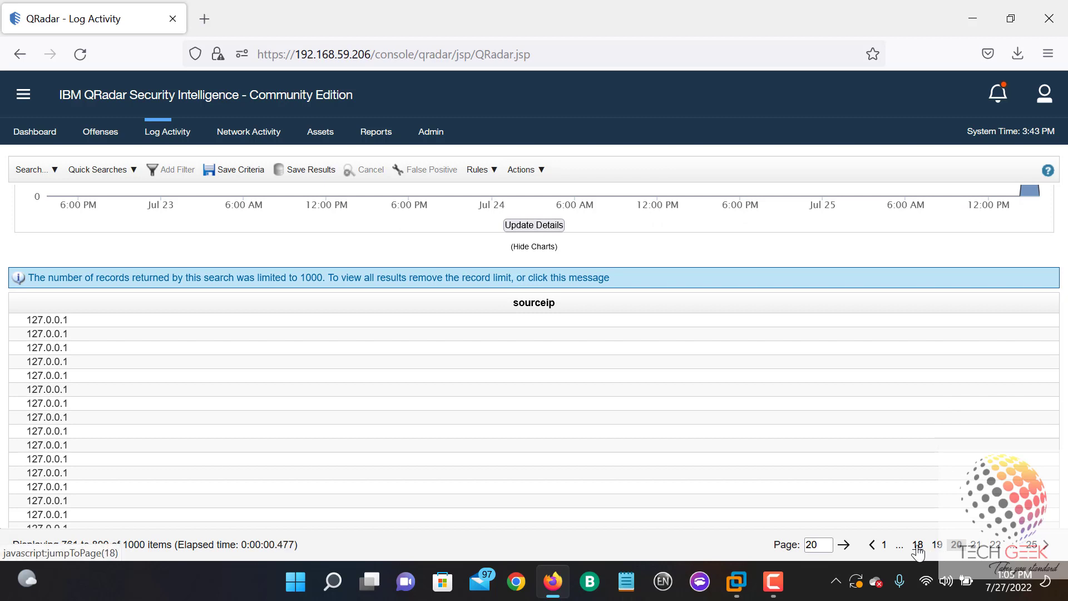
left_click(918, 545)
left_click(918, 545)
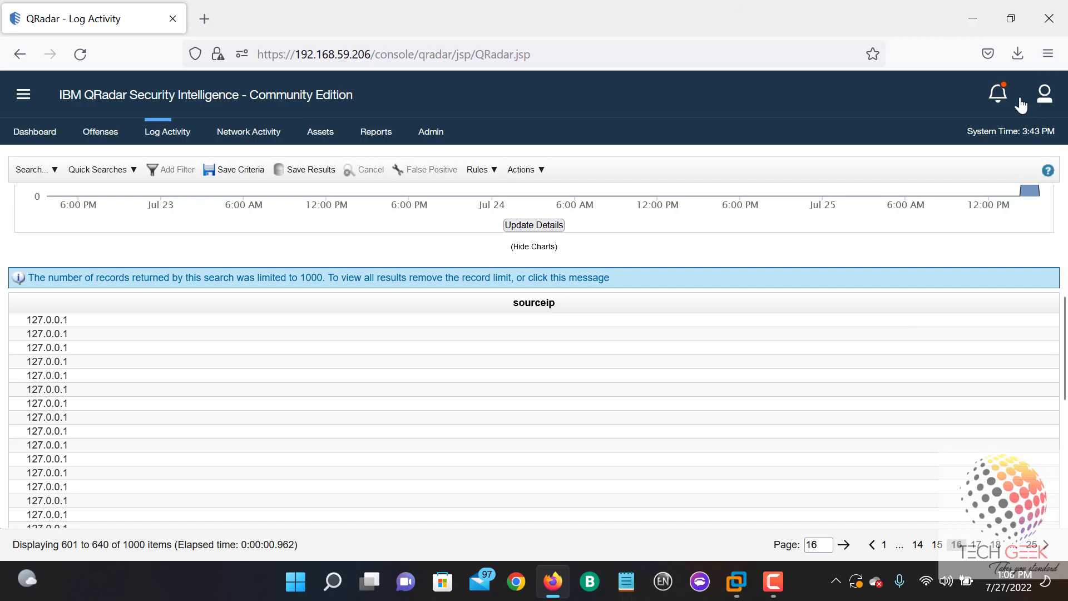
- Replace sourceip with username in the advanced search query and run SELECT username FROM events
scroll(333, 254, "up", 5)
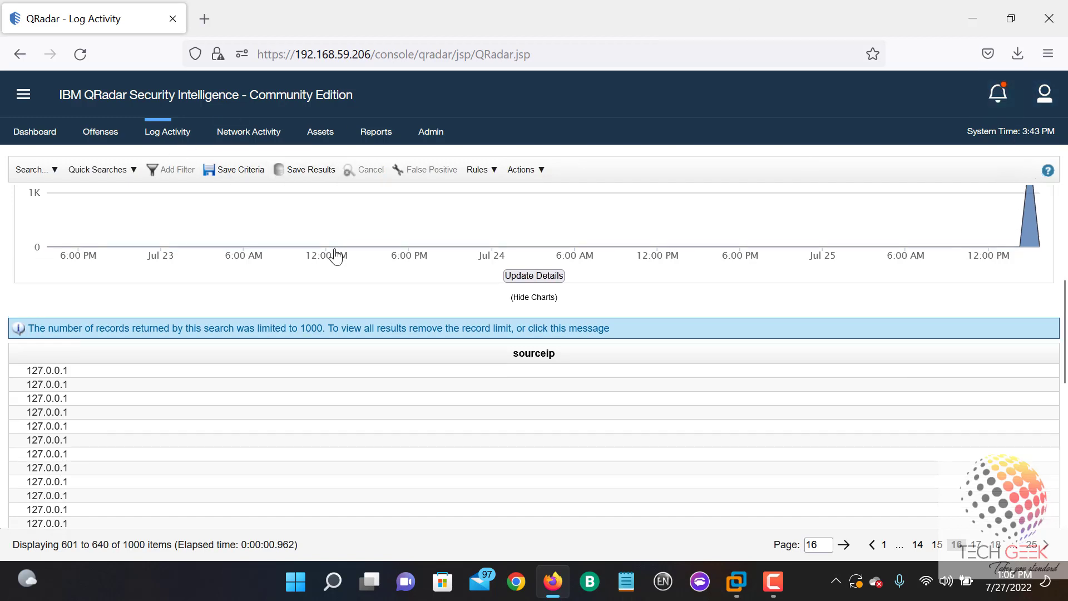
left_click(238, 206)
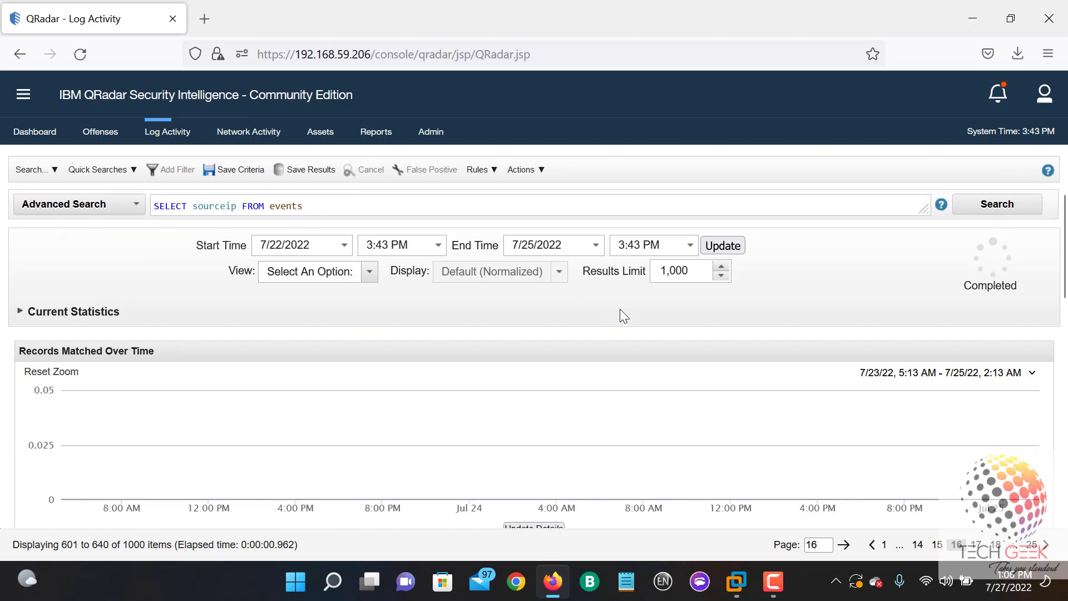
type(",")
key("BackSpace")
key("BackSpace")
key("BackSpace")
key("BackSpace")
key("BackSpace")
key("BackSpace")
key("BackSpace")
key("BackSpace")
key("BackSpace")
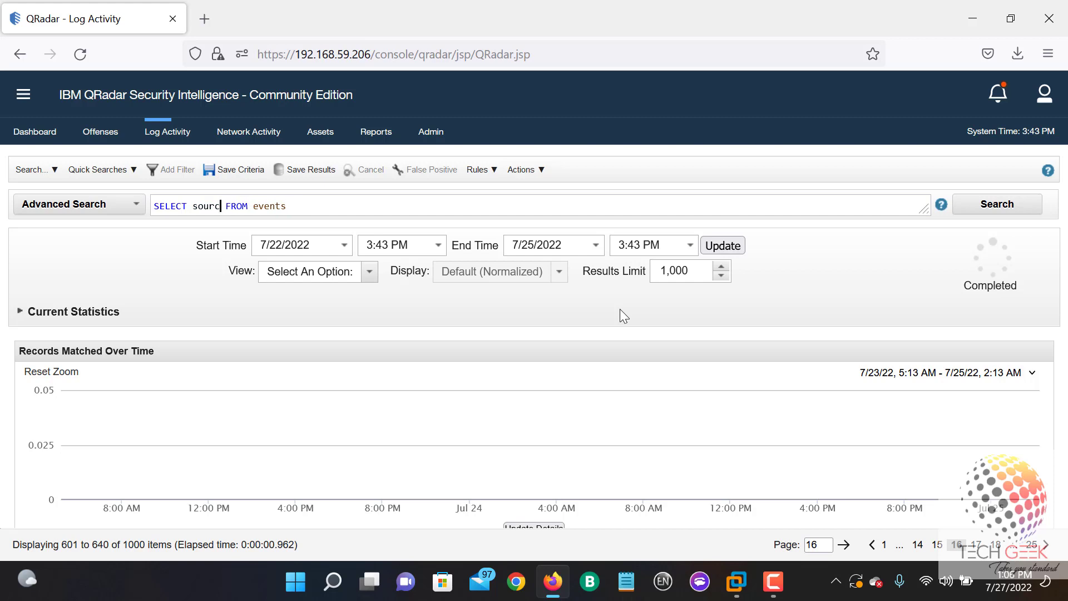
type("use")
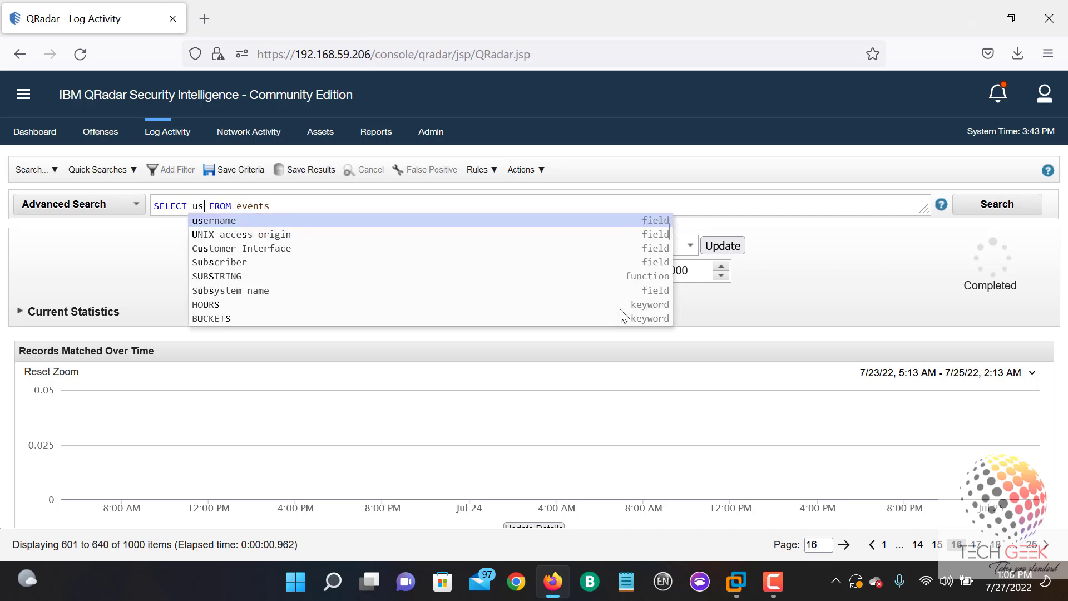
key("Return")
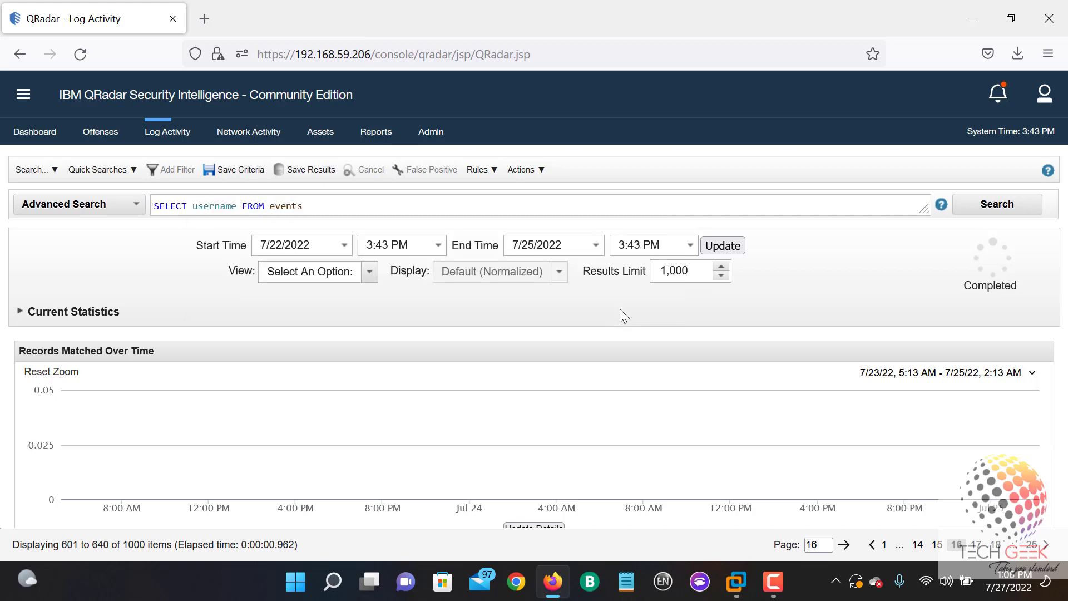
left_click(984, 207)
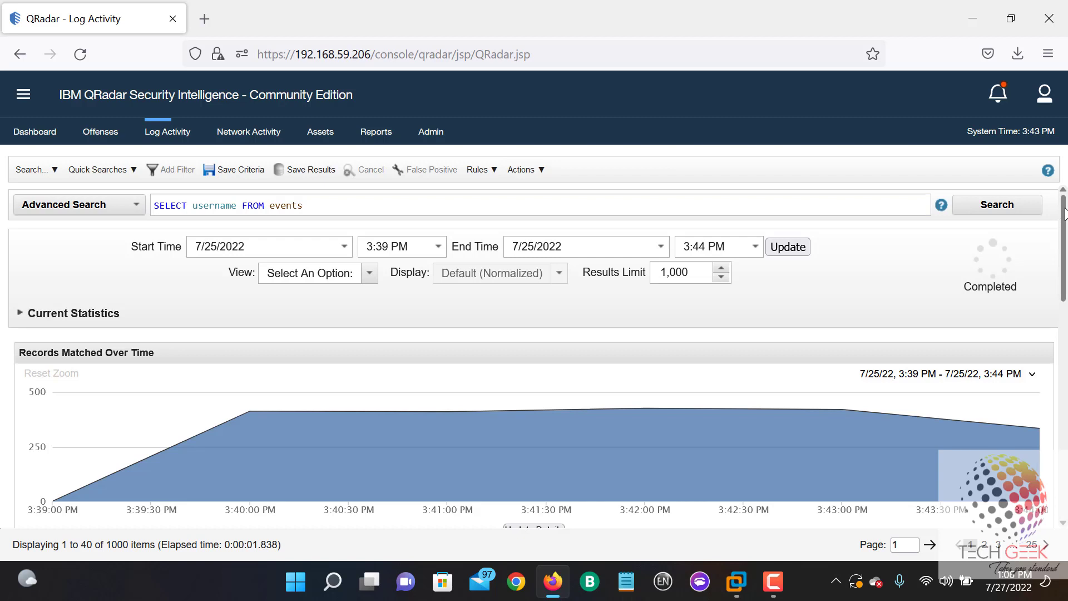
- Look over the matched records chart and username results, and expand the current statistics to check the total results
left_click_drag(1063, 211, 1064, 428)
left_click_drag(1067, 540, 1064, 239)
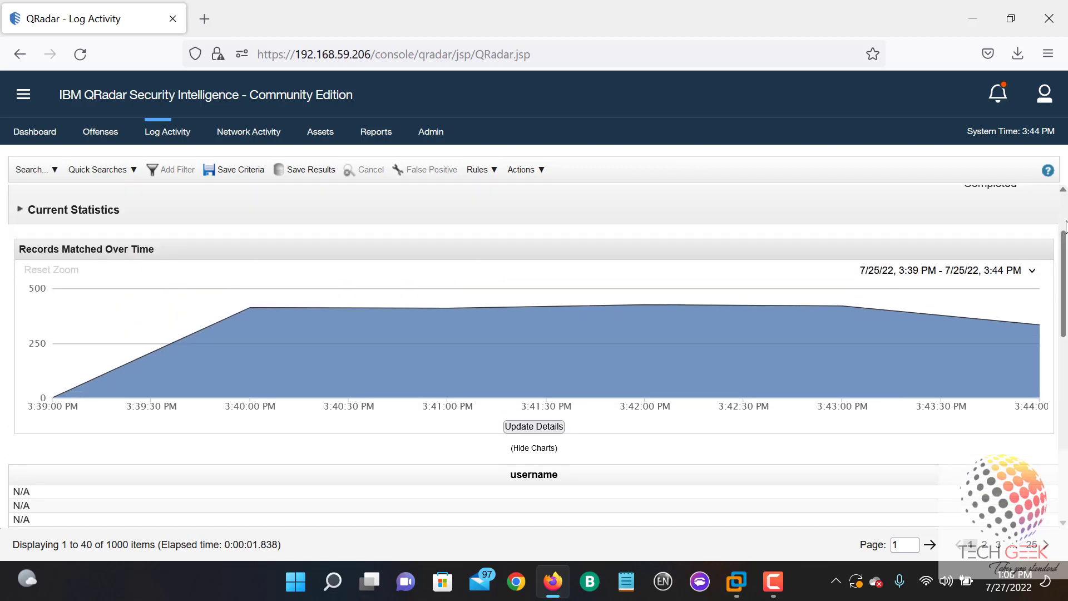
scroll(818, 448, "up", 1)
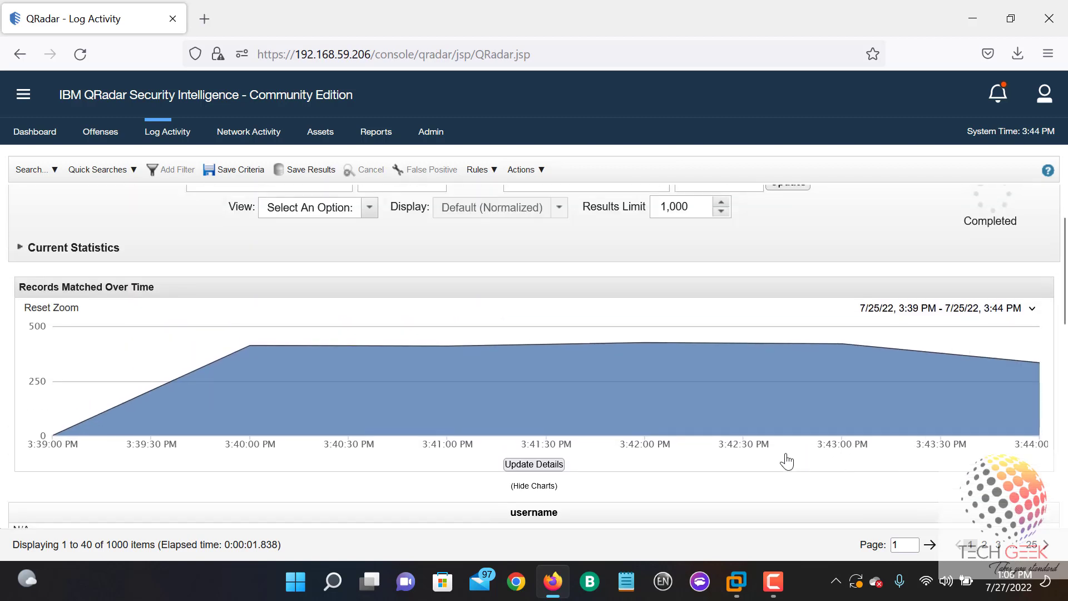
scroll(781, 459, "up", 2)
left_click(43, 314)
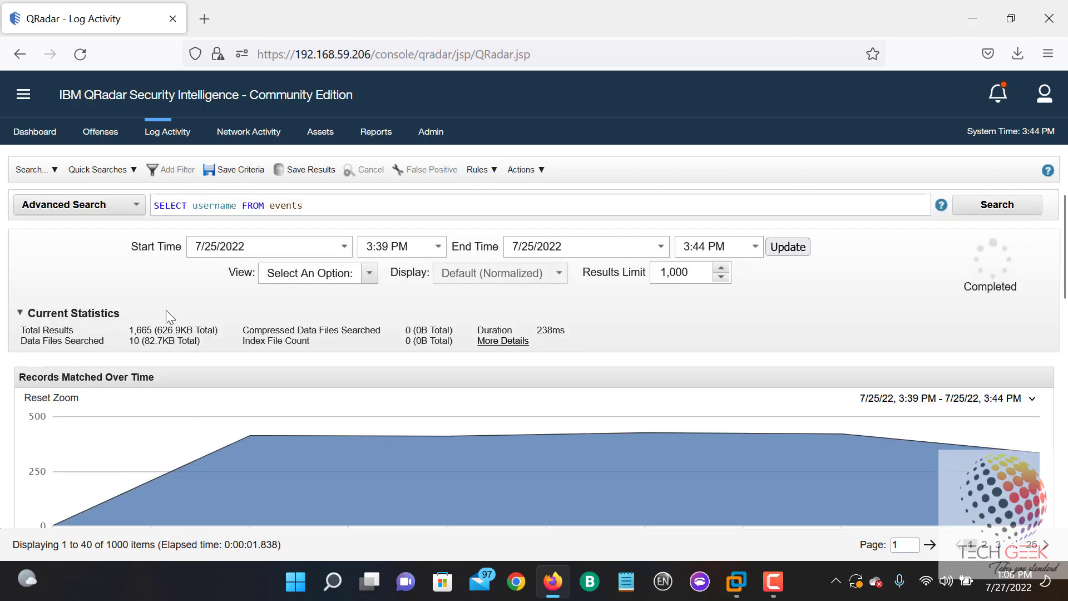
left_click_drag(114, 332, 218, 331)
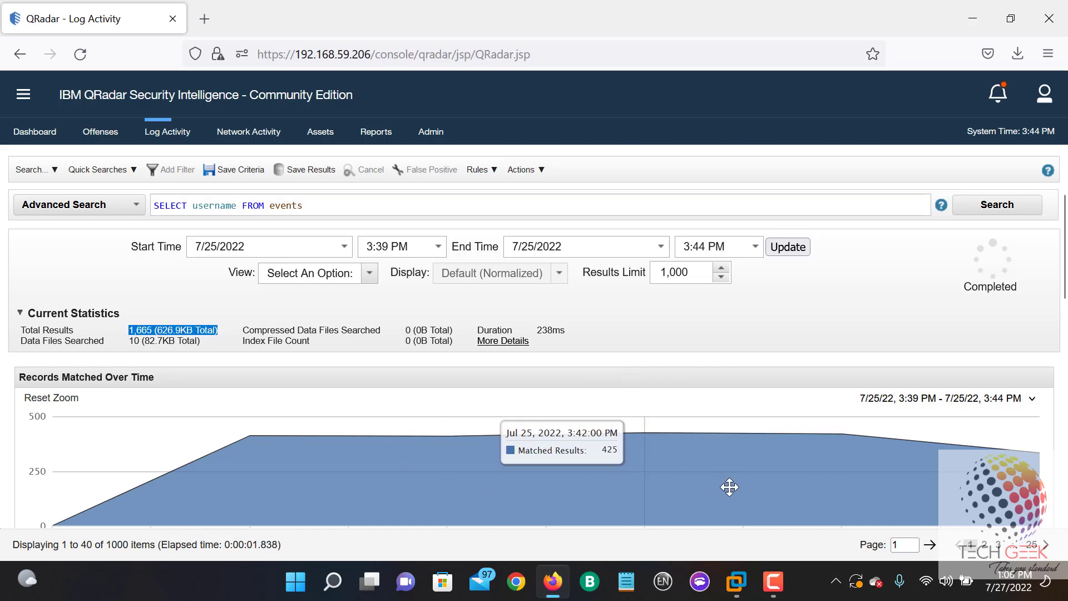
left_click(559, 273)
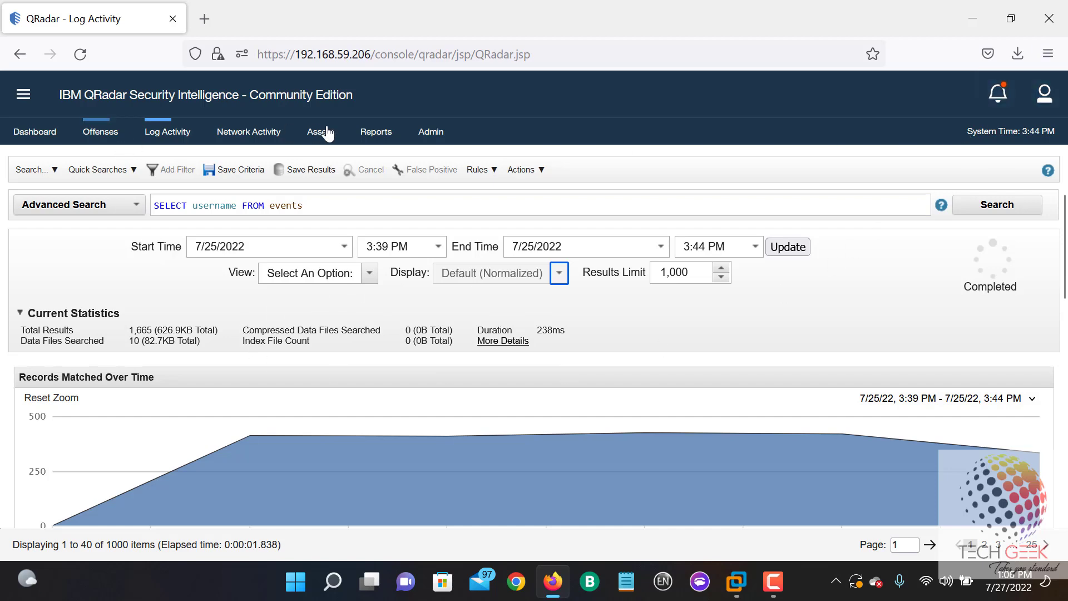
- Open the Threat and Security Monitoring dashboard and look over its offense, source and attack widgets
left_click(50, 132)
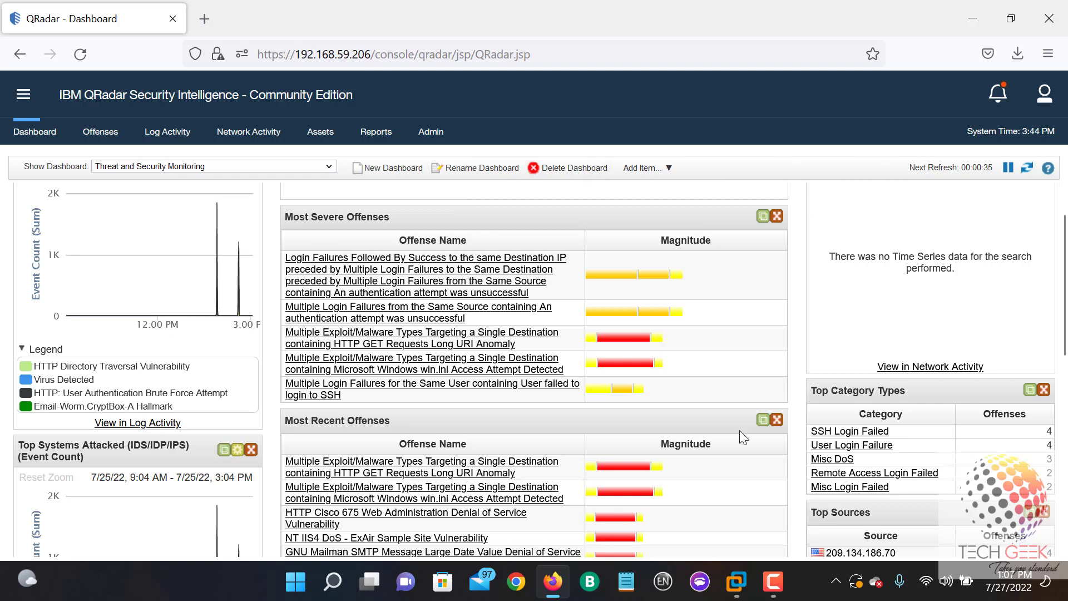
scroll(740, 429, "down", 5)
scroll(741, 432, "down", 2)
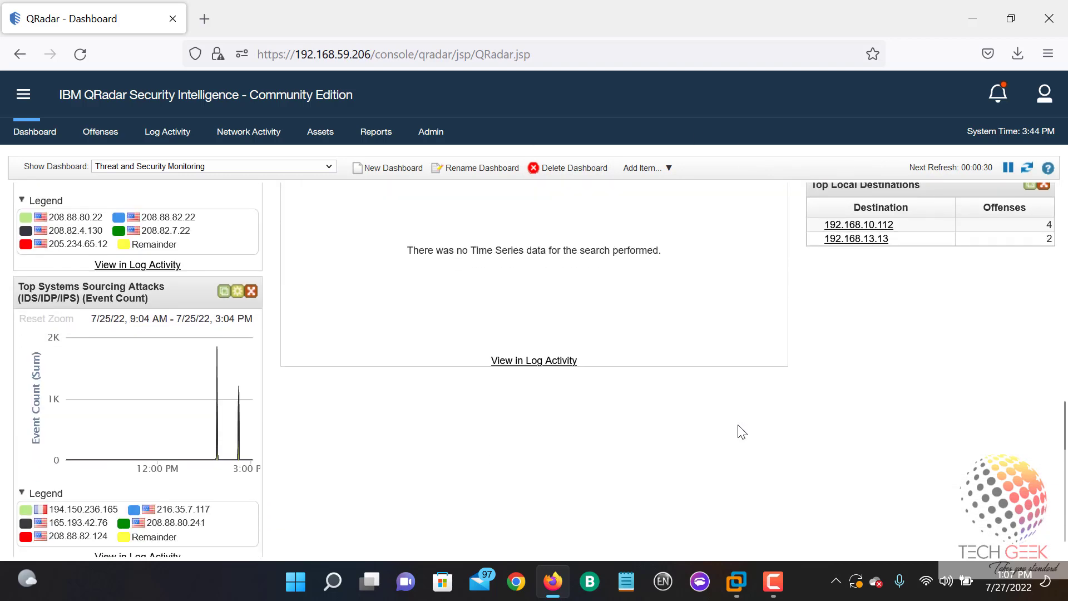
scroll(744, 430, "up", 3)
scroll(746, 427, "up", 5)
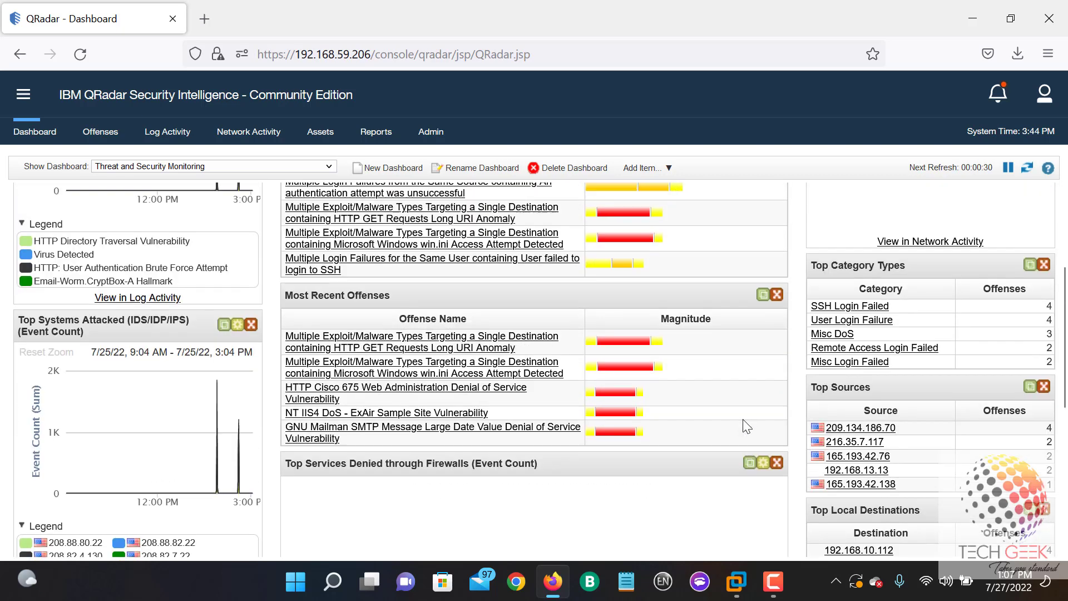
scroll(747, 427, "up", 1)
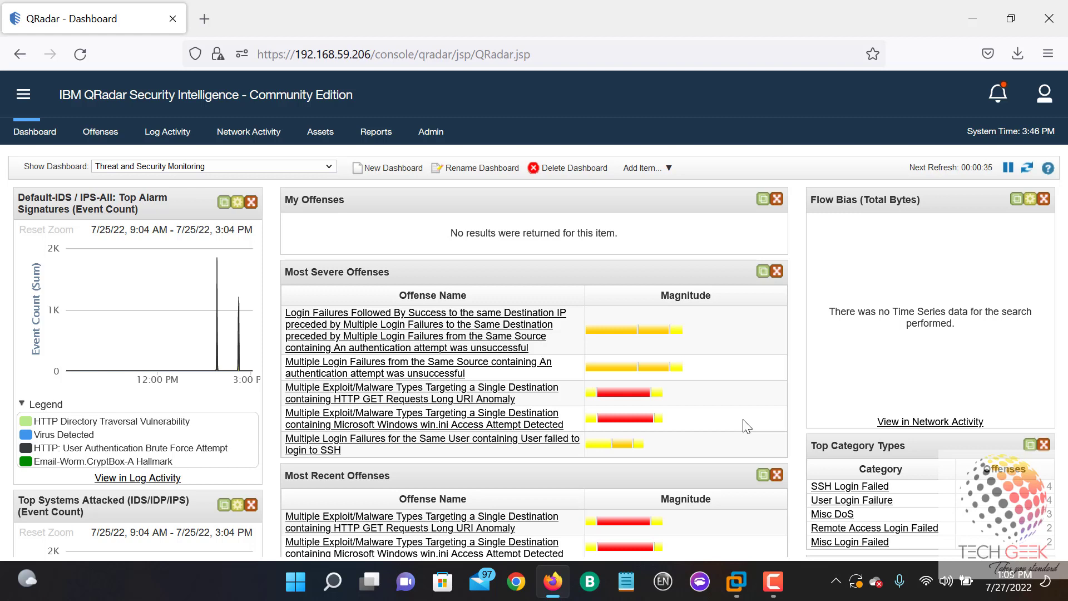
left_click(773, 581)
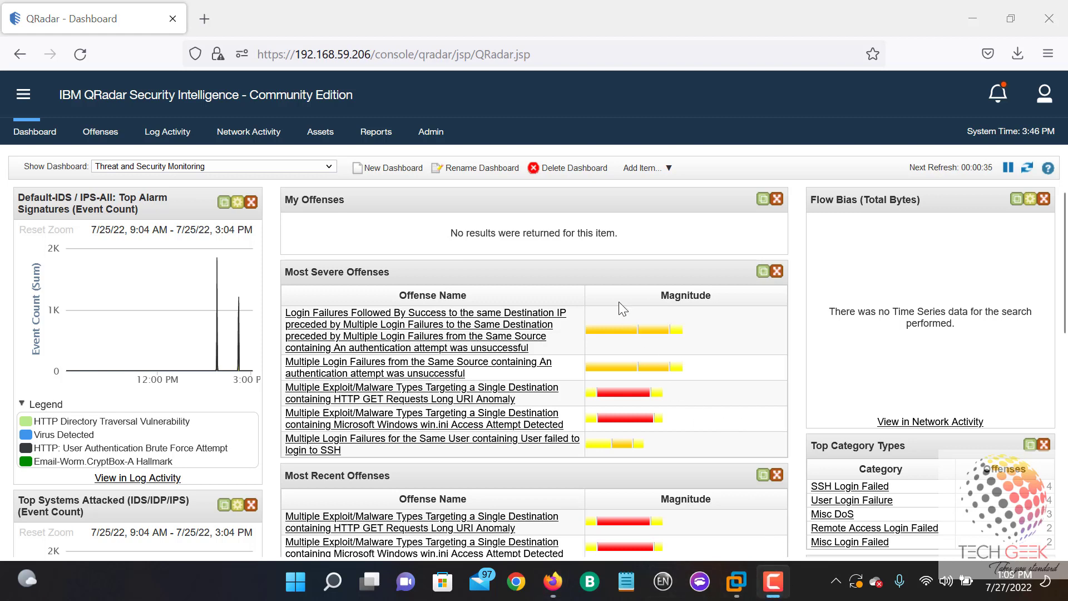